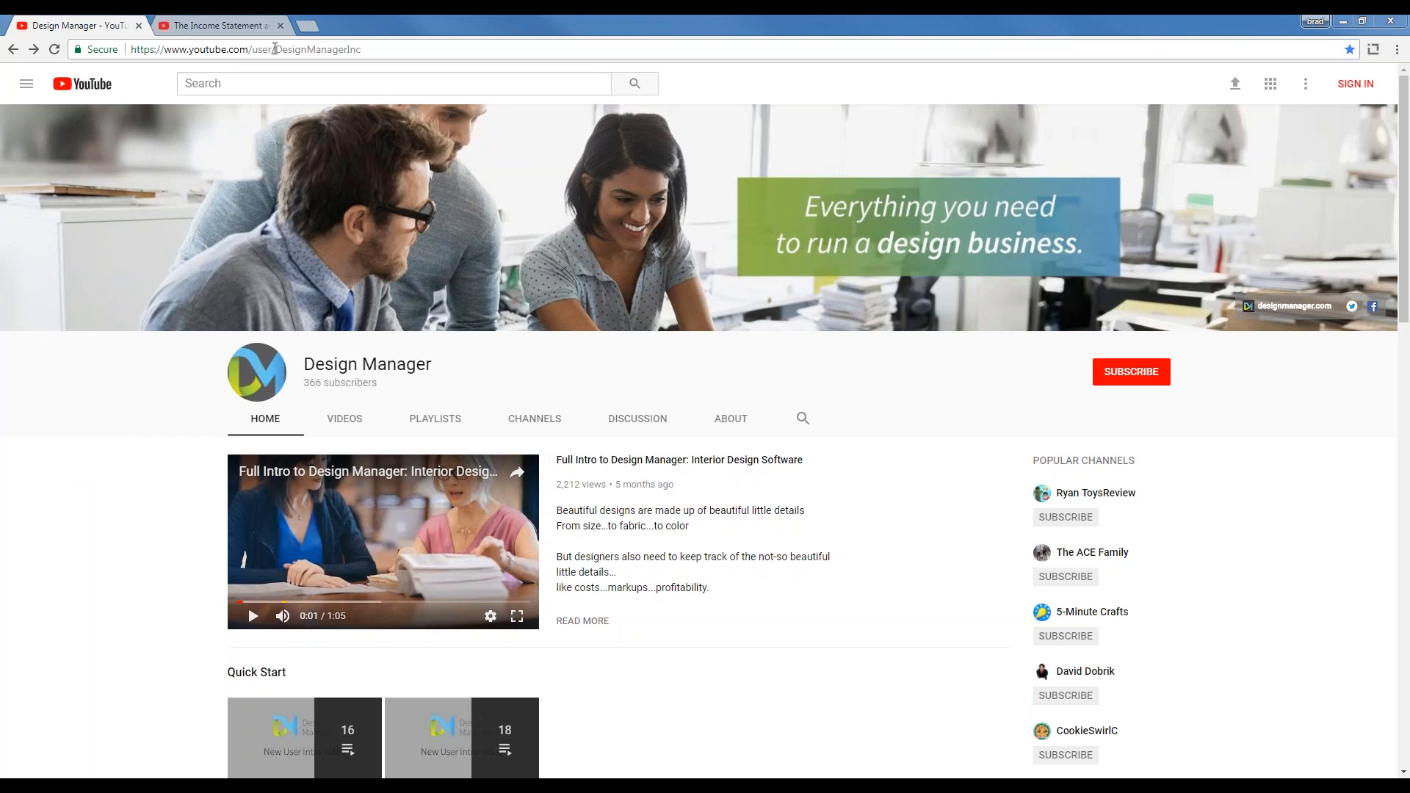
- Look through the Design Manager YouTube channel's tutorials, courses and weekly webinars, and switch to Design Manager Pro
{"action": "left_click_drag", "start_coordinate": [275, 49], "coordinate": [363, 48]}
{"action": "left_click", "coordinate": [383, 47]}
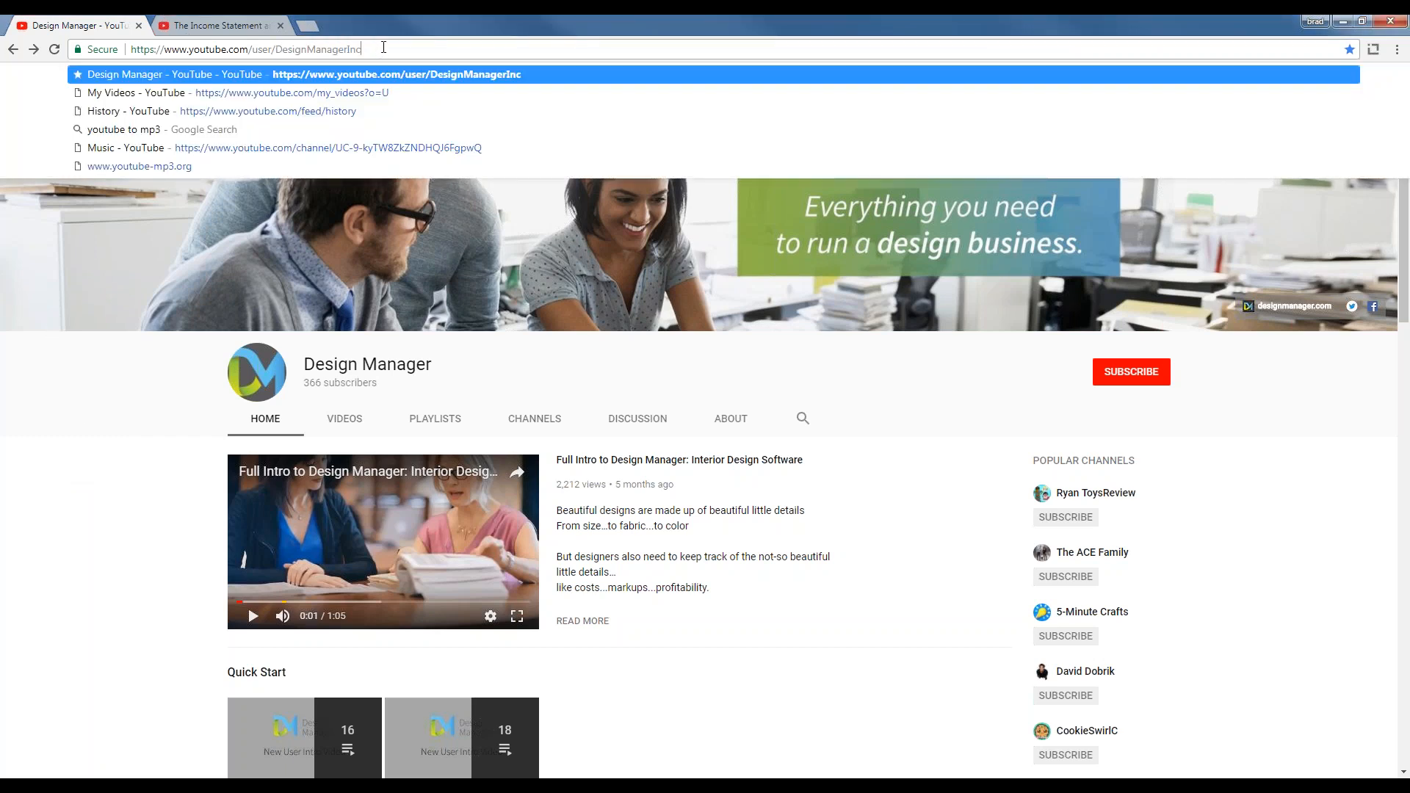
{"action": "left_click", "coordinate": [146, 513]}
{"action": "scroll", "coordinate": [135, 503], "scroll_direction": "down", "scroll_amount": 2}
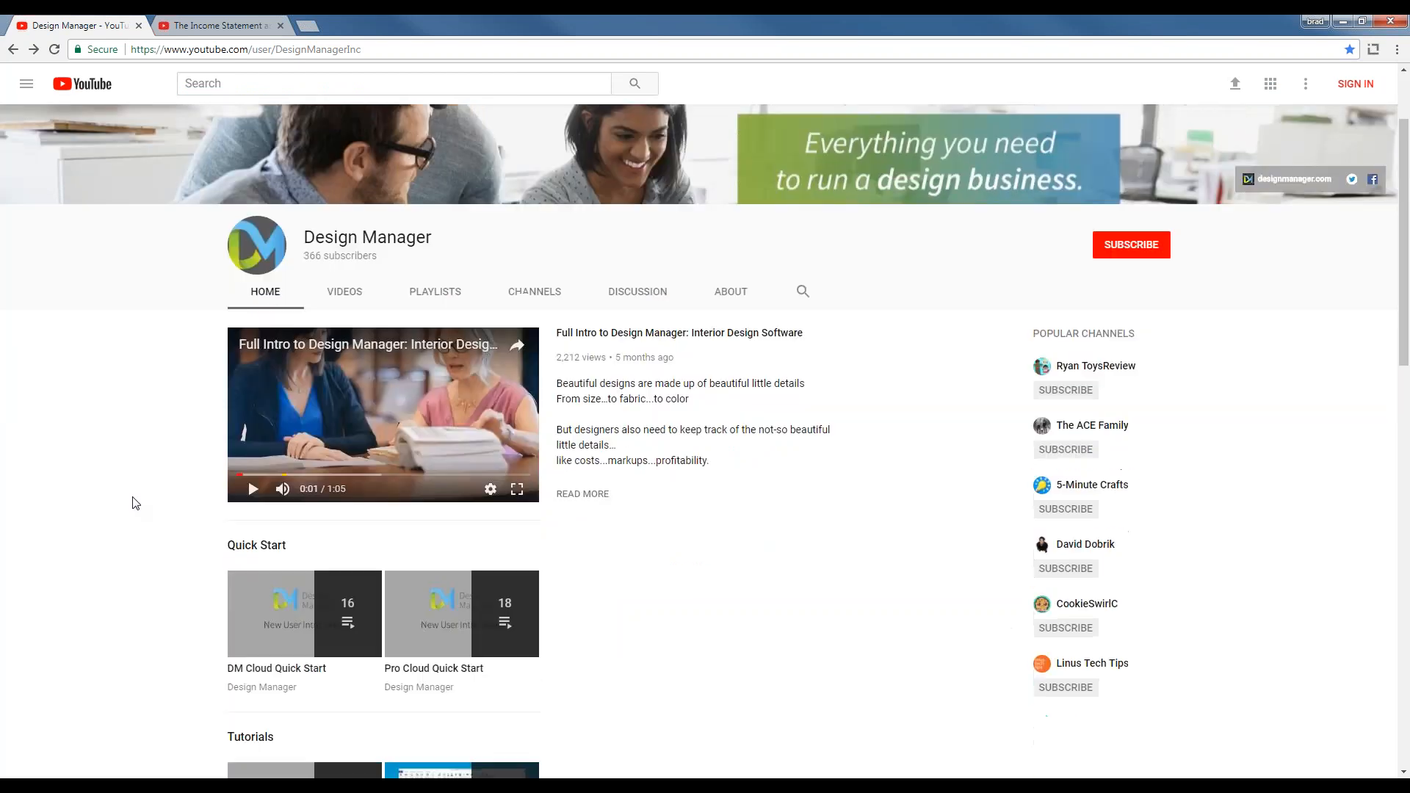
{"action": "scroll", "coordinate": [135, 503], "scroll_direction": "down", "scroll_amount": 4}
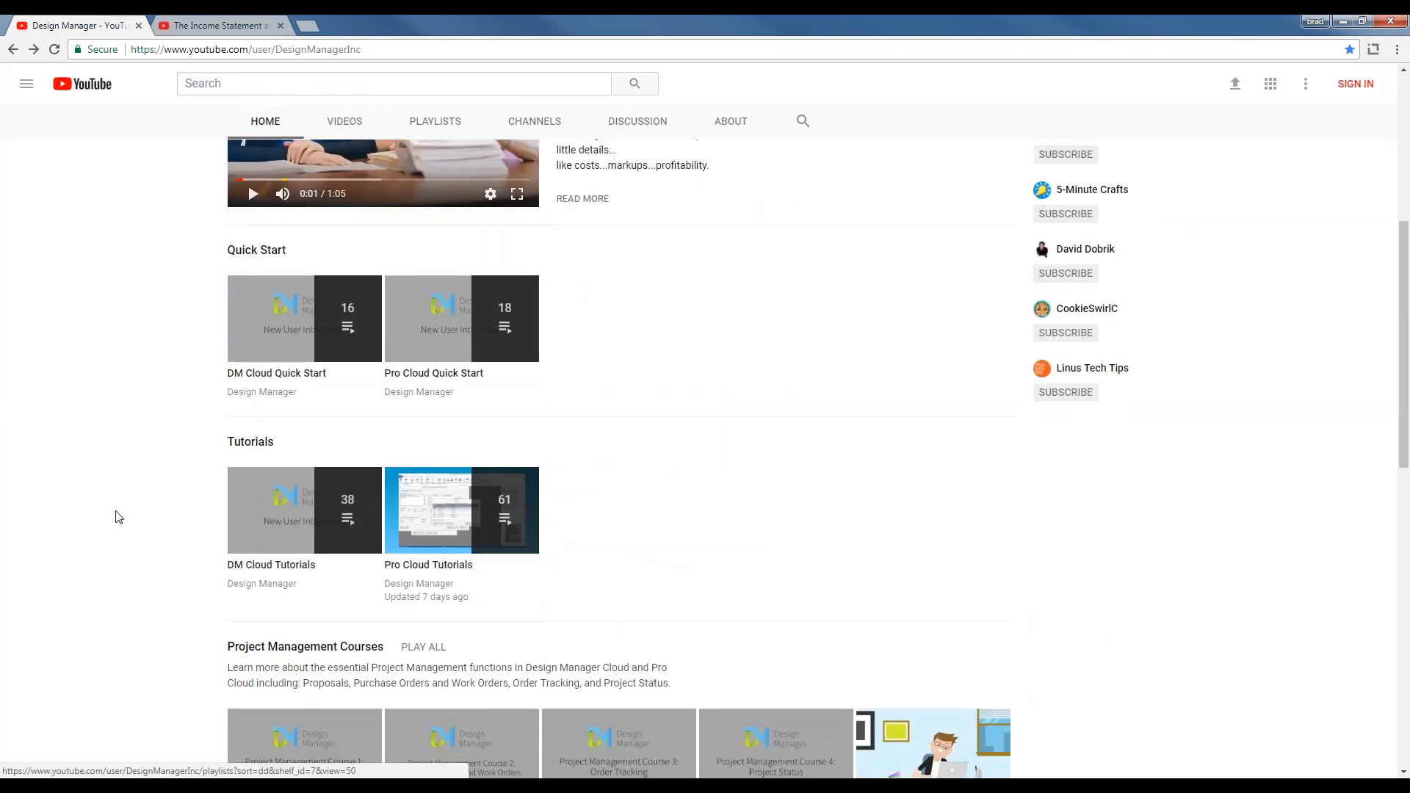
{"action": "scroll", "coordinate": [121, 517], "scroll_direction": "down", "scroll_amount": 5}
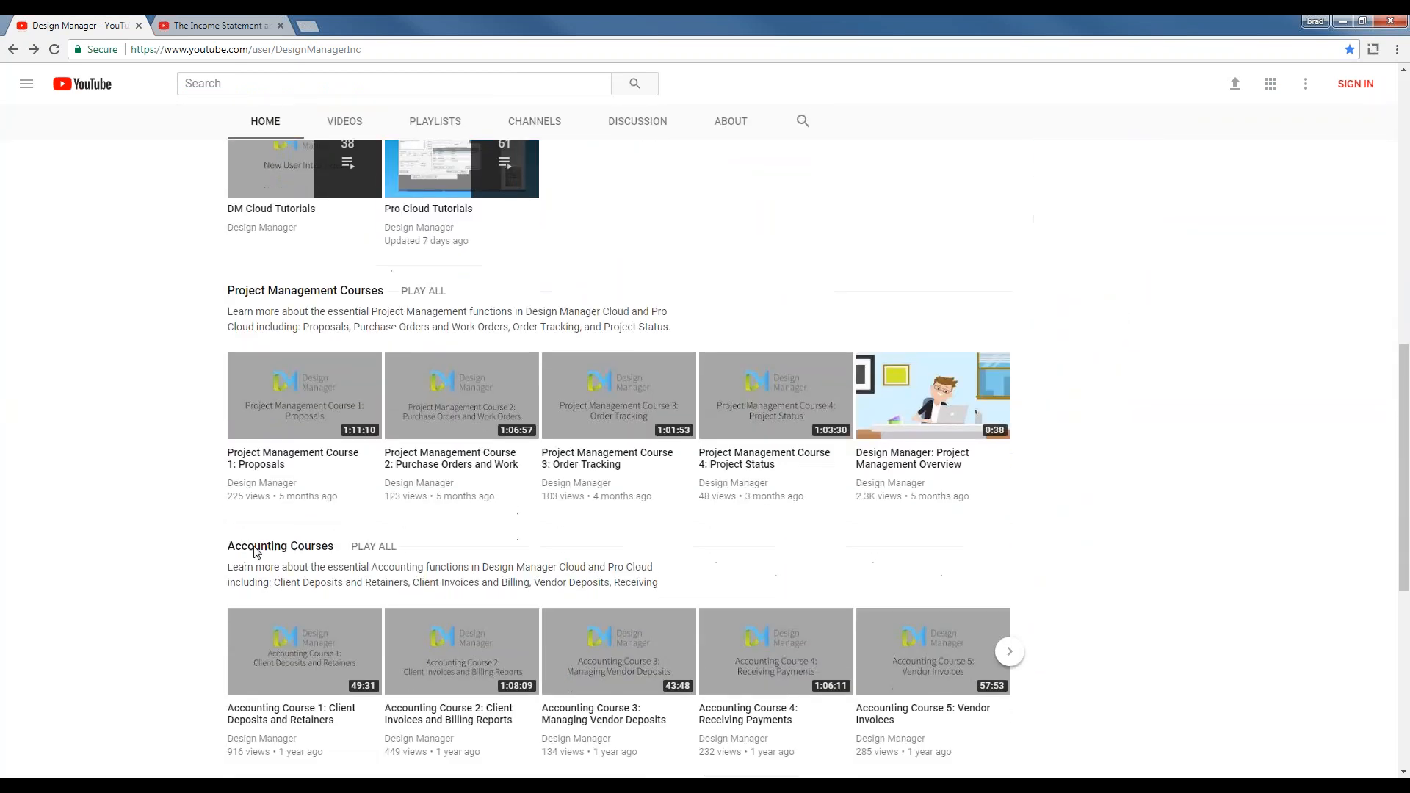
{"action": "scroll", "coordinate": [257, 552], "scroll_direction": "down", "scroll_amount": 4}
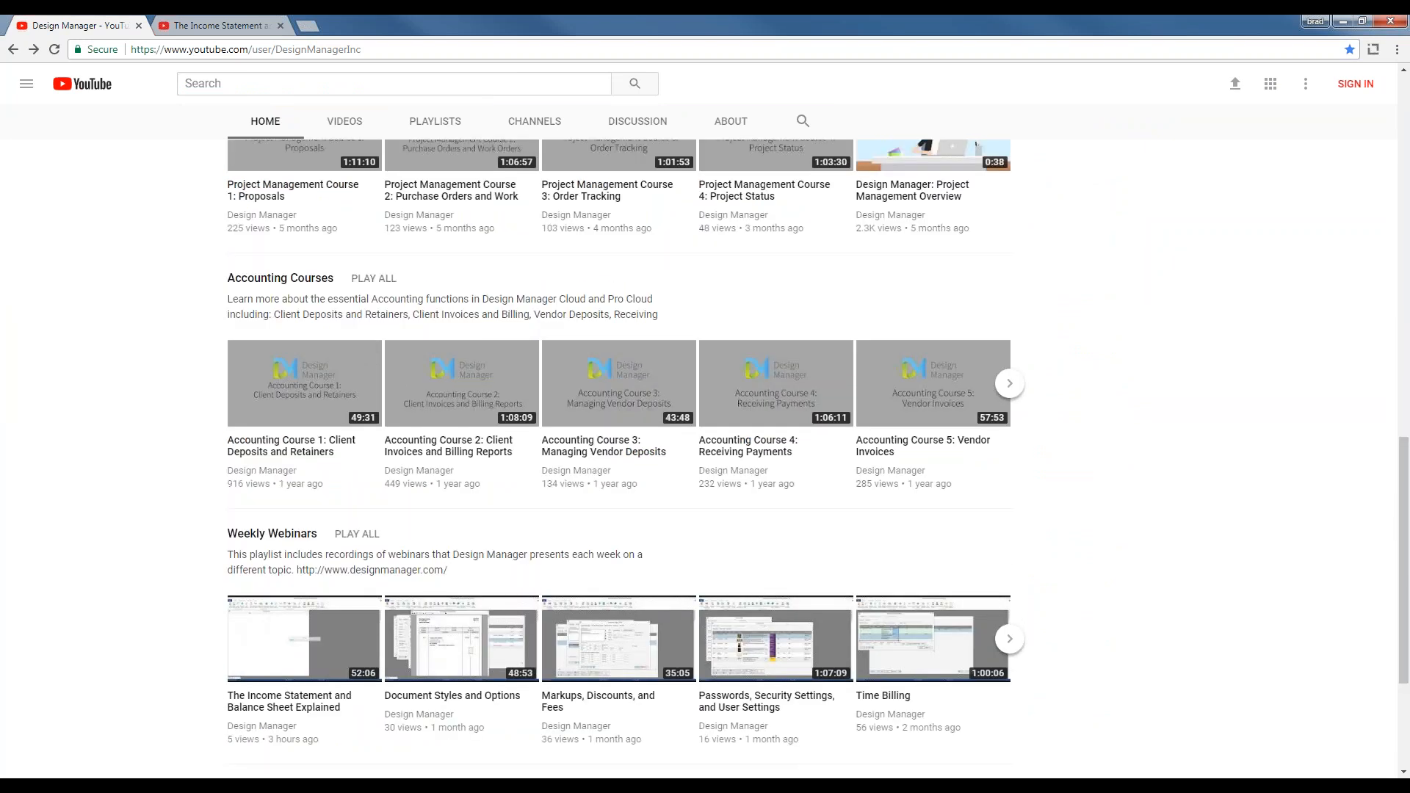
{"action": "key", "text": "alt+Tab"}
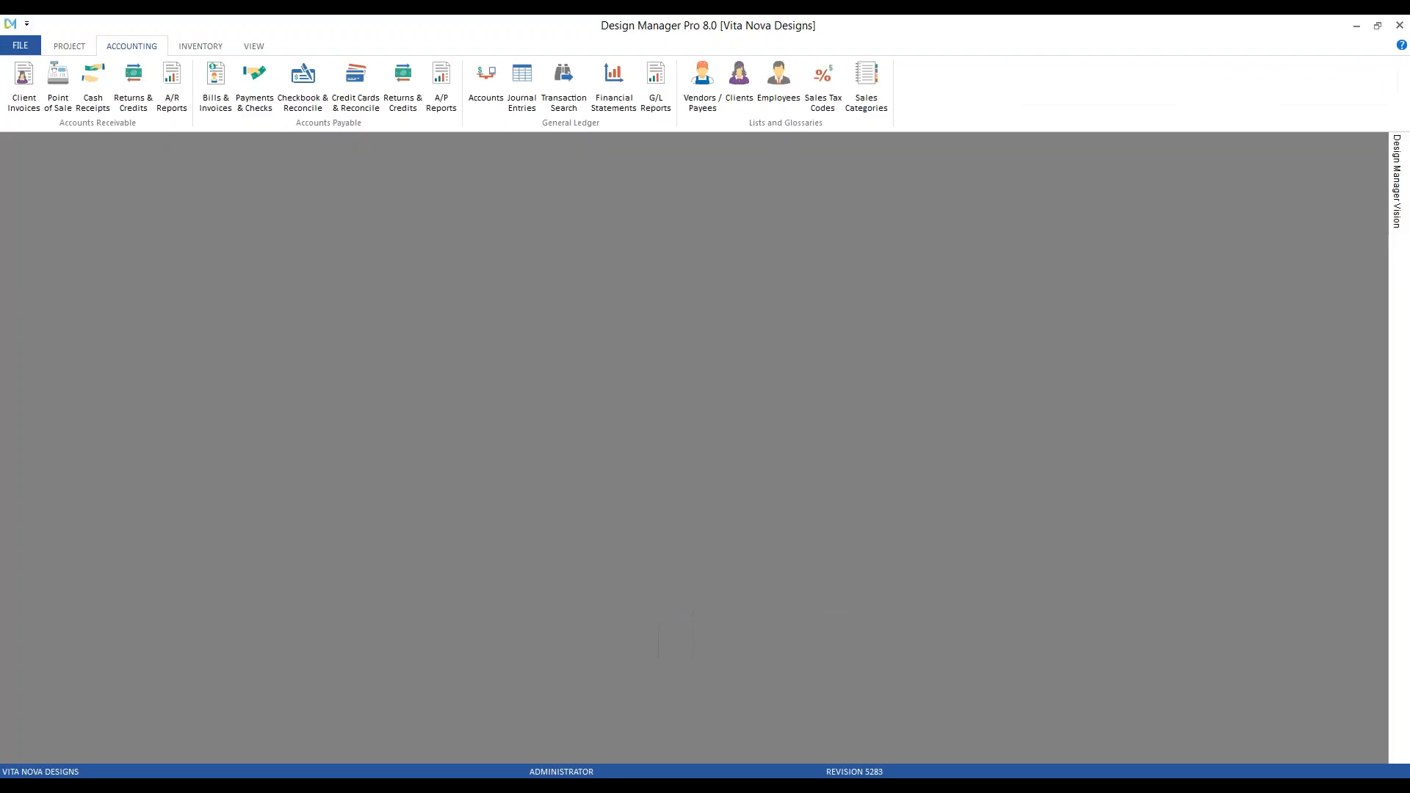
- Show the YouTube video "The Income Statement and Balance Sheet Explained" in the browser and return to Design Manager Pro
{"action": "mouse_move", "coordinate": [658, 785]}
{"action": "key", "text": "alt+Tab"}
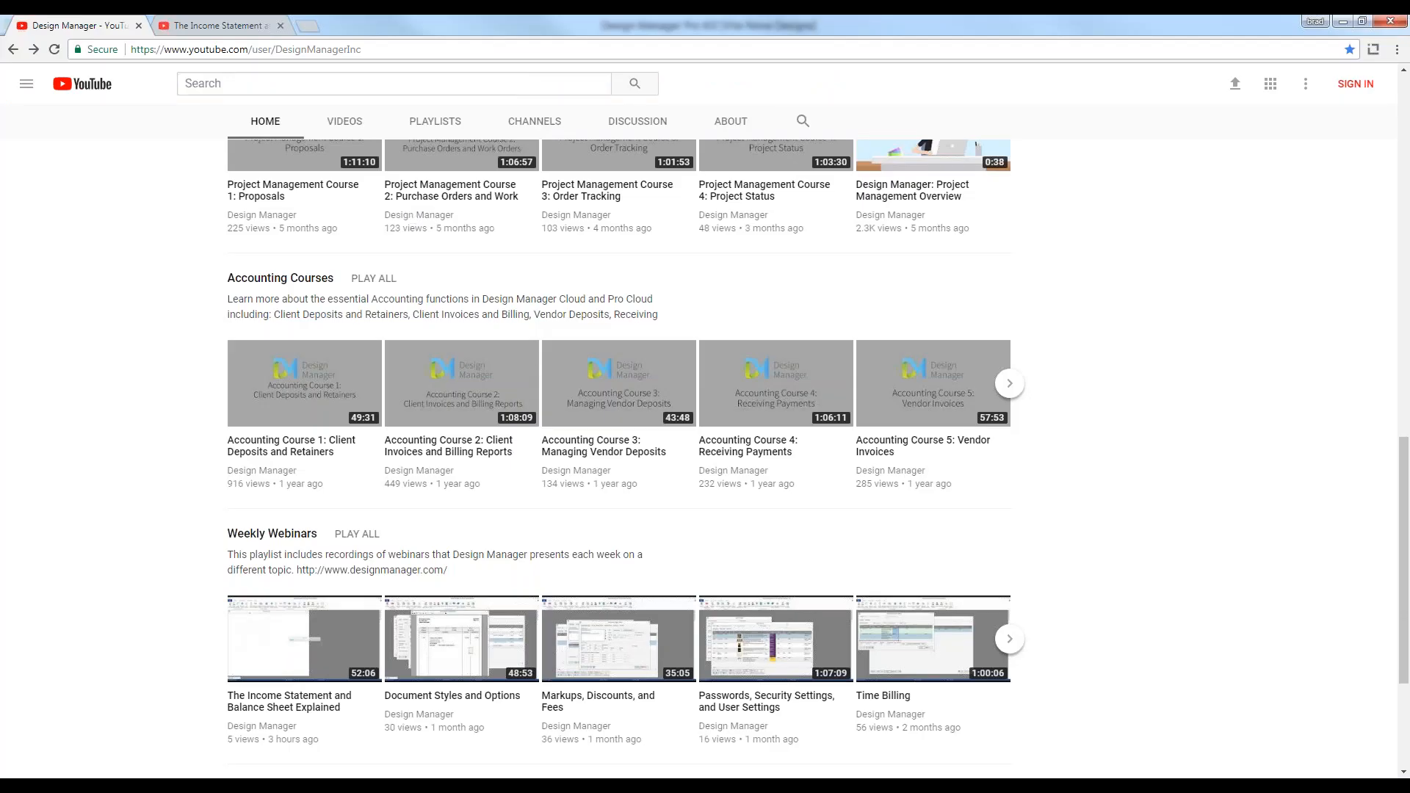
{"action": "left_click", "coordinate": [224, 27]}
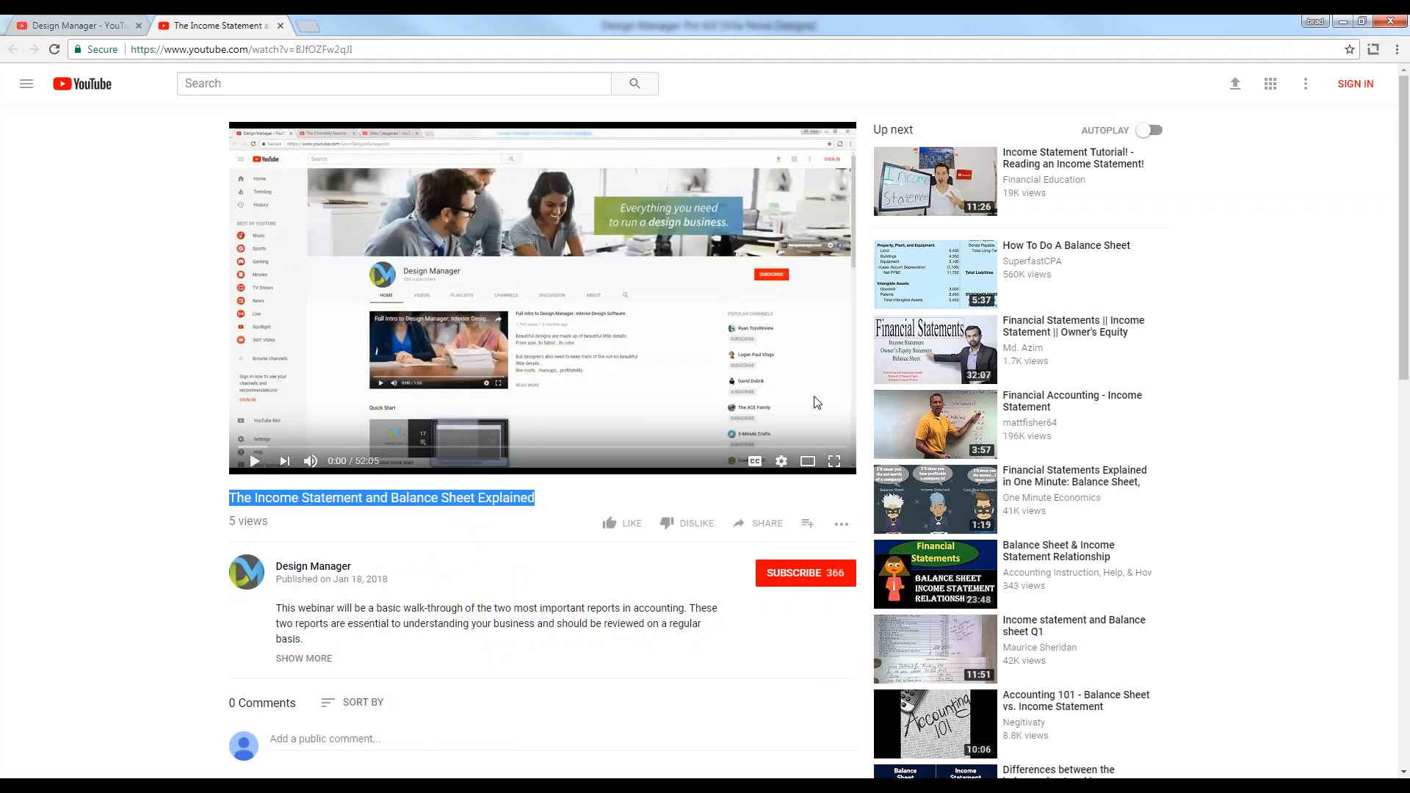
{"action": "left_click", "coordinate": [1343, 21]}
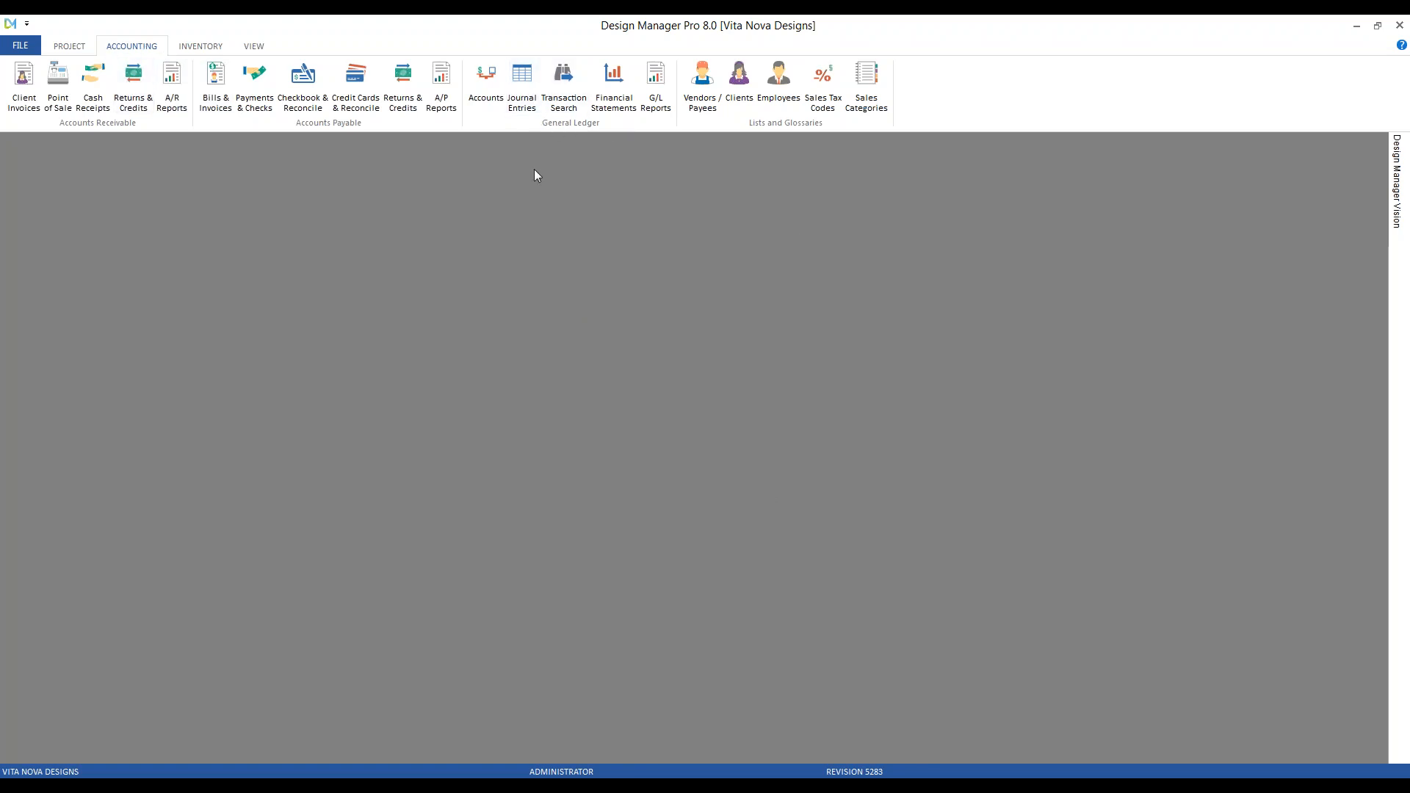
- Open the Account Glossary, filter it to account numbers starting with 49, and examine the Client Deposit Revenue and Unpaid Invoices accounts
{"action": "left_click", "coordinate": [486, 77]}
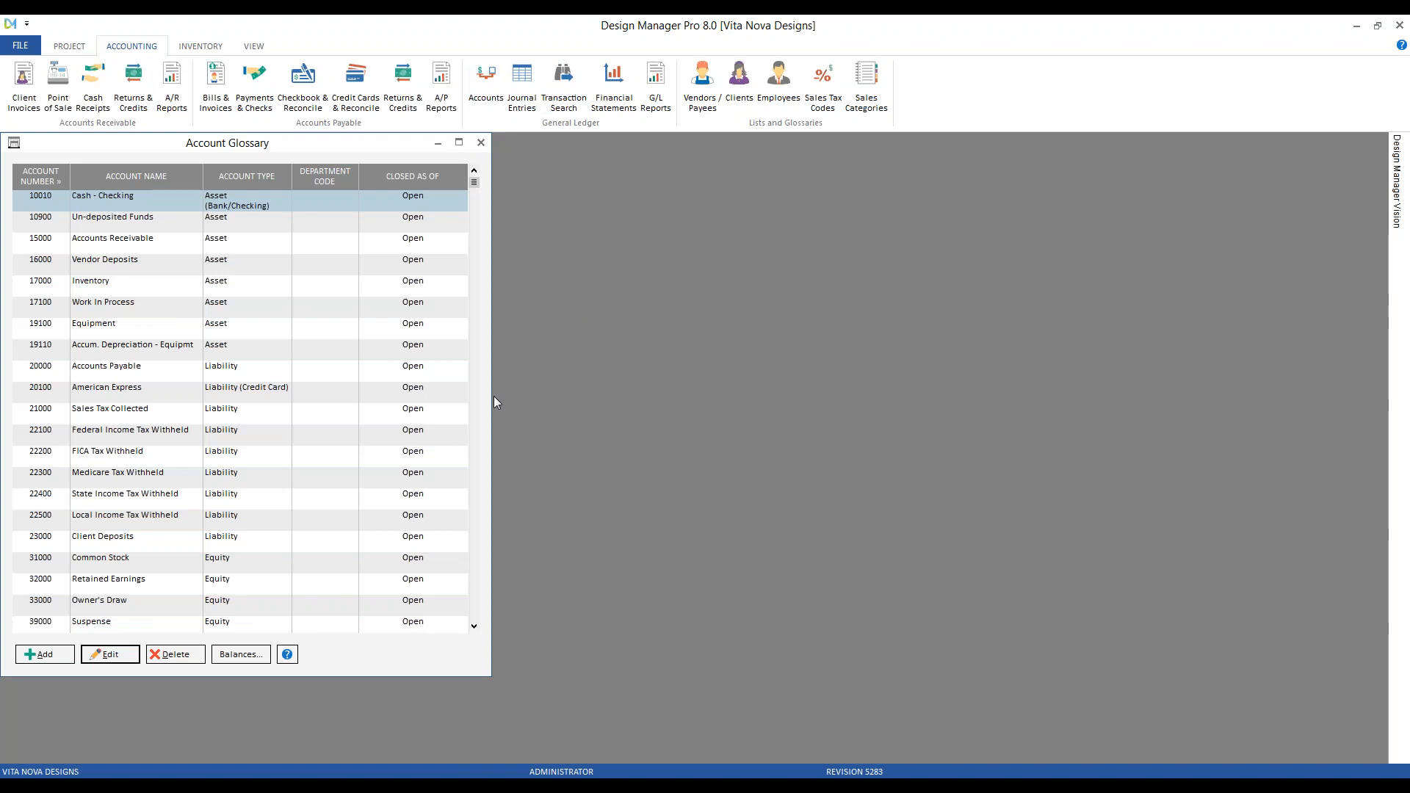
{"action": "type", "text": "49"}
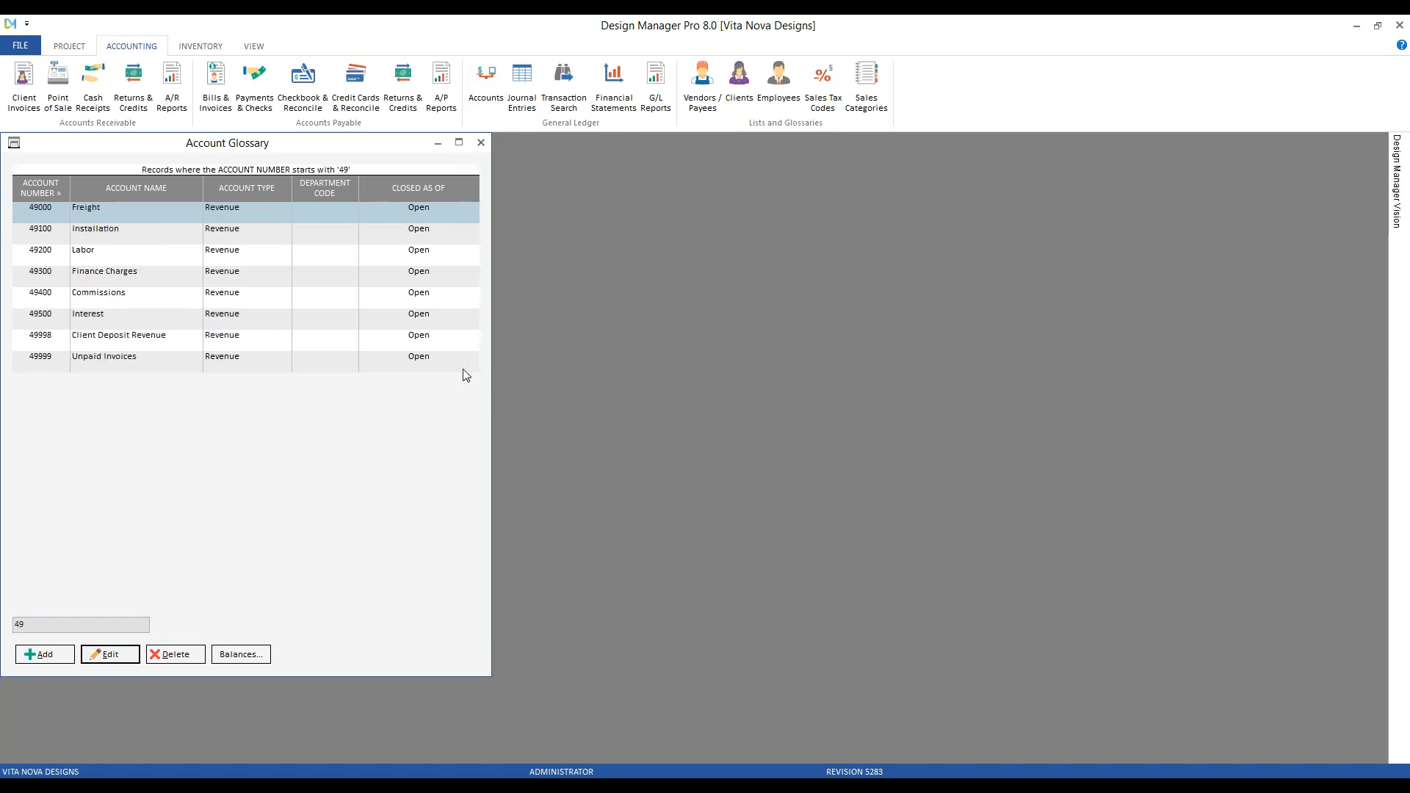
{"action": "left_click", "coordinate": [174, 341]}
{"action": "key", "text": "Down"}
{"action": "left_click", "coordinate": [174, 341]}
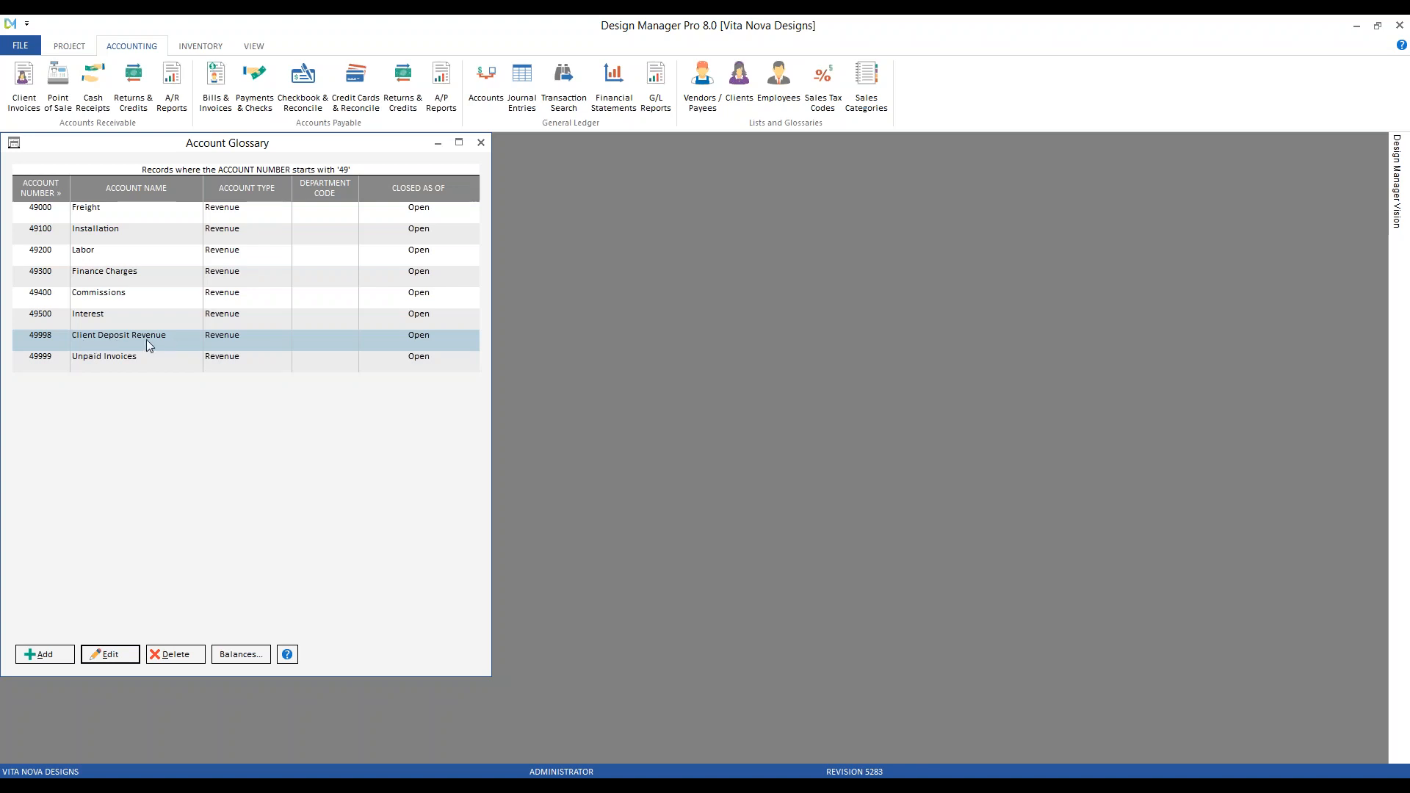
{"action": "left_click", "coordinate": [157, 366]}
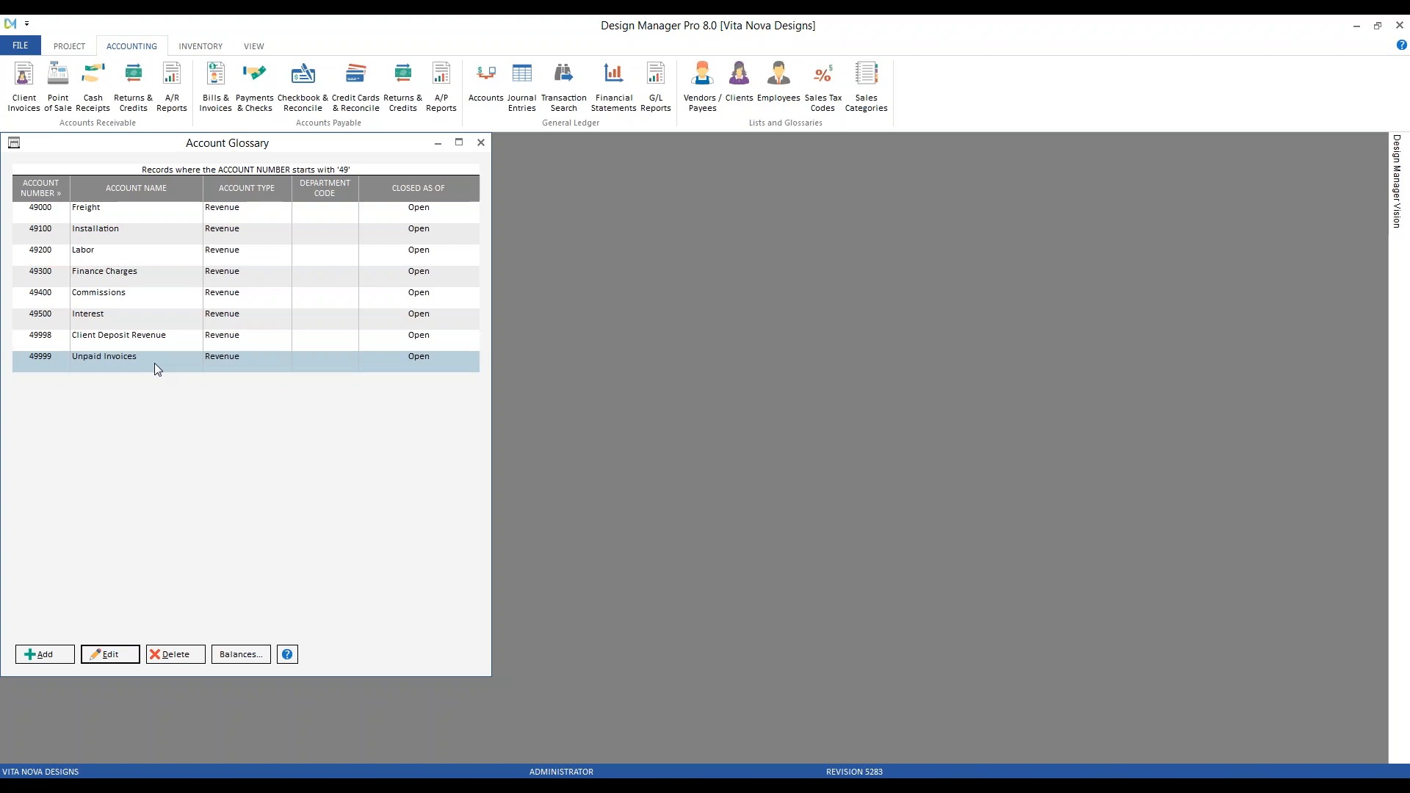
- Filter the Account Glossary to numbers starting with 59 and examine the Vendor Deposit COGS and Unpaid Costs and Expenses accounts
{"action": "key", "text": "Escape"}
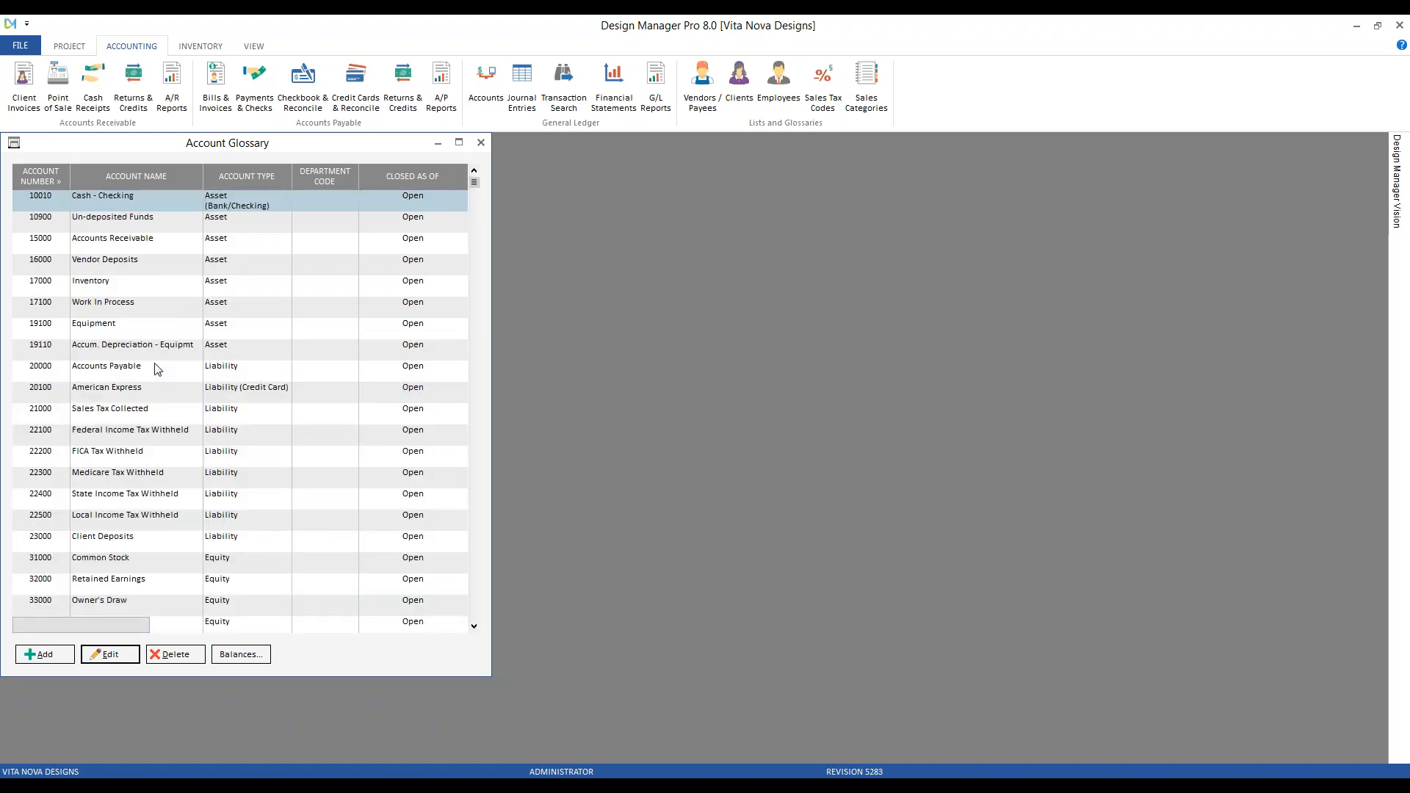
{"action": "type", "text": "59"}
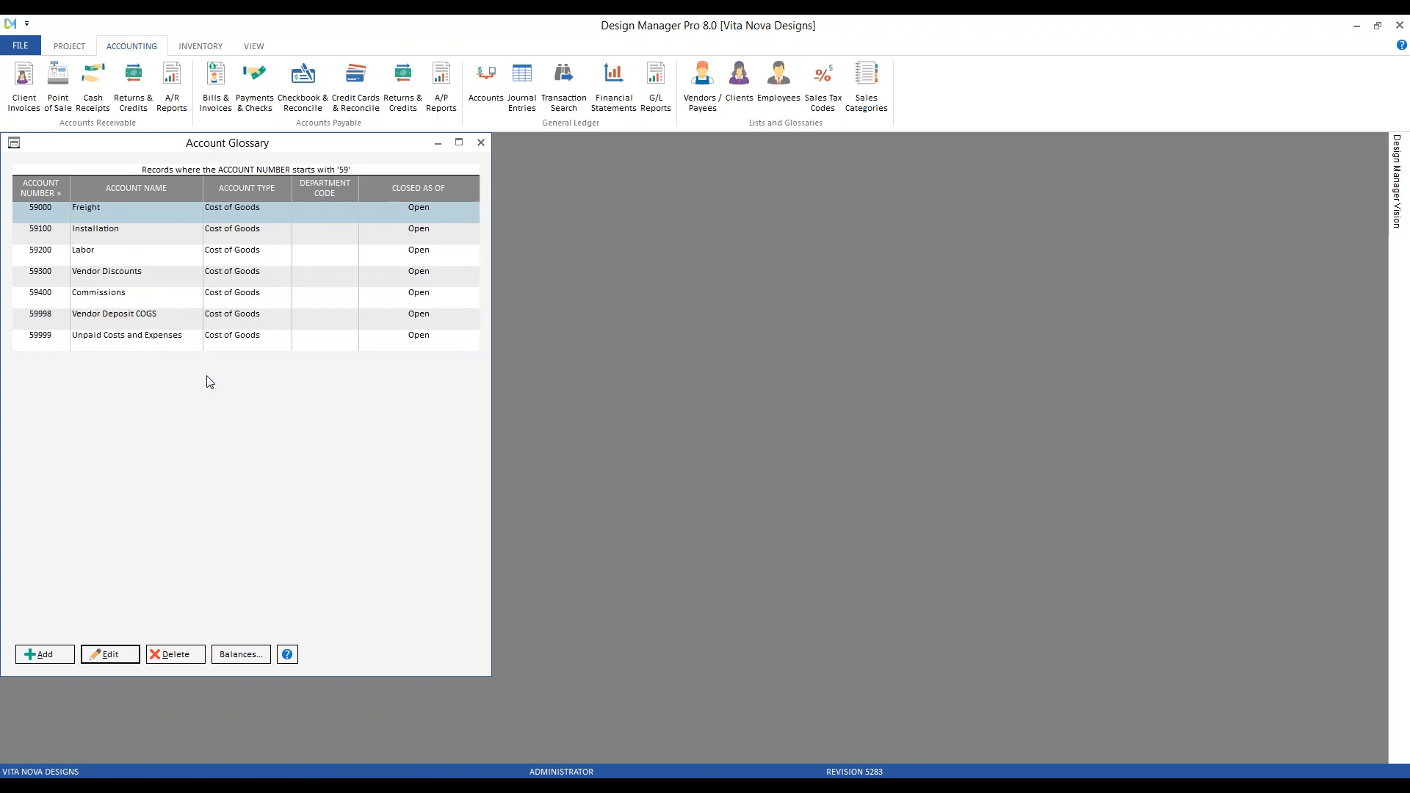
{"action": "left_click", "coordinate": [151, 320]}
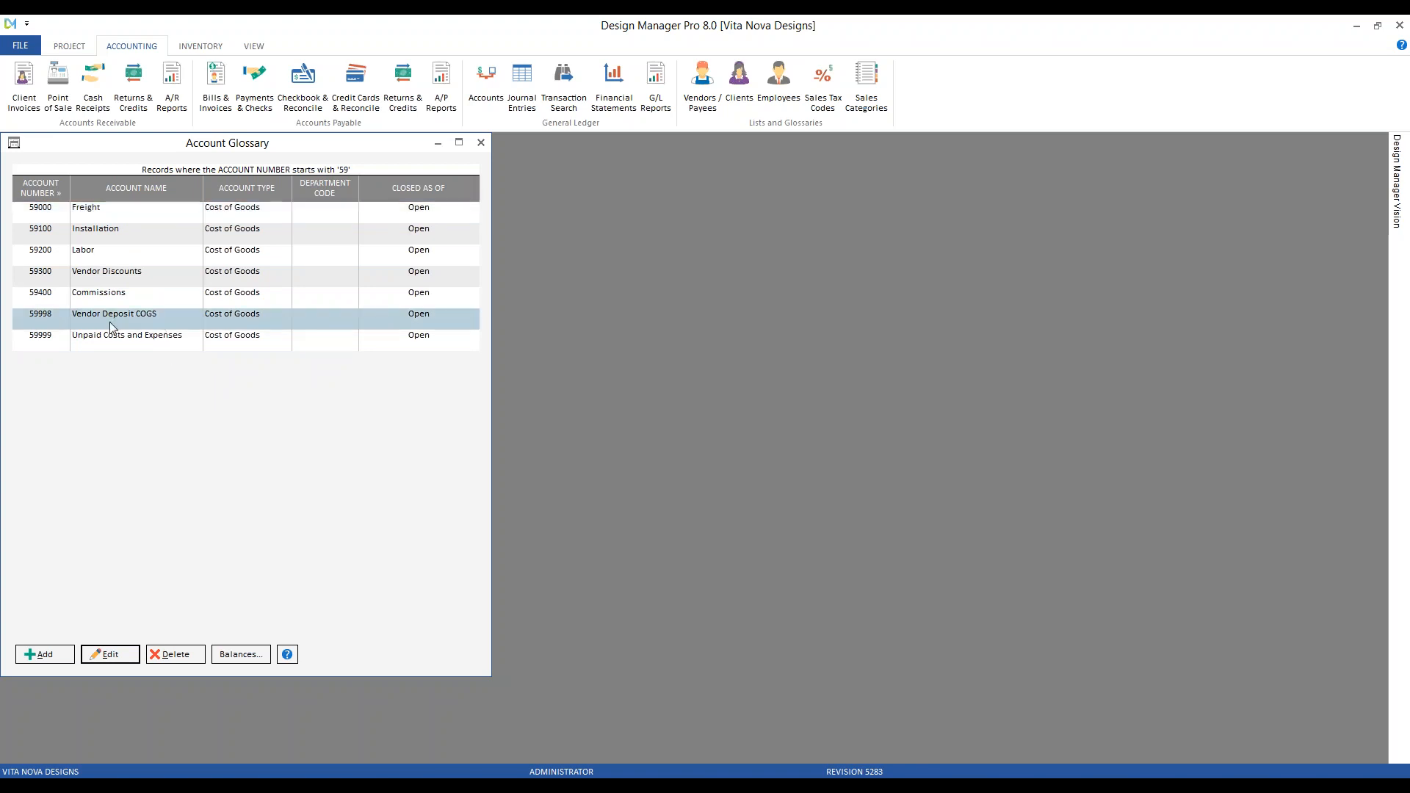
{"action": "left_click", "coordinate": [152, 320]}
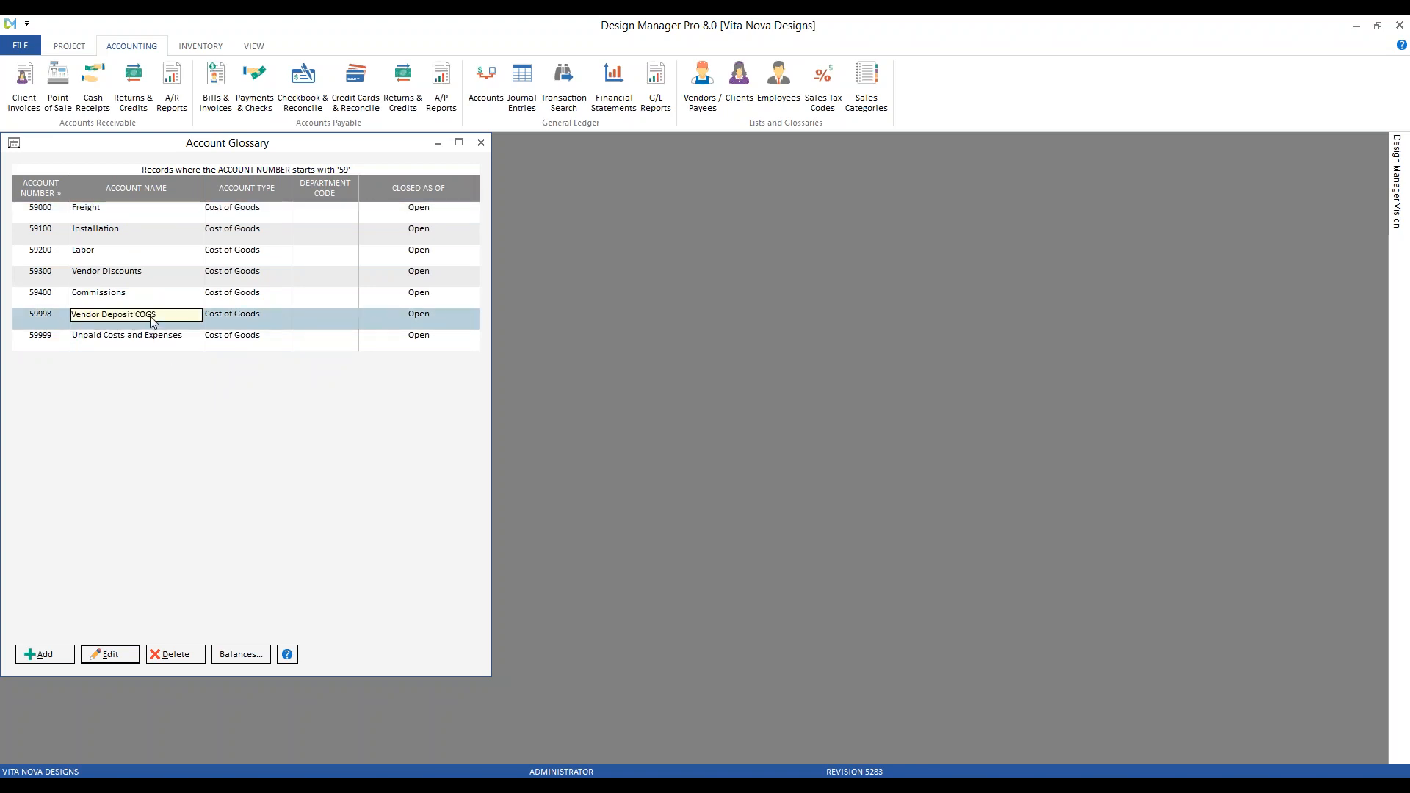
{"action": "left_click", "coordinate": [151, 346]}
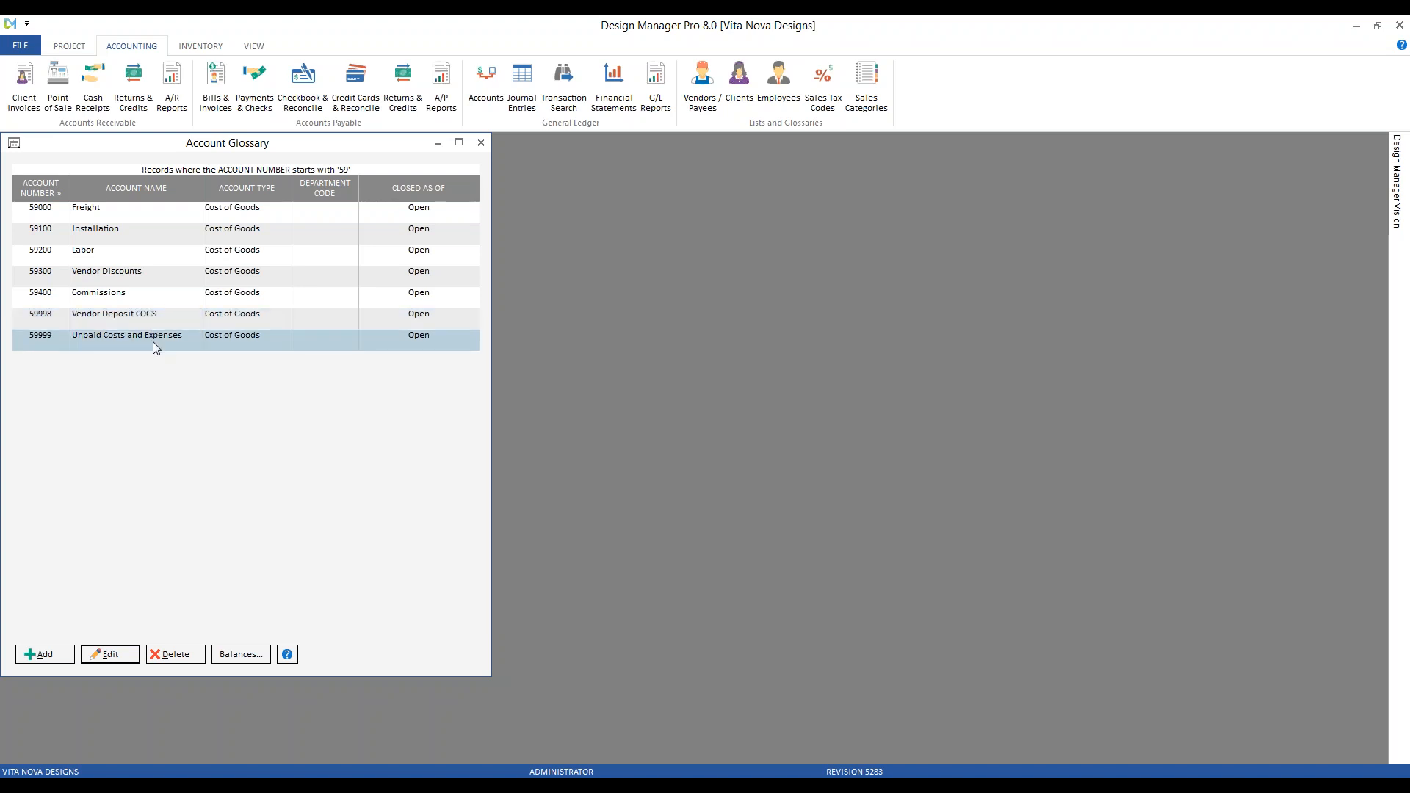
{"action": "left_click", "coordinate": [154, 344]}
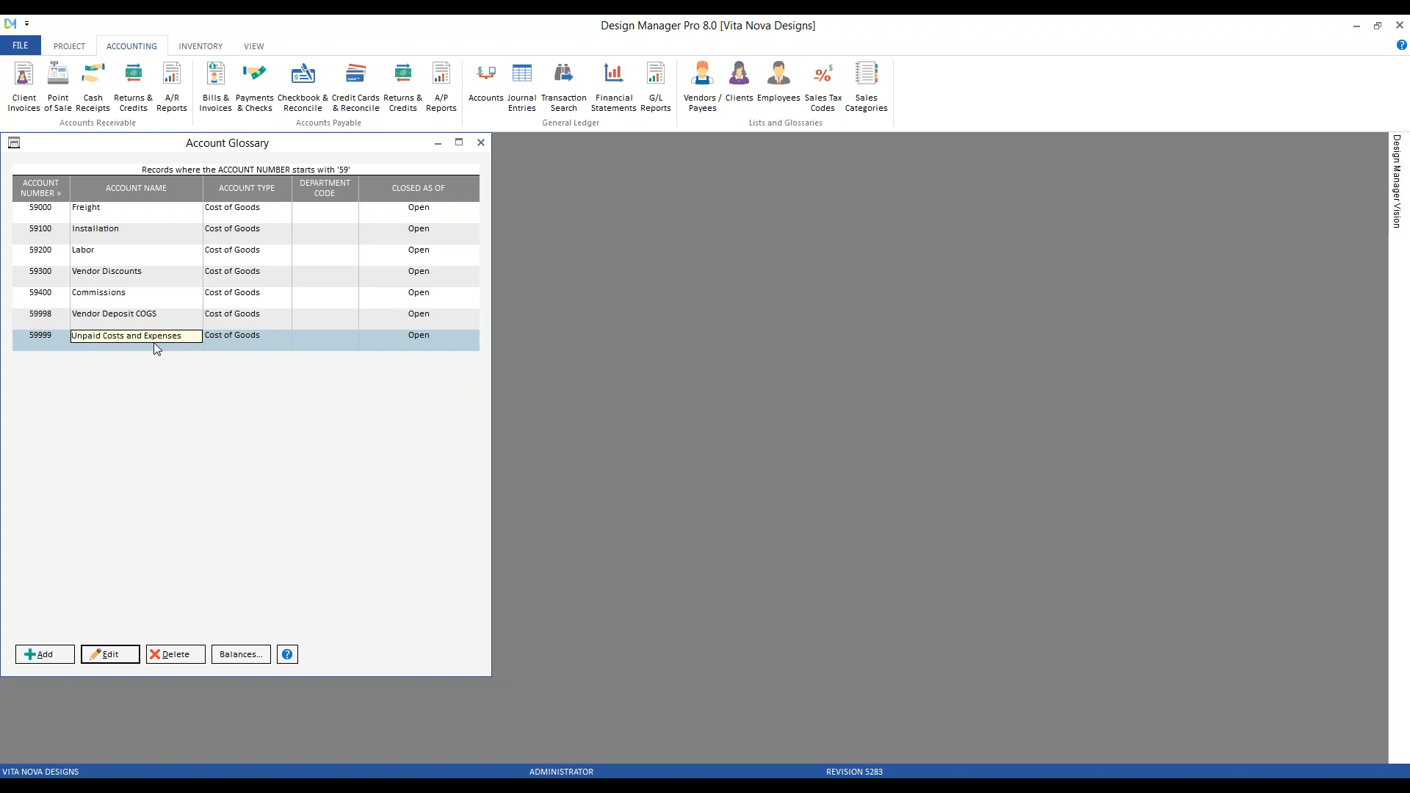
{"action": "left_click", "coordinate": [138, 363]}
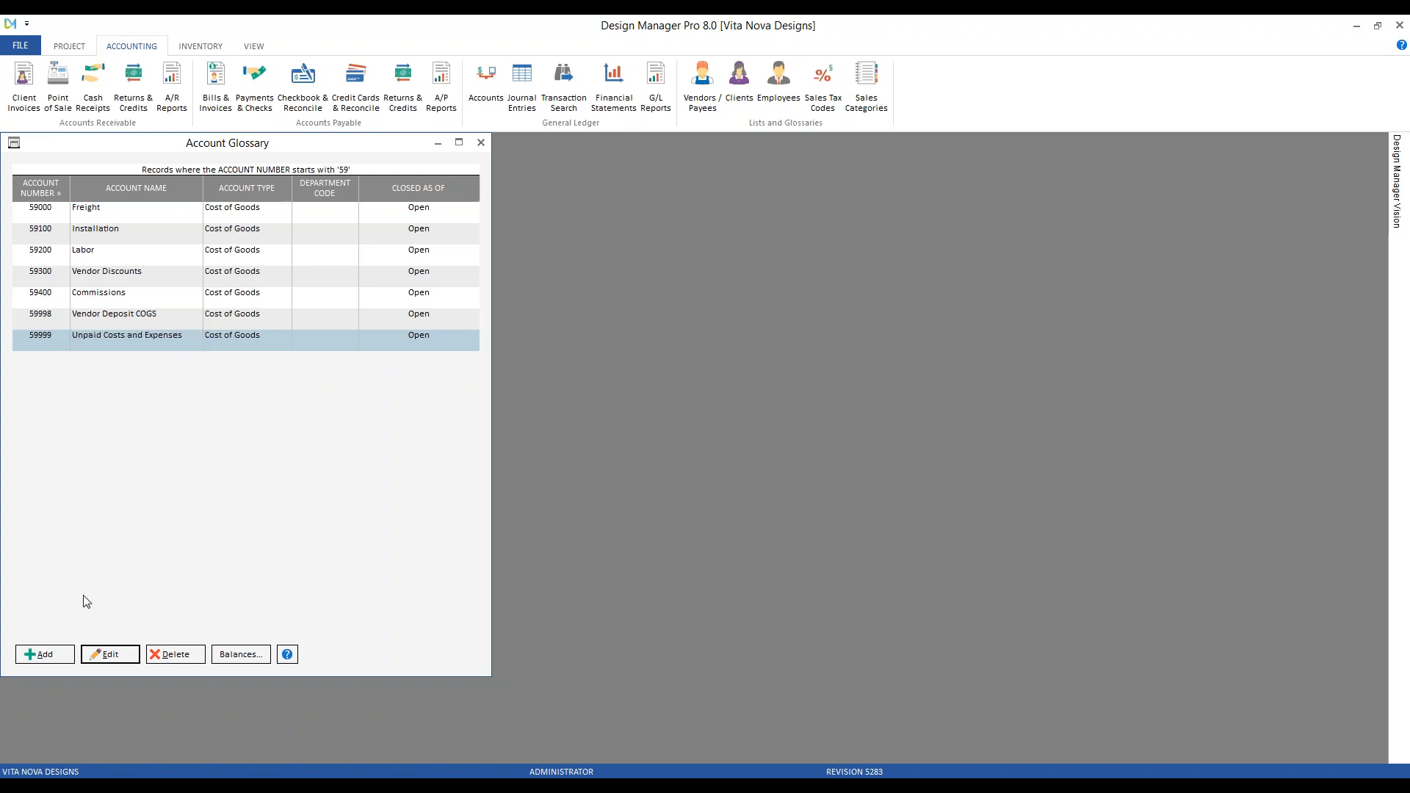
- Add account 59997 named "Work in Process COGS" with the account type Cost of Goods
{"action": "left_click", "coordinate": [62, 655]}
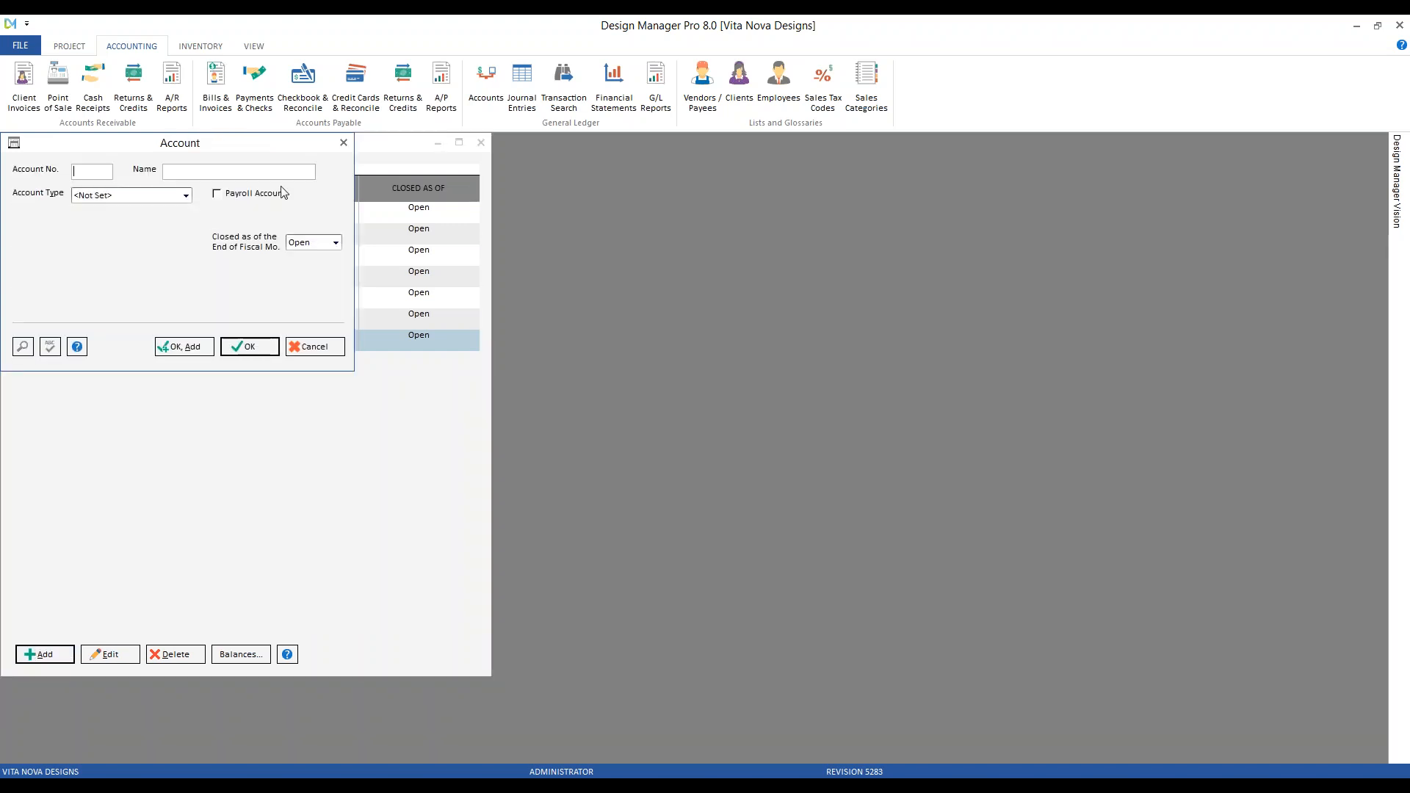
{"action": "left_click_drag", "start_coordinate": [168, 155], "coordinate": [424, 333]}
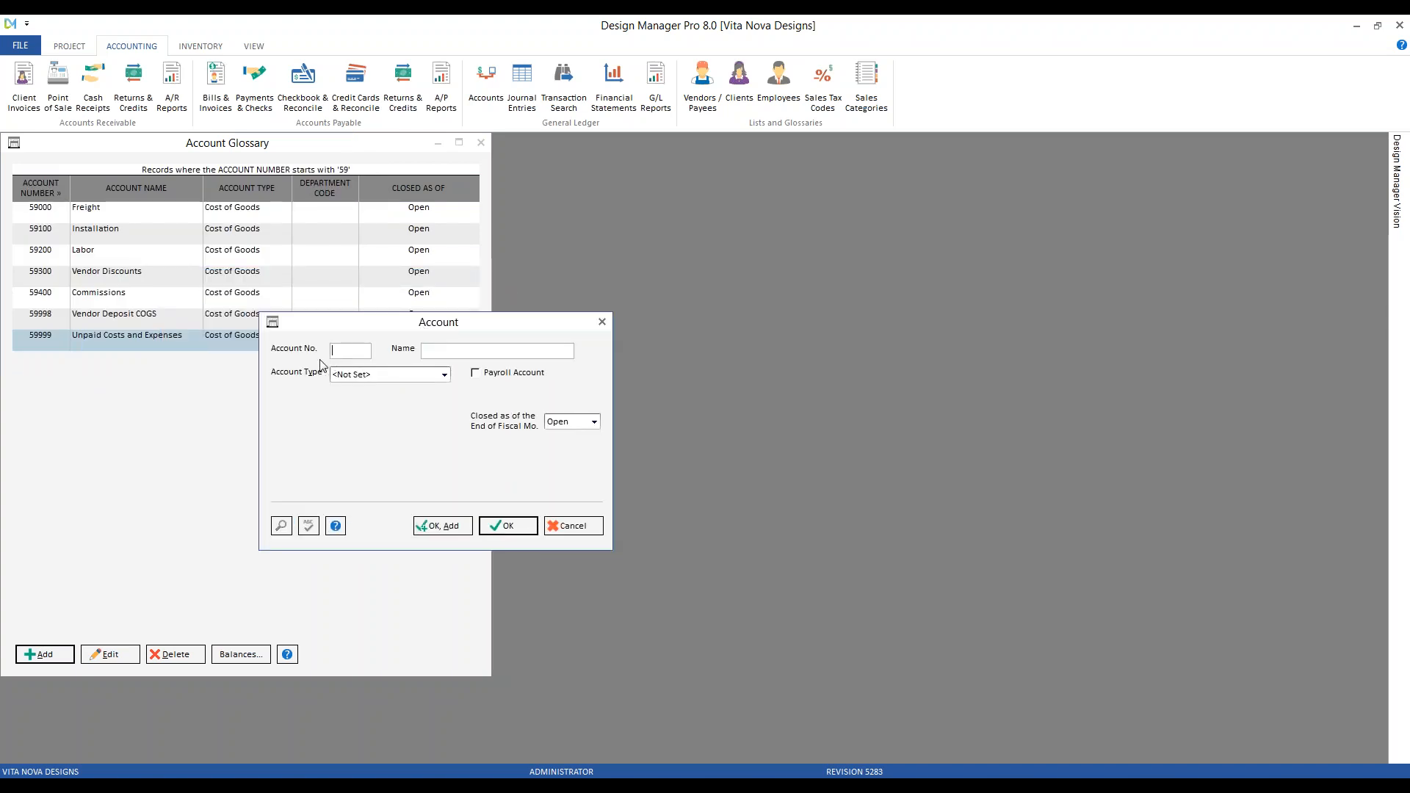
{"action": "type", "text": "59997"}
{"action": "type", "text": "Work in "}
{"action": "type", "text": "p"}
{"action": "key", "text": "BackSpace"}
{"action": "type", "text": "Process COGS"}
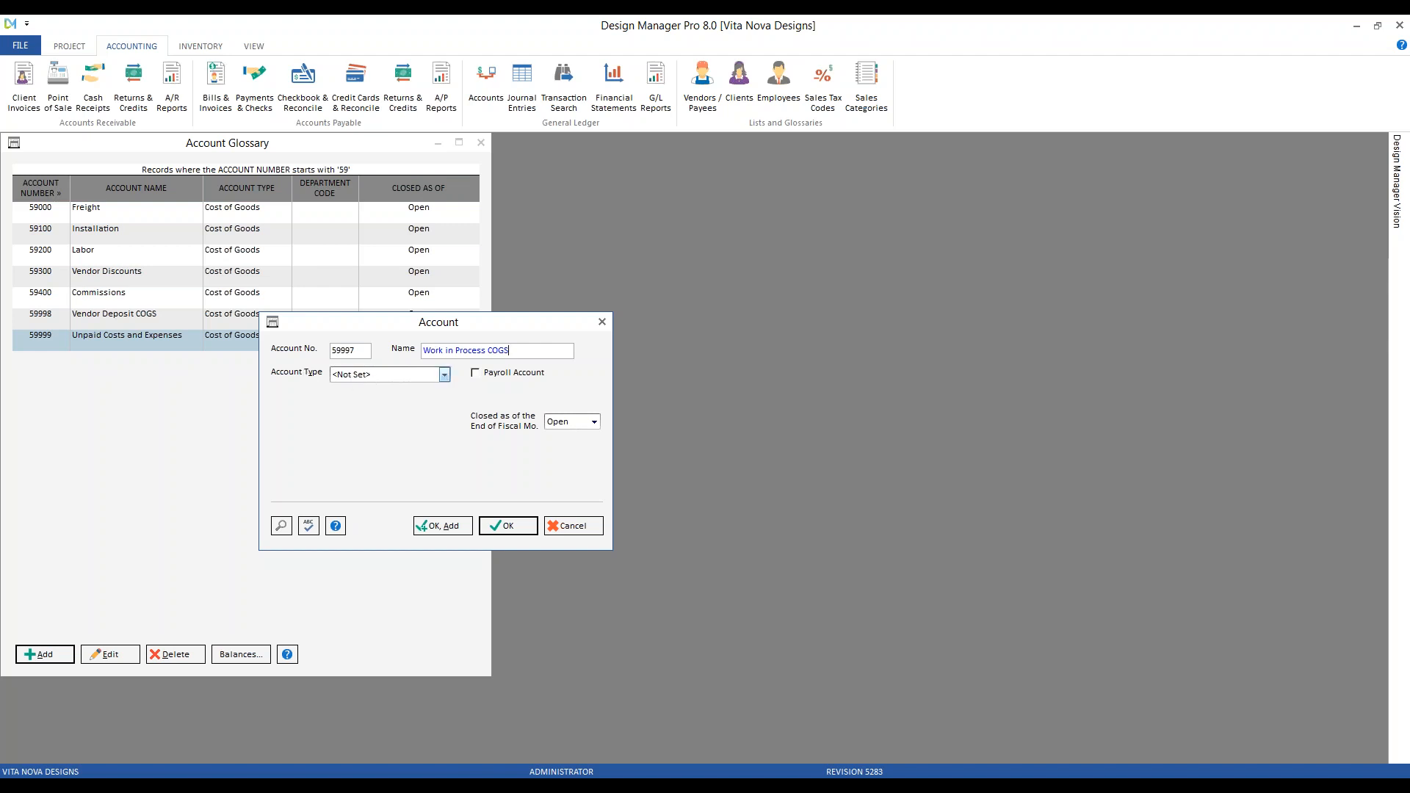
{"action": "left_click", "coordinate": [444, 375]}
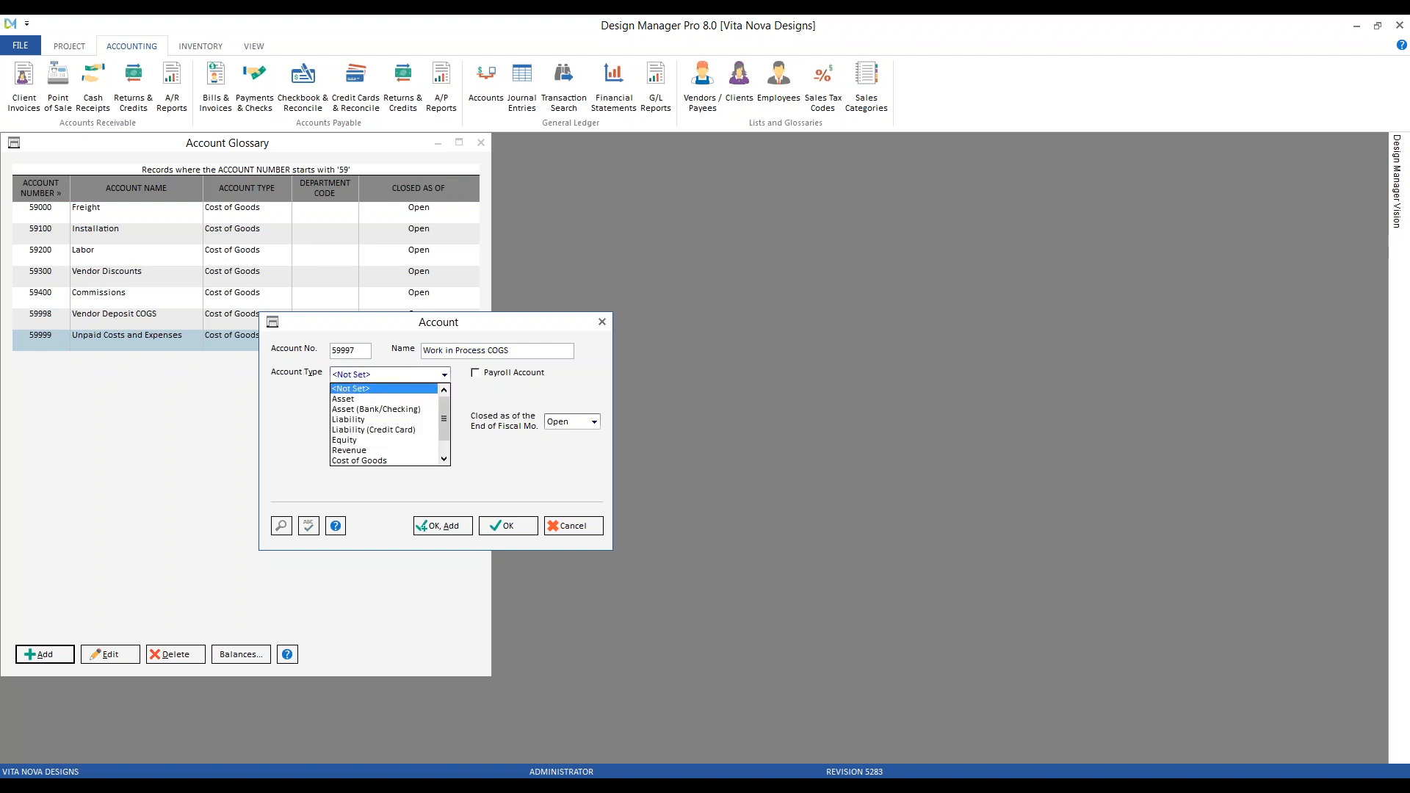
{"action": "left_click", "coordinate": [378, 462]}
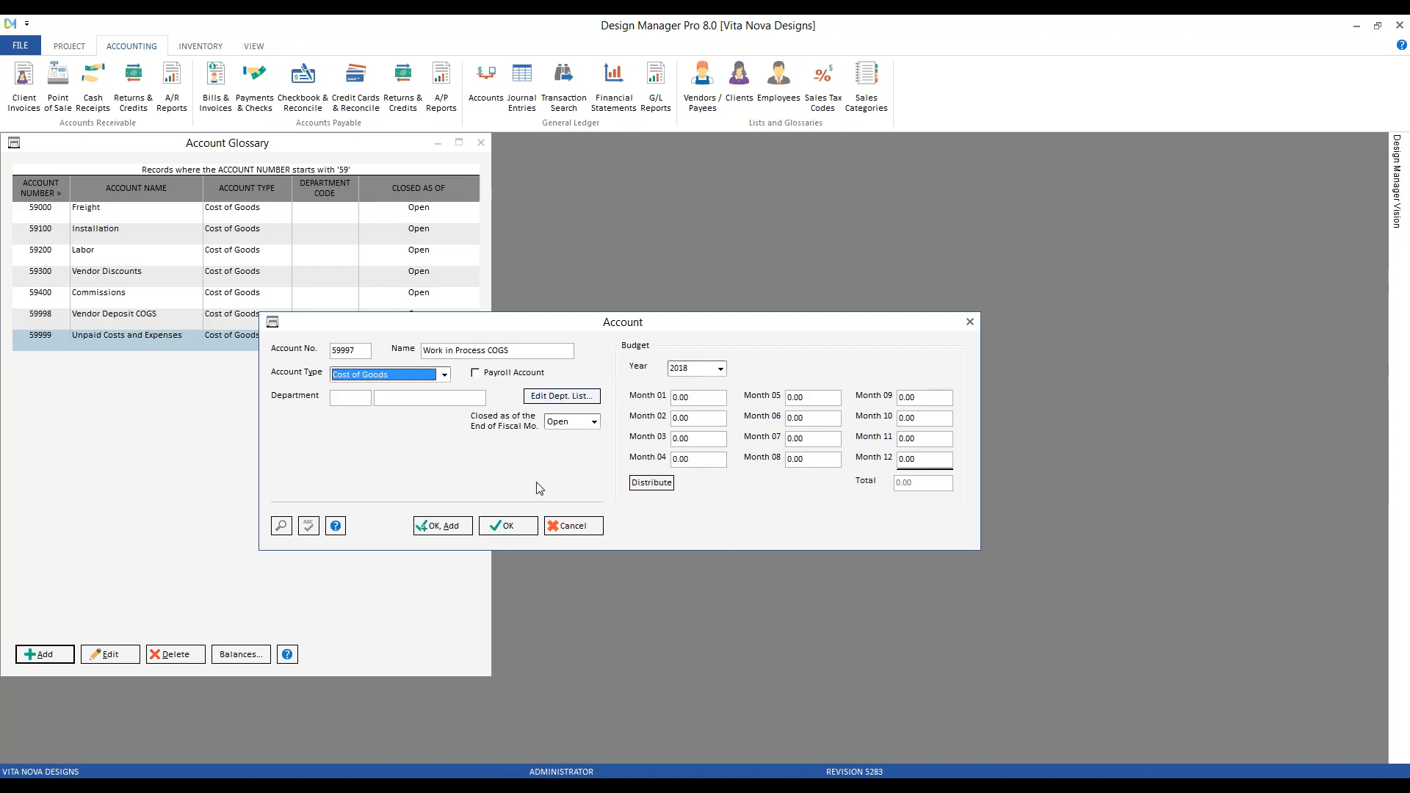
{"action": "left_click", "coordinate": [507, 526]}
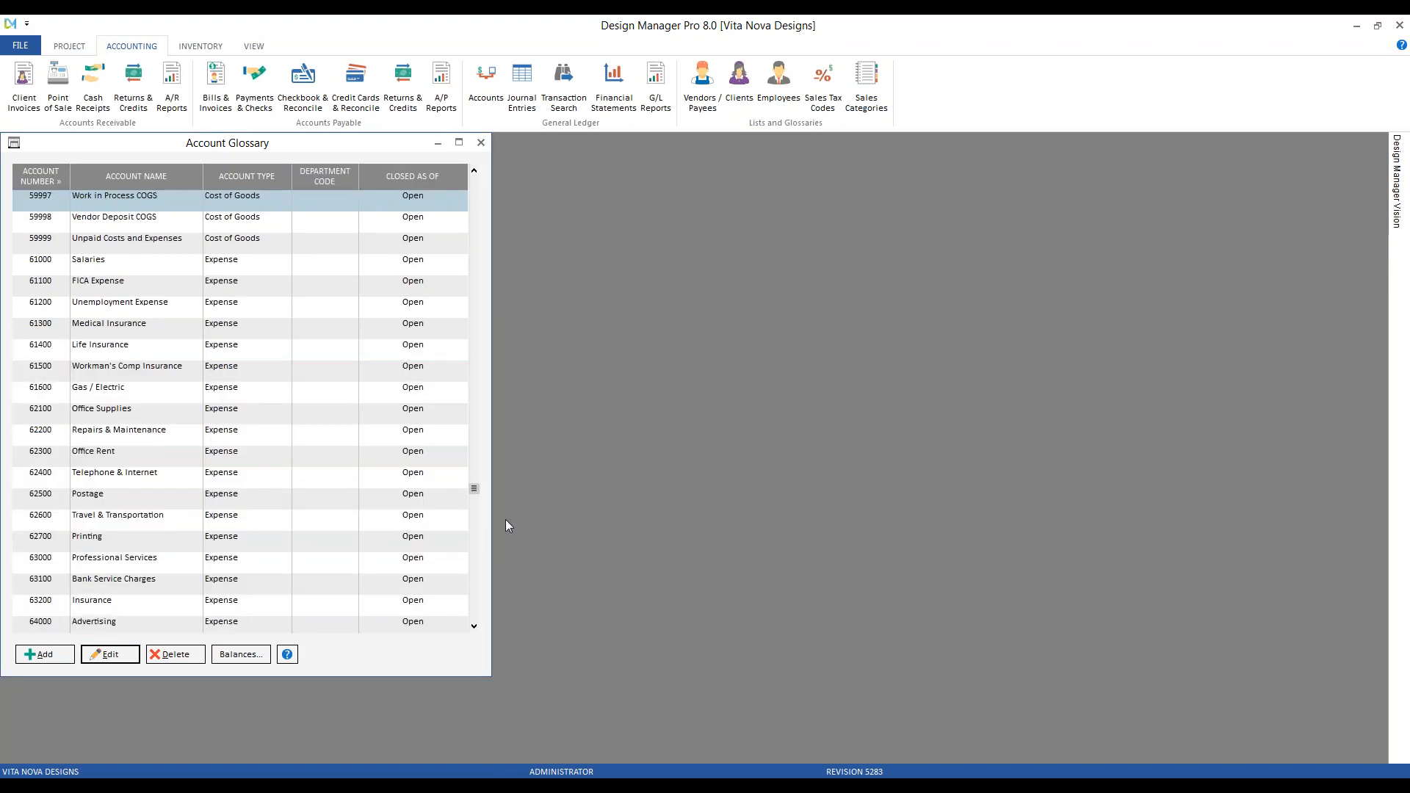
- Filter the glossary to numbers starting with 59 again, check the Work in Process, Vendor Deposit and Unpaid Costs accounts, and close it
{"action": "type", "text": "59"}
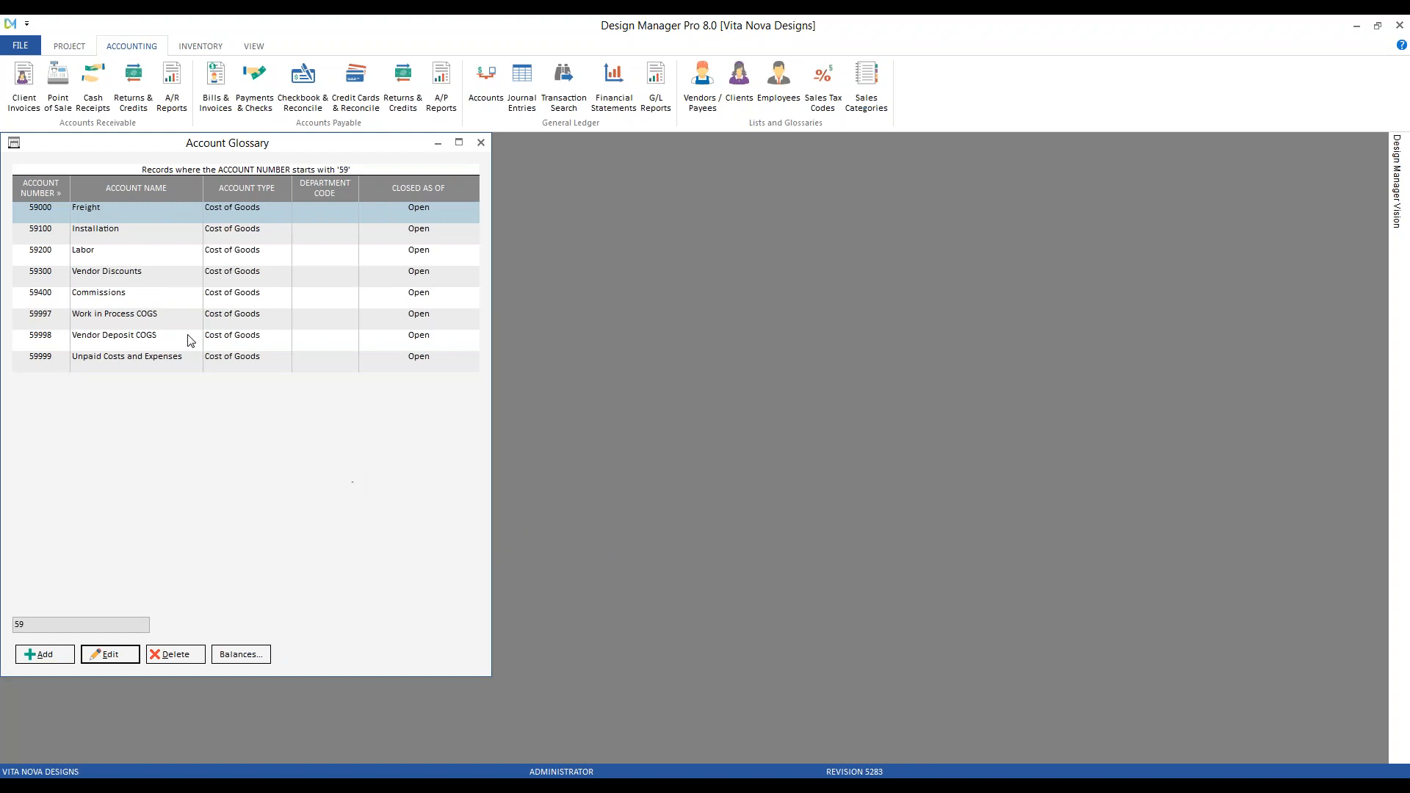
{"action": "left_click", "coordinate": [176, 320]}
{"action": "left_click", "coordinate": [174, 339]}
{"action": "left_click", "coordinate": [172, 360]}
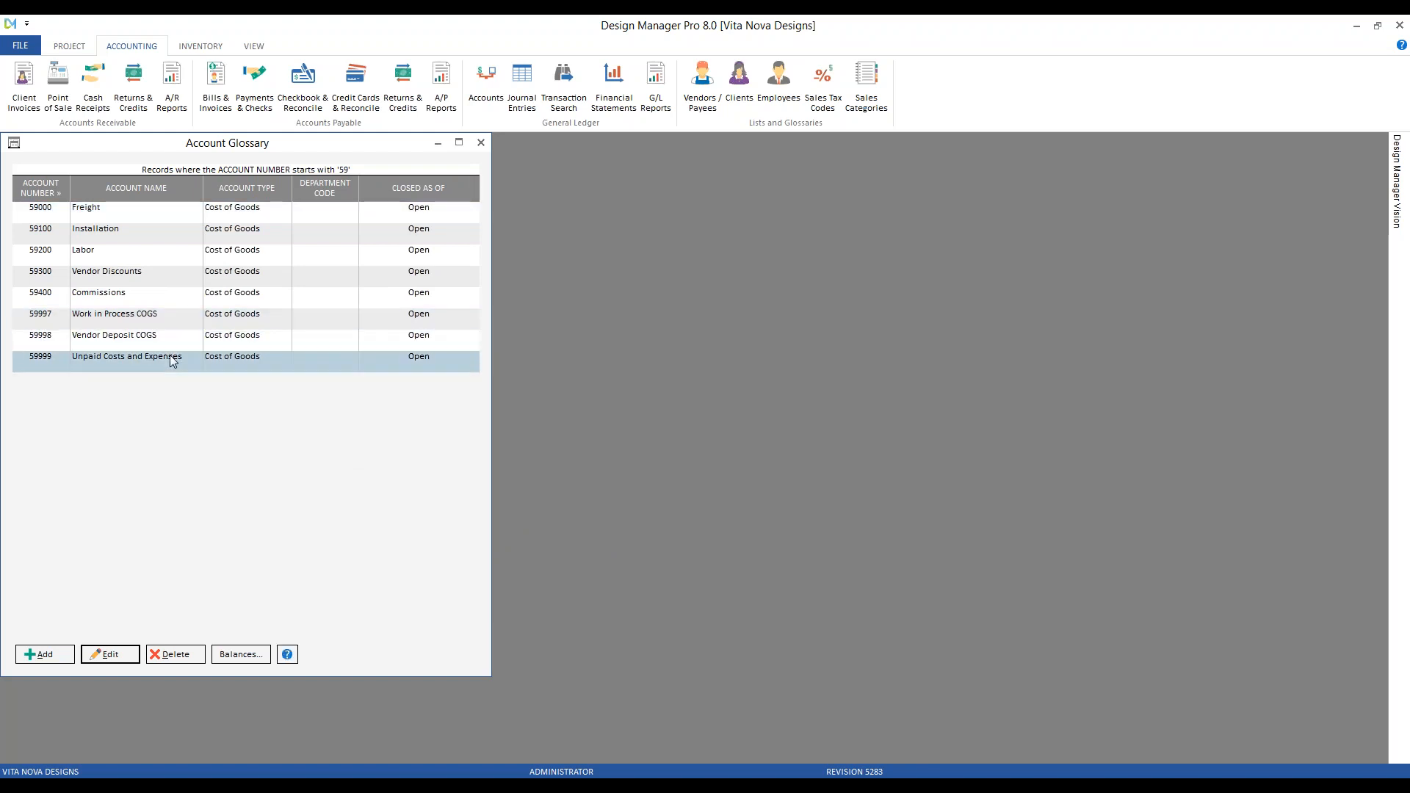
{"action": "left_click", "coordinate": [147, 320]}
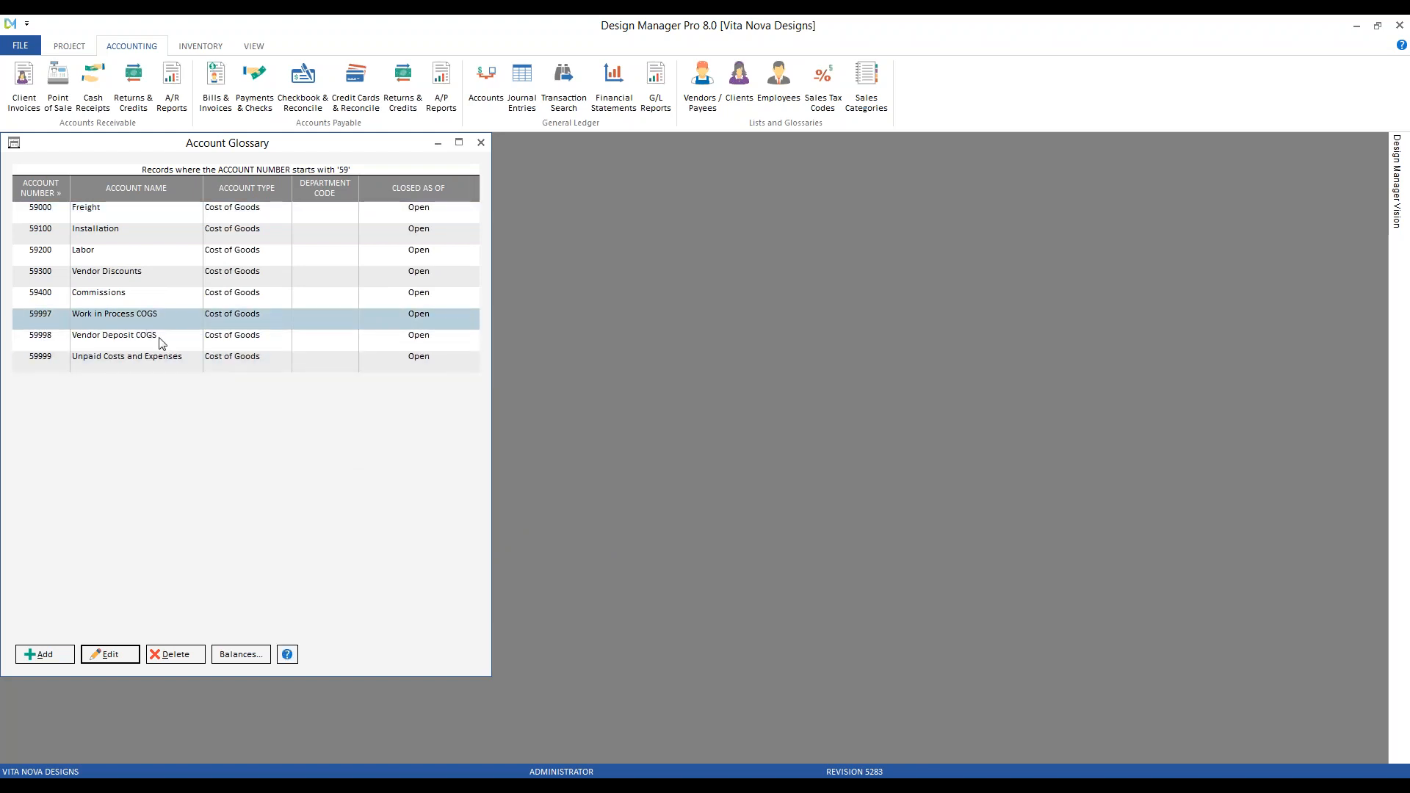
{"action": "left_click", "coordinate": [163, 343]}
{"action": "left_click", "coordinate": [183, 365]}
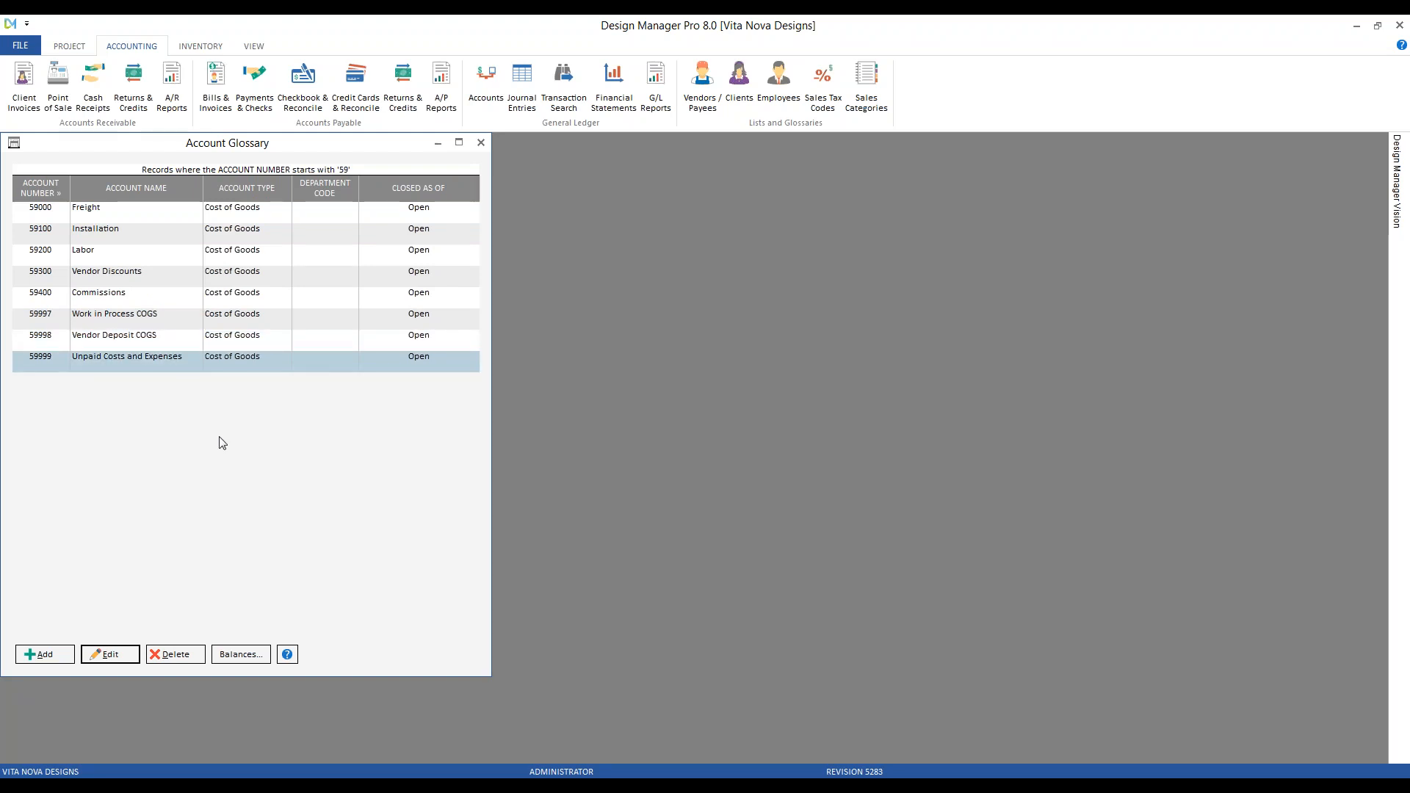
{"action": "left_click", "coordinate": [481, 143]}
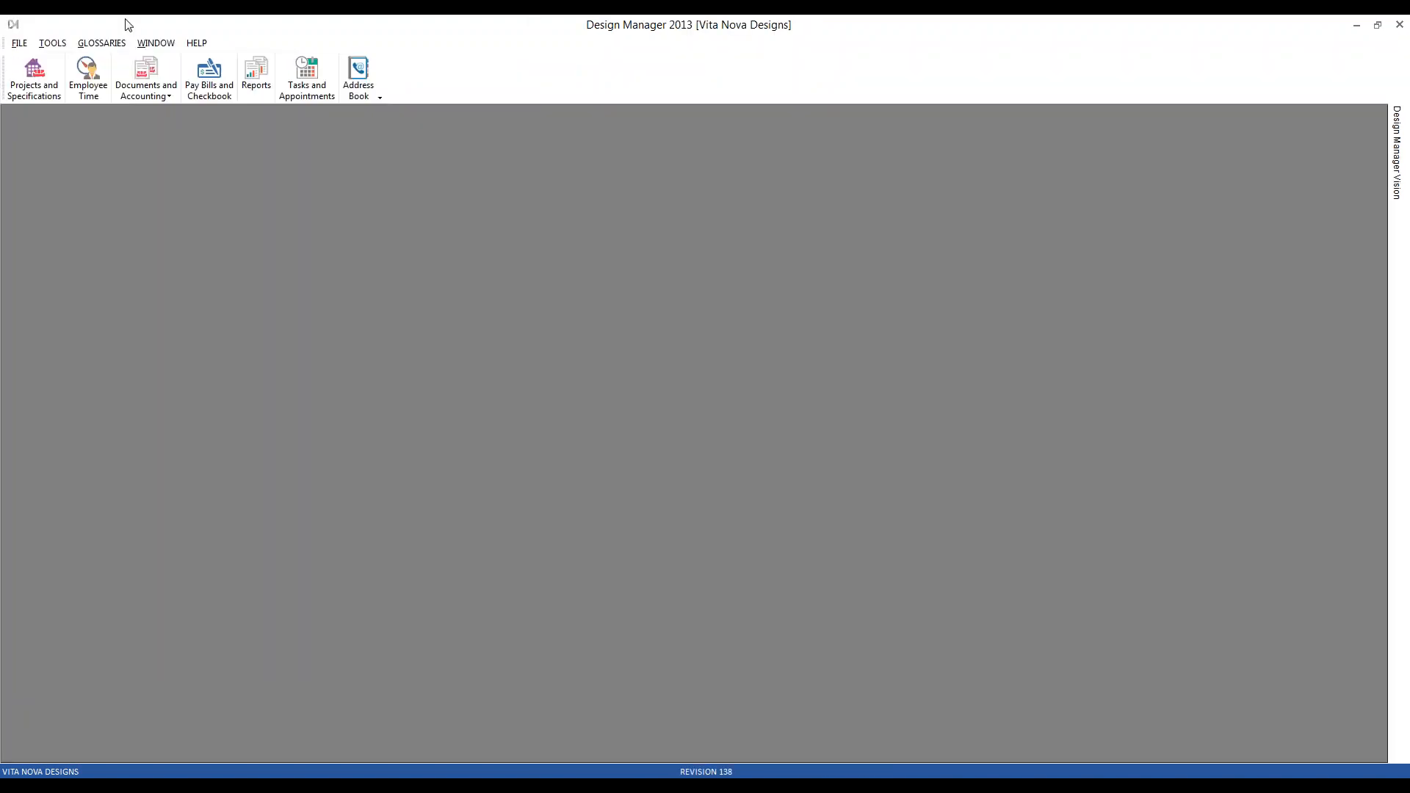
- In Design Manager 2013, open the Account Glossary, find the accounts starting with 499, and select Unpaid Invoices
{"action": "left_click", "coordinate": [101, 44]}
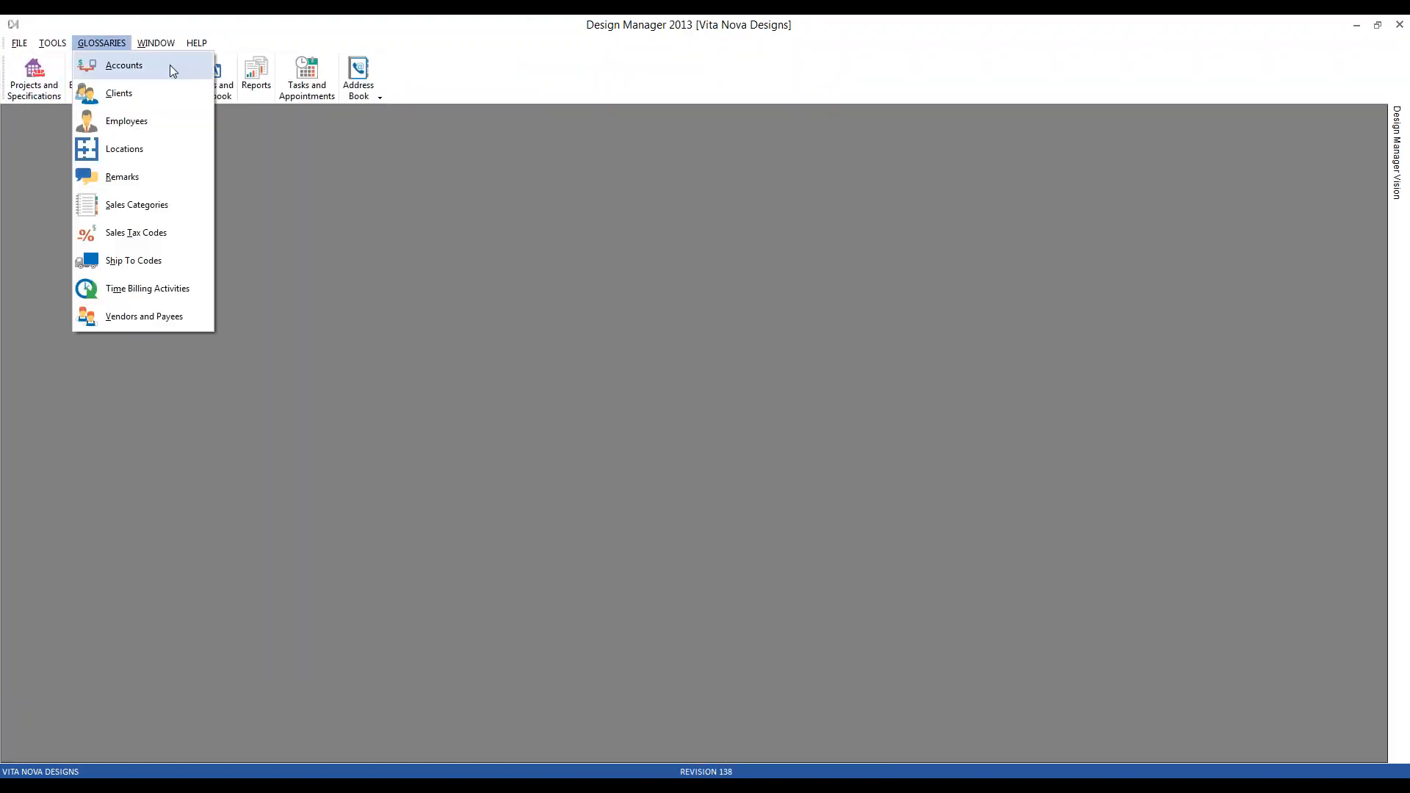
{"action": "left_click", "coordinate": [174, 65]}
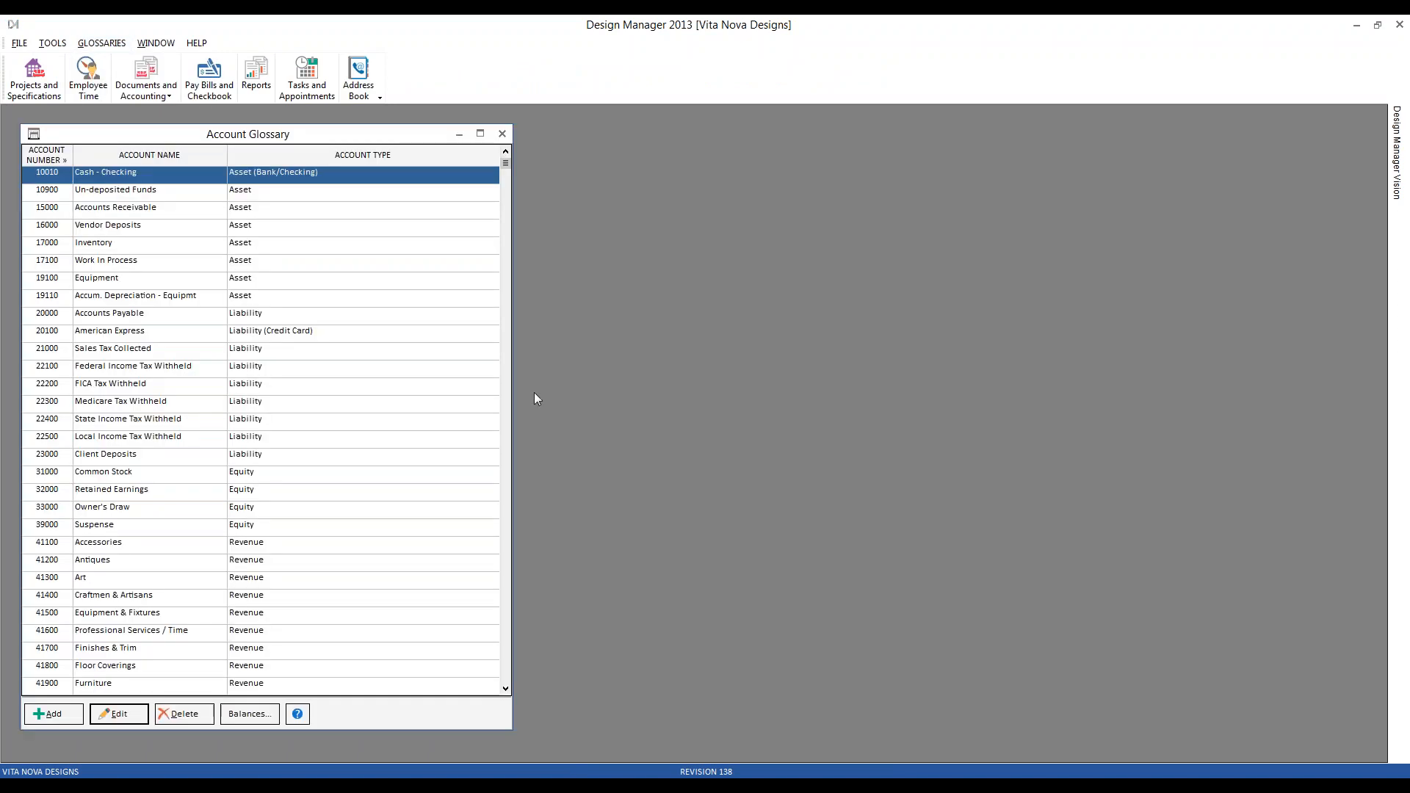
{"action": "type", "text": "499"}
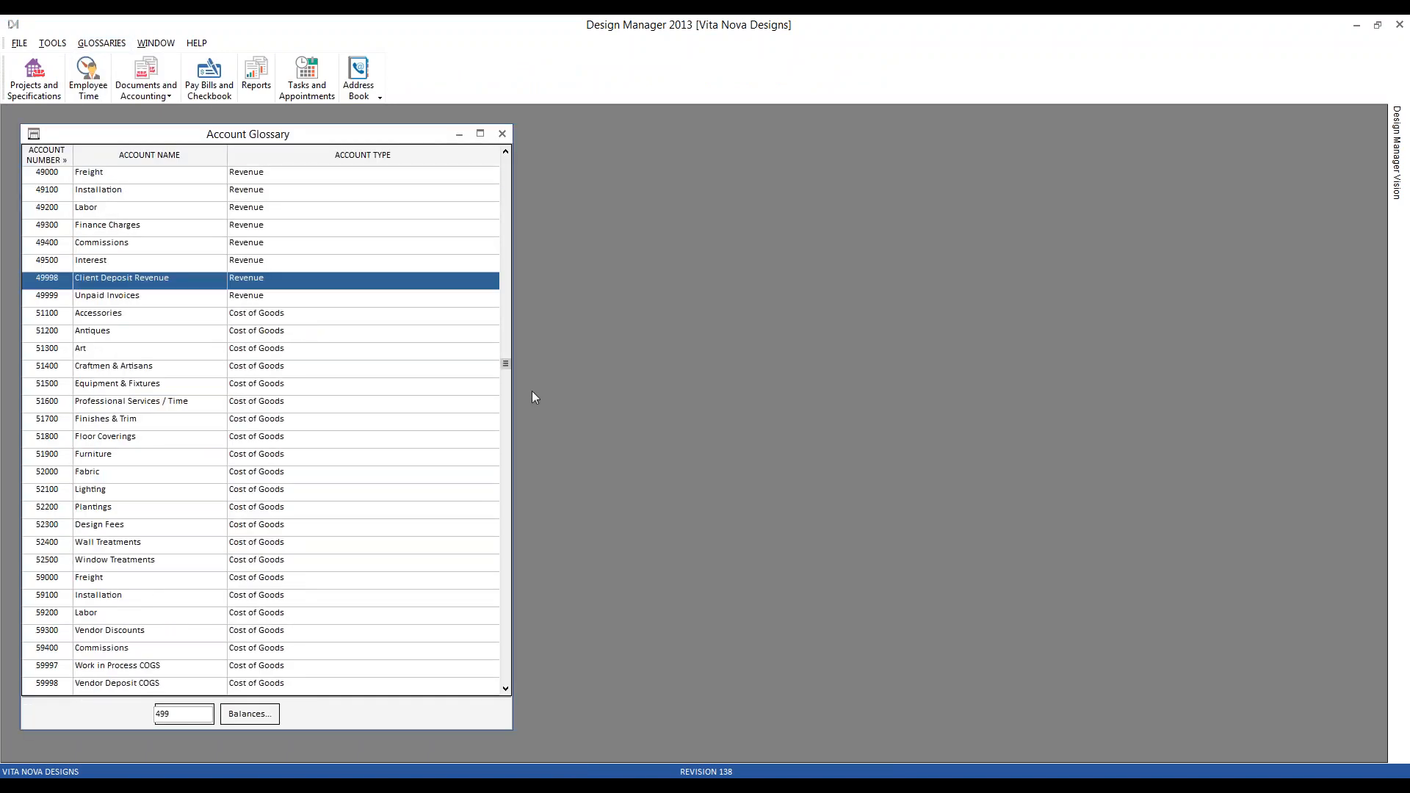
{"action": "left_click", "coordinate": [167, 298]}
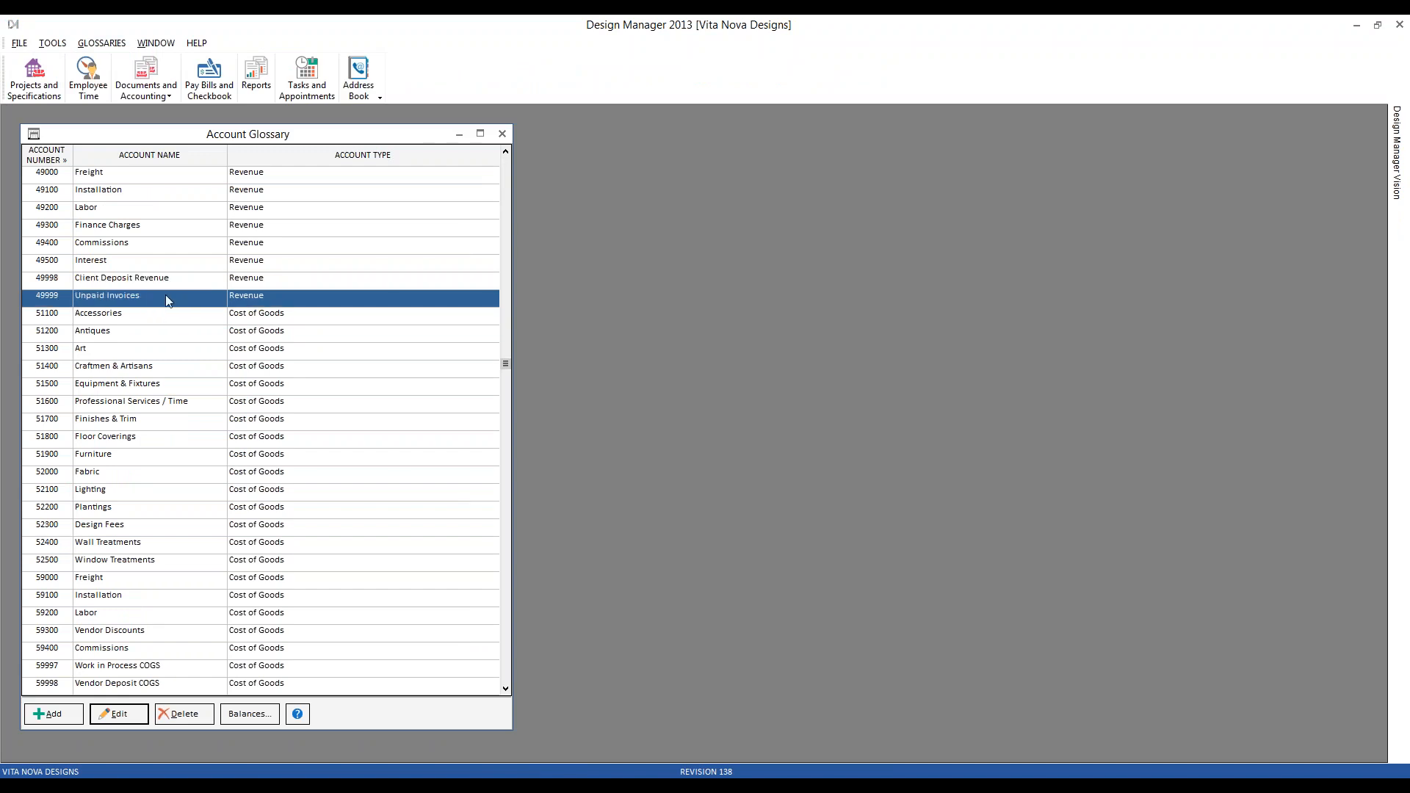
- Find the accounts starting with 599, check Vendor Deposit COGS and Unpaid Costs and Expenses, and close the Account Glossary
{"action": "type", "text": "5"}
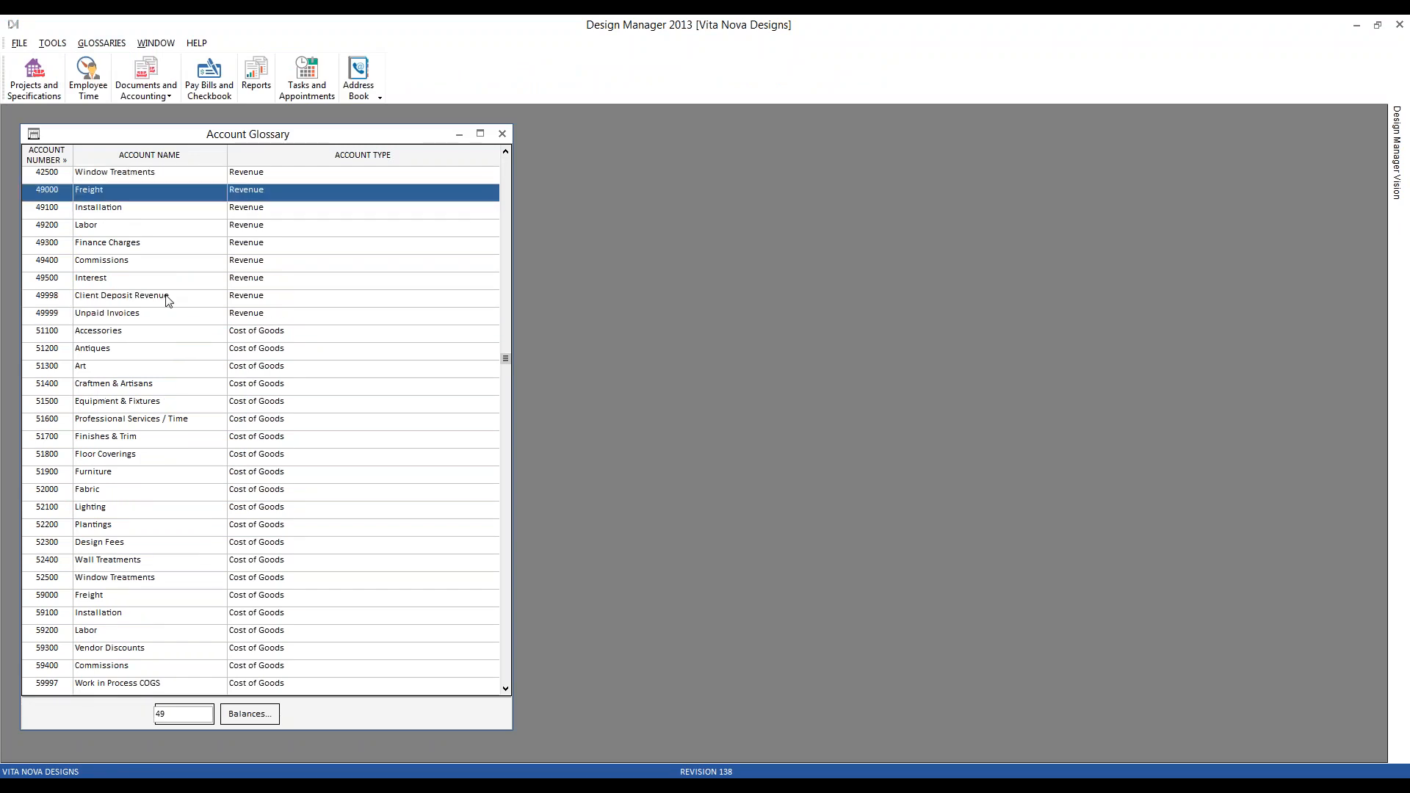
{"action": "type", "text": "99"}
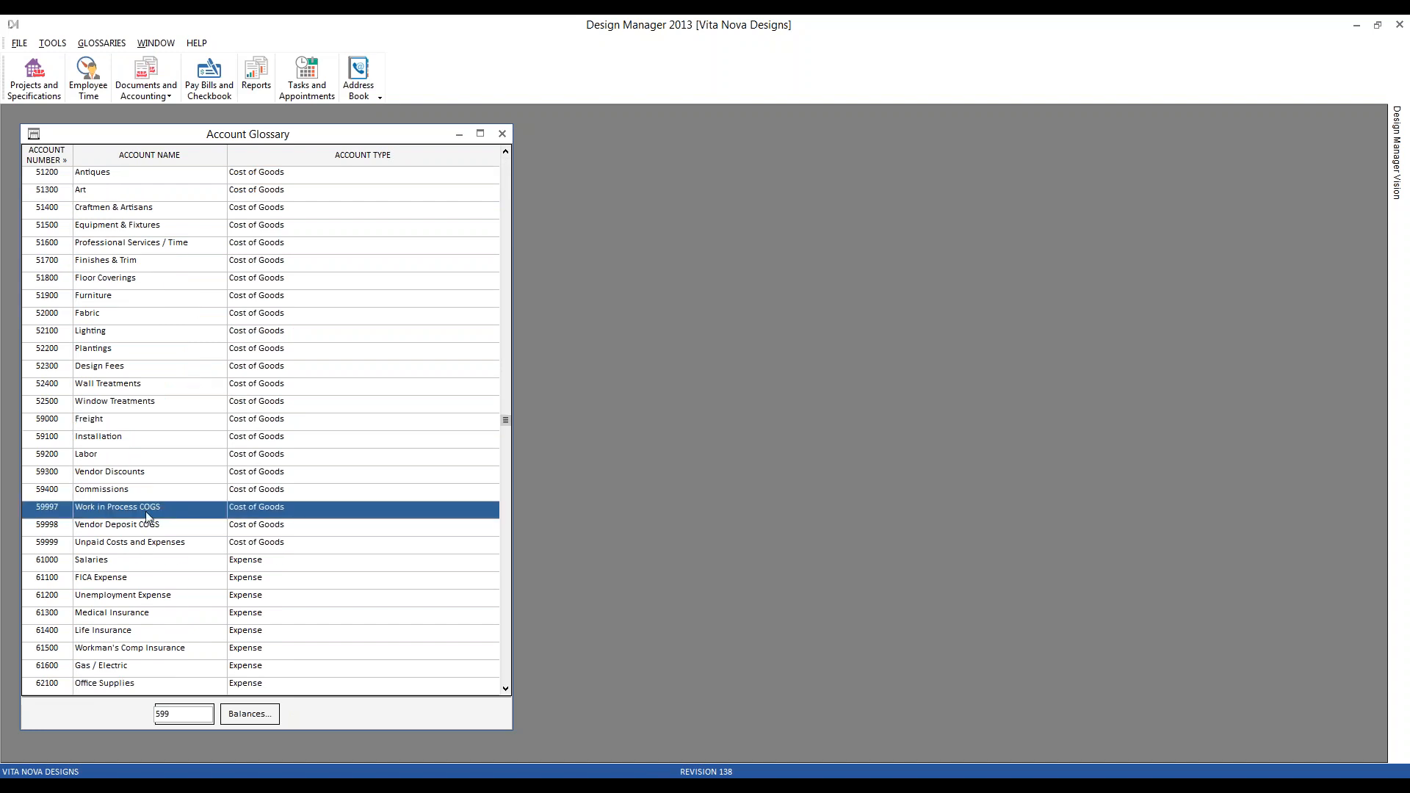
{"action": "left_click", "coordinate": [174, 527]}
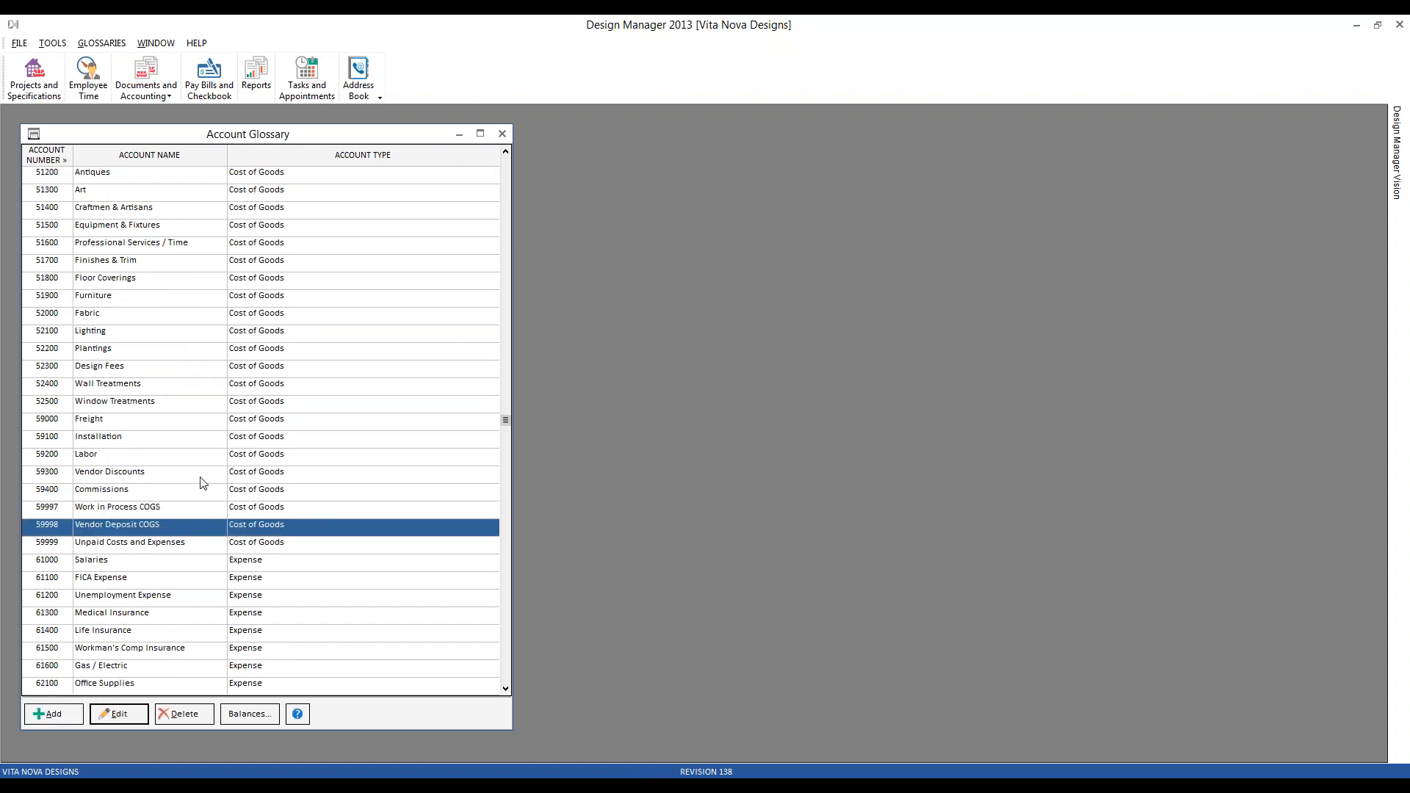
{"action": "left_click", "coordinate": [202, 543]}
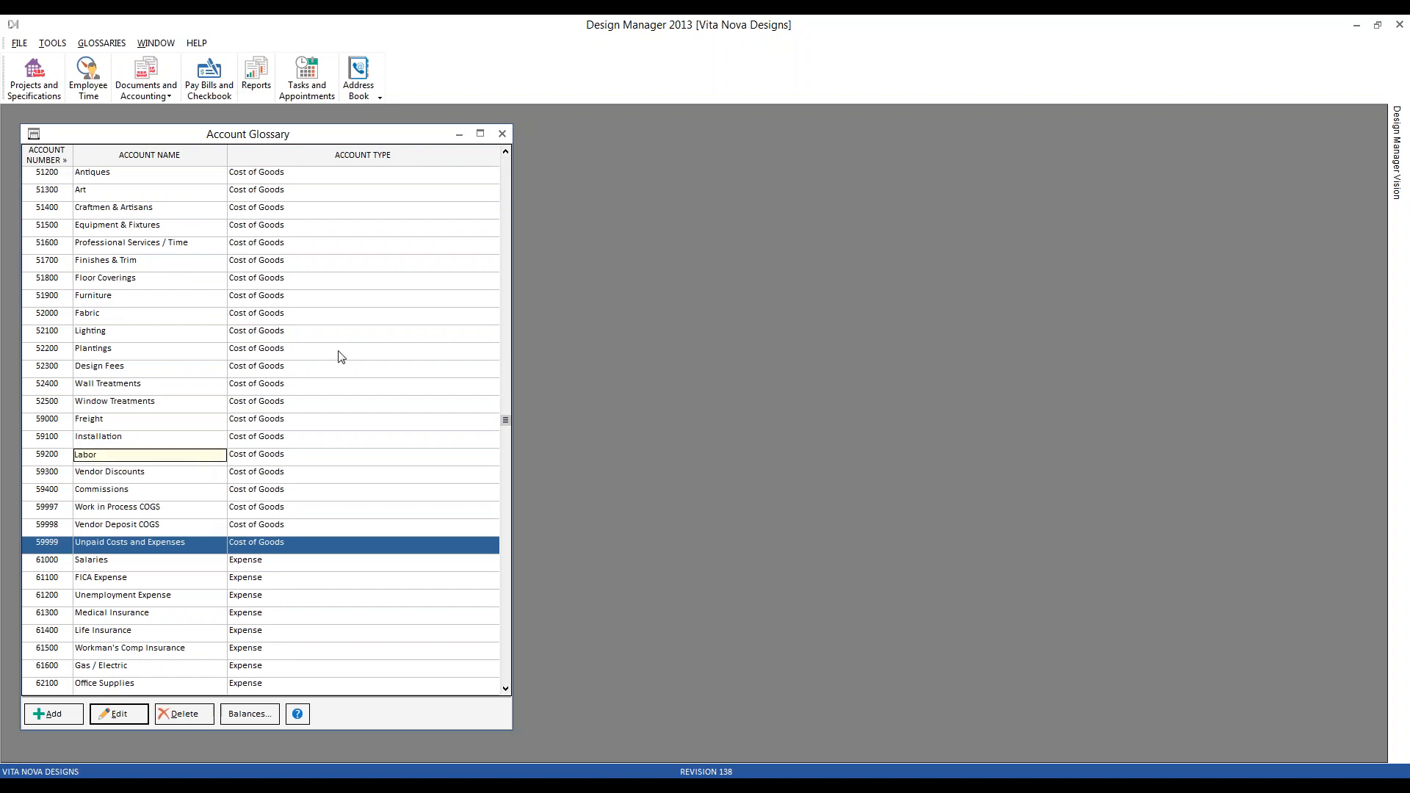
{"action": "left_click", "coordinate": [503, 134]}
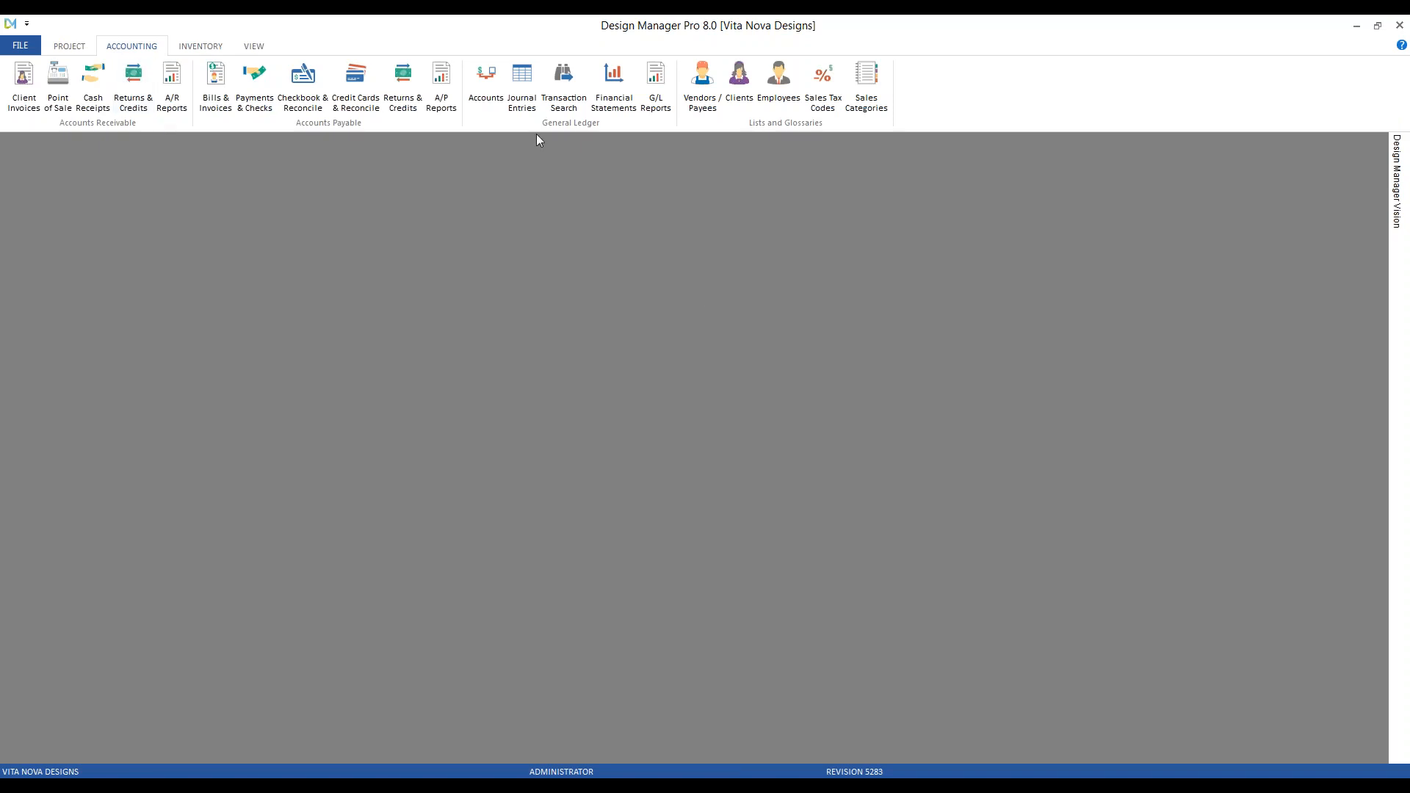
- In Design Manager Pro 8.0, open the general ledger reports, locate Trial Balance, and select it among the favorites
{"action": "left_click", "coordinate": [660, 85]}
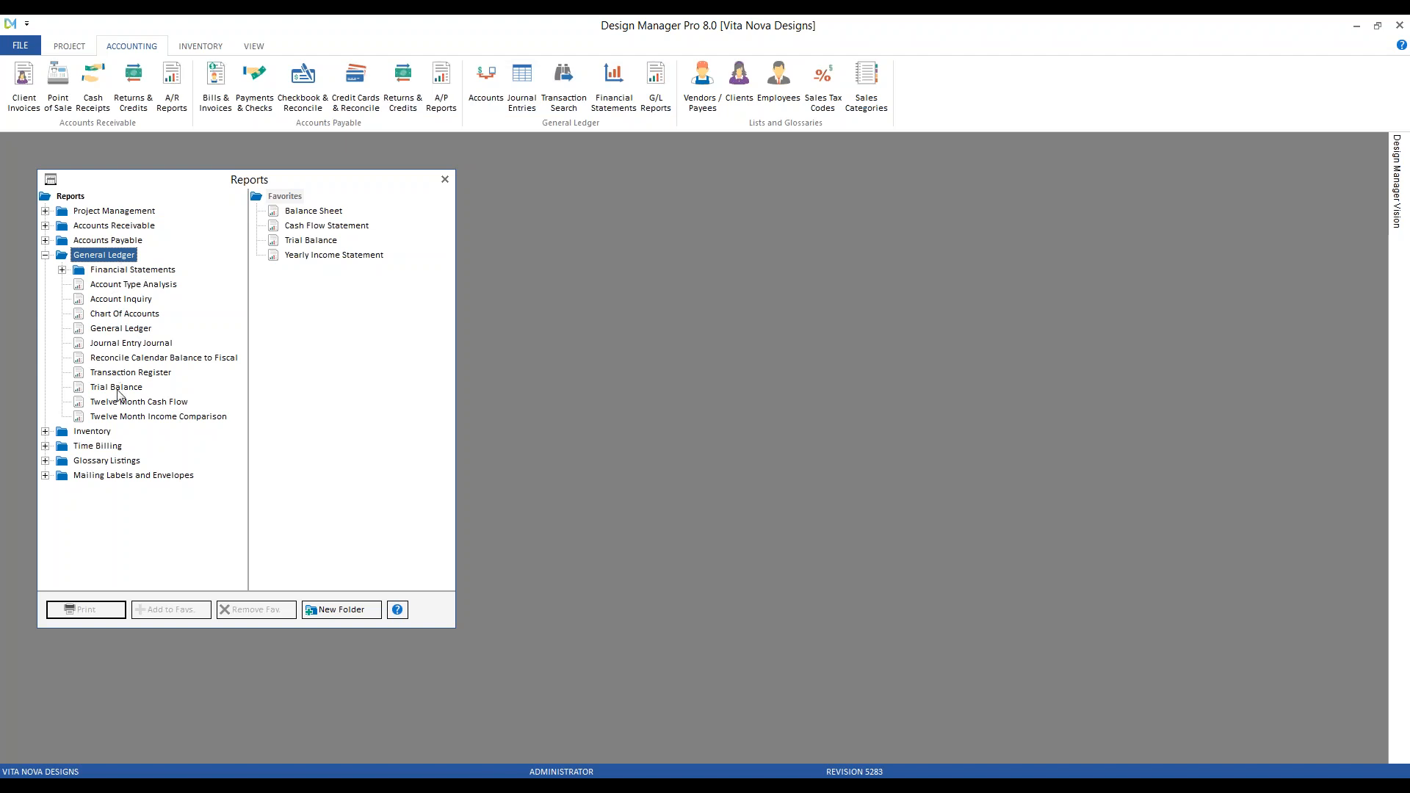
{"action": "left_click", "coordinate": [119, 388]}
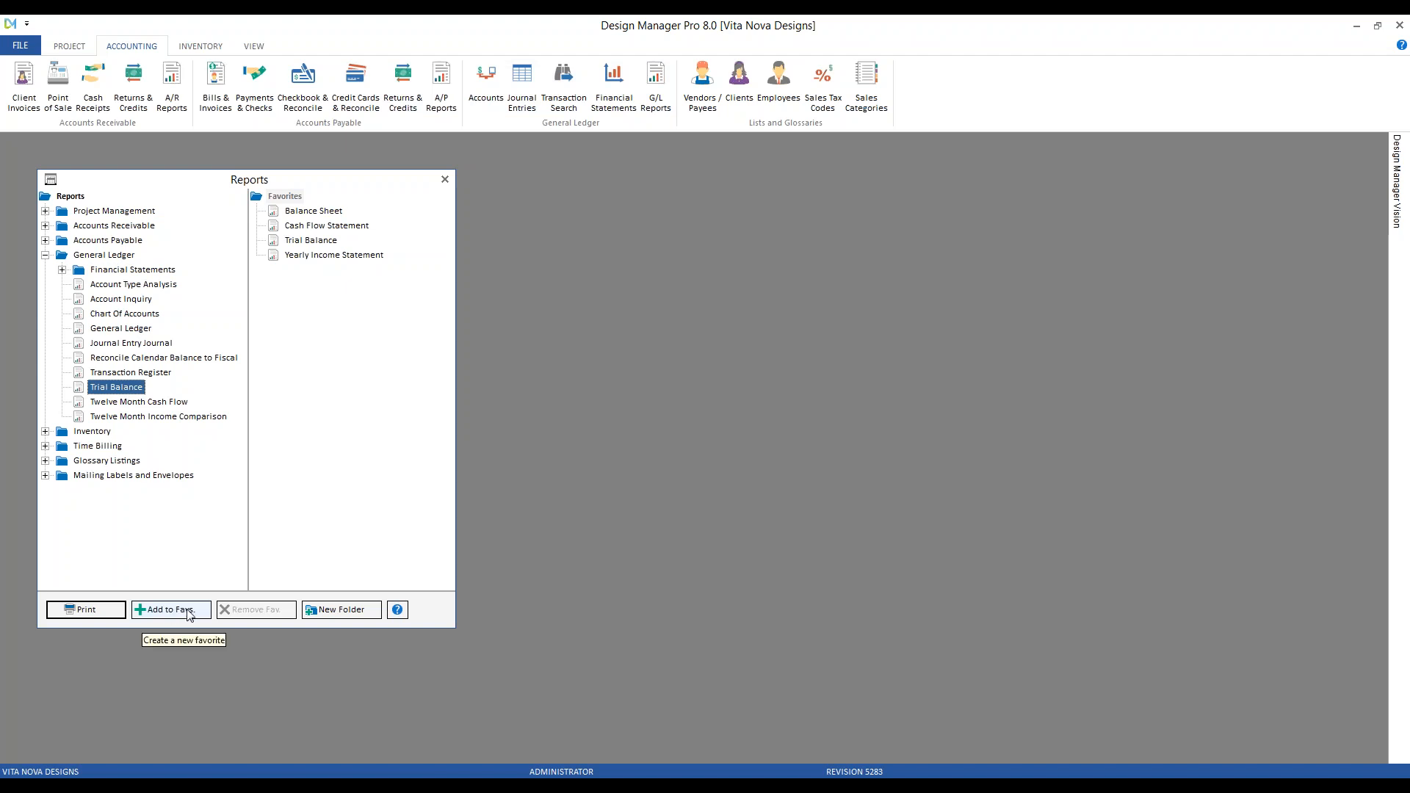
{"action": "left_click", "coordinate": [318, 242]}
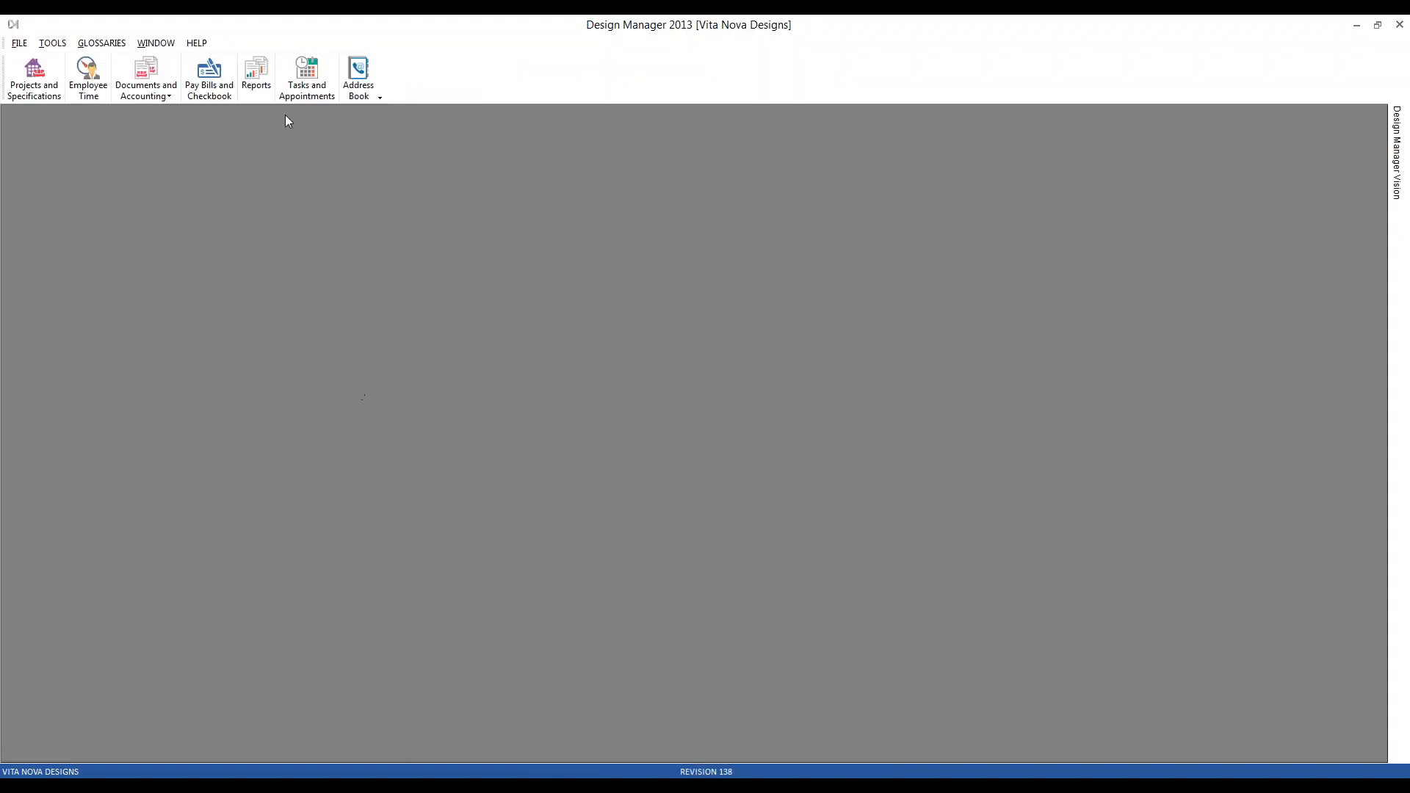
- In Design Manager 2013, locate Trial Balance in both the General Ledger reports and the favorites, and close the Reports window
{"action": "left_click", "coordinate": [256, 78]}
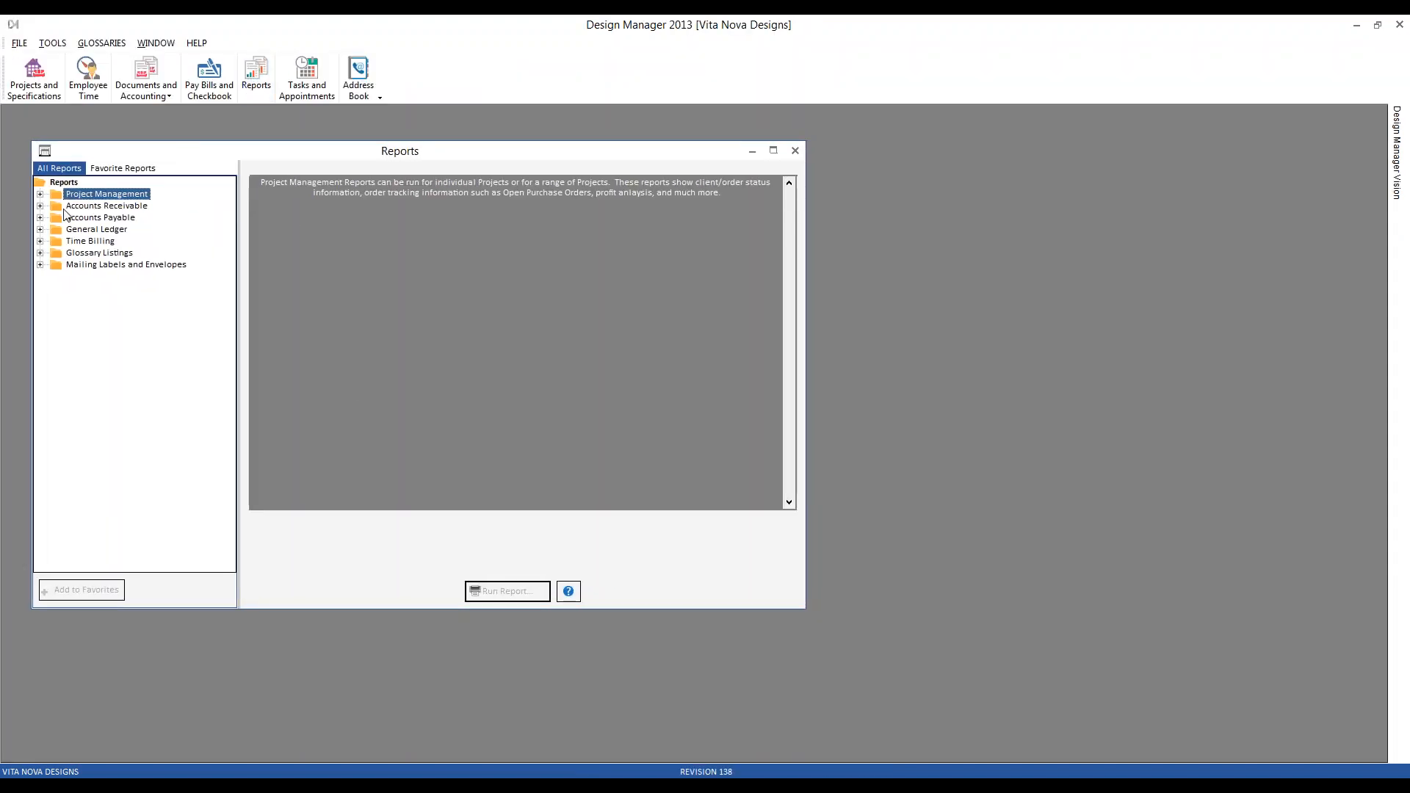
{"action": "left_click", "coordinate": [41, 229]}
{"action": "left_click", "coordinate": [114, 313]}
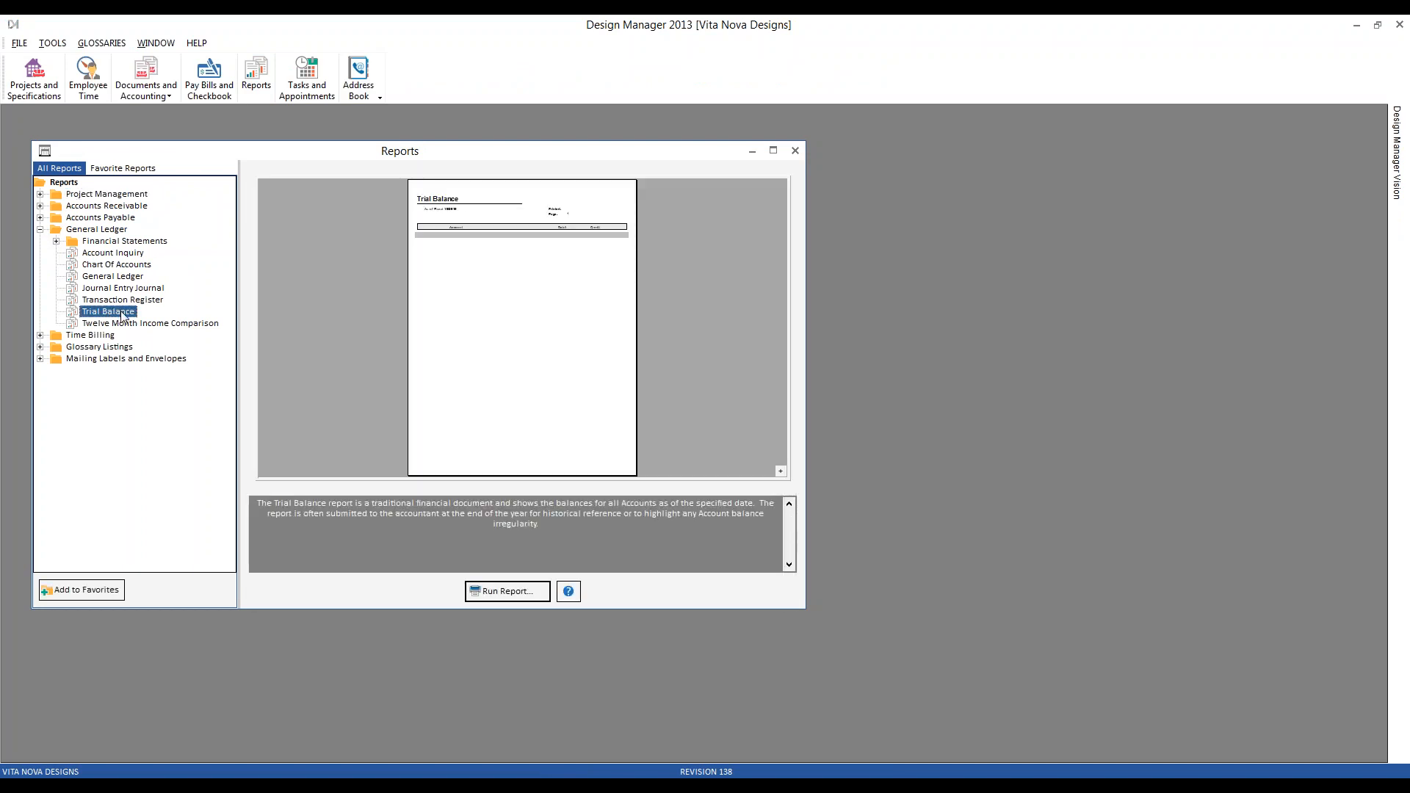
{"action": "left_click", "coordinate": [134, 171]}
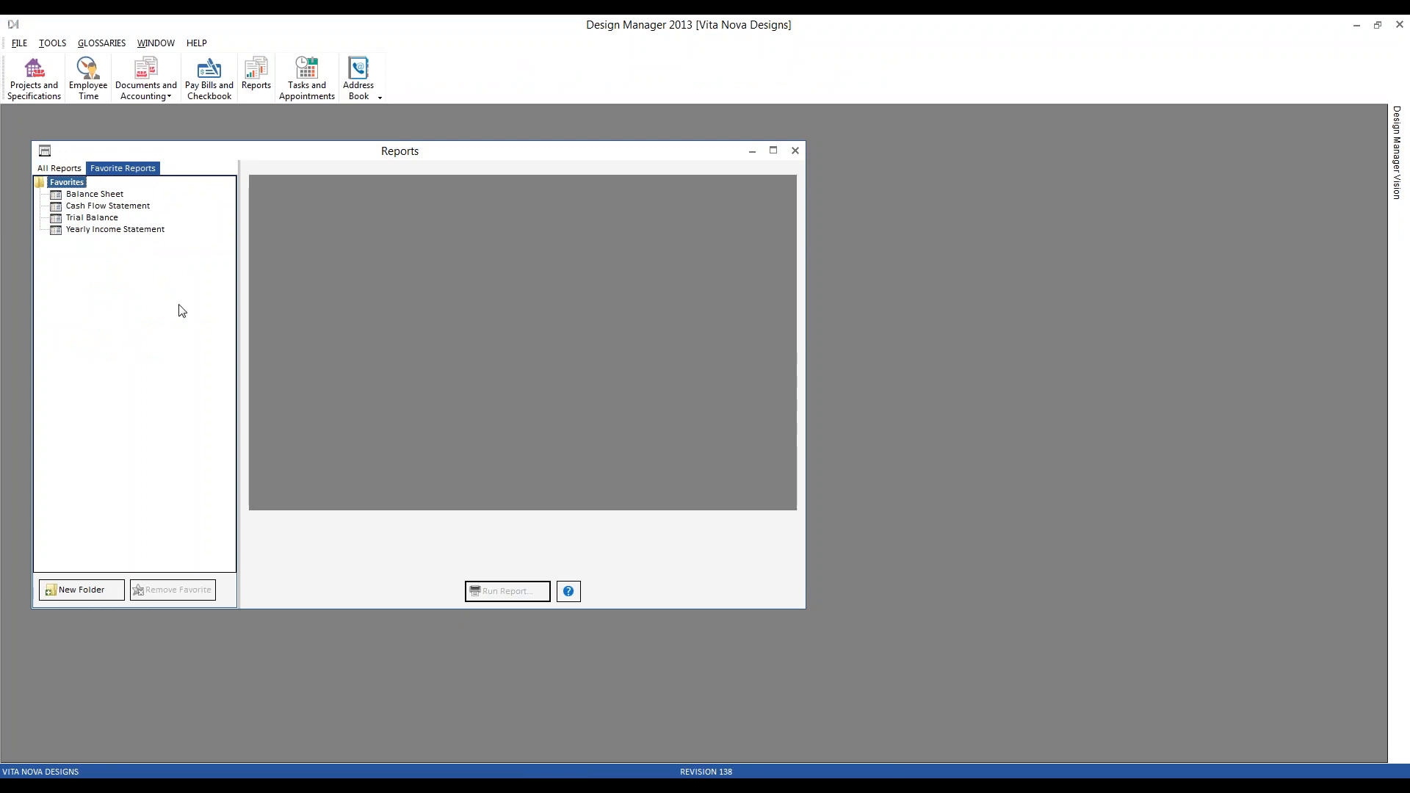
{"action": "left_click", "coordinate": [105, 221]}
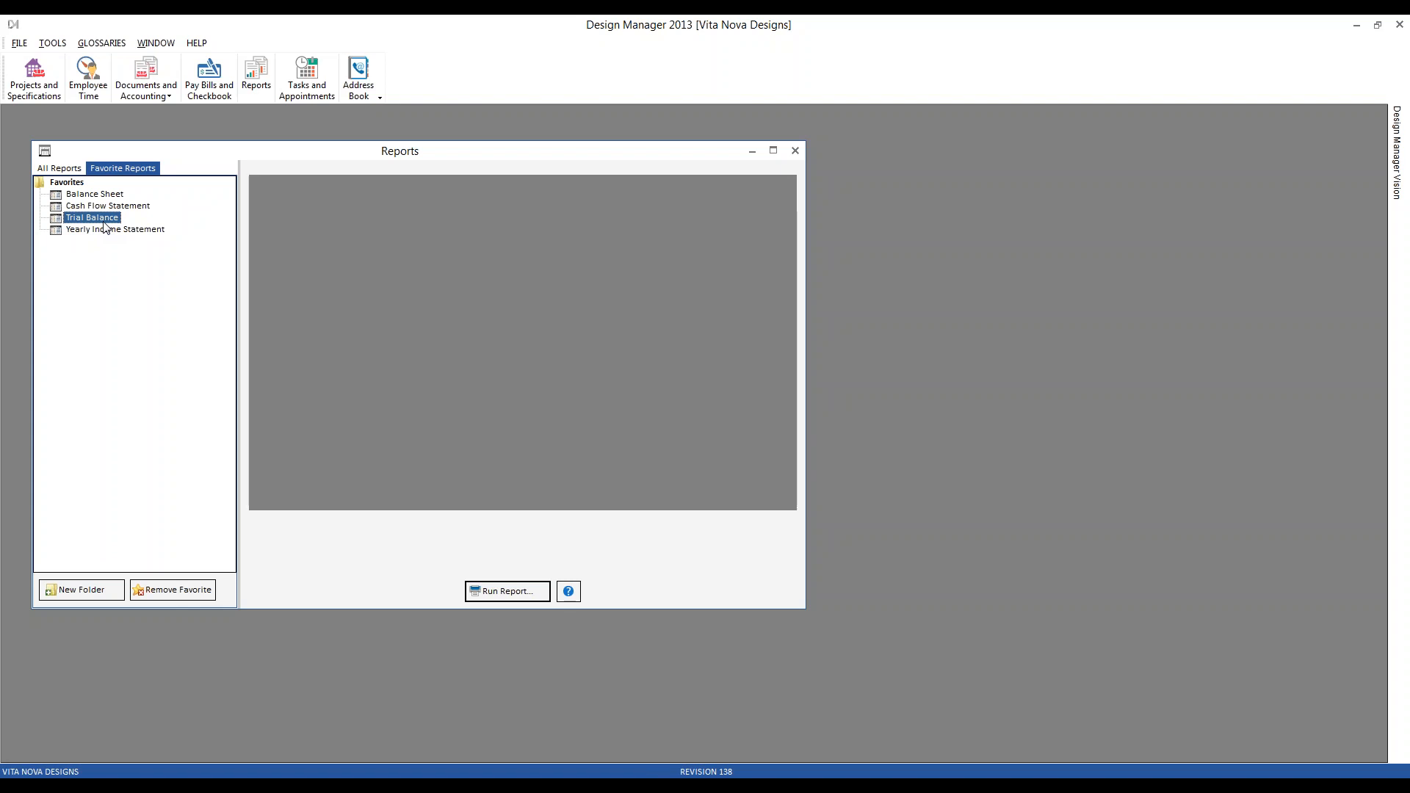
{"action": "left_click", "coordinate": [60, 168]}
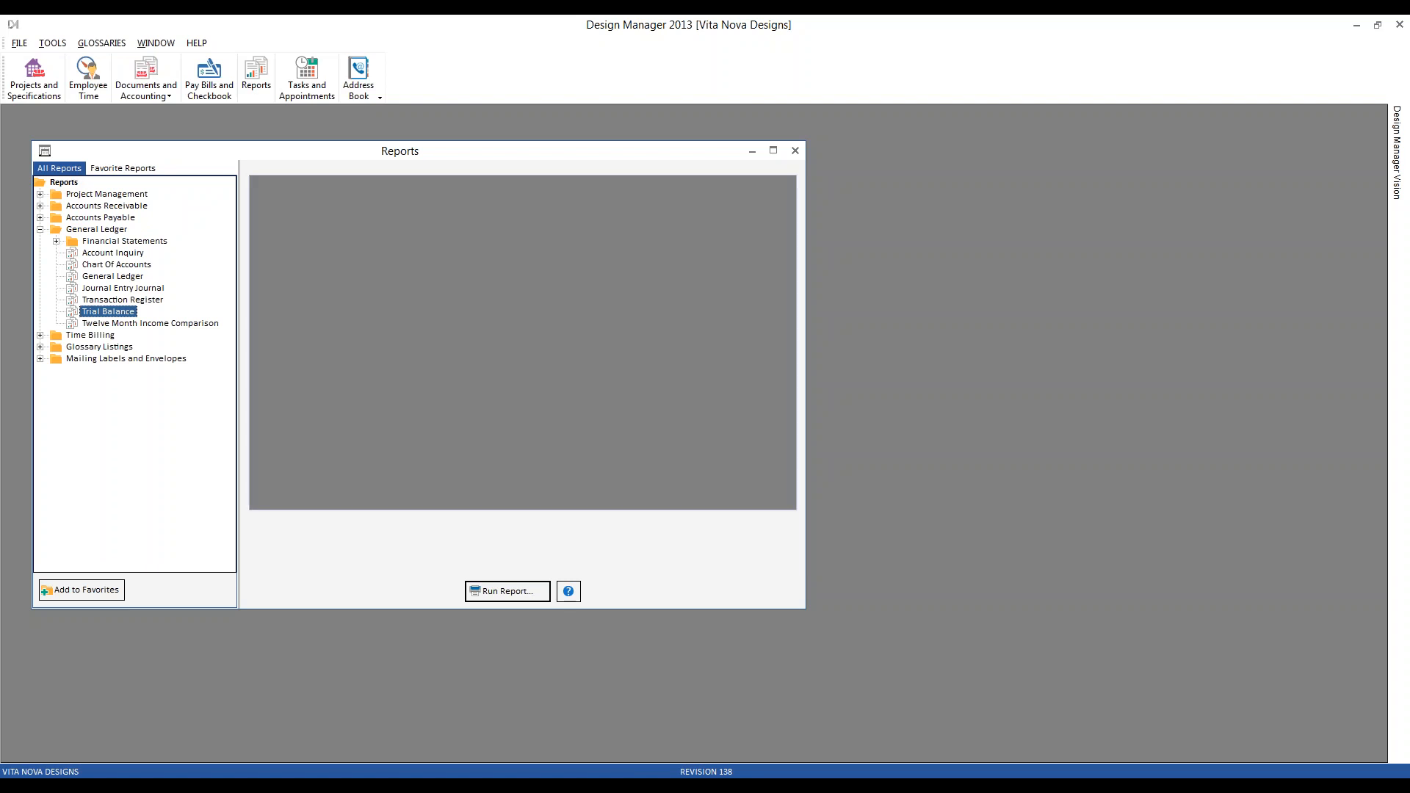
{"action": "left_click", "coordinate": [795, 150]}
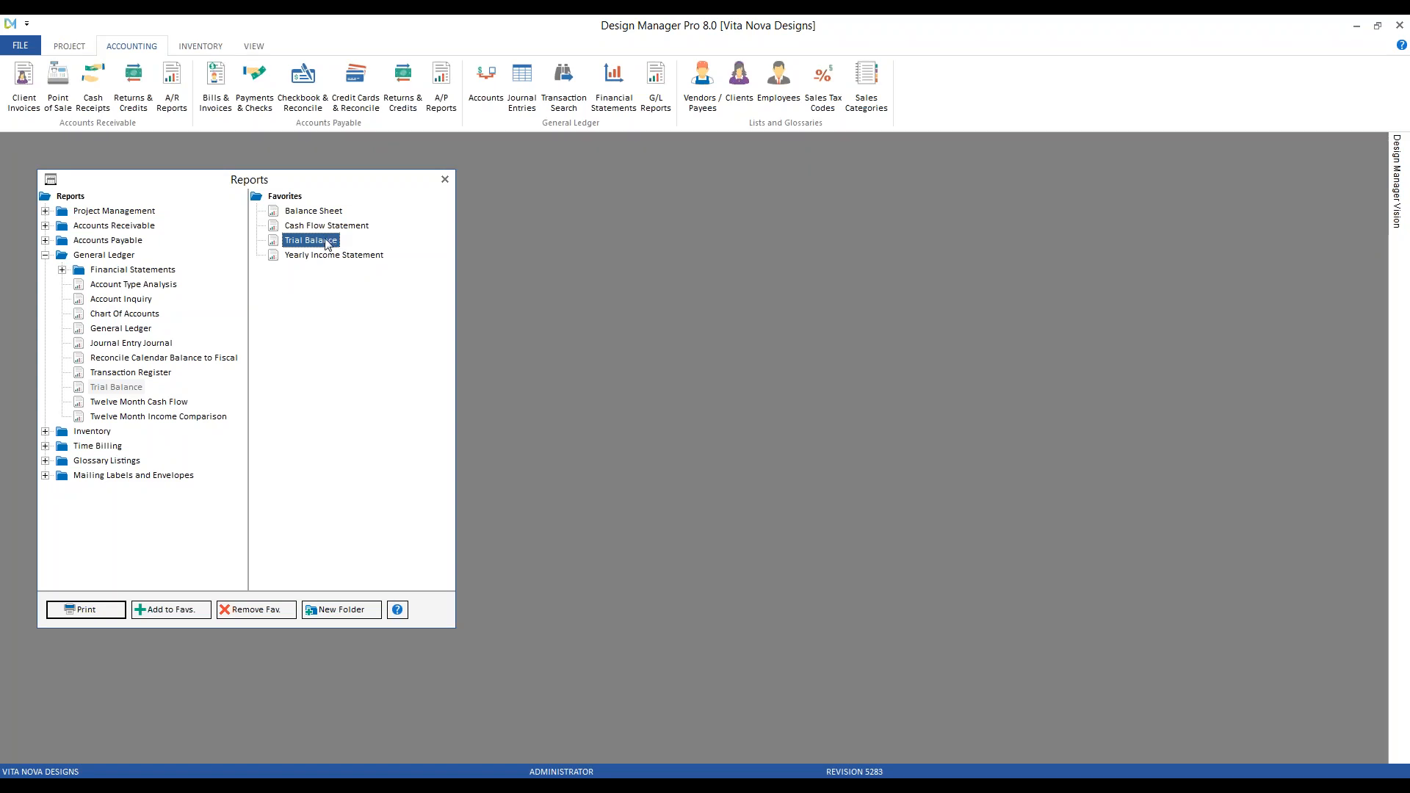
- In Design Manager Pro 8.0, preview the favorite Trial Balance for fiscal month 12/2017 with zero accounts suppressed, placing the preview beside the report list
{"action": "double_click", "coordinate": [327, 244]}
{"action": "left_click_drag", "start_coordinate": [220, 197], "coordinate": [351, 263]}
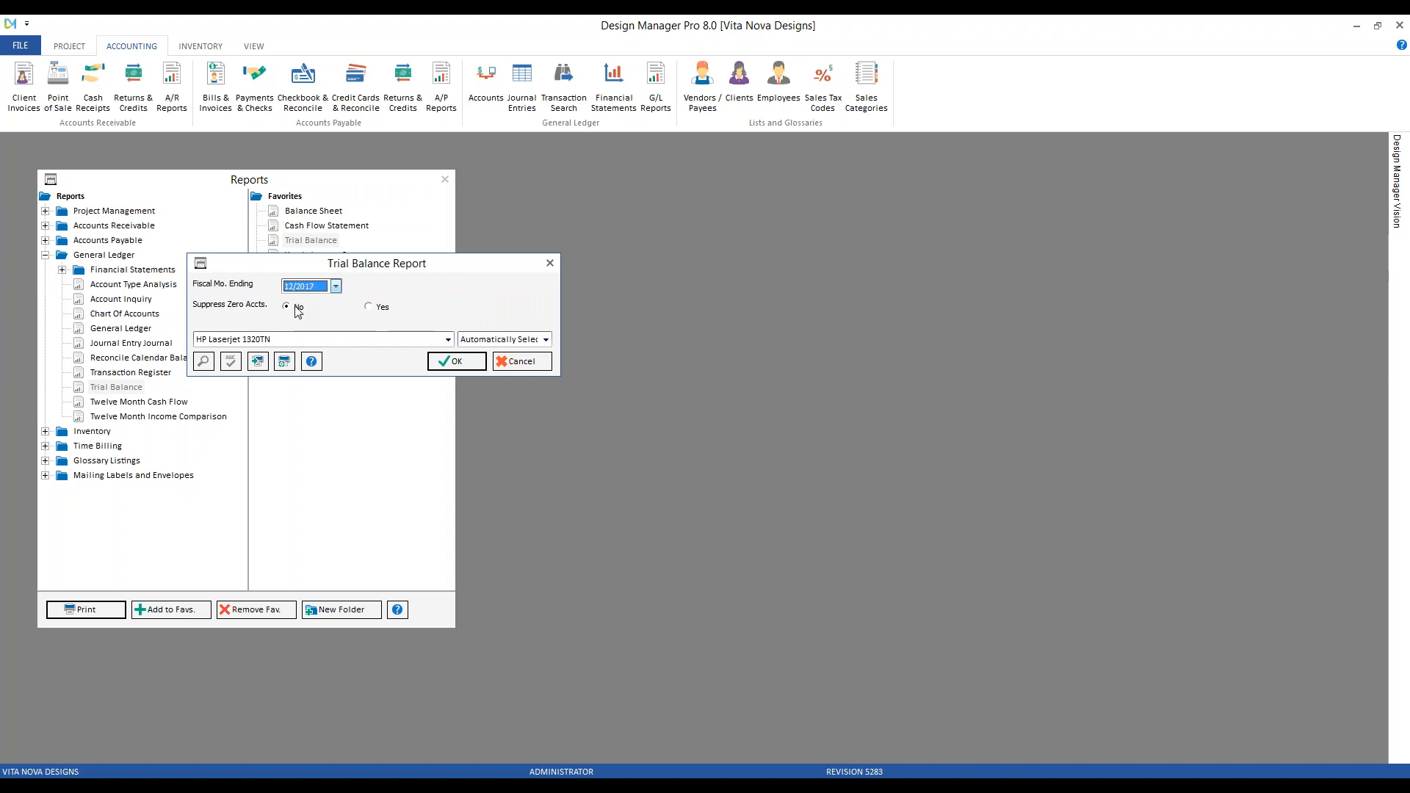
{"action": "left_click", "coordinate": [372, 310]}
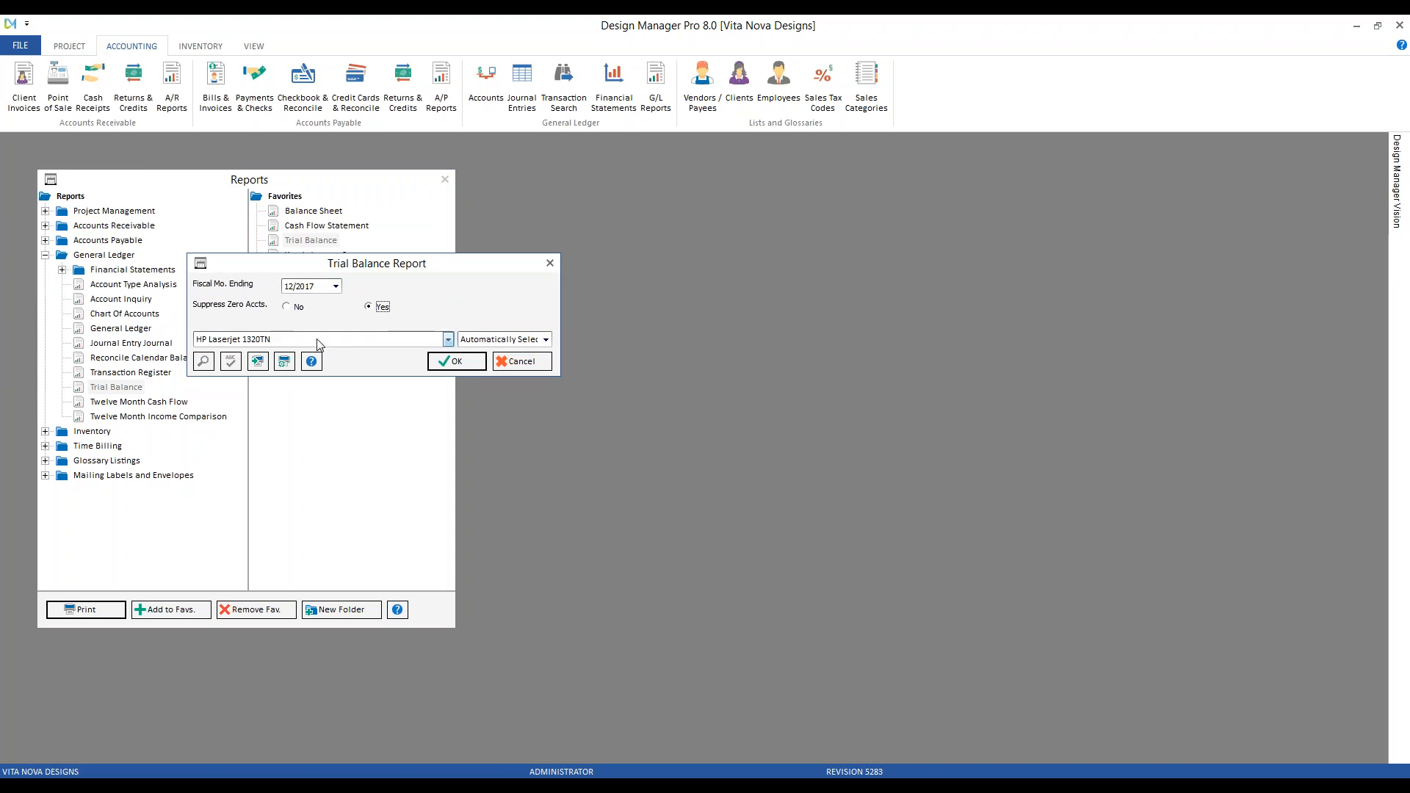
{"action": "left_click", "coordinate": [457, 363]}
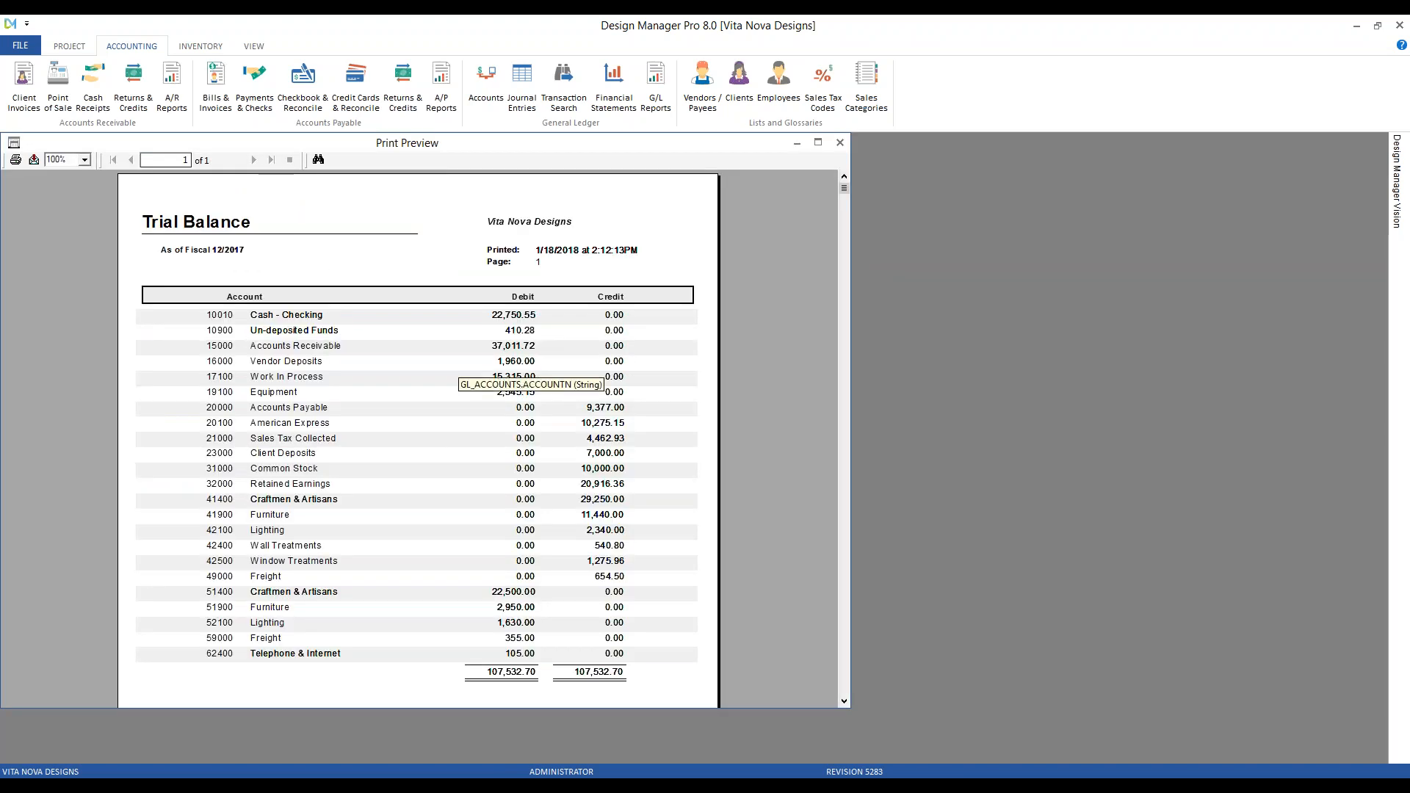
{"action": "left_click_drag", "start_coordinate": [535, 148], "coordinate": [1036, 164]}
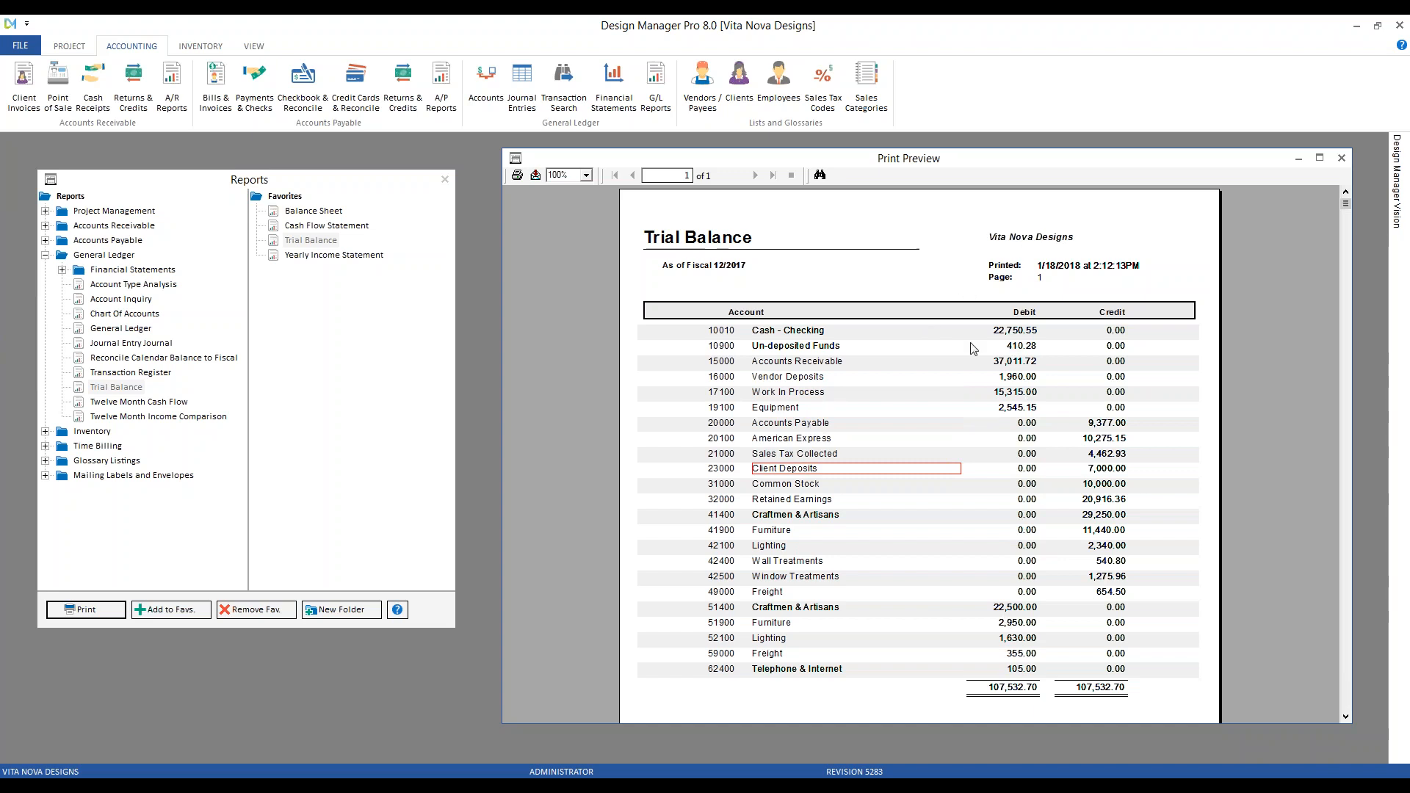
- Examine the debit balances of Accounts Receivable, Vendor Deposits and Work In Process in the Trial Balance, and minimize the preview
{"action": "left_click", "coordinate": [1025, 362]}
{"action": "left_click", "coordinate": [1021, 377]}
{"action": "left_click", "coordinate": [1023, 395]}
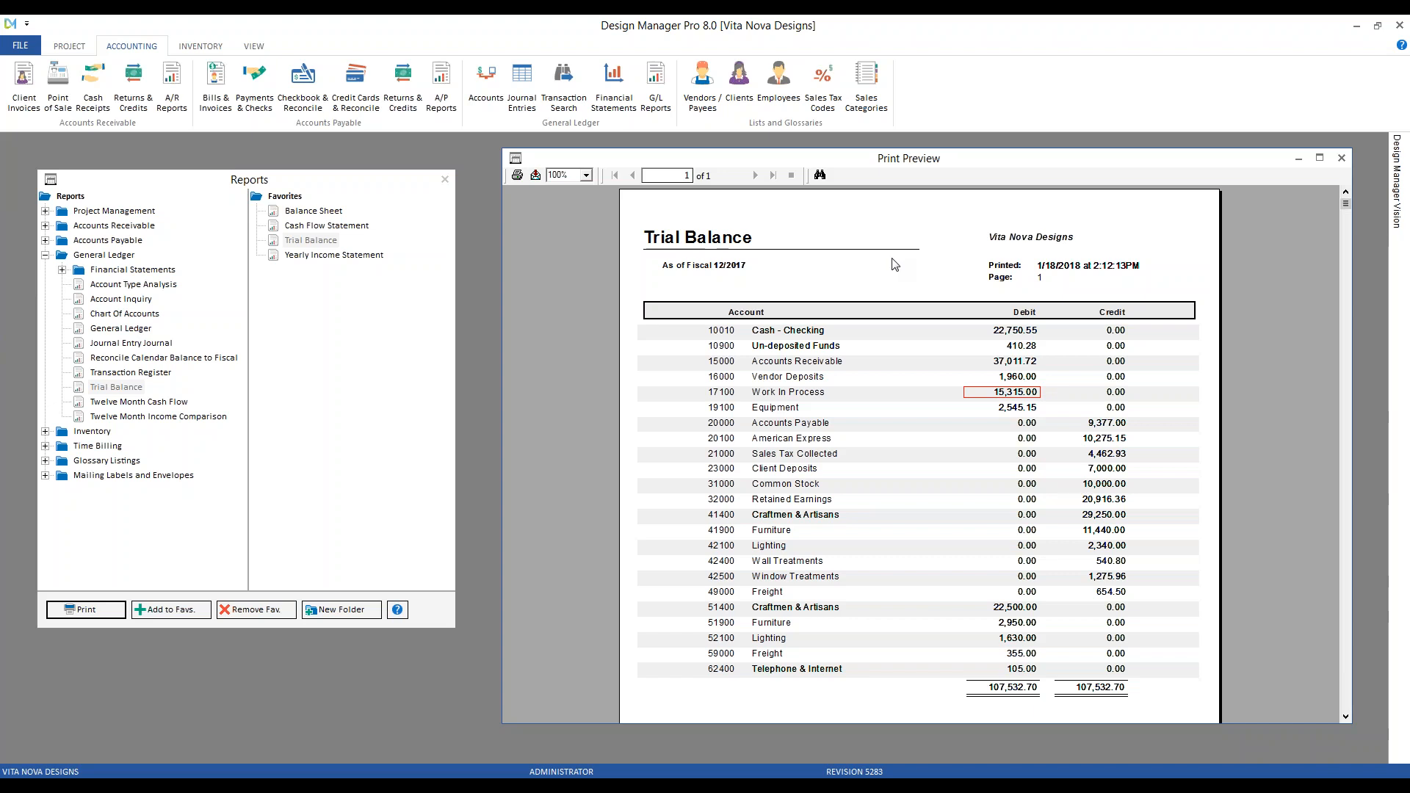
{"action": "left_click", "coordinate": [1298, 160]}
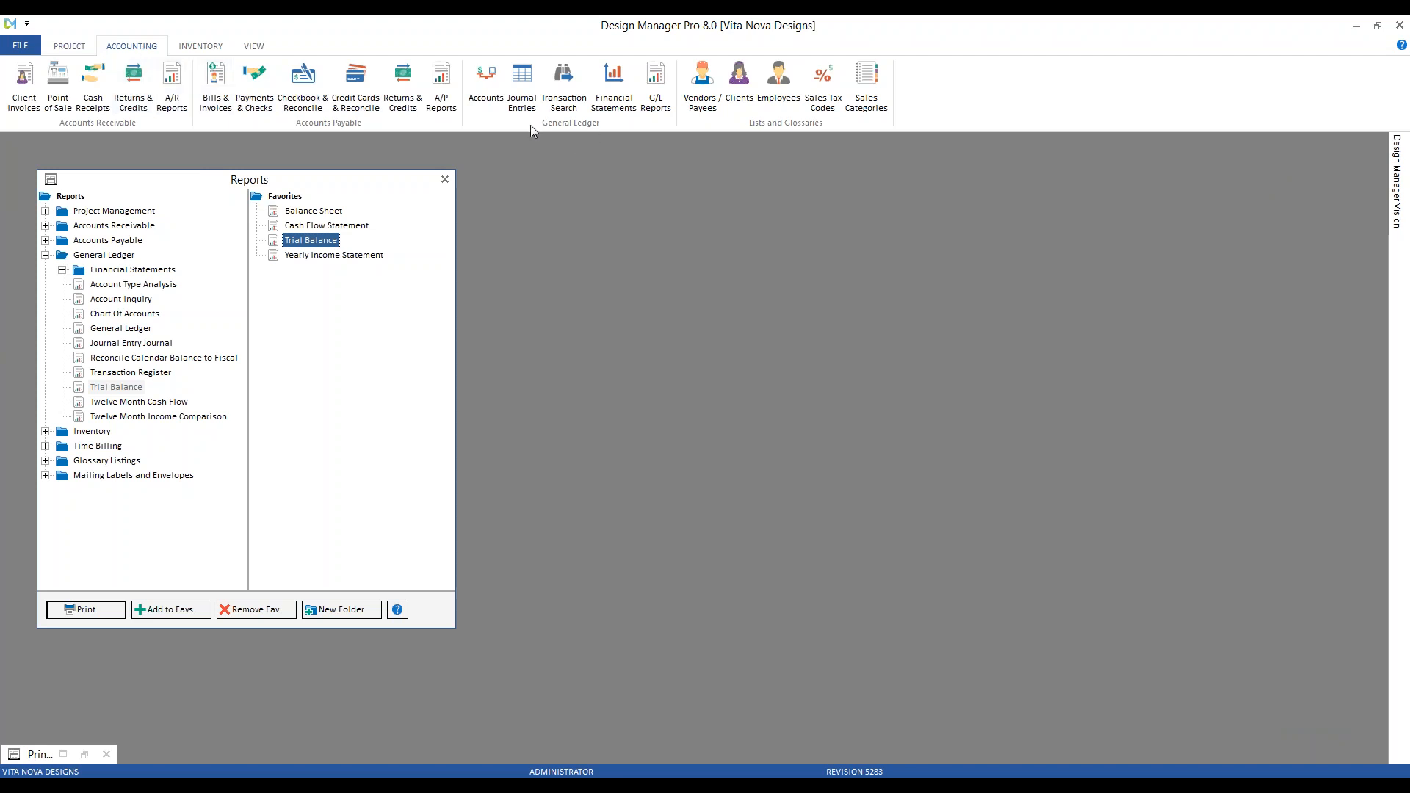
- Open the new Journal Entries list and set its fiscal month to 12/2017
{"action": "left_click", "coordinate": [527, 85]}
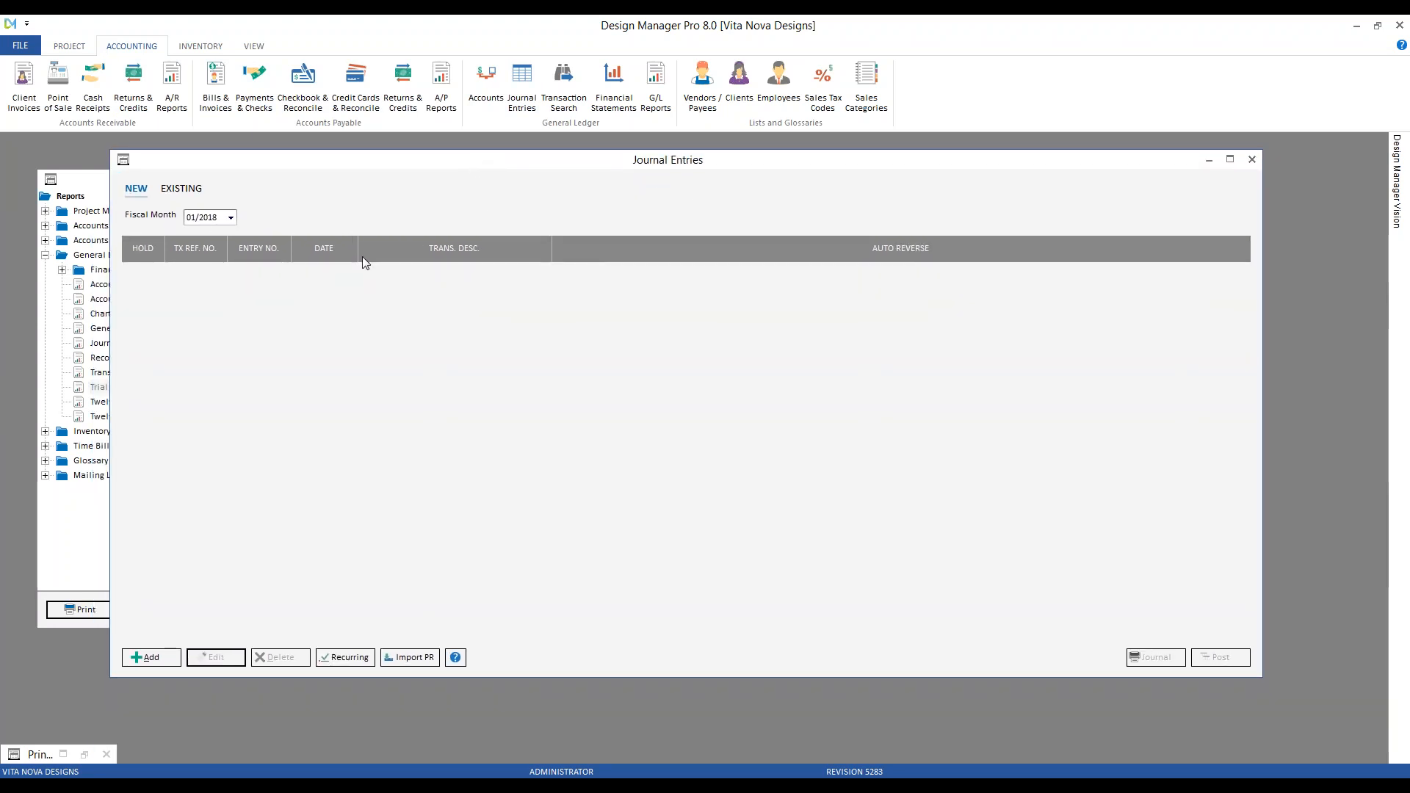
{"action": "left_click", "coordinate": [233, 223]}
{"action": "key", "text": "Up"}
{"action": "key", "text": "Return"}
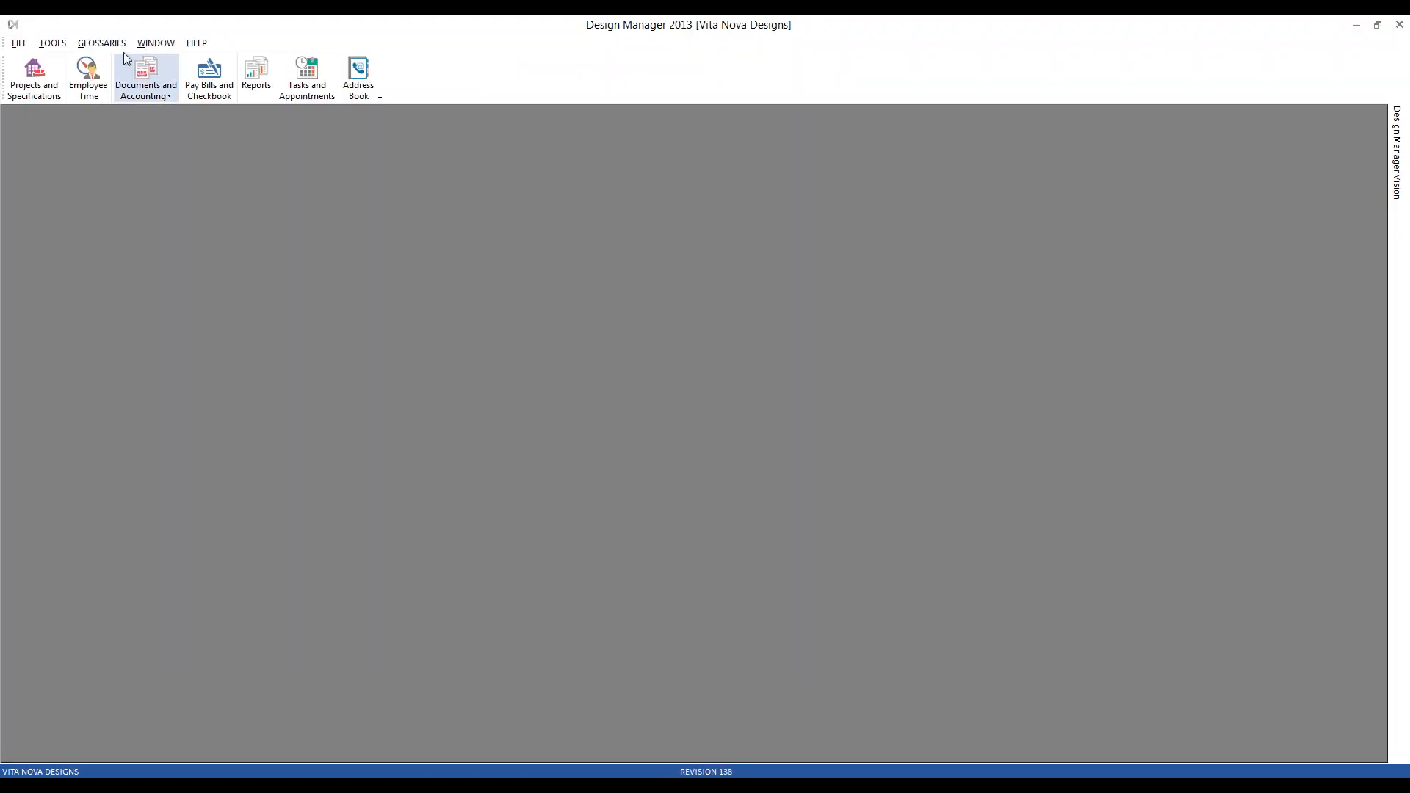
- In Design Manager 2013, open Documents and Accounting and locate the General Ledger Journal Entries folder
{"action": "left_click", "coordinate": [149, 75]}
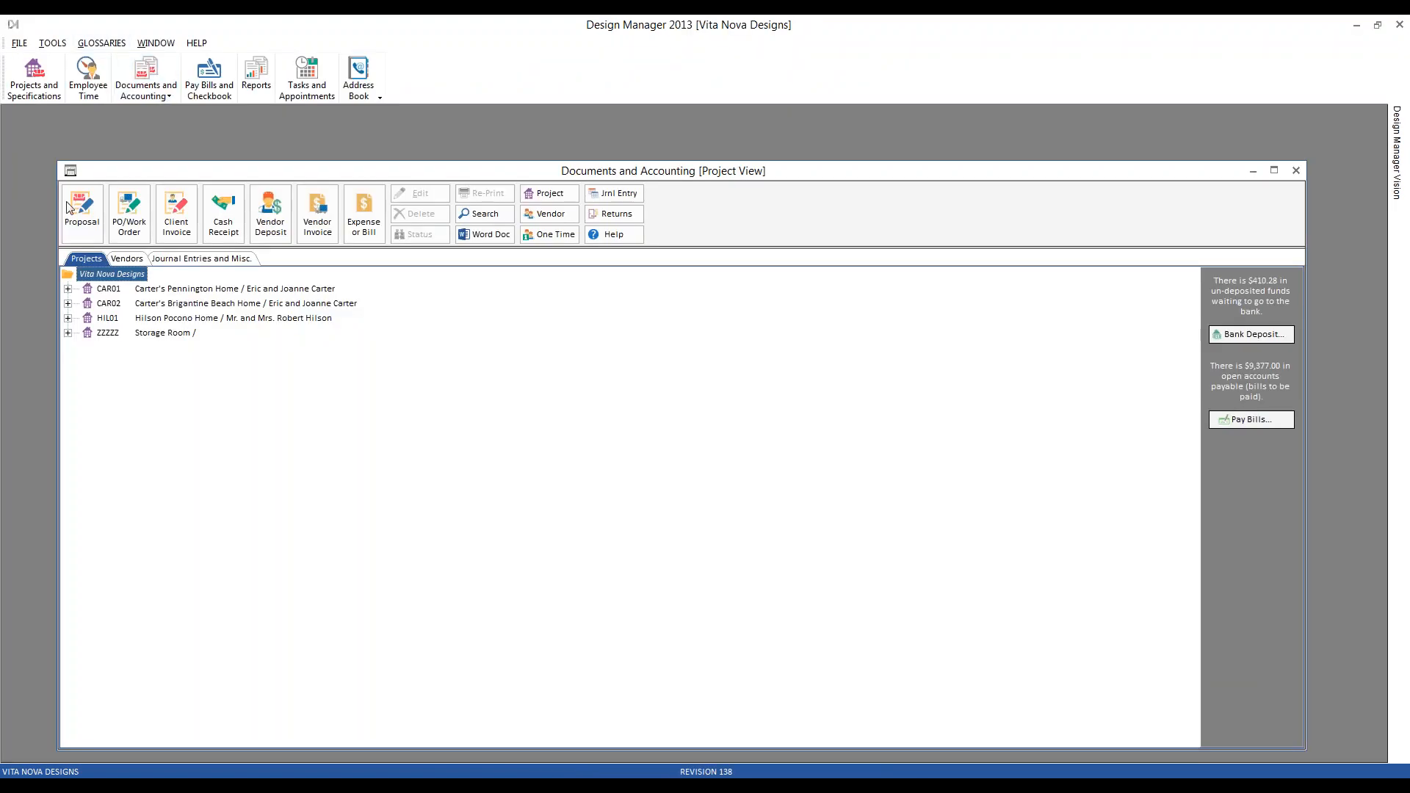
{"action": "left_click", "coordinate": [188, 261]}
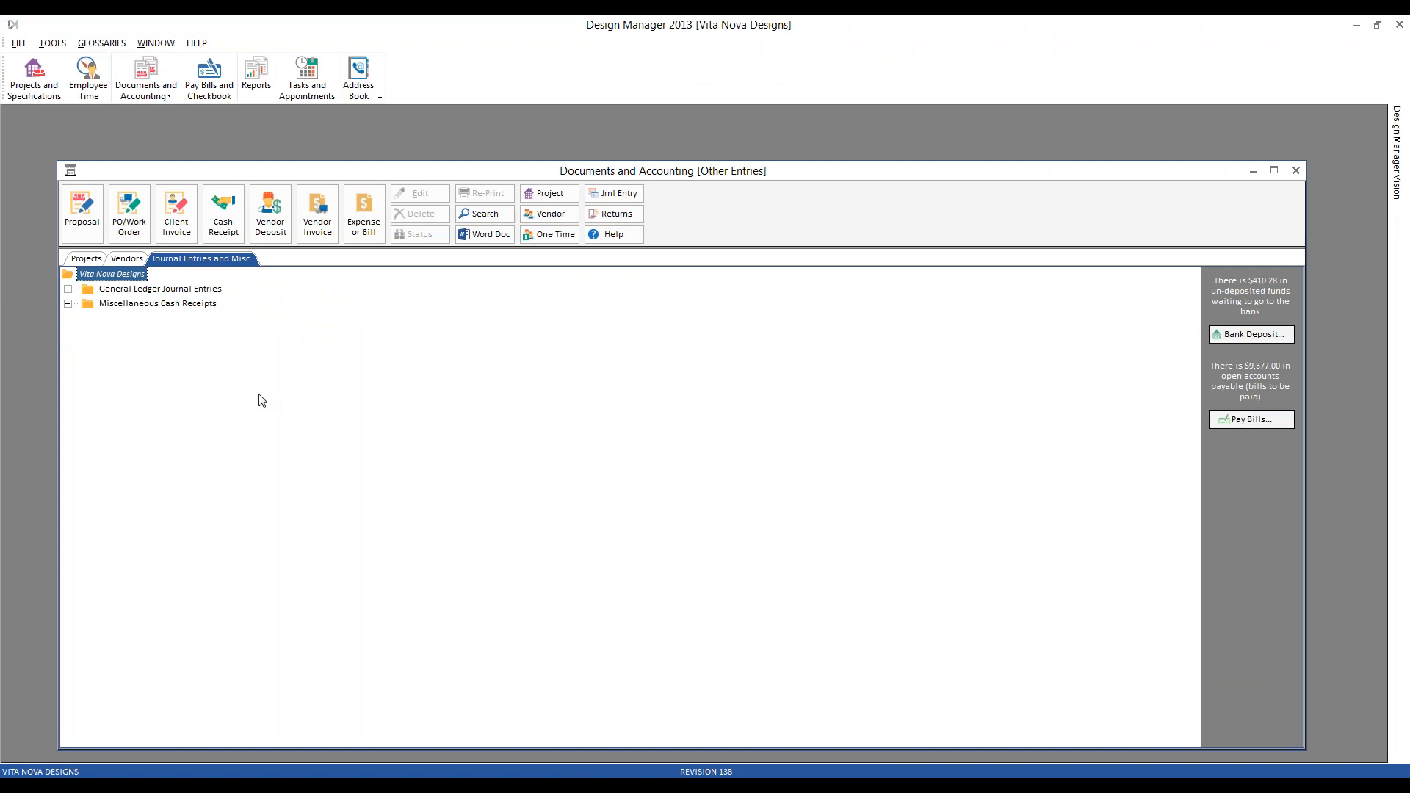
{"action": "left_click", "coordinate": [200, 291]}
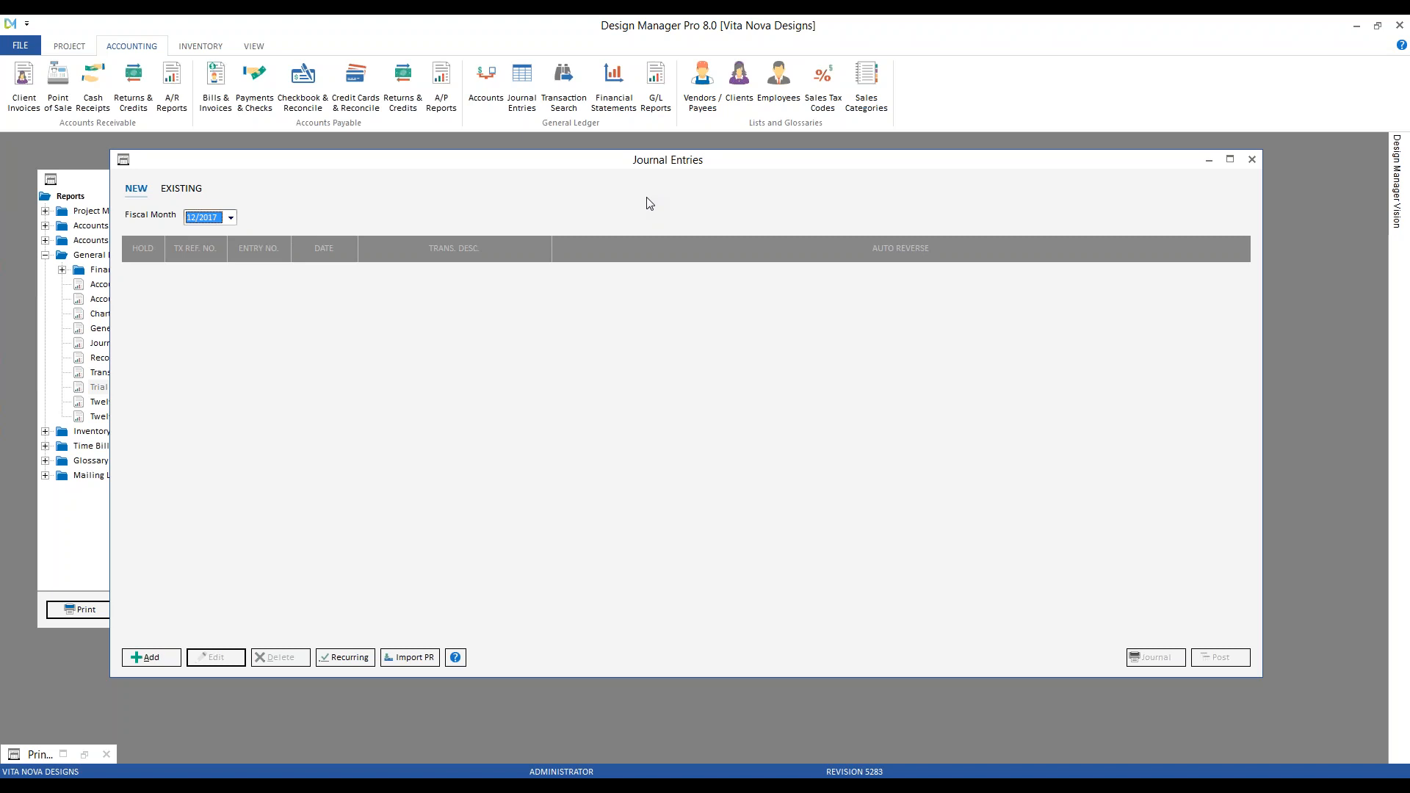
- In Design Manager Pro 8.0, add journal entry ADJAR dated 12/31/2017 with the description "close A/R to revenue"
{"action": "left_click", "coordinate": [175, 659]}
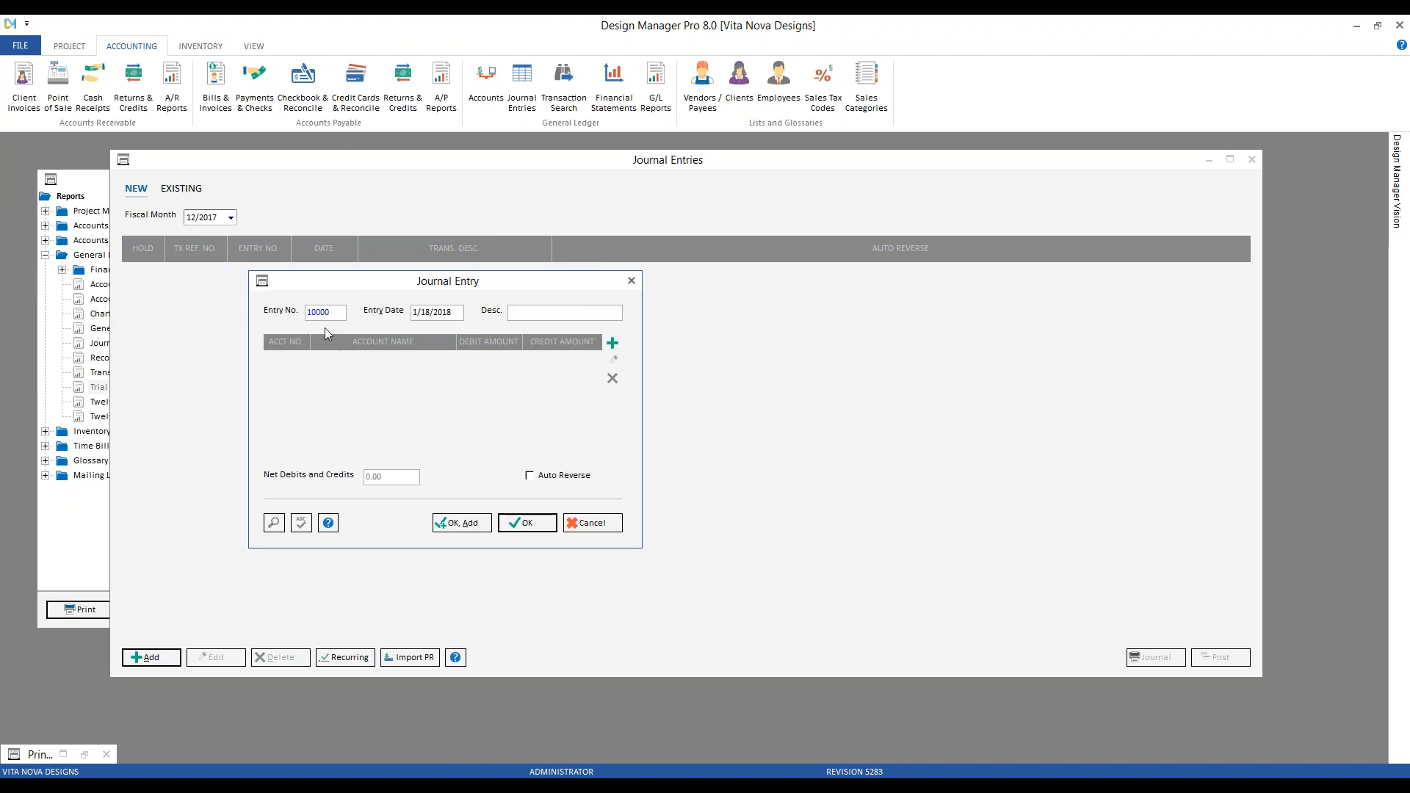
{"action": "double_click", "coordinate": [329, 314]}
{"action": "type", "text": "ADJAR"}
{"action": "key", "text": "Tab"}
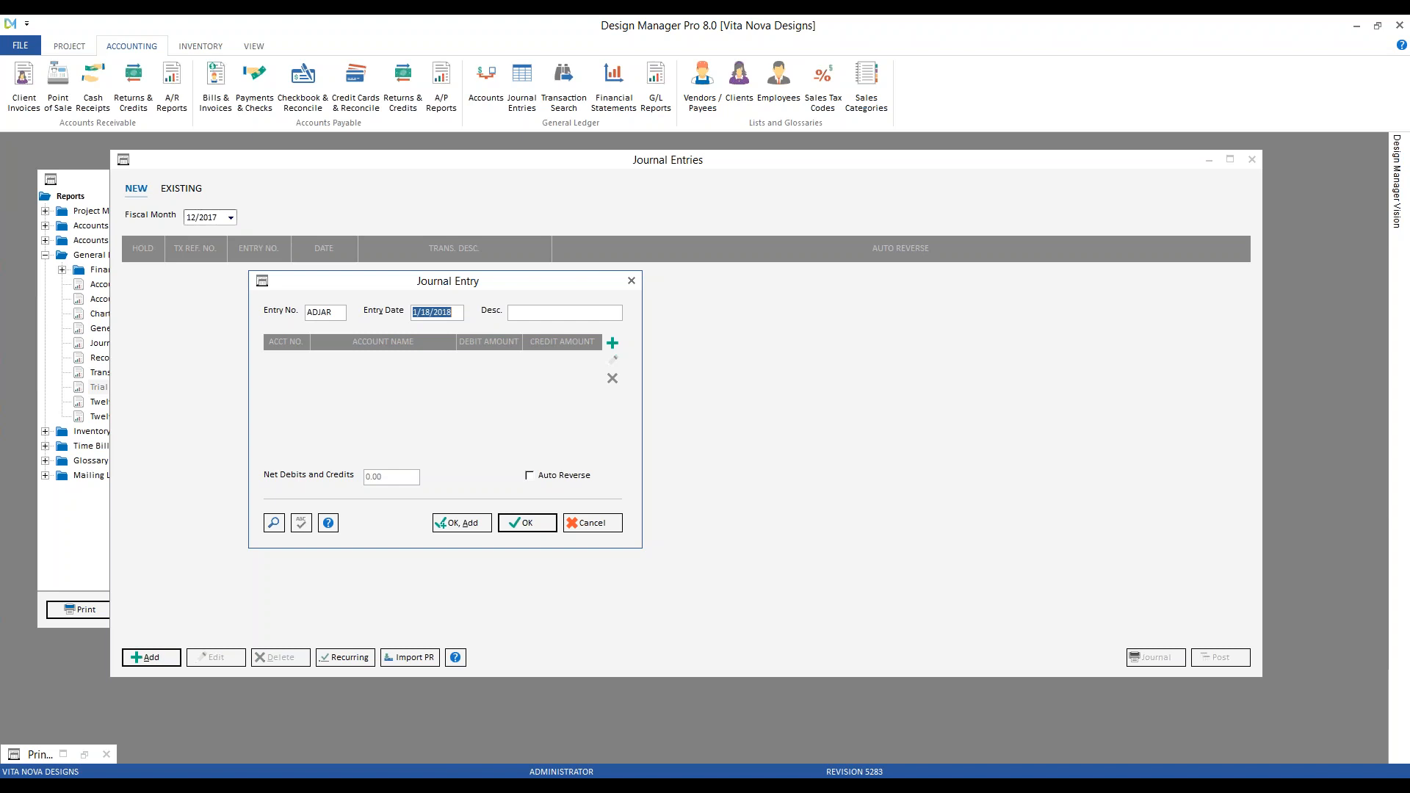
{"action": "type", "text": "12 31 17"}
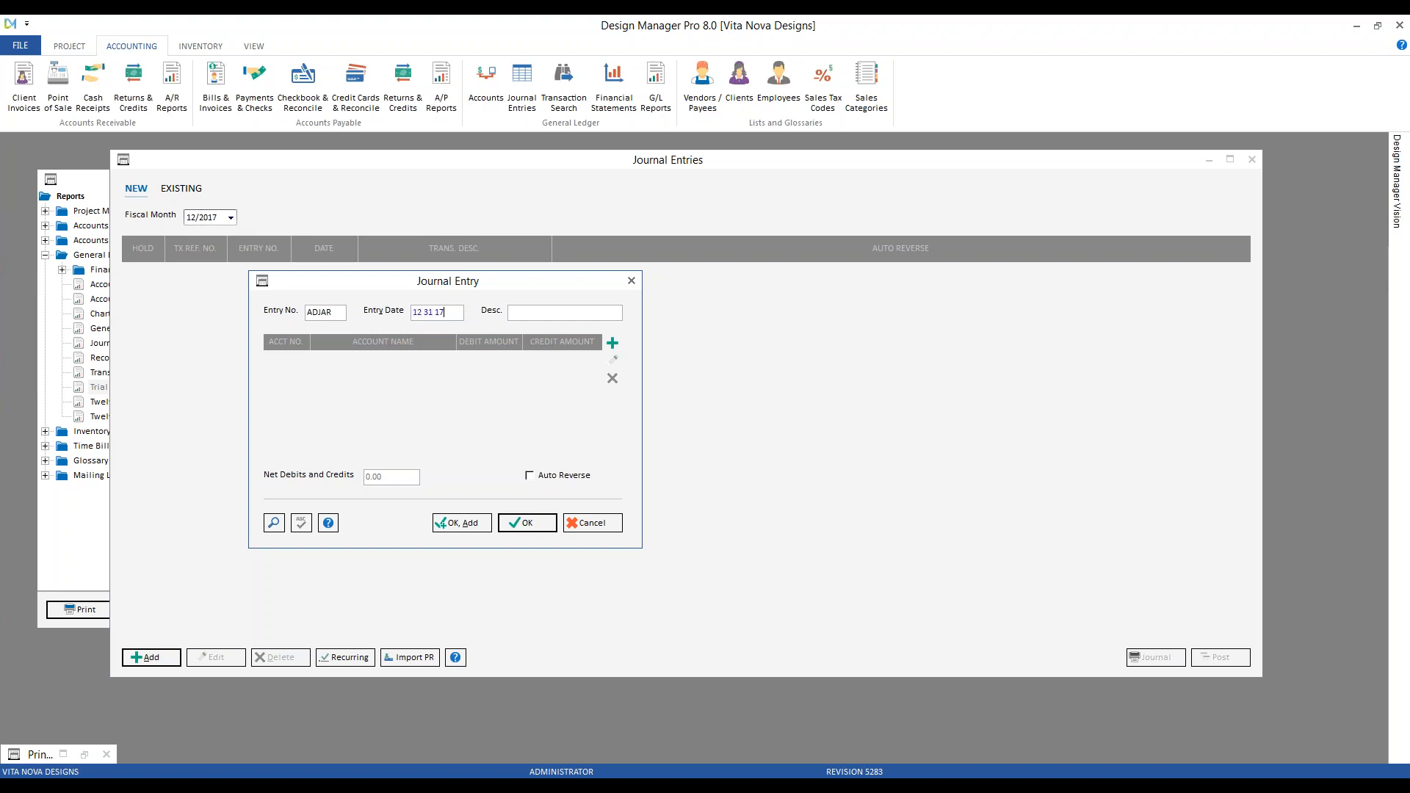
{"action": "key", "text": "Tab"}
{"action": "type", "text": "close A/"}
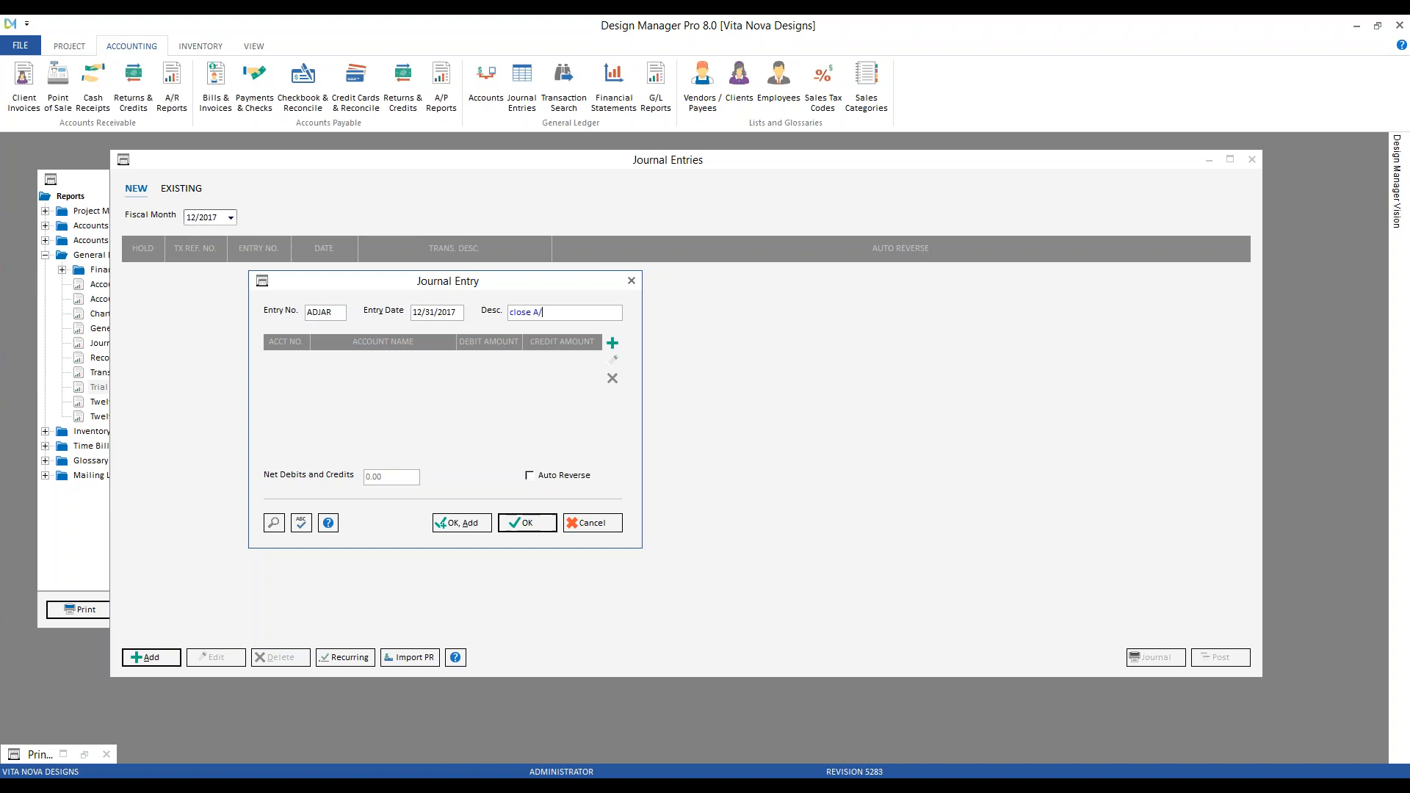
{"action": "type", "text": "R to revenue"}
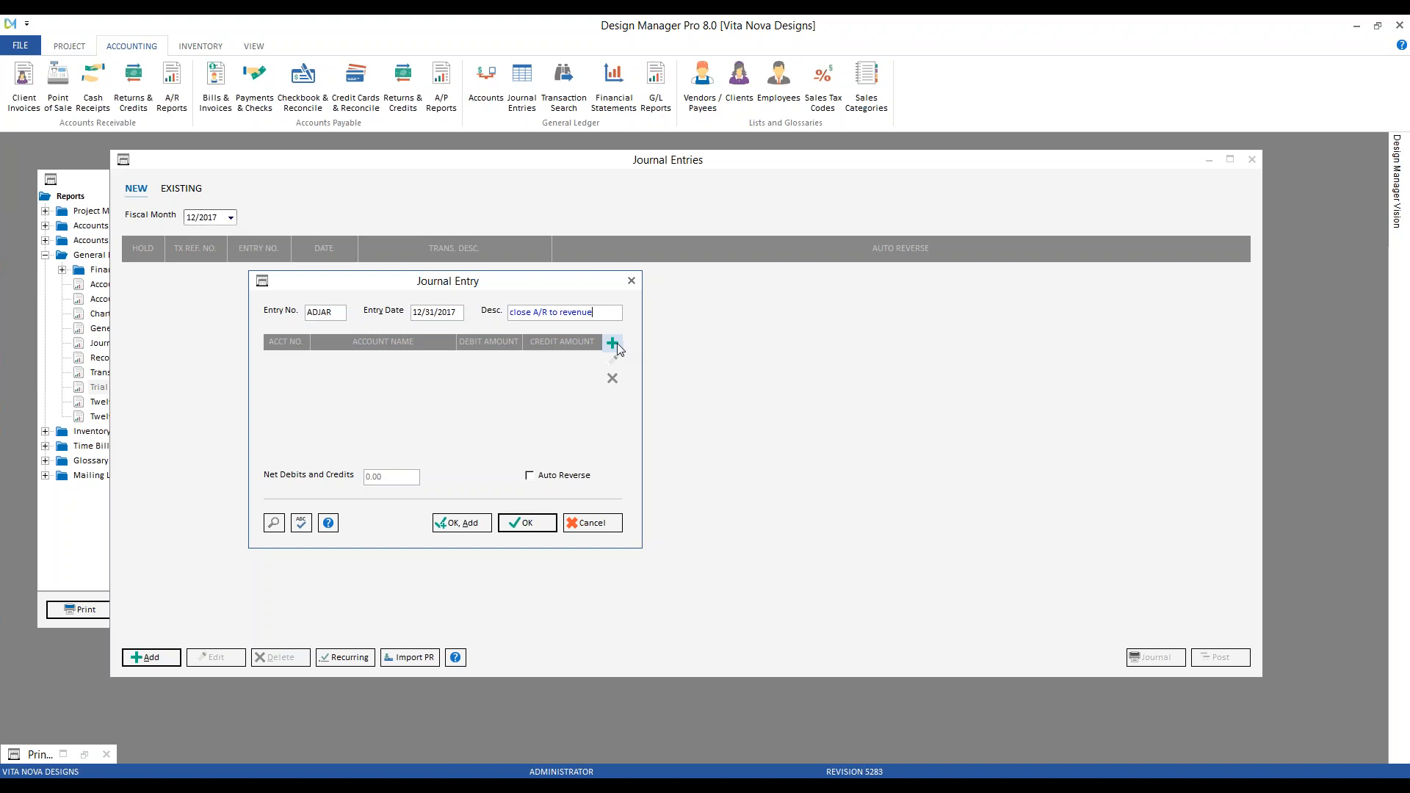
- Add a distribution line to the journal entry and assign it to account 15000, Accounts Receivable
{"action": "left_click", "coordinate": [612, 344]}
{"action": "left_click_drag", "start_coordinate": [294, 289], "coordinate": [540, 348]}
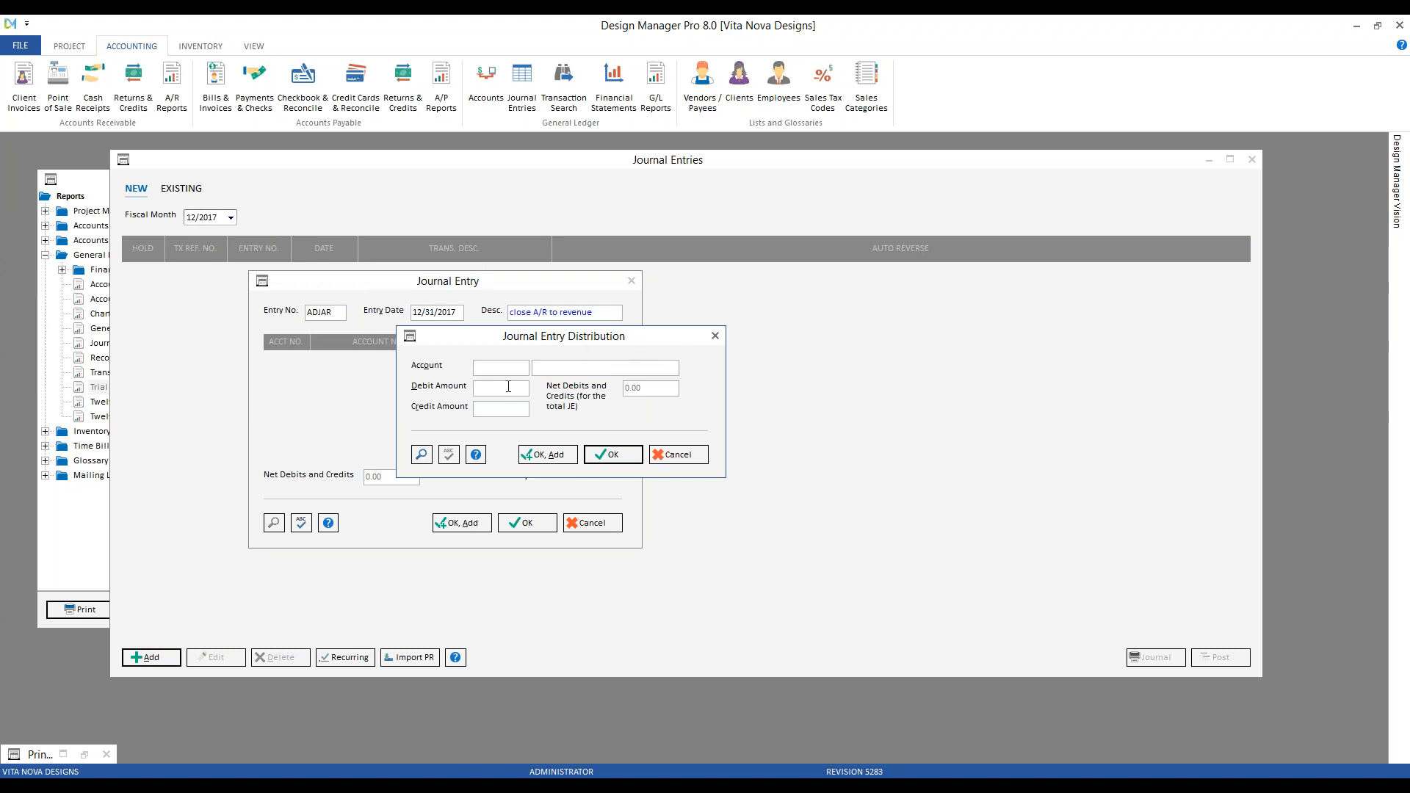
{"action": "left_click", "coordinate": [425, 454]}
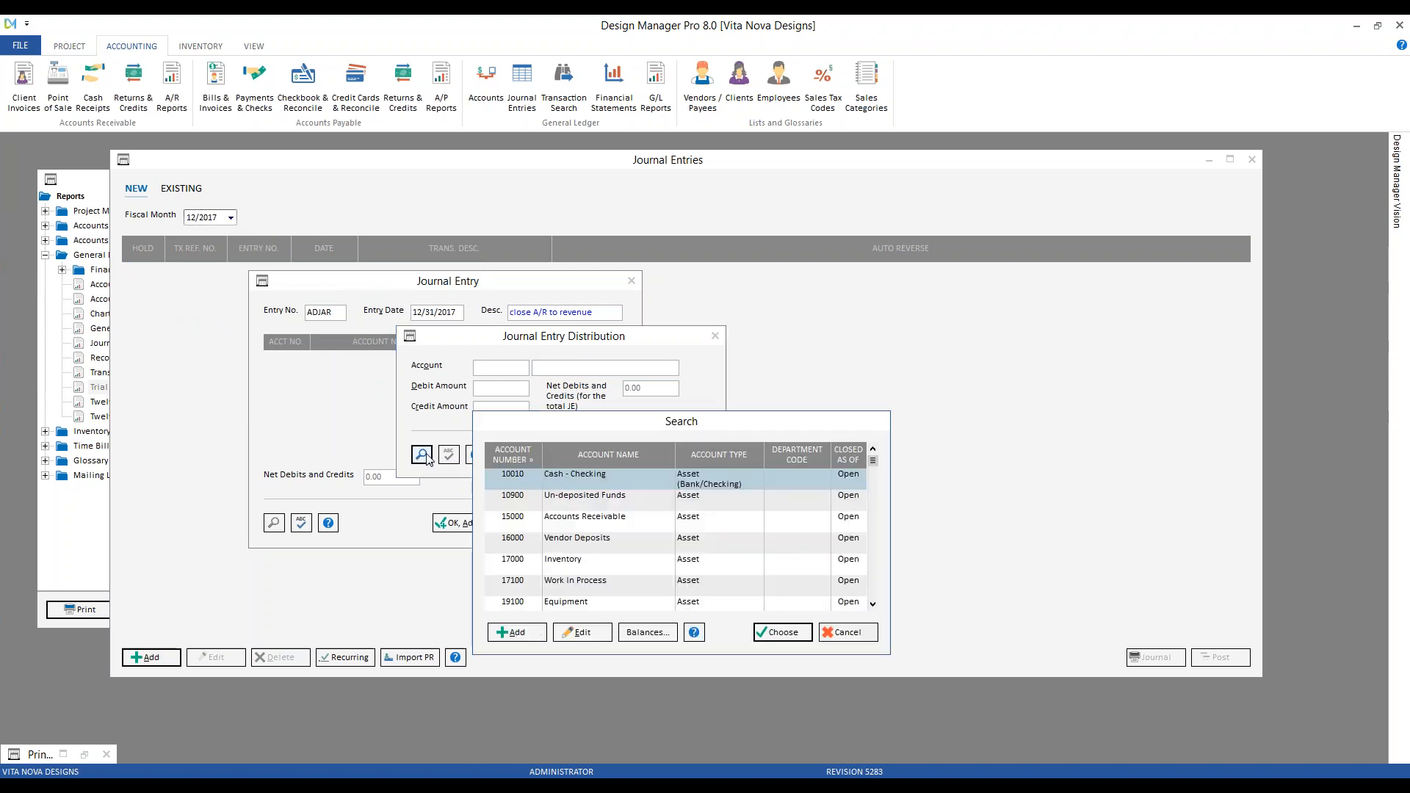
{"action": "left_click", "coordinate": [608, 525]}
{"action": "left_click", "coordinate": [786, 634]}
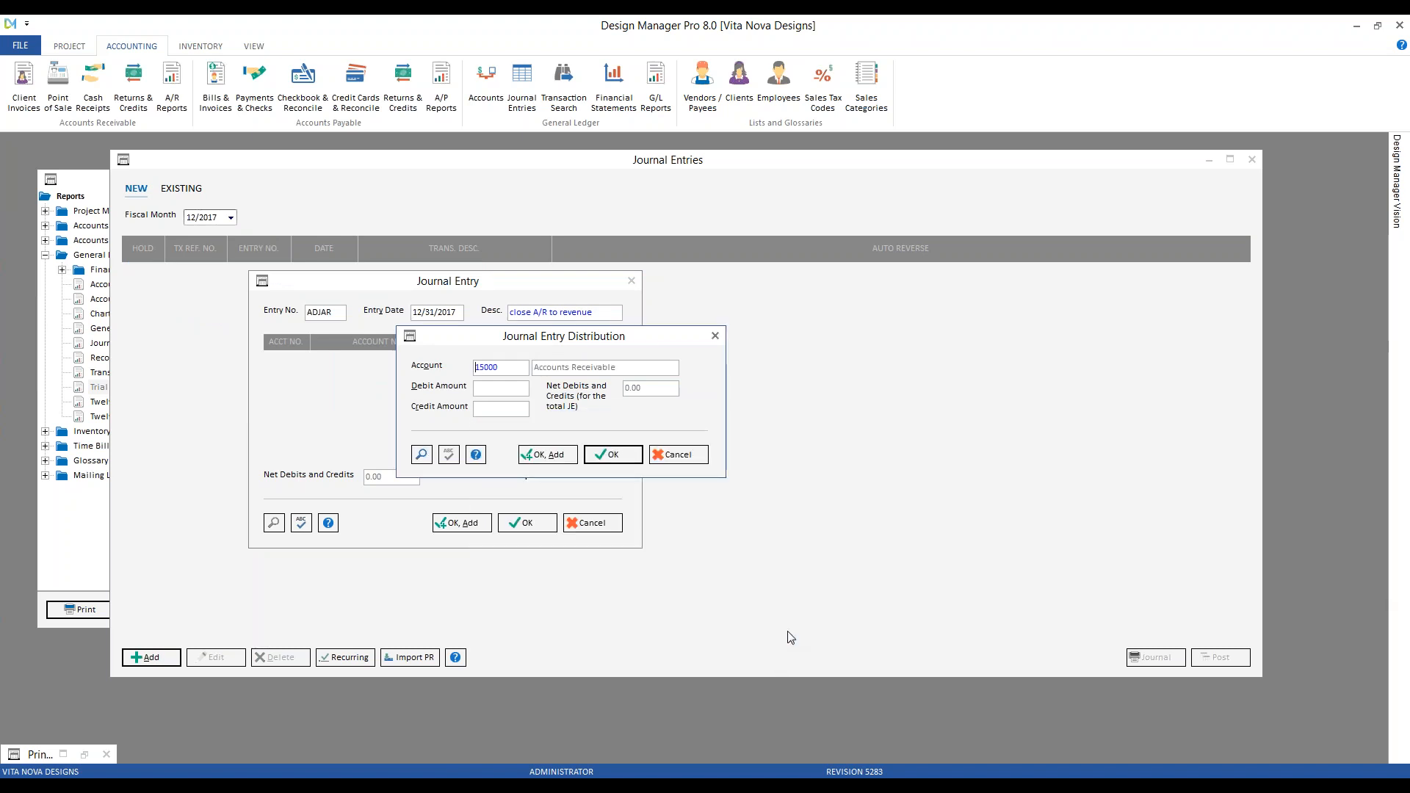
- Restore the Trial Balance preview, copy the Accounts Receivable debit balance, and minimize the preview again
{"action": "left_click", "coordinate": [87, 754]}
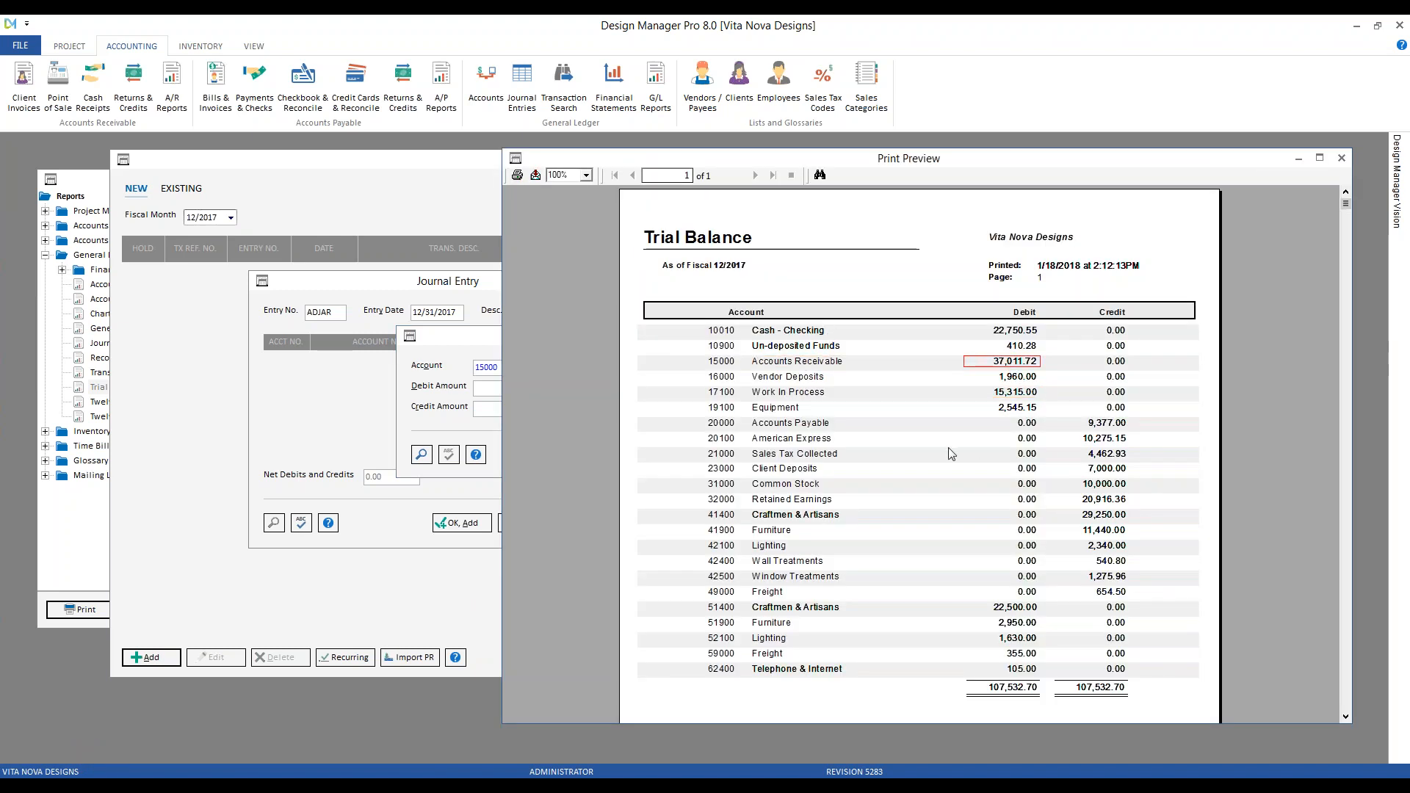
{"action": "right_click", "coordinate": [1021, 363]}
{"action": "left_click", "coordinate": [1058, 395]}
{"action": "left_click", "coordinate": [1300, 158]}
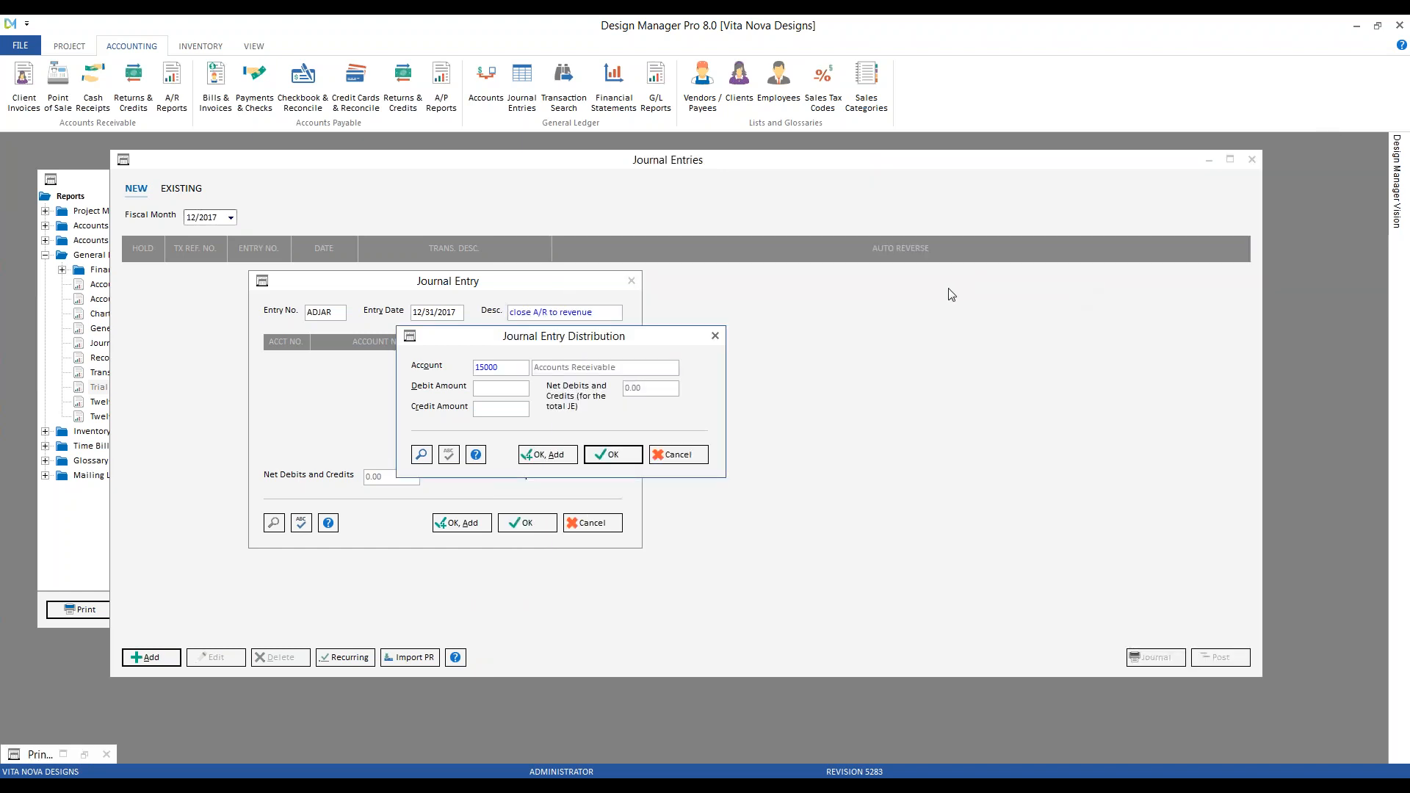
- Paste the copied 37,011.72 as the Accounts Receivable line's credit amount, save it and start another distribution line
{"action": "right_click", "coordinate": [501, 409]}
{"action": "left_click", "coordinate": [535, 471]}
{"action": "left_click", "coordinate": [547, 455]}
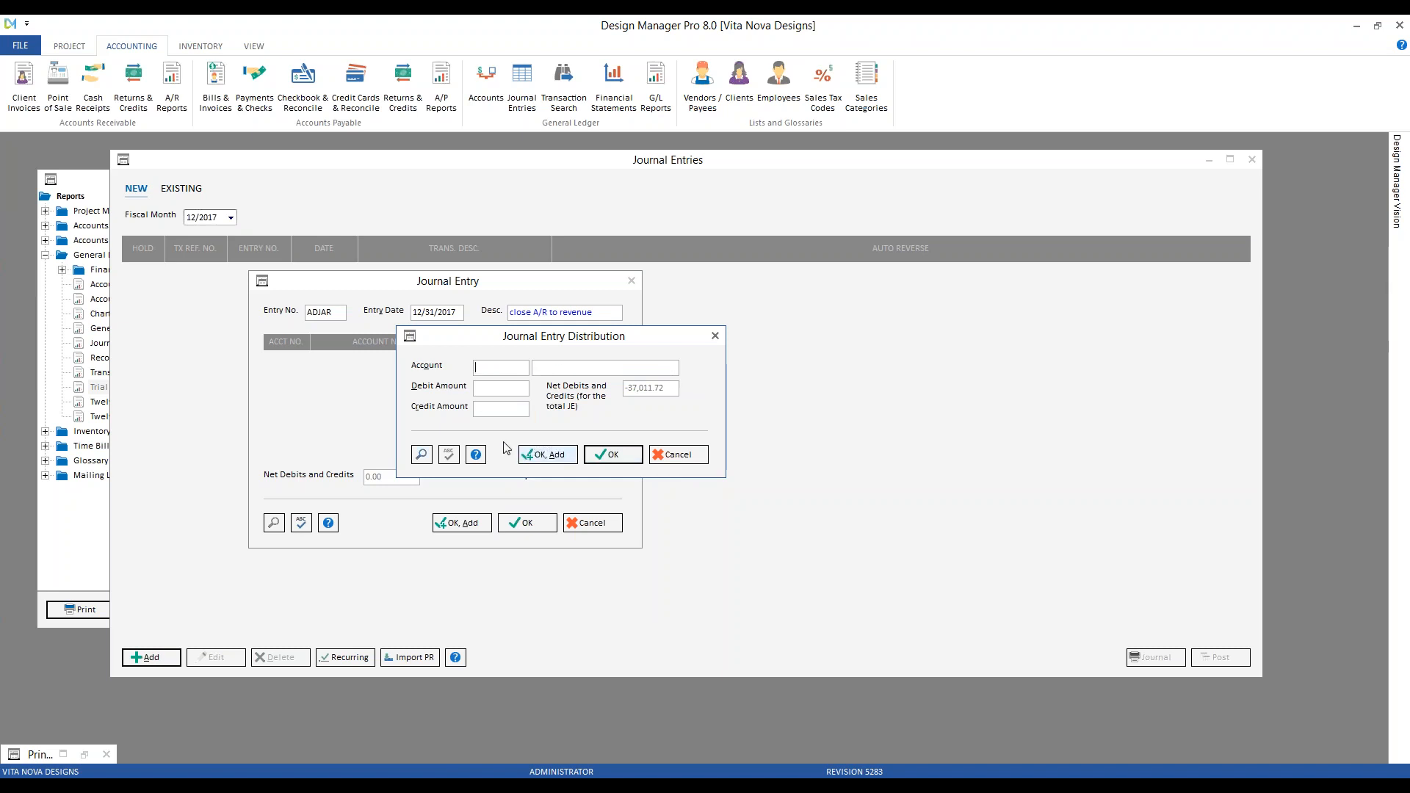
- Assign the new line to account 49999, Unpaid Invoices, with a debit of 37011.72, and save it
{"action": "left_click", "coordinate": [423, 455]}
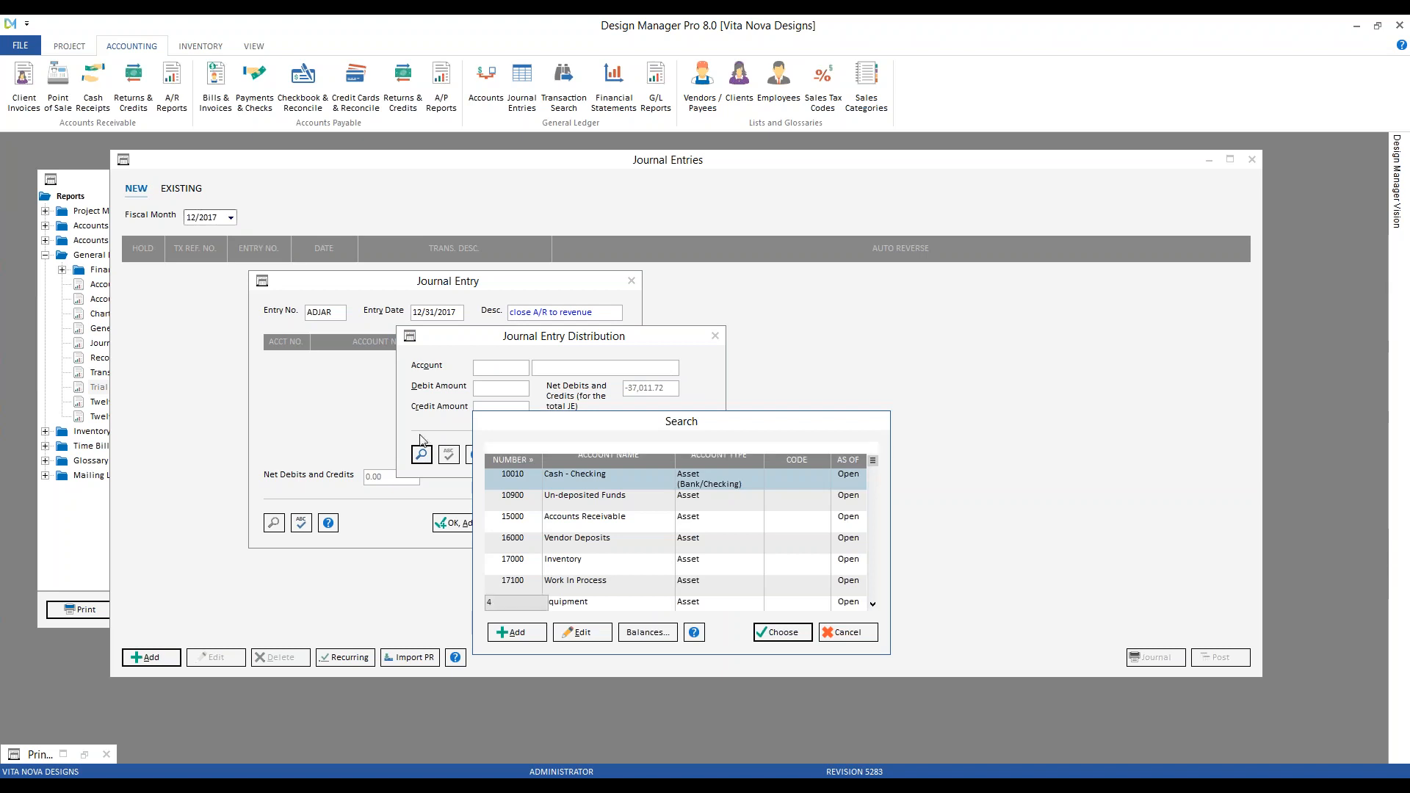
{"action": "type", "text": "499"}
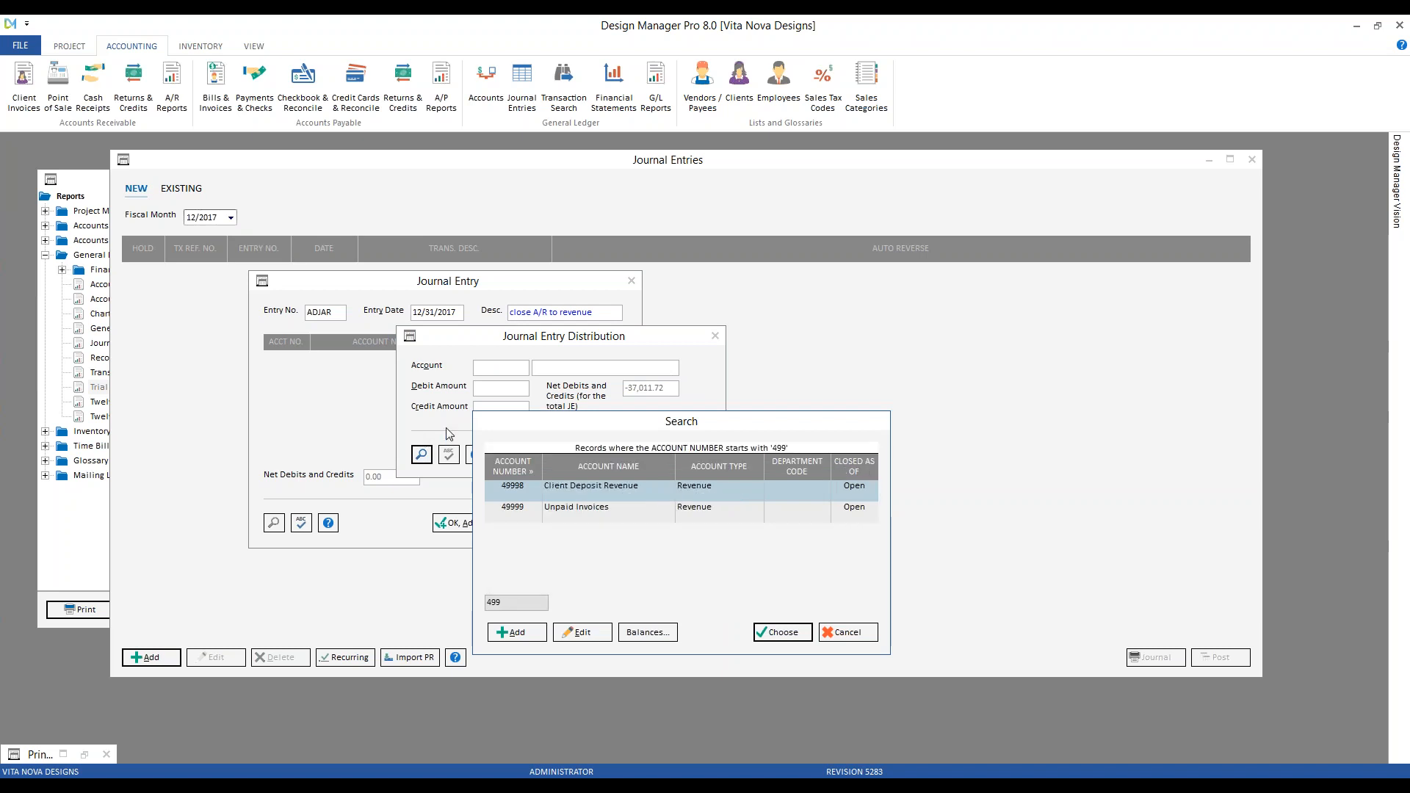
{"action": "left_click", "coordinate": [602, 509]}
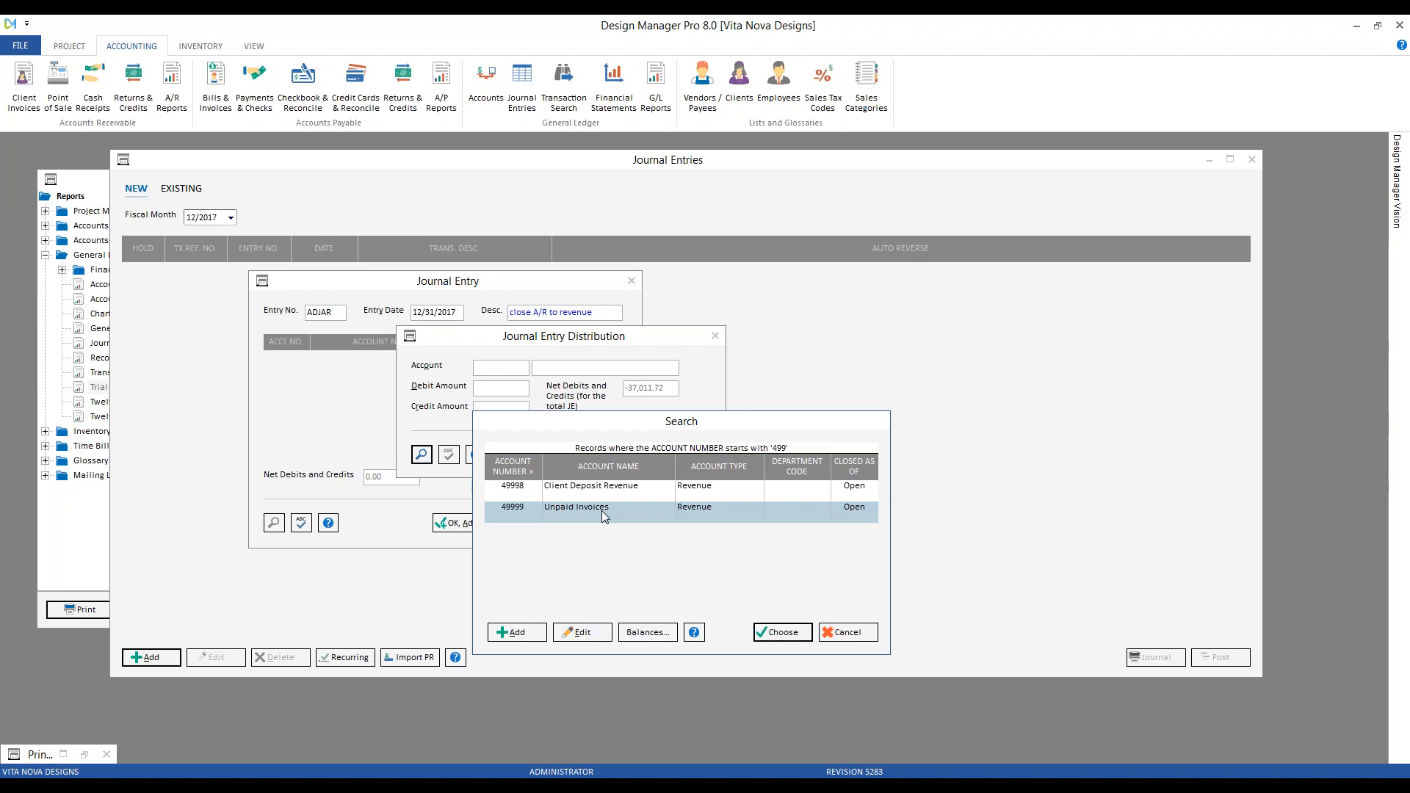
{"action": "left_click", "coordinate": [783, 633]}
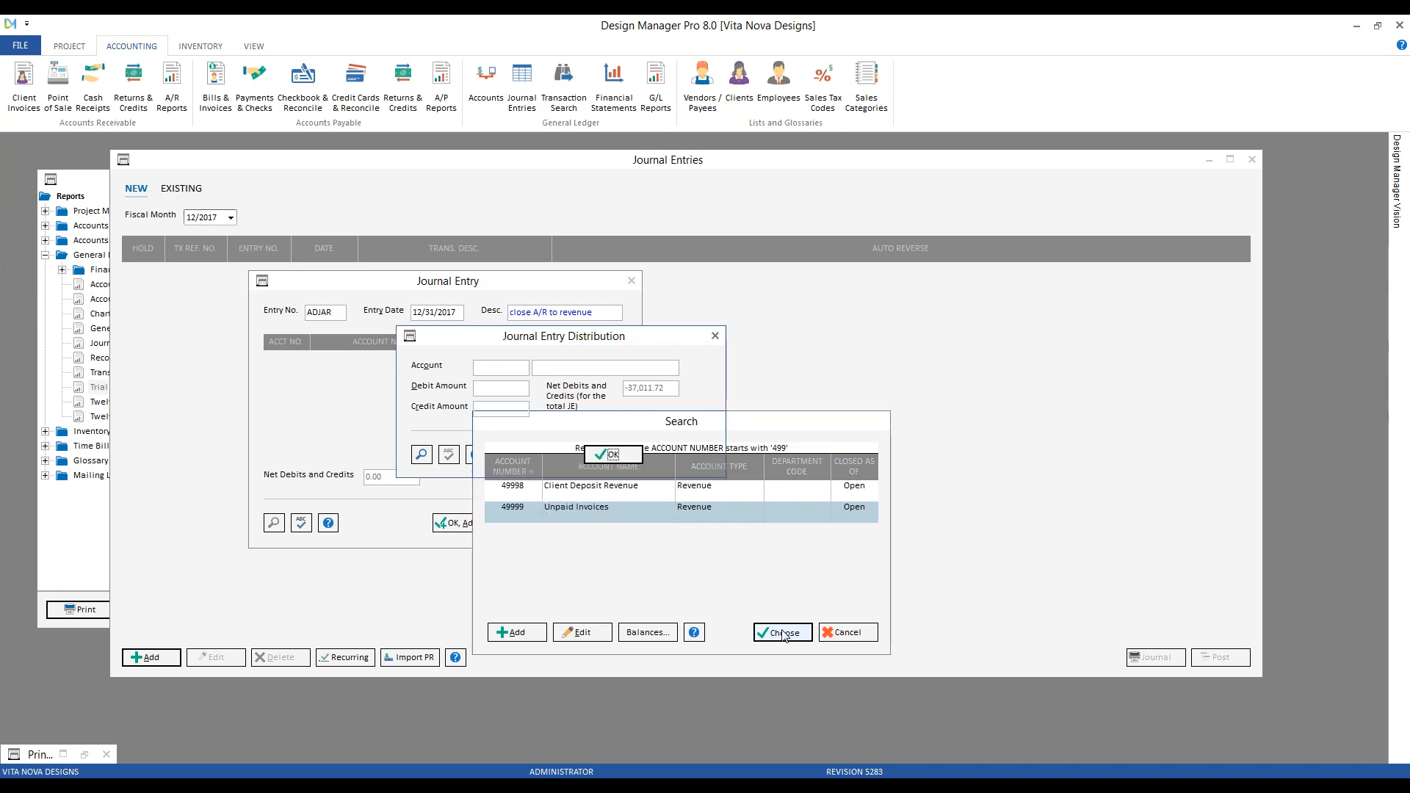
{"action": "left_click", "coordinate": [502, 387]}
{"action": "type", "text": "37011.72"}
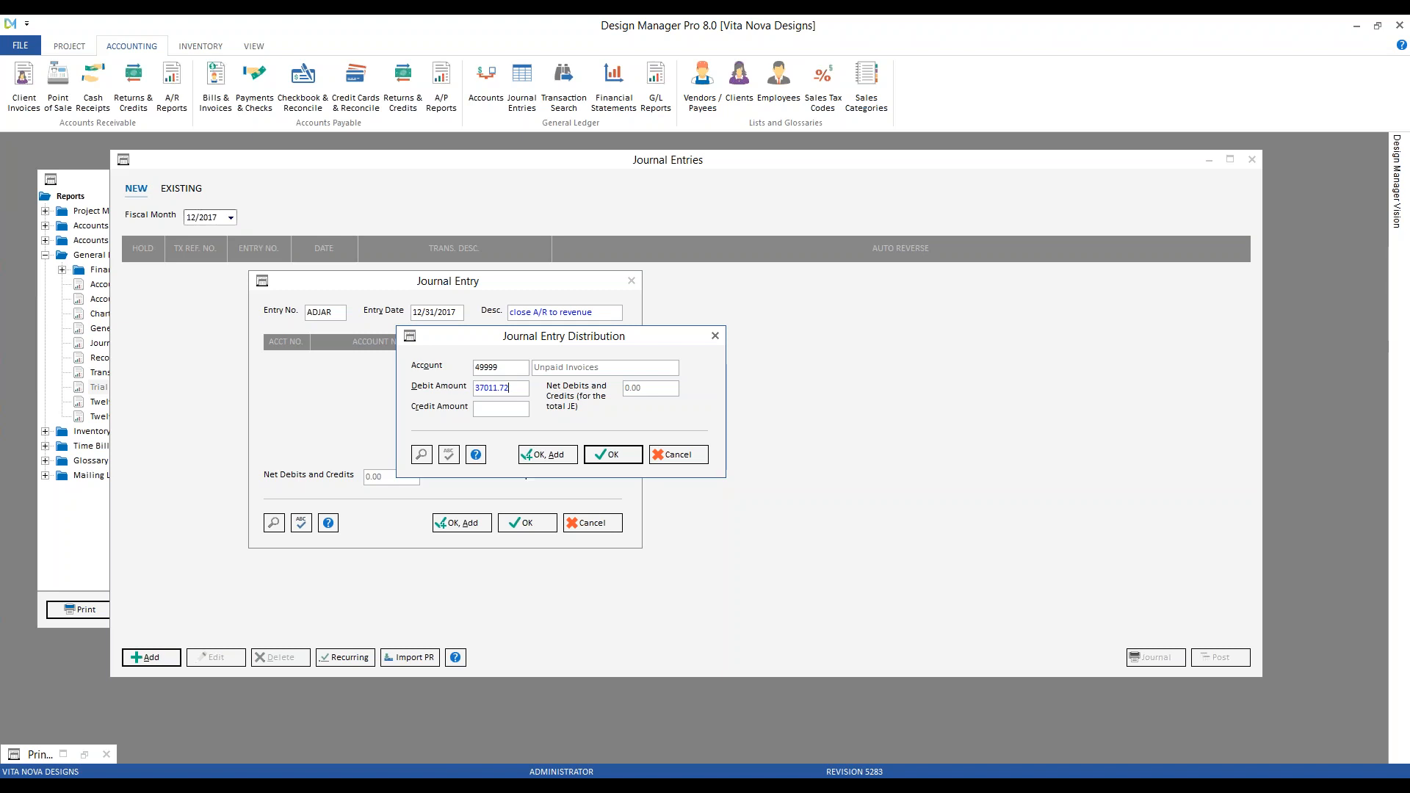
{"action": "left_click", "coordinate": [611, 453]}
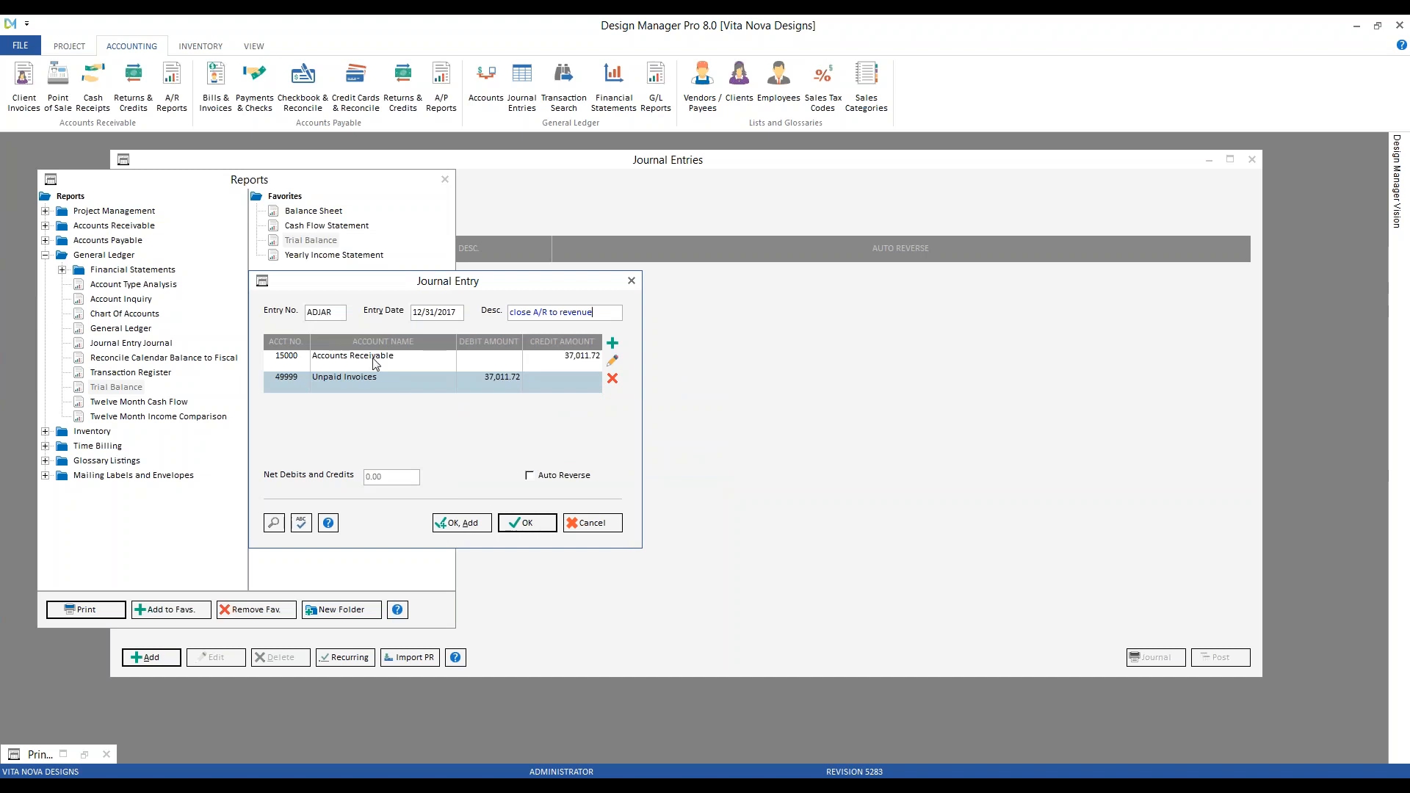
- Check the two distribution lines of ADJAR, turn on Auto Reverse and save the journal entry
{"action": "left_click", "coordinate": [512, 366]}
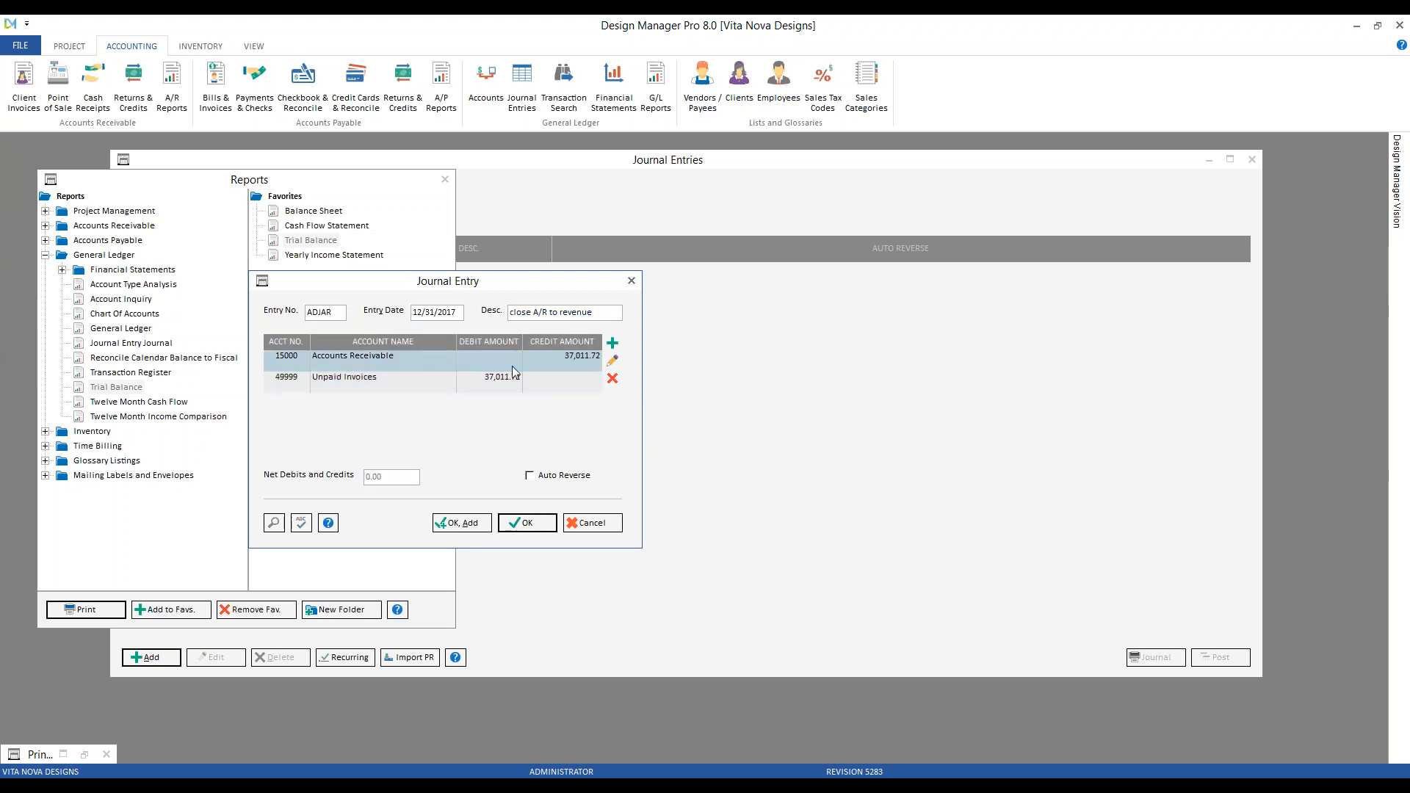
{"action": "left_click", "coordinate": [431, 377]}
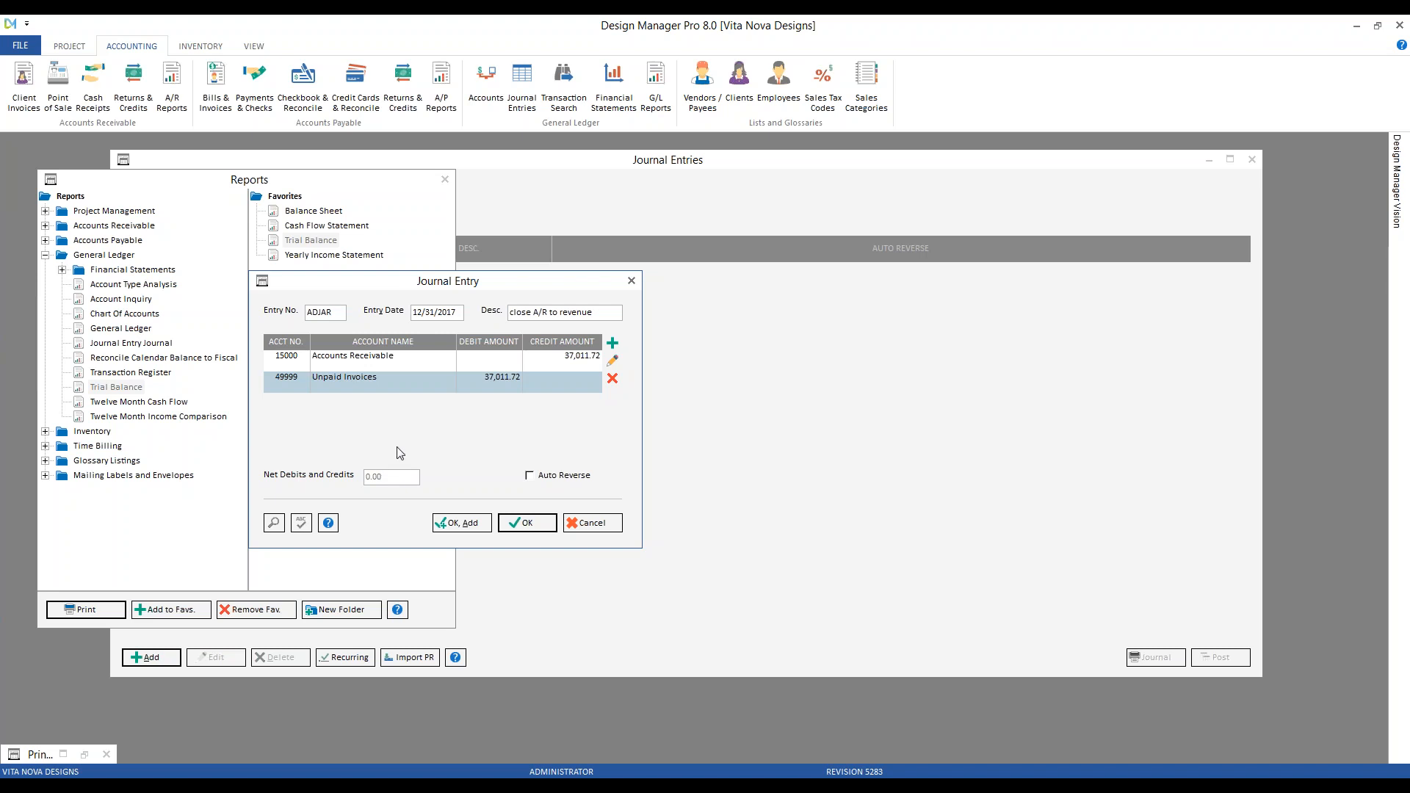
{"action": "left_click", "coordinate": [575, 477]}
{"action": "left_click", "coordinate": [539, 522]}
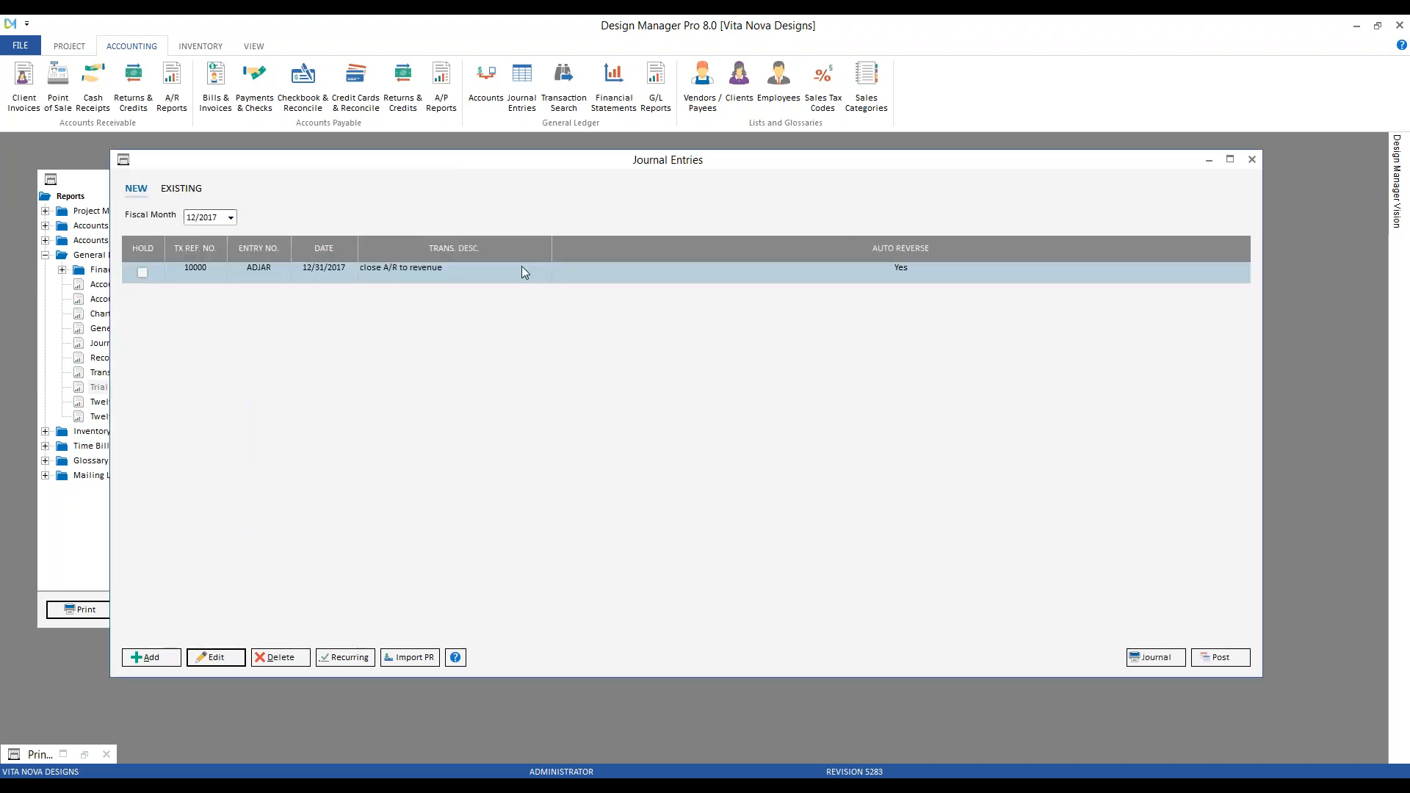
{"action": "left_click", "coordinate": [546, 271]}
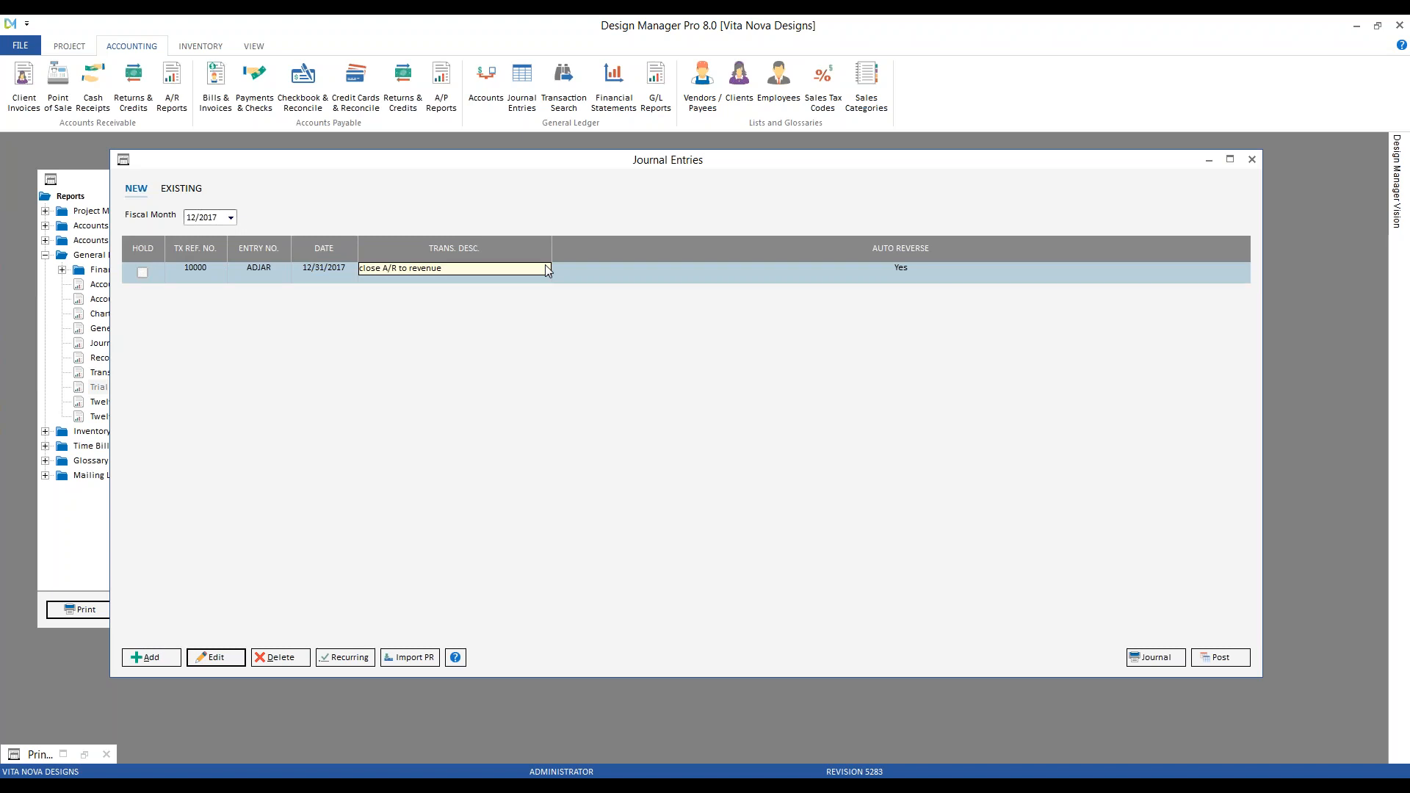
- Add journal entry ADJVD dated 12/31/2017 with the description "close ven. dep. to COGS"
{"action": "left_click", "coordinate": [178, 655]}
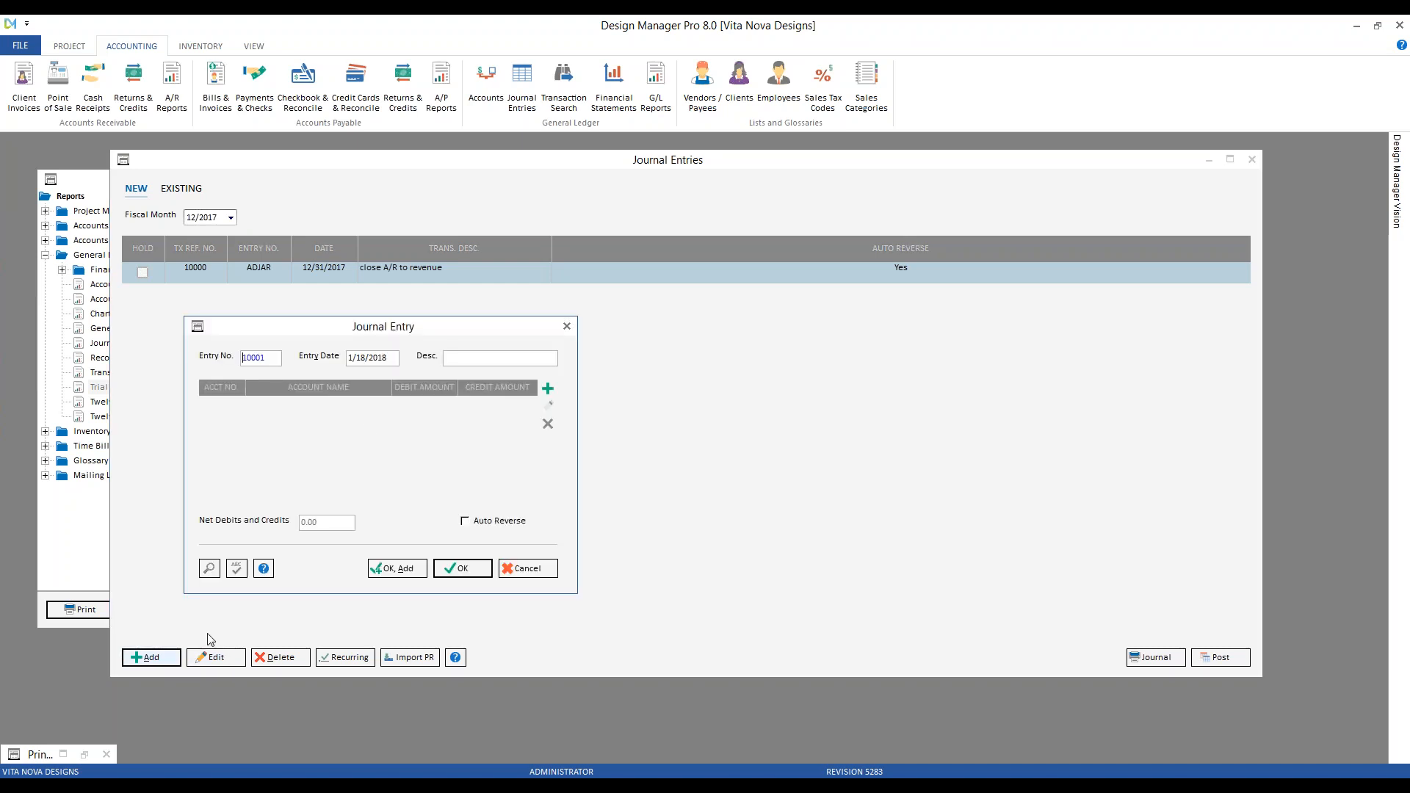
{"action": "double_click", "coordinate": [273, 357]}
{"action": "type", "text": "ADJVD"}
{"action": "key", "text": "Tab"}
{"action": "type", "text": "12/31/2017"}
{"action": "key", "text": "Tab"}
{"action": "type", "text": "adj"}
{"action": "key", "text": "BackSpace"}
{"action": "key", "text": "BackSpace"}
{"action": "key", "text": "BackSpace"}
{"action": "type", "text": "close "}
{"action": "type", "text": "vedn"}
{"action": "key", "text": "BackSpace"}
{"action": "key", "text": "BackSpace"}
{"action": "type", "text": "n. dep. to COGS"}
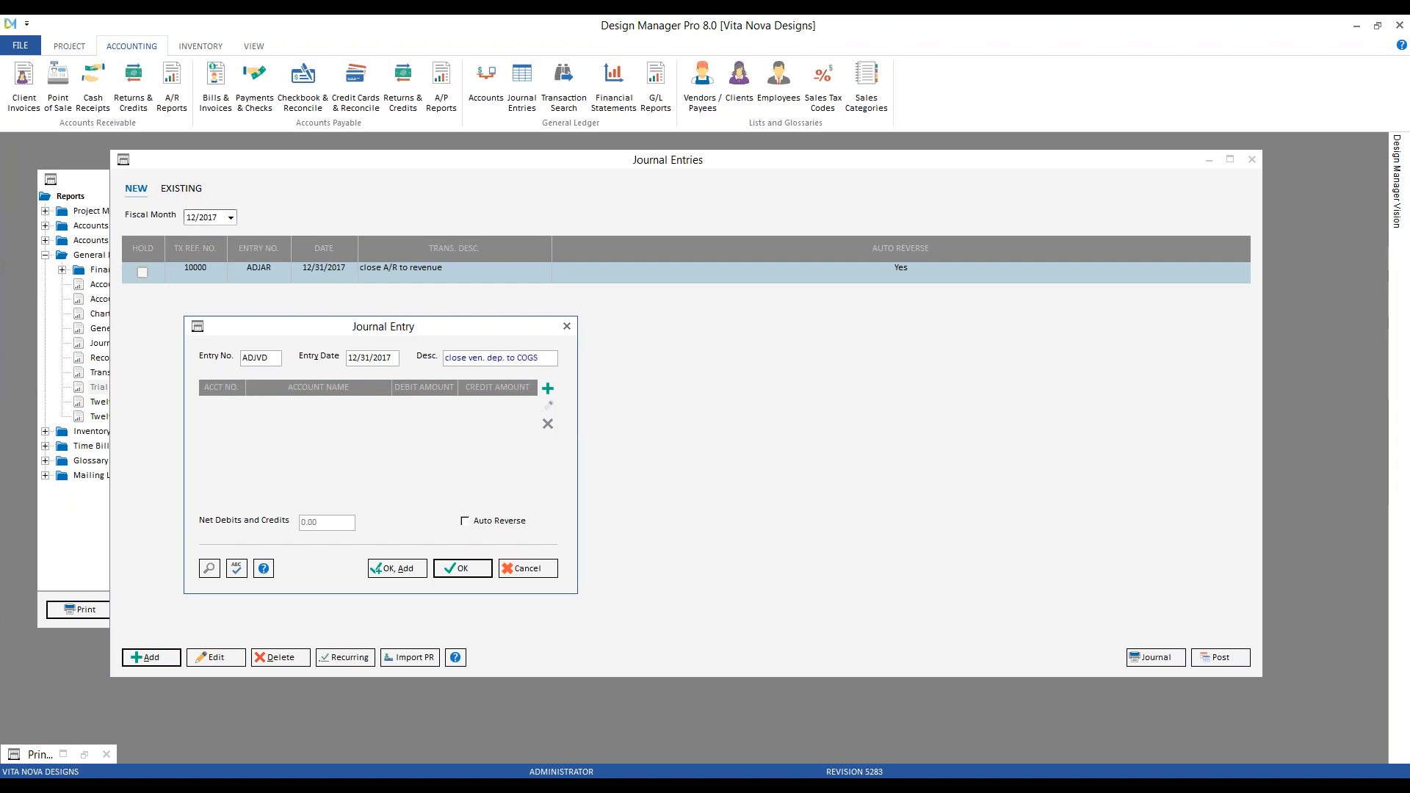
- Add a distribution line to ADJVD and assign it to account 16000, Vendor Deposits
{"action": "left_click", "coordinate": [547, 387]}
{"action": "left_click", "coordinate": [271, 487]}
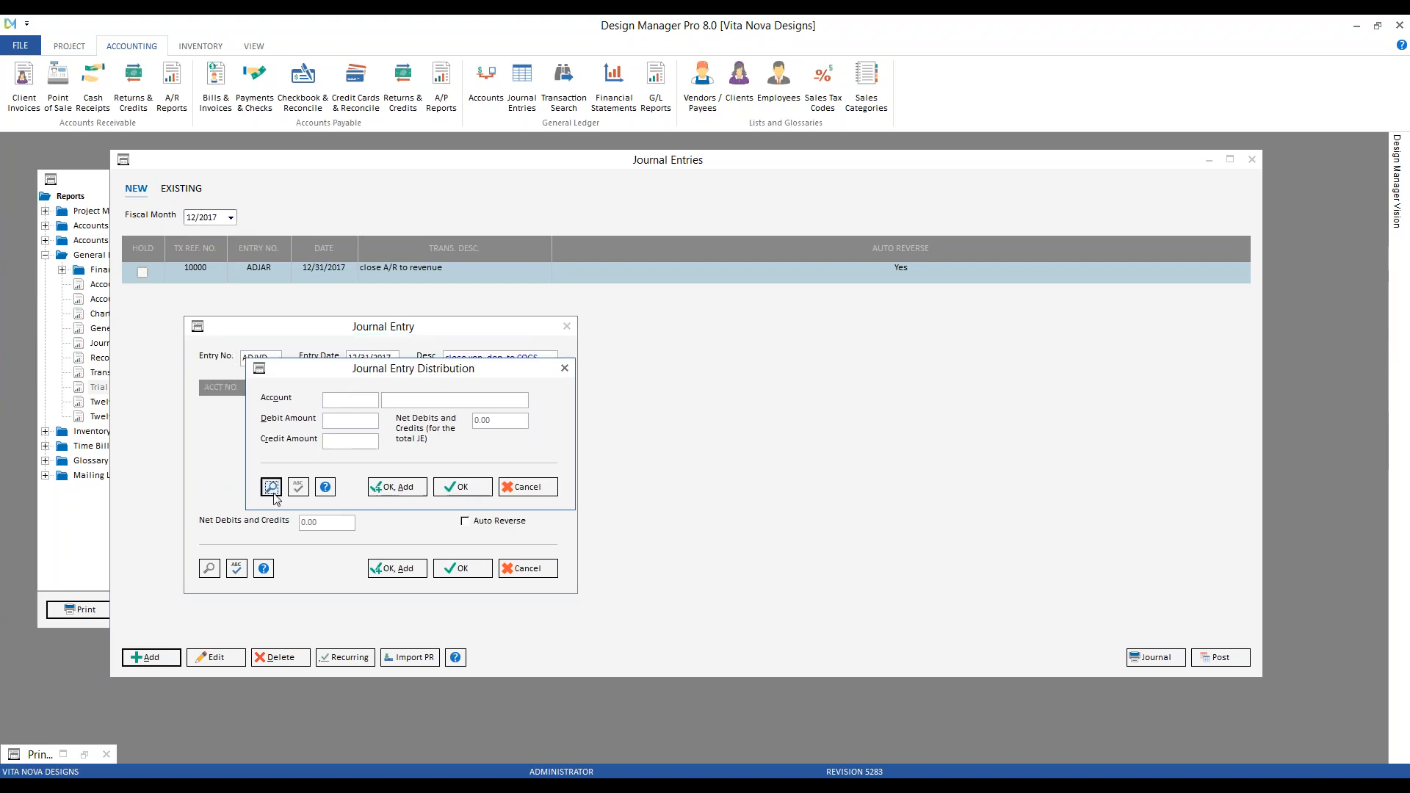
{"action": "left_click", "coordinate": [440, 571]}
{"action": "left_click", "coordinate": [632, 664]}
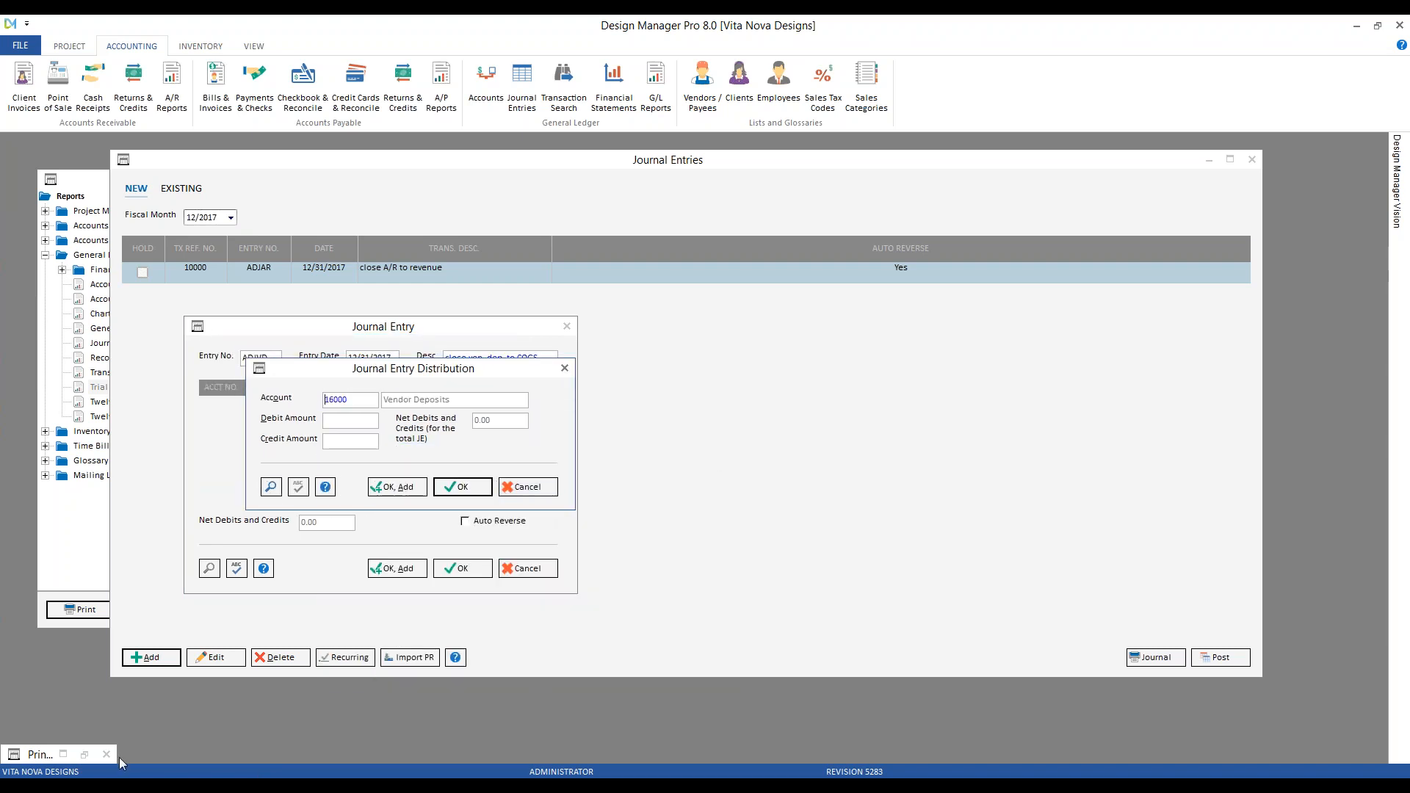
- Restore the Trial Balance preview, copy the Vendor Deposits debit balance, and minimize the preview again
{"action": "left_click", "coordinate": [84, 754]}
{"action": "left_click", "coordinate": [1018, 378]}
{"action": "right_click", "coordinate": [1018, 377]}
{"action": "left_click", "coordinate": [1055, 409]}
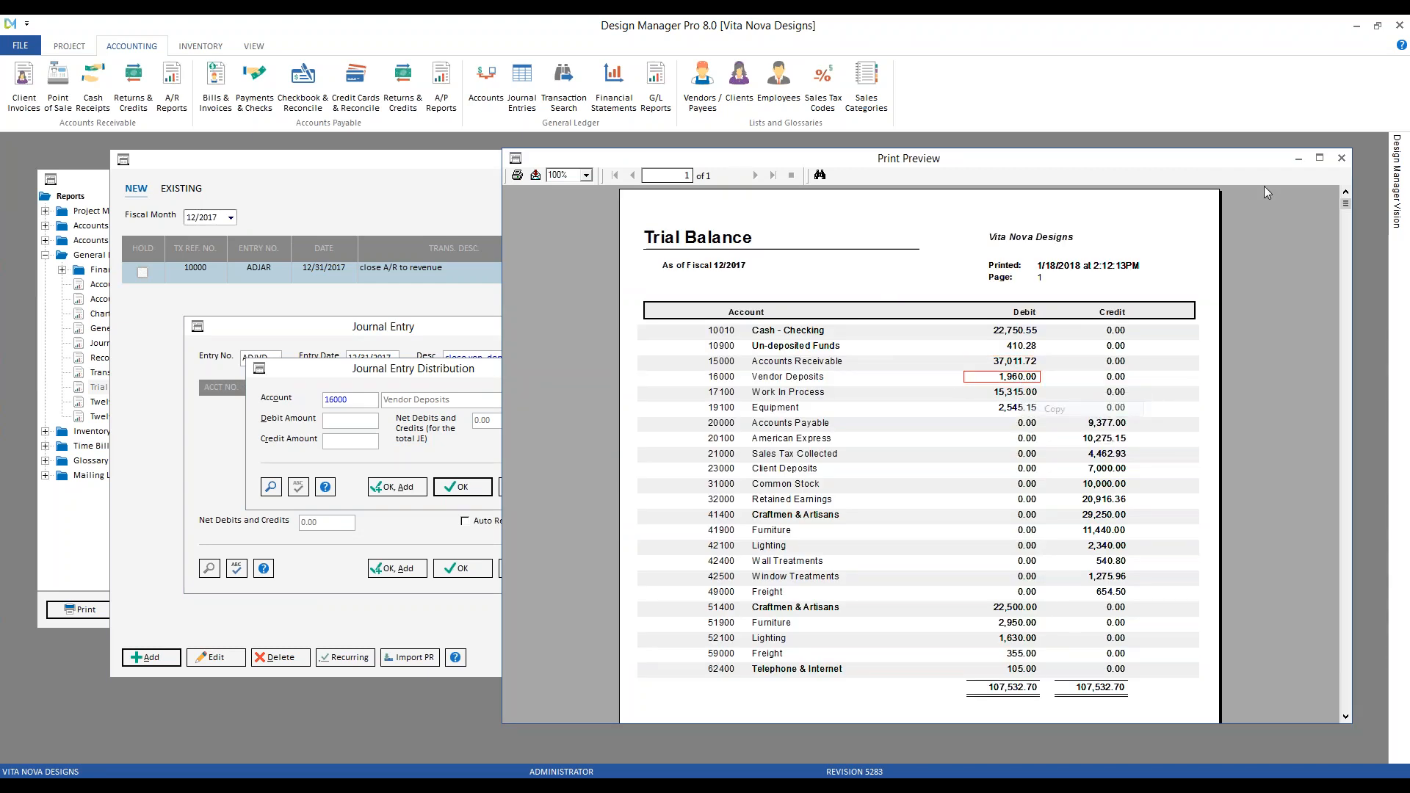
{"action": "left_click", "coordinate": [1298, 157]}
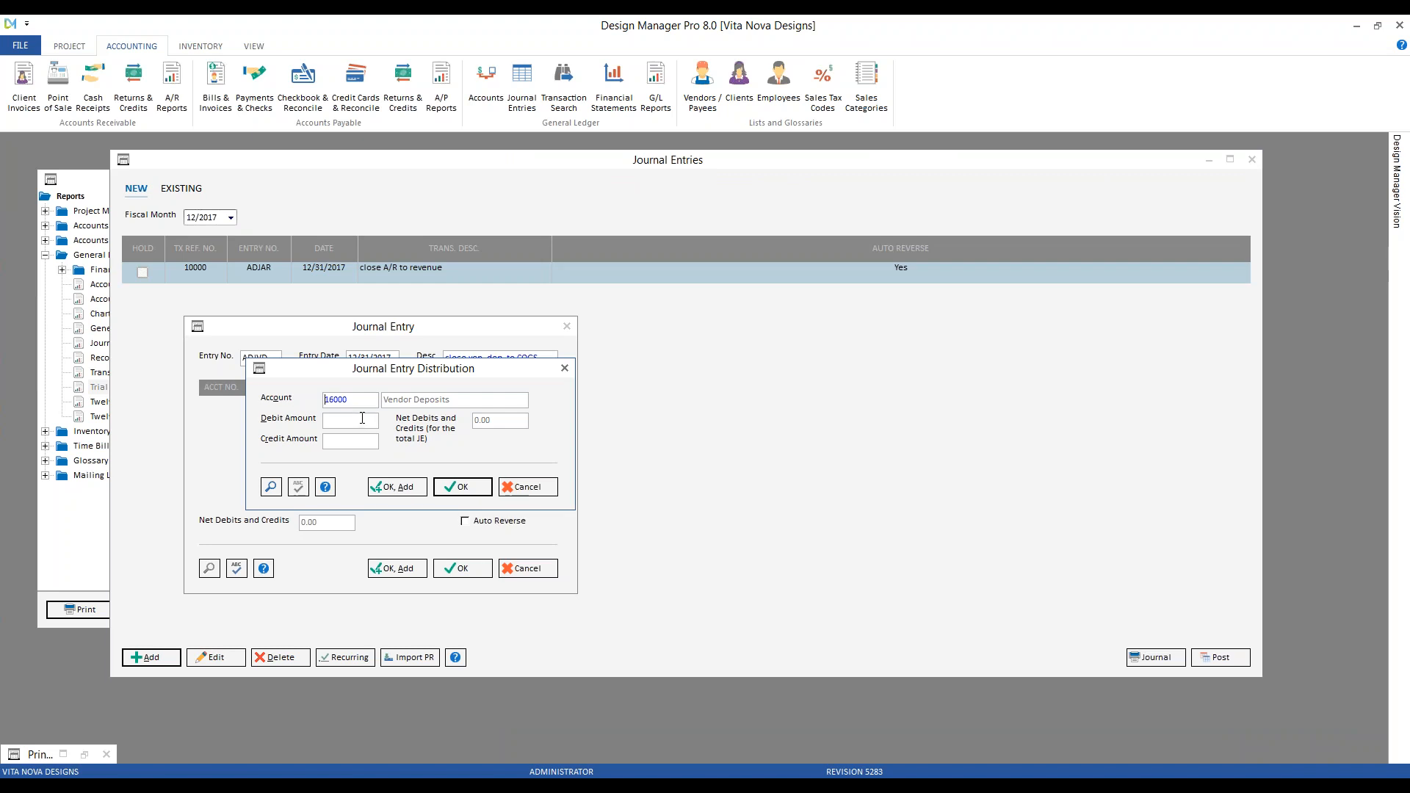
- Paste 1,960.00 as the Vendor Deposits credit amount, save the line and start another one
{"action": "left_click", "coordinate": [351, 440]}
{"action": "right_click", "coordinate": [352, 441]}
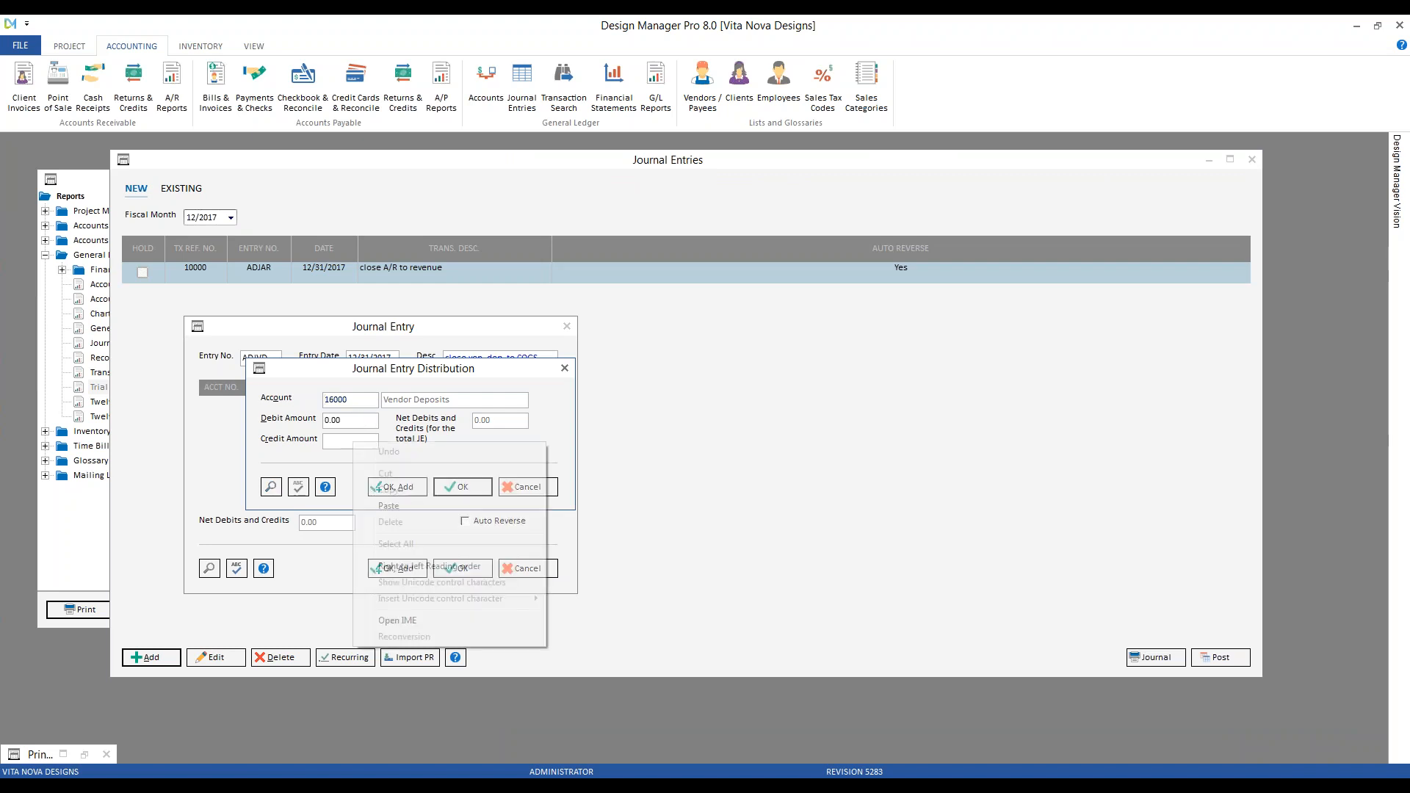
{"action": "left_click", "coordinate": [414, 506]}
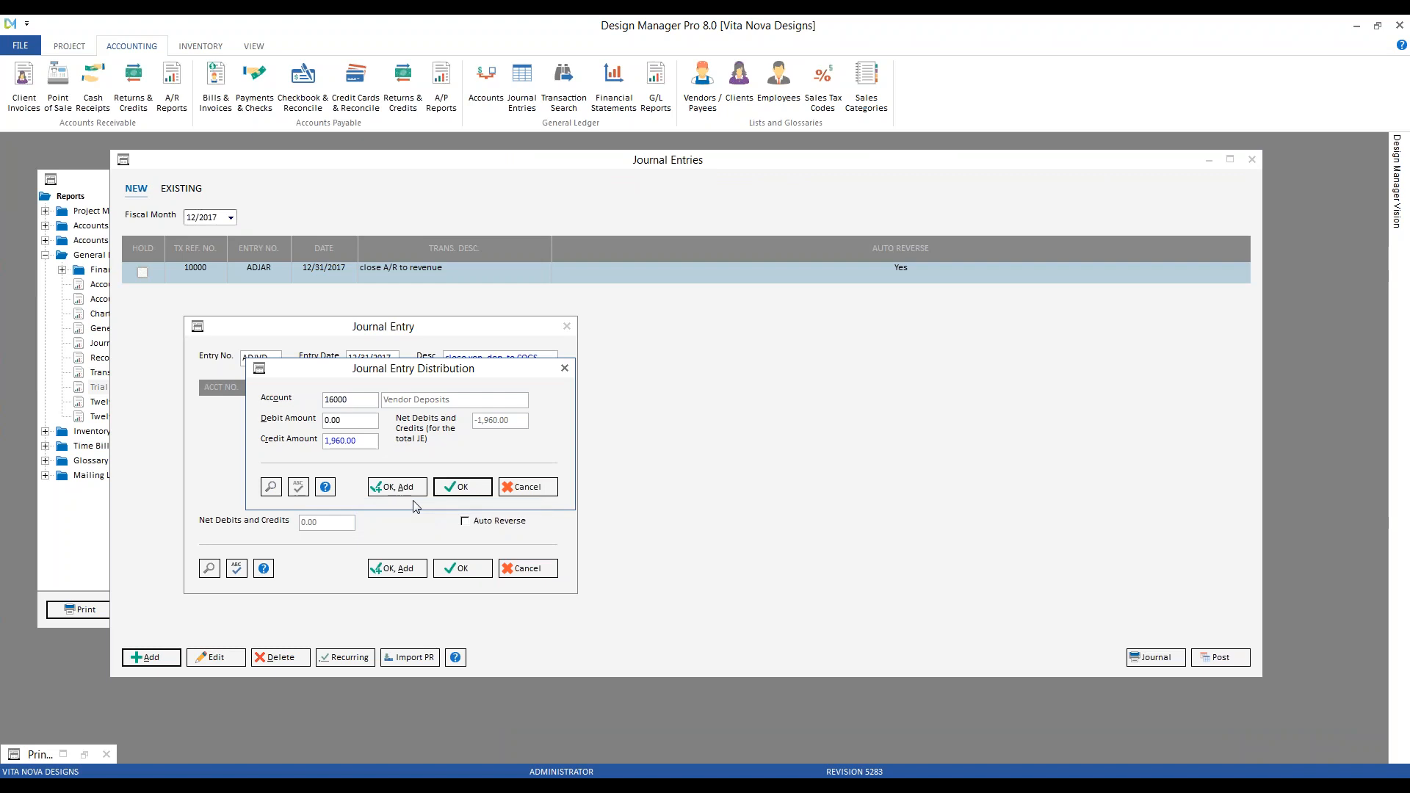
{"action": "left_click", "coordinate": [405, 489]}
- Assign the new line to account 59998, Vendor Deposit COGS, with the copied 1,960.00 as its debit, and save it
{"action": "left_click", "coordinate": [272, 488]}
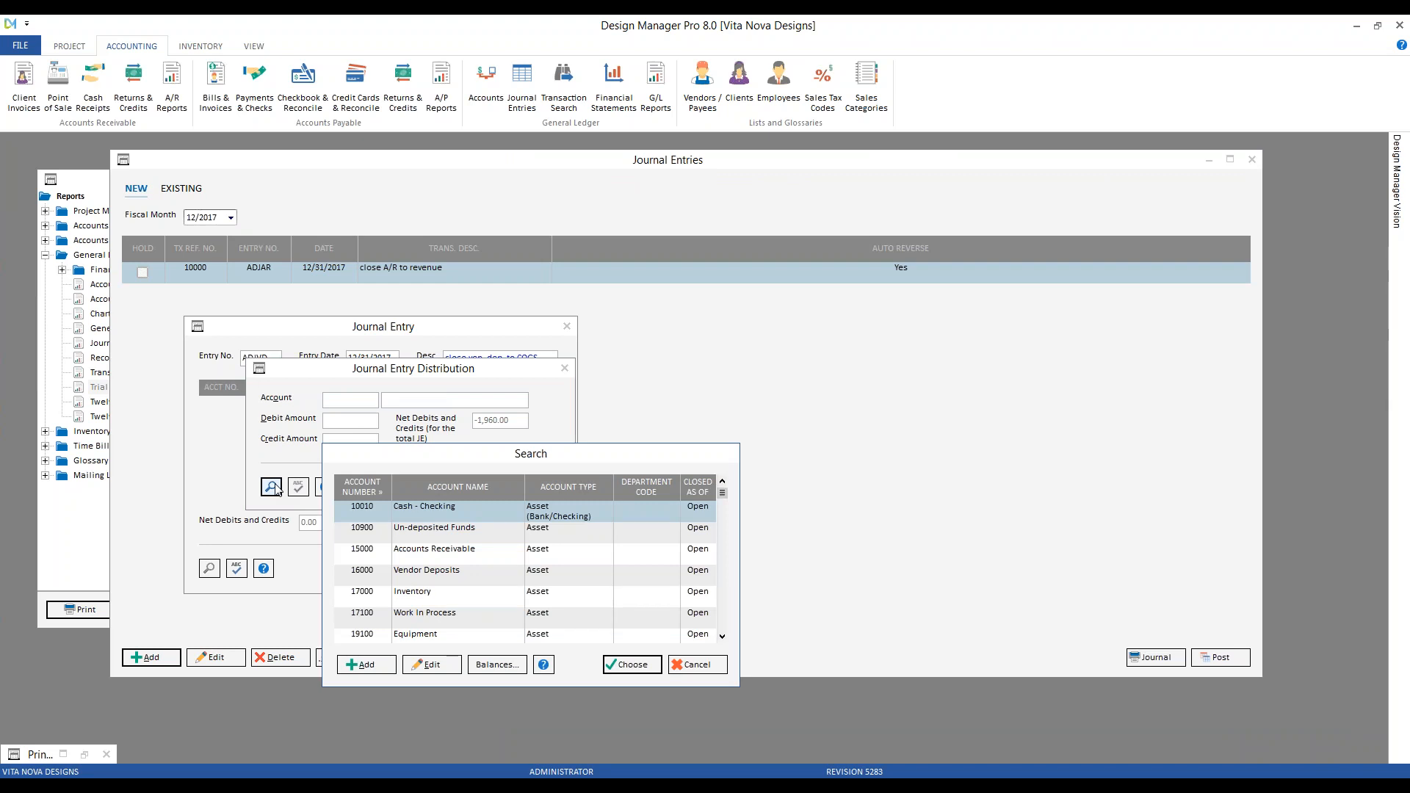
{"action": "type", "text": "5"}
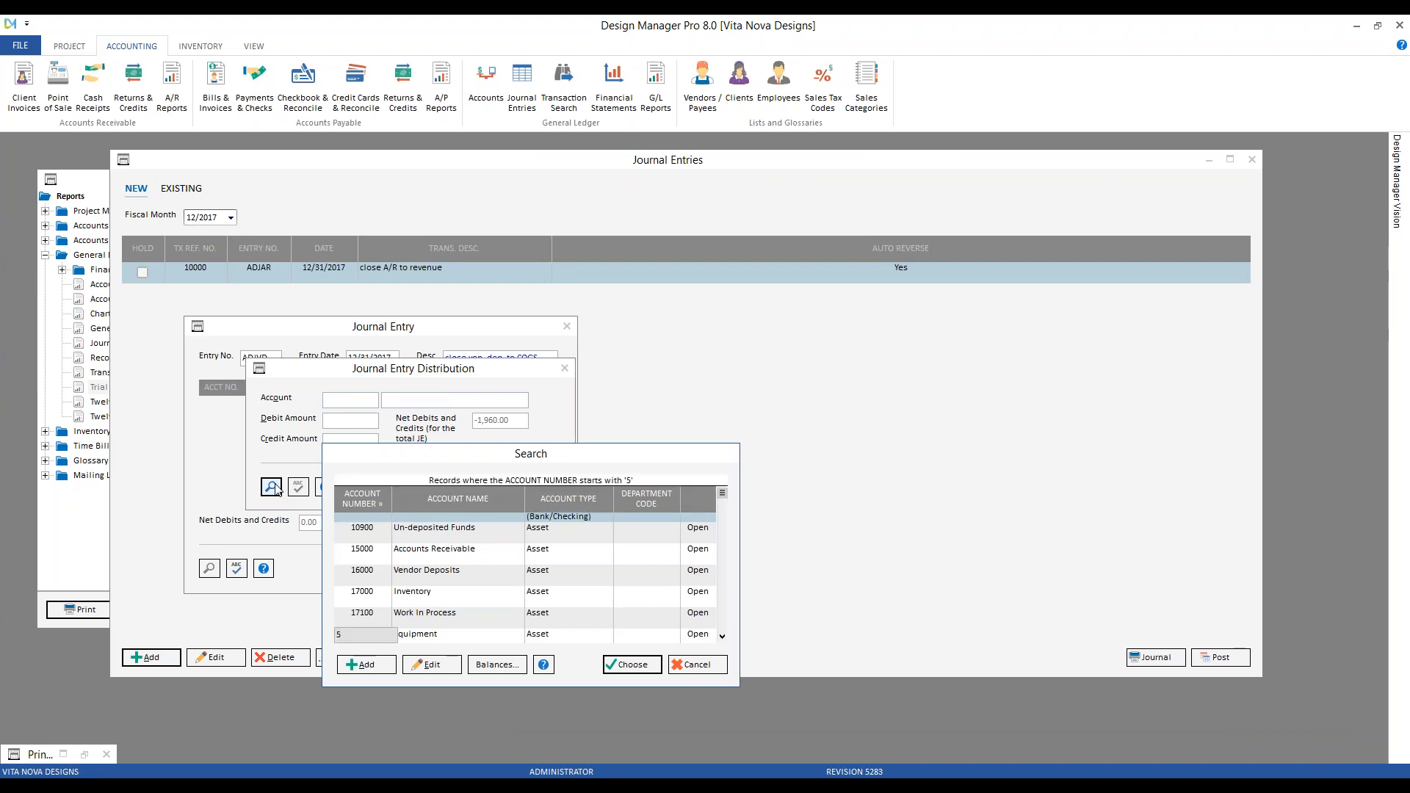
{"action": "type", "text": "99"}
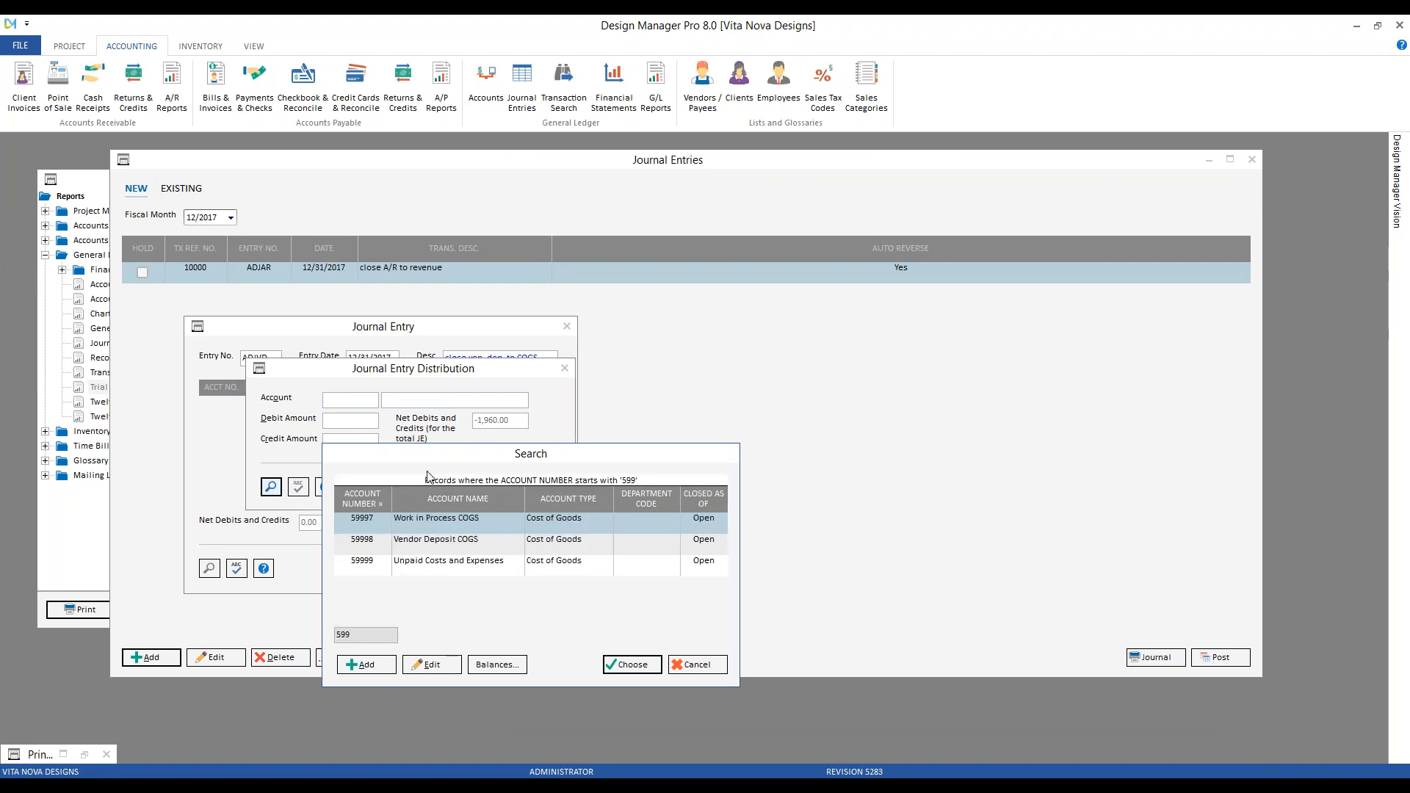
{"action": "left_click", "coordinate": [487, 551]}
{"action": "left_click", "coordinate": [630, 664]}
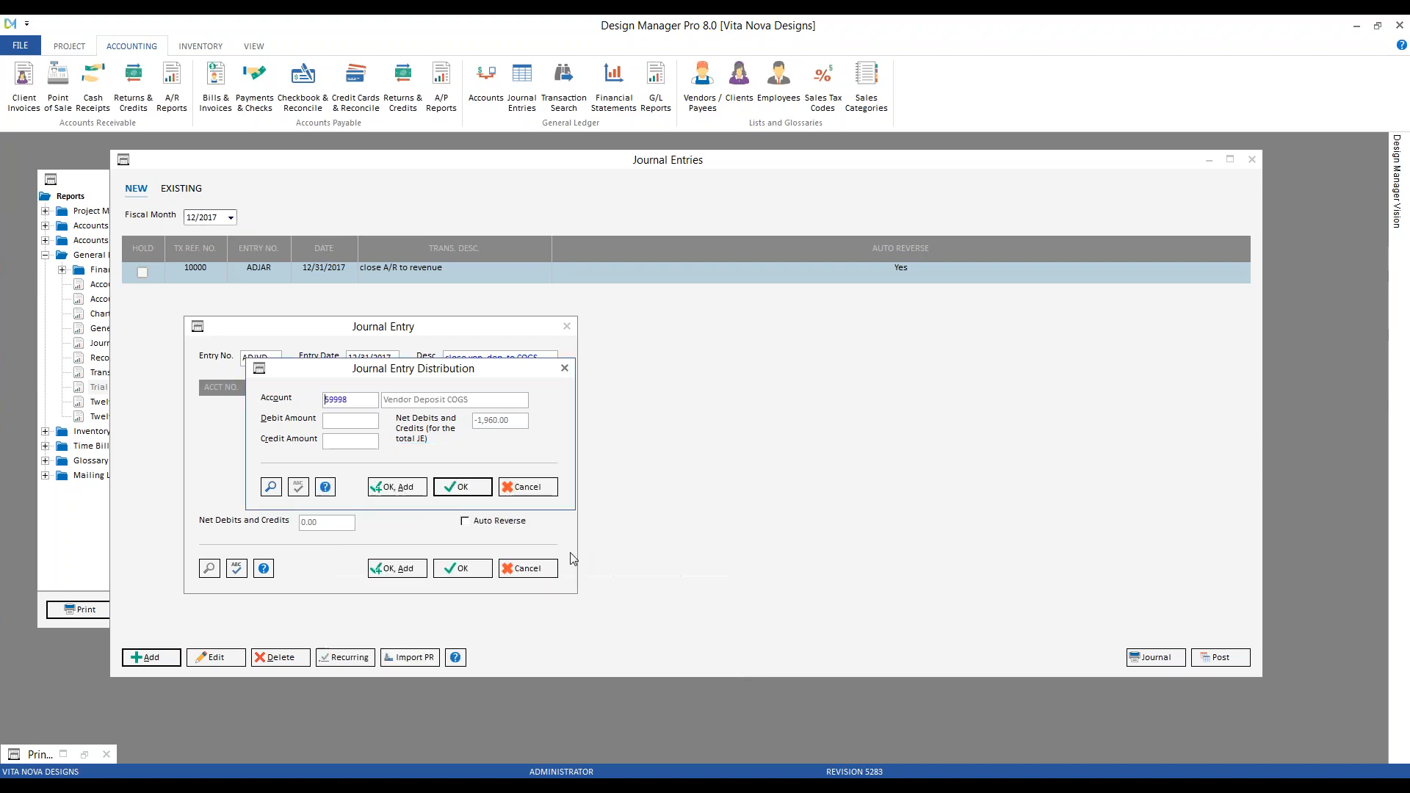
{"action": "right_click", "coordinate": [354, 421]}
{"action": "left_click", "coordinate": [397, 488]}
{"action": "left_click", "coordinate": [461, 486]}
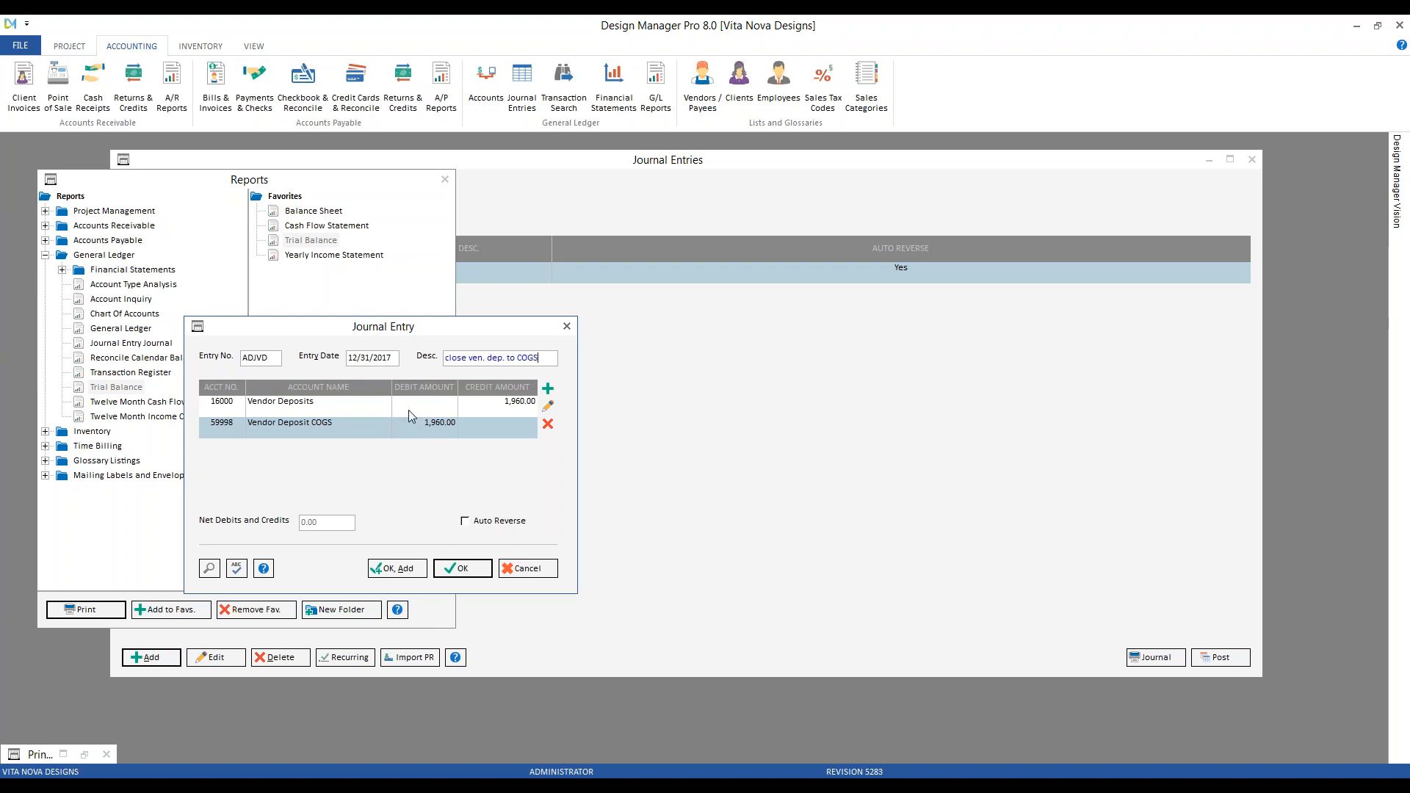
- Turn on Auto Reverse for ADJVD and save it, then close the Reports window
{"action": "left_click", "coordinate": [487, 523]}
{"action": "left_click", "coordinate": [463, 568]}
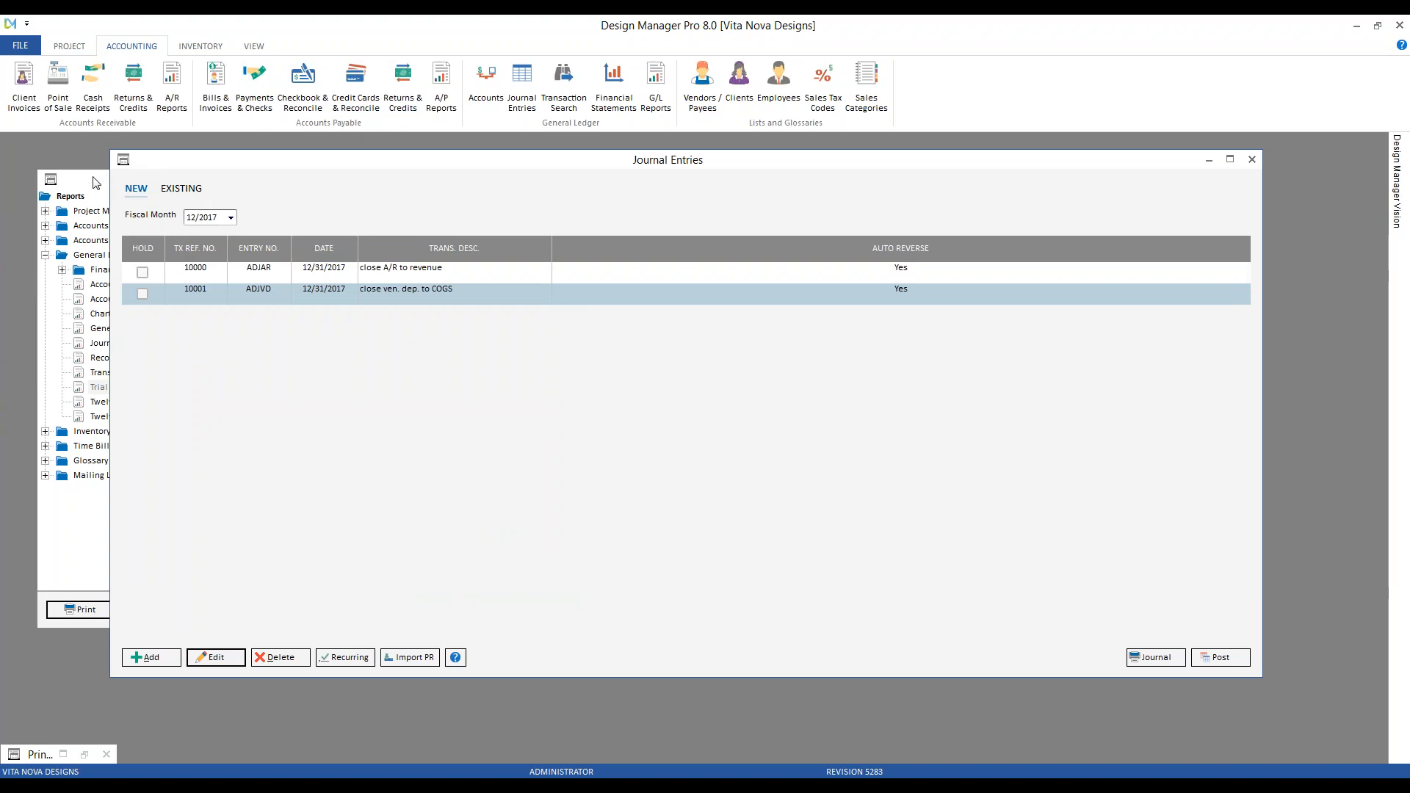
{"action": "left_click", "coordinate": [95, 183]}
{"action": "left_click", "coordinate": [445, 178]}
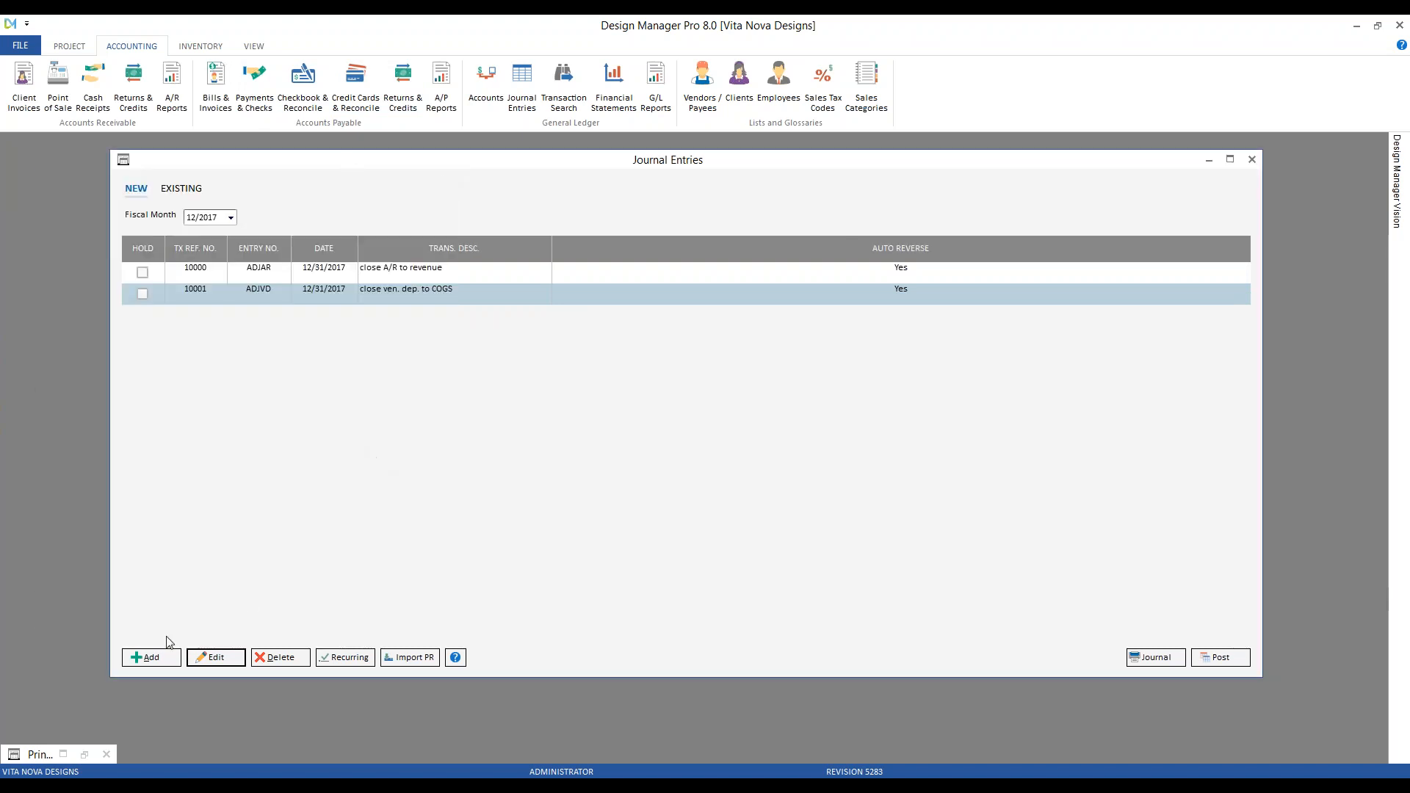
- Add journal entry ADJWP dated 12/31/2017 with the description "close WIP to COGS"
{"action": "left_click", "coordinate": [160, 663]}
{"action": "left_click_drag", "start_coordinate": [202, 182], "coordinate": [397, 283]}
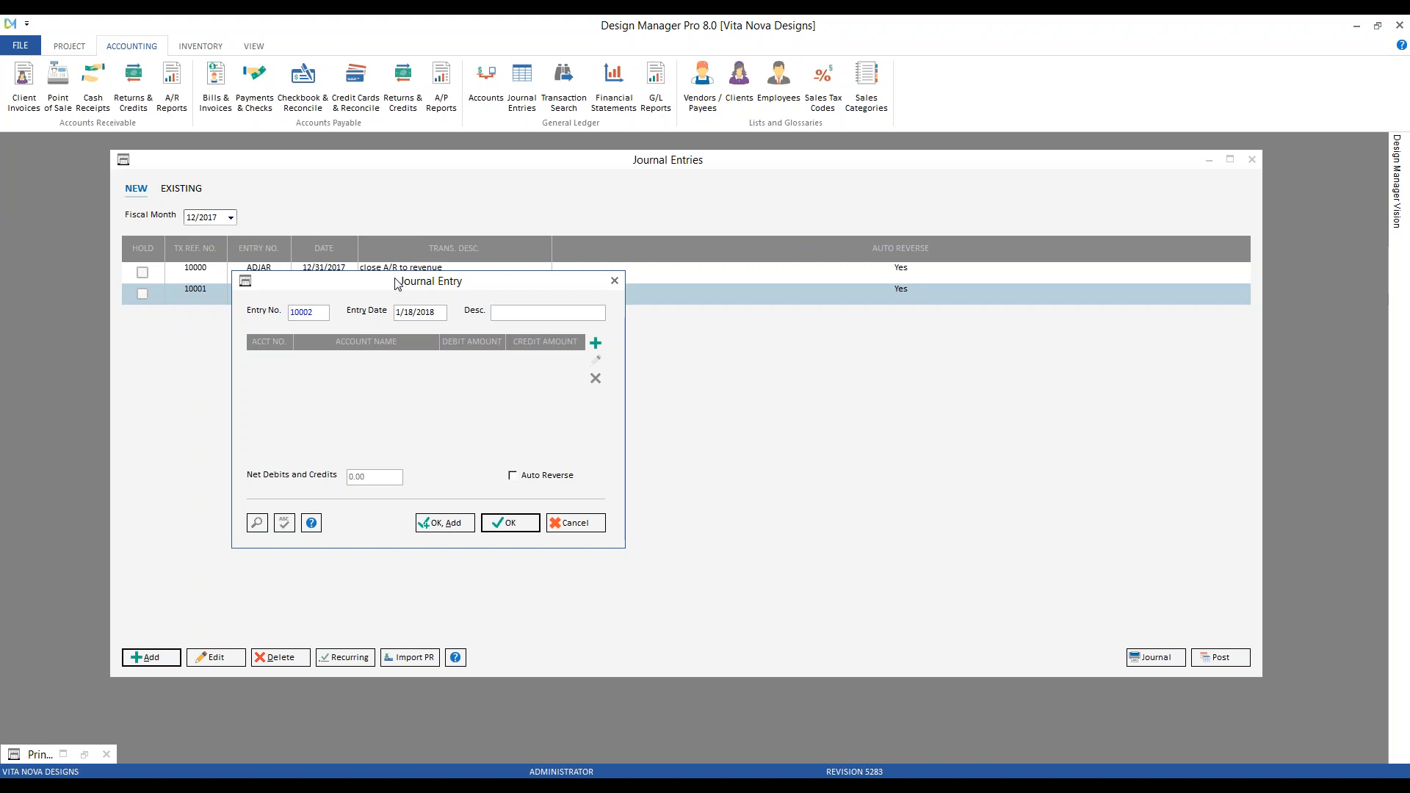
{"action": "key", "text": "ctrl+a"}
{"action": "type", "text": "ADJWP"}
{"action": "key", "text": "Tab"}
{"action": "key", "text": "ctrl+a"}
{"action": "type", "text": "12 31CLOSE"}
{"action": "key", "text": "BackSpace"}
{"action": "key", "text": "BackSpace"}
{"action": "key", "text": "BackSpace"}
{"action": "key", "text": "BackSpace"}
{"action": "key", "text": "BackSpace"}
{"action": "type", "text": "close WIP to COGS"}
- Add a distribution line to ADJWP and assign it to account 17100, Work In Process
{"action": "left_click", "coordinate": [595, 346]}
{"action": "left_click_drag", "start_coordinate": [253, 213], "coordinate": [619, 373]}
{"action": "left_click", "coordinate": [440, 474]}
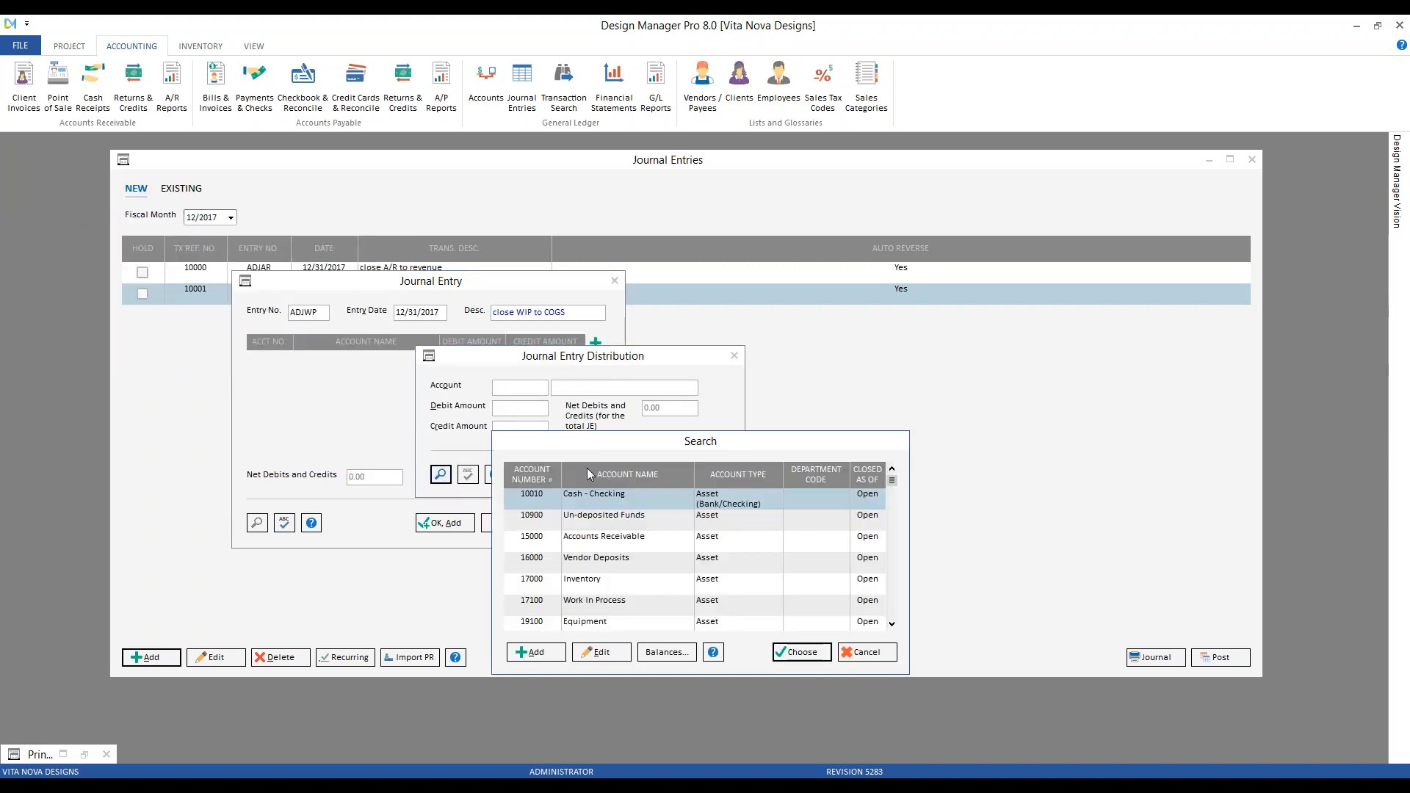
{"action": "left_click", "coordinate": [614, 602]}
{"action": "left_click", "coordinate": [798, 652]}
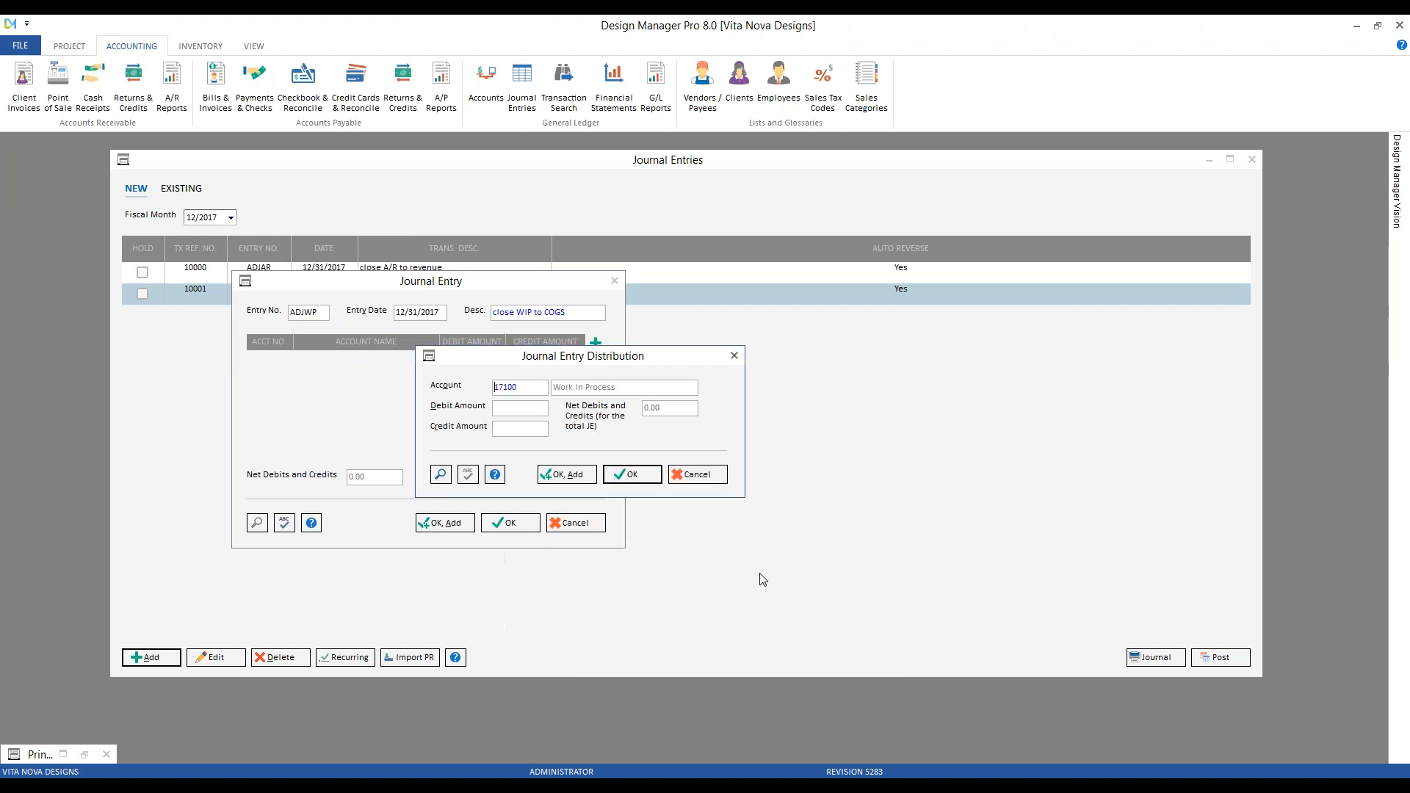
- Restore the Trial Balance preview, copy the Work In Process debit balance, and minimize the preview again
{"action": "left_click", "coordinate": [85, 754]}
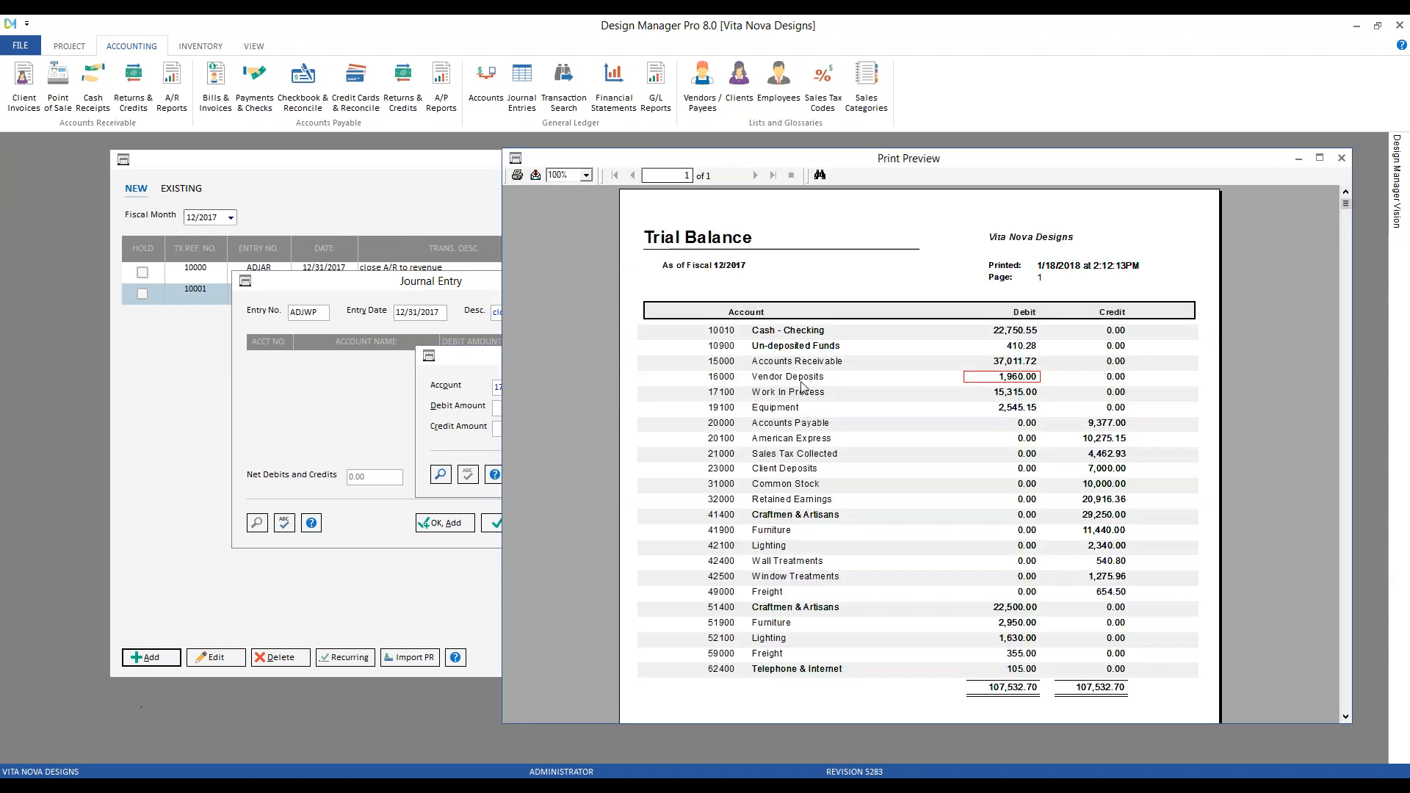
{"action": "left_click", "coordinate": [1020, 396]}
{"action": "right_click", "coordinate": [1019, 392]}
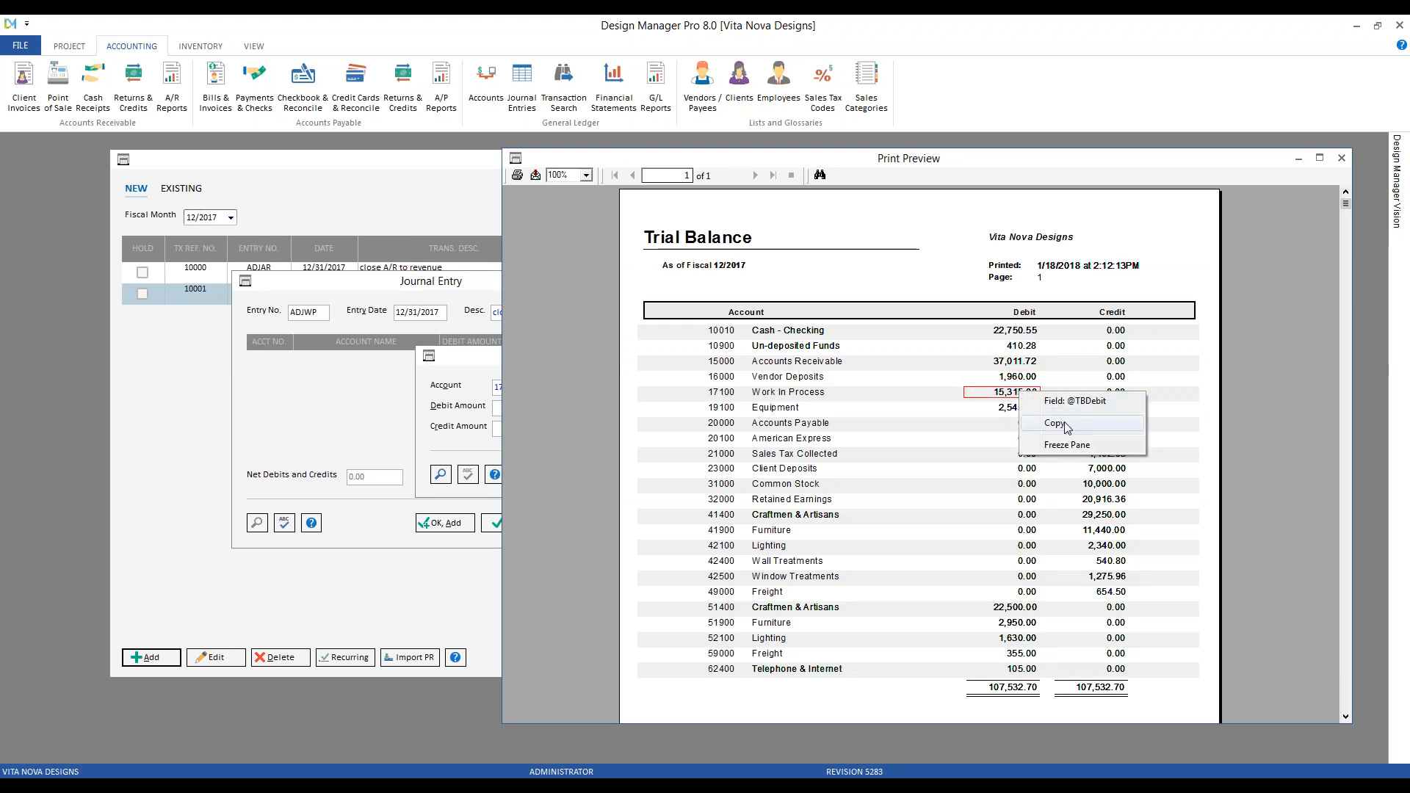
{"action": "left_click", "coordinate": [1066, 423]}
{"action": "left_click", "coordinate": [1298, 158]}
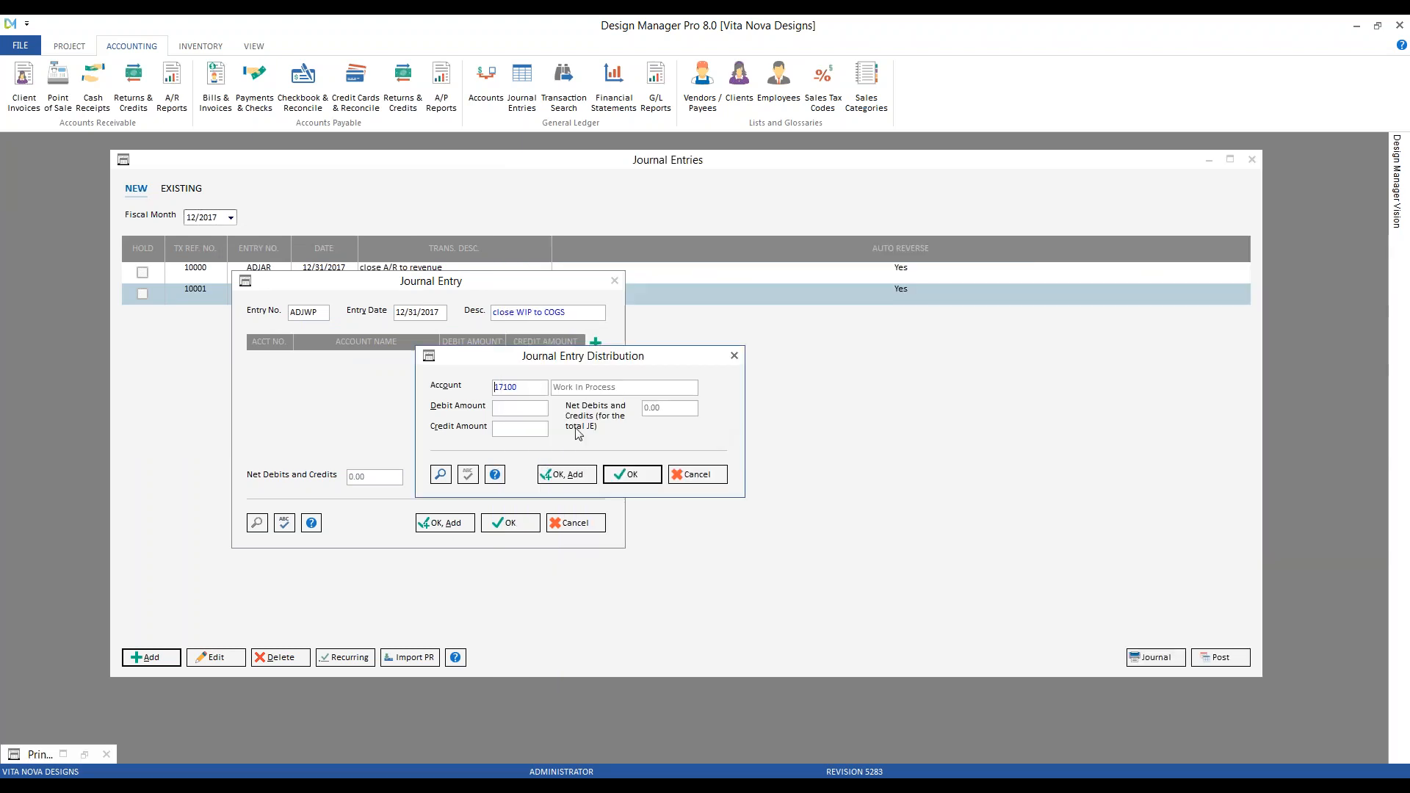
- Paste 15,315.00 as the Work In Process credit amount, save the line and start another one
{"action": "left_click", "coordinate": [517, 429]}
{"action": "right_click", "coordinate": [517, 431]}
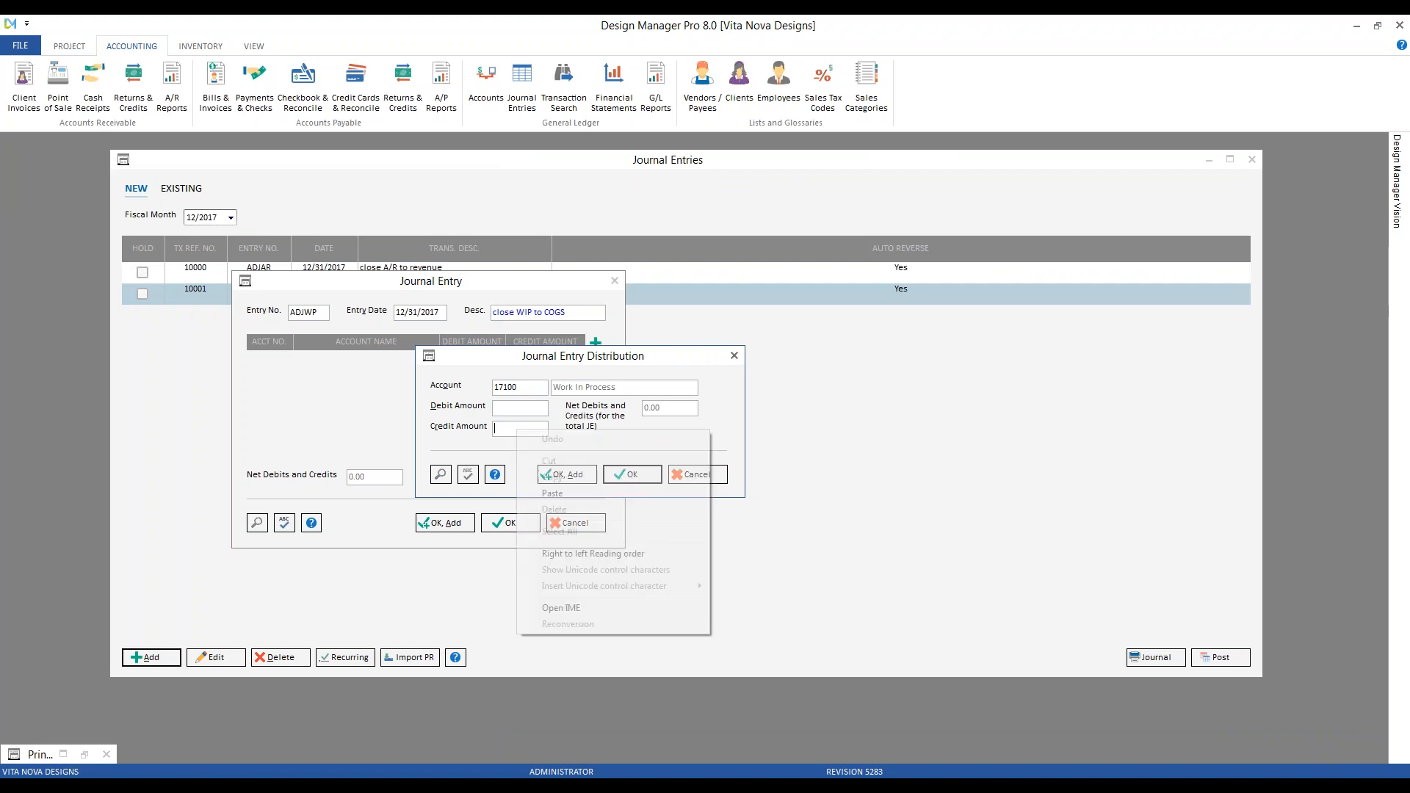
{"action": "left_click", "coordinate": [584, 496]}
{"action": "left_click", "coordinate": [578, 478]}
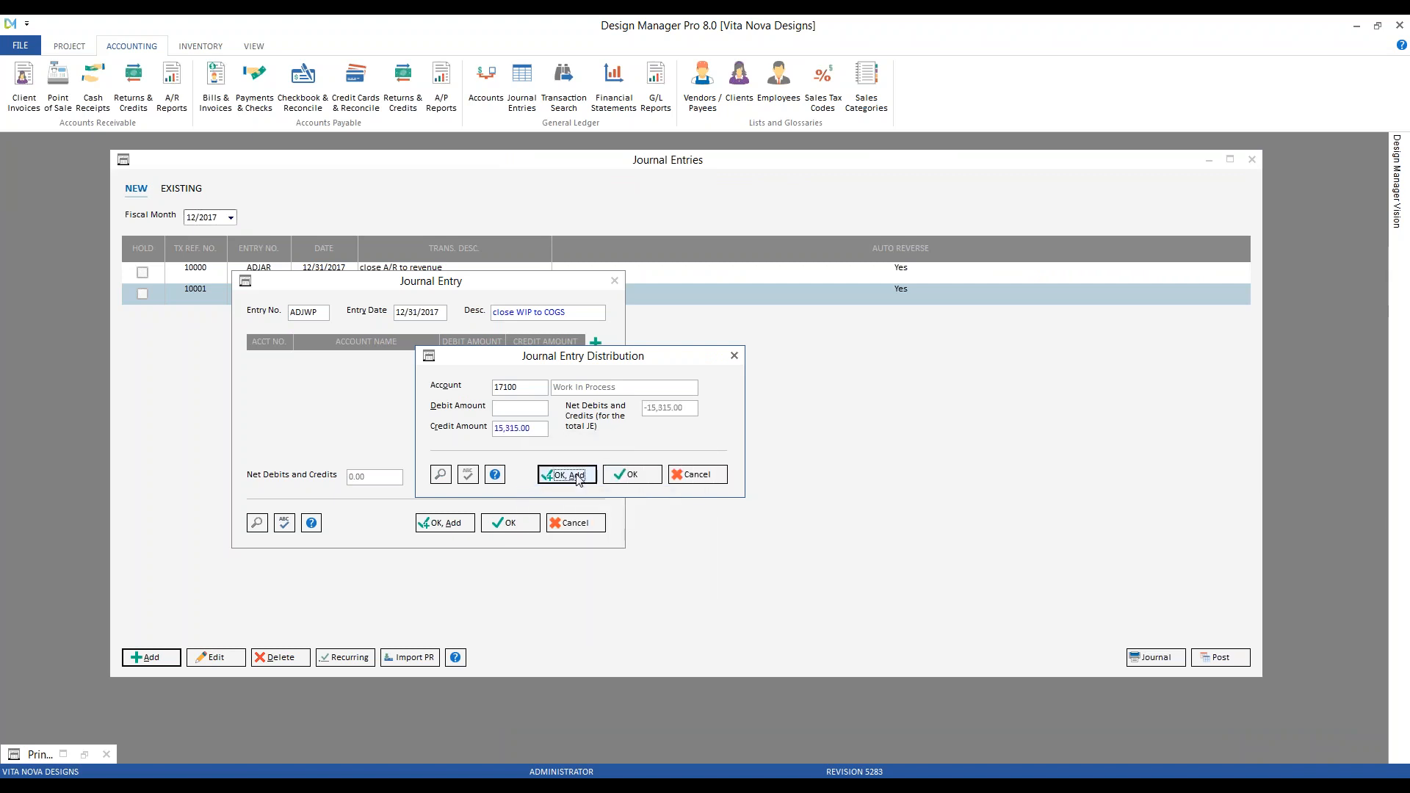
- Assign the new ADJWP distribution line to account 59997, Work in Process COGS
{"action": "left_click", "coordinate": [445, 477]}
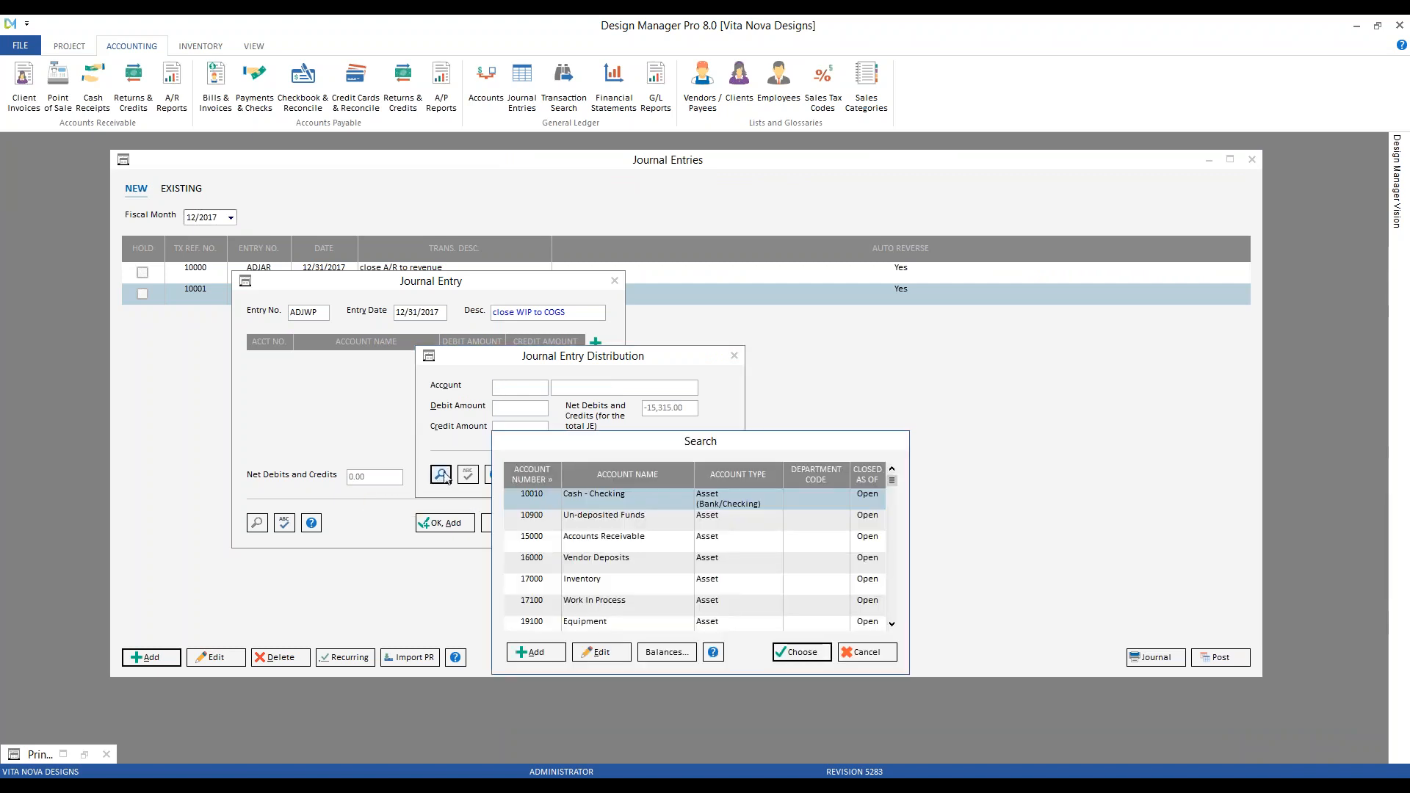
{"action": "type", "text": "59"}
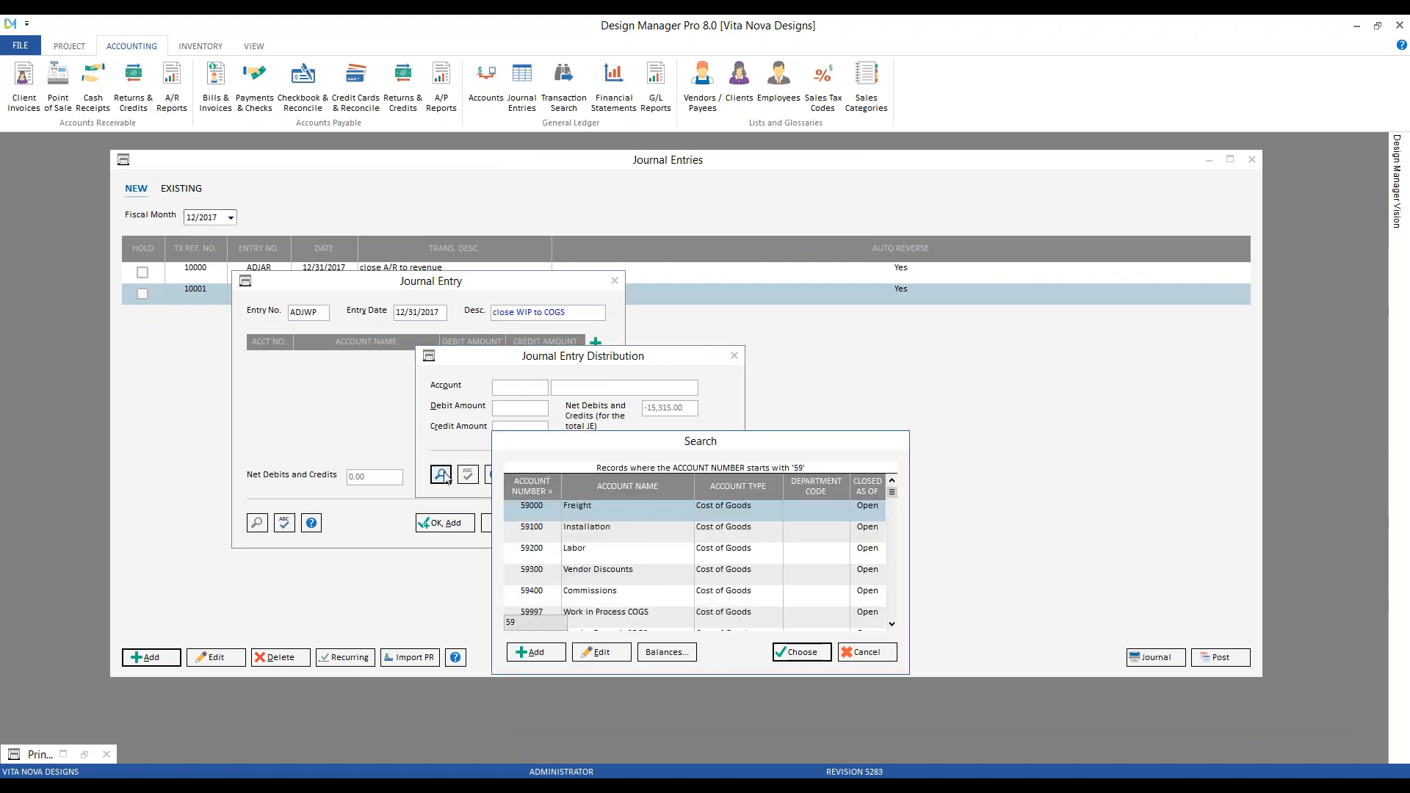
{"action": "type", "text": "9"}
{"action": "left_click", "coordinate": [783, 646]}
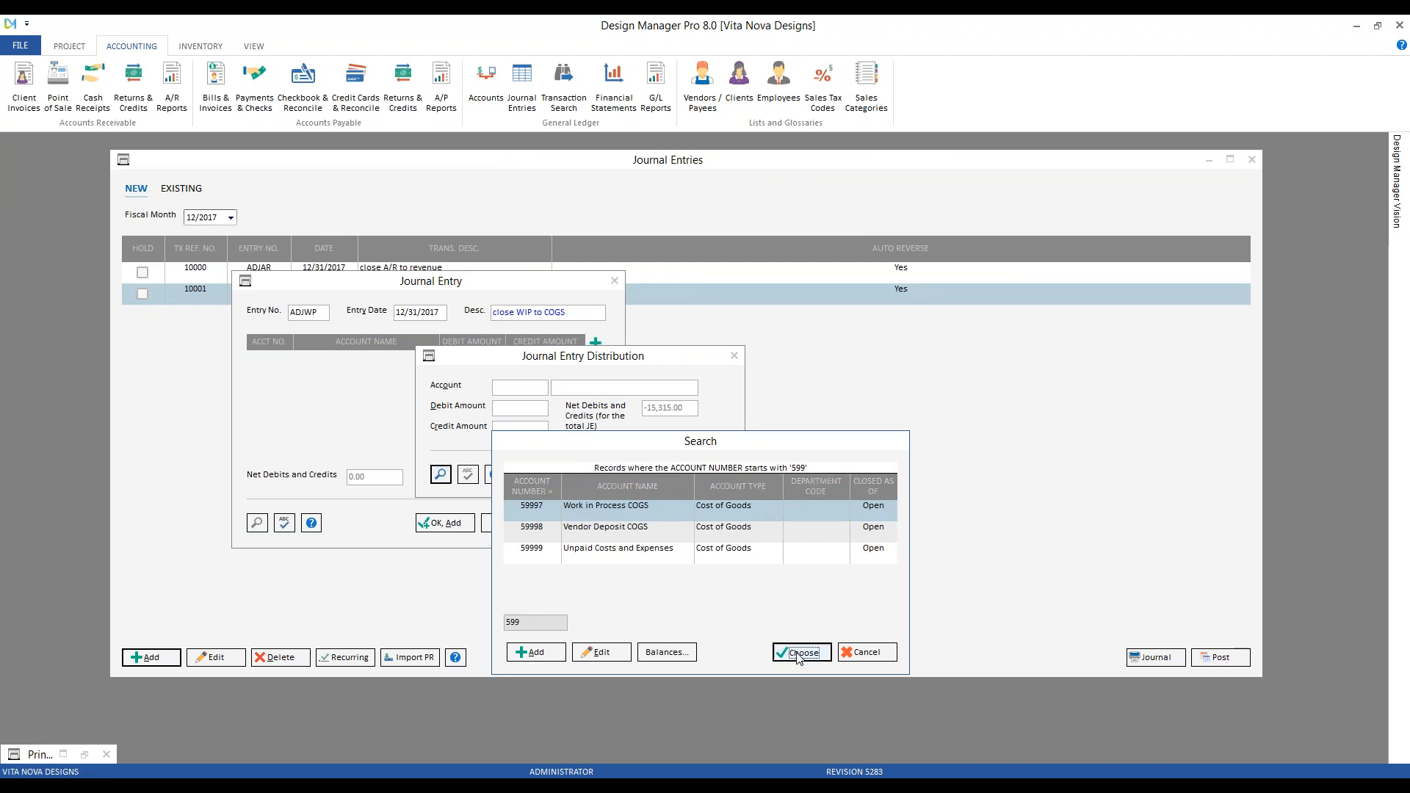
- Paste 15,315.00 as the Work in Process COGS debit amount and save ADJWP as an auto-reversing entry
{"action": "right_click", "coordinate": [540, 412]}
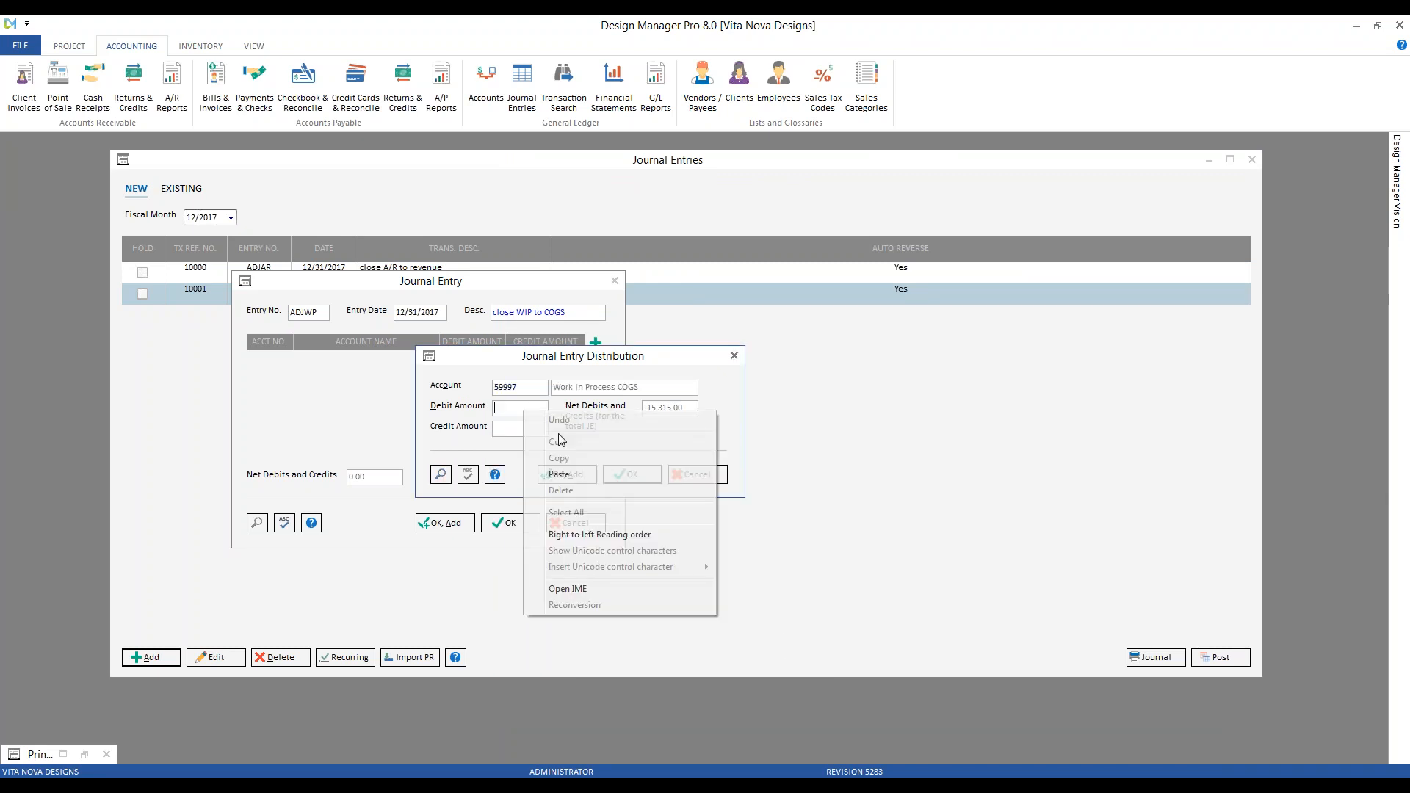
{"action": "left_click", "coordinate": [566, 466]}
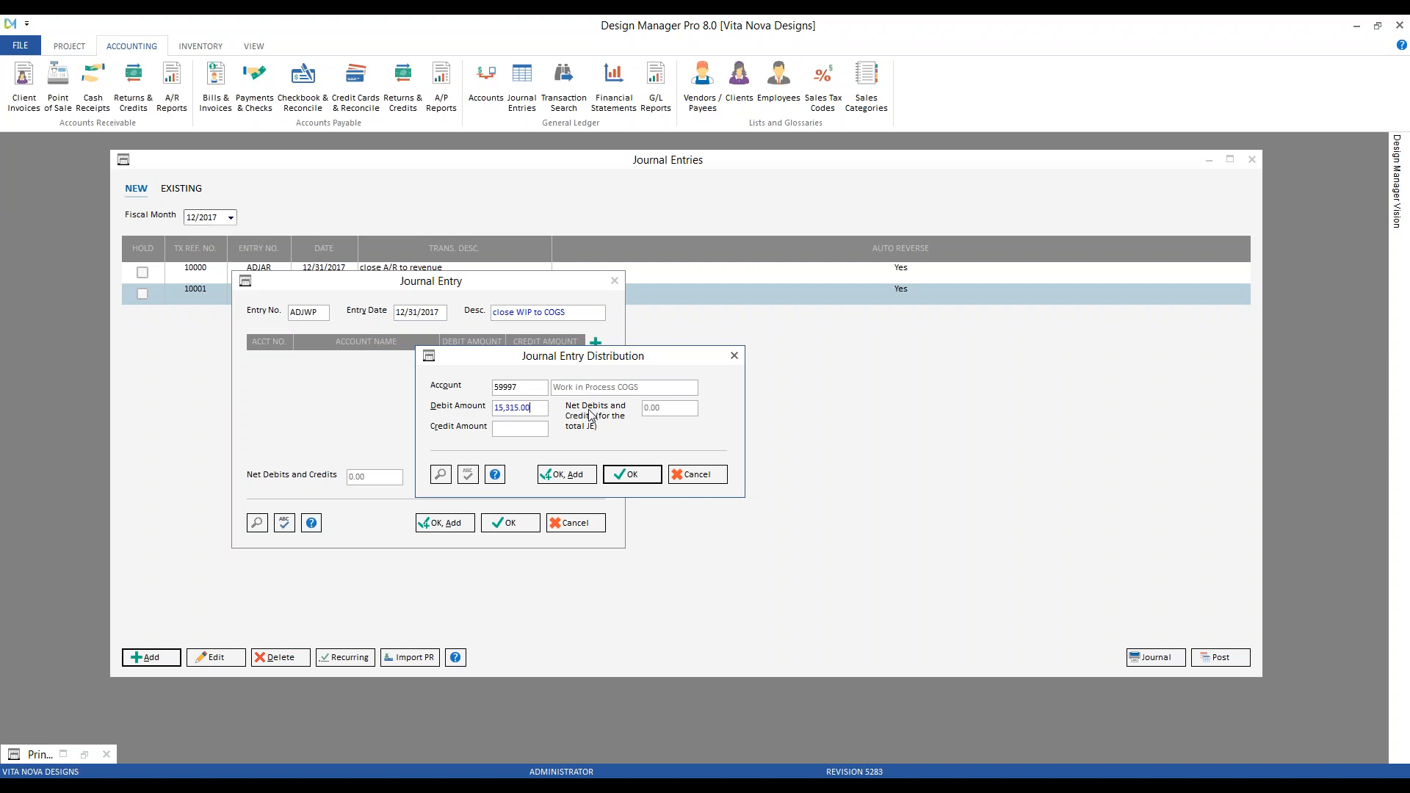
{"action": "left_click", "coordinate": [633, 475]}
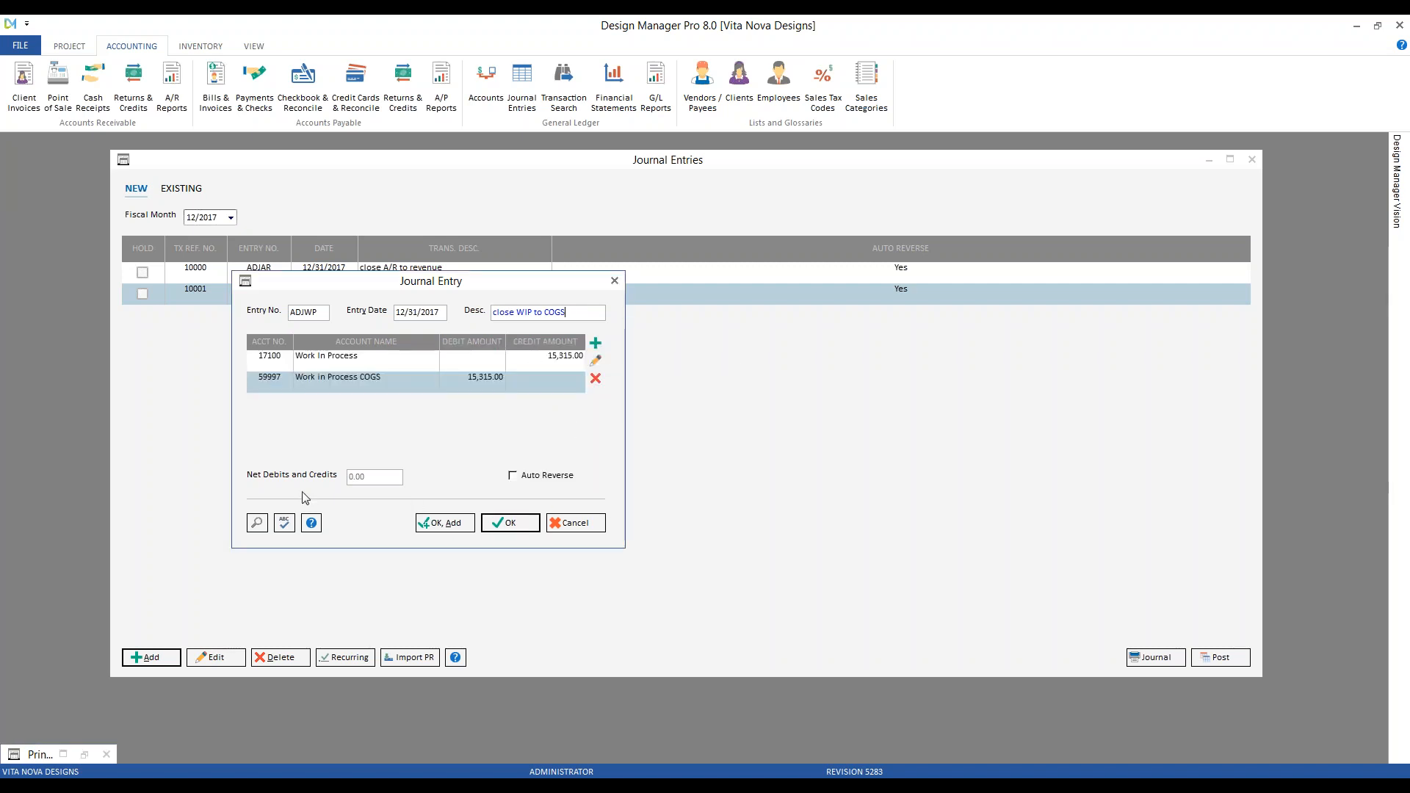
{"action": "left_click", "coordinate": [513, 476]}
{"action": "left_click", "coordinate": [527, 525]}
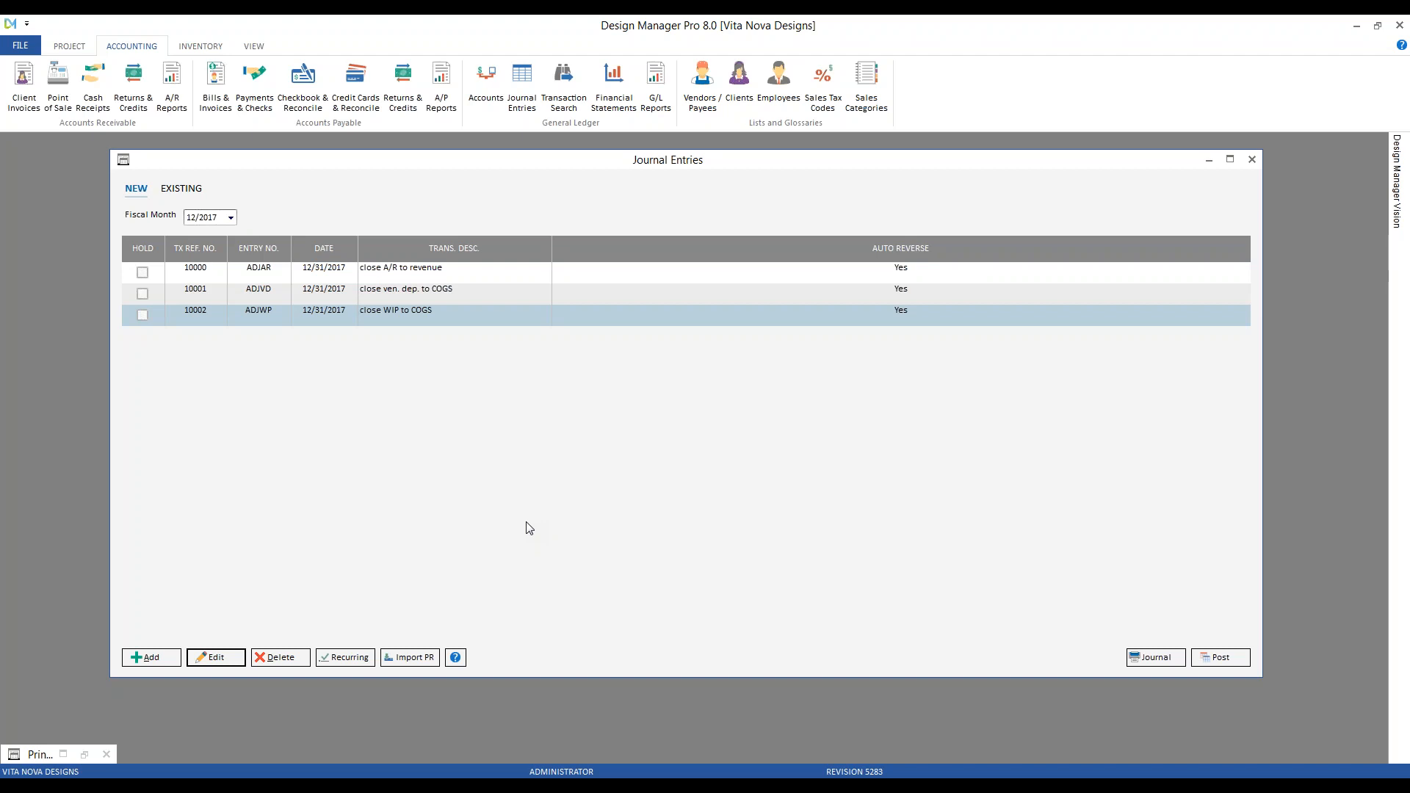
- Add journal entry ADJAP dated 12/31/2017 with the description "close A/P to COGS"
{"action": "left_click", "coordinate": [145, 658]}
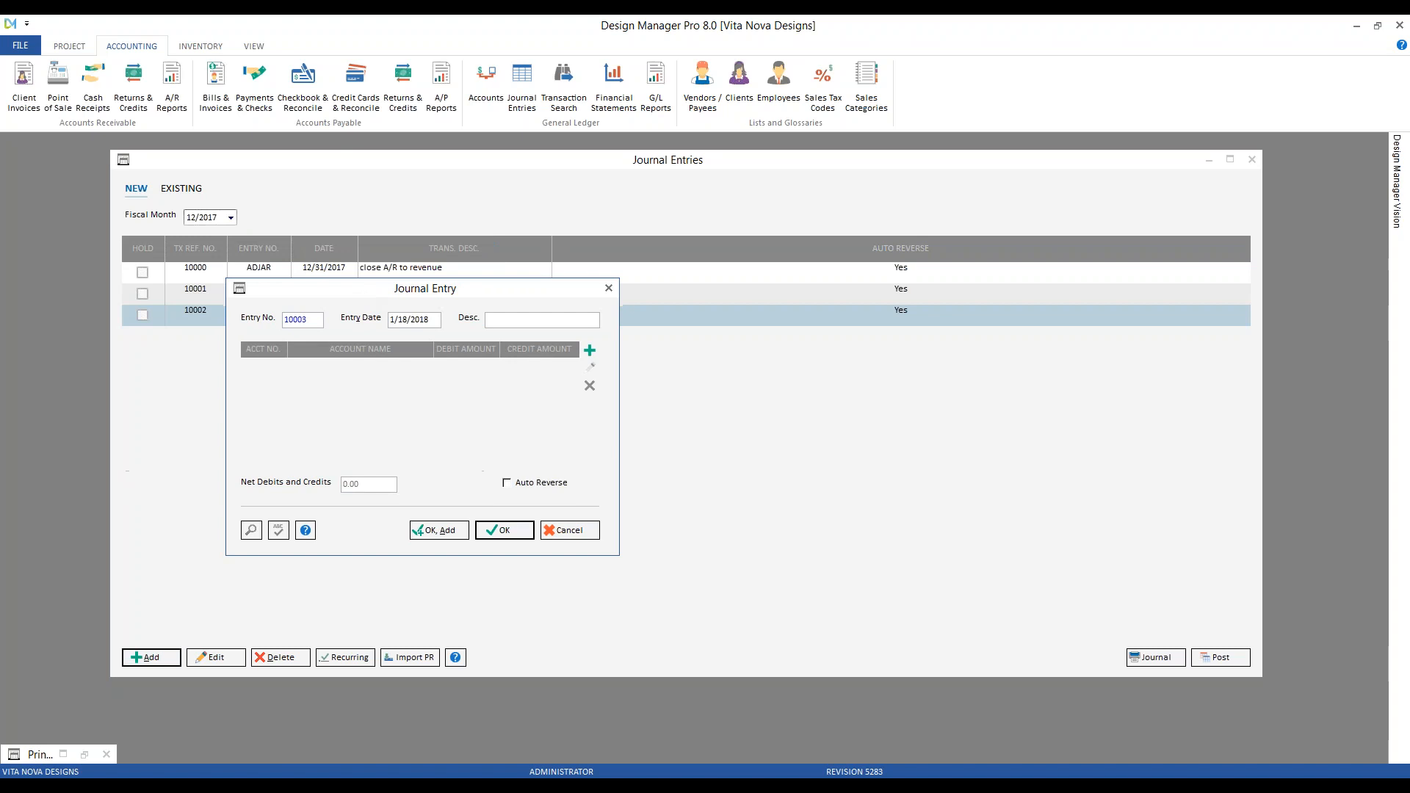
{"action": "type", "text": "ADJAP"}
{"action": "key", "text": "Tab"}
{"action": "type", "text": "12/31/2017"}
{"action": "key", "text": "Tab"}
{"action": "type", "text": "CLO"}
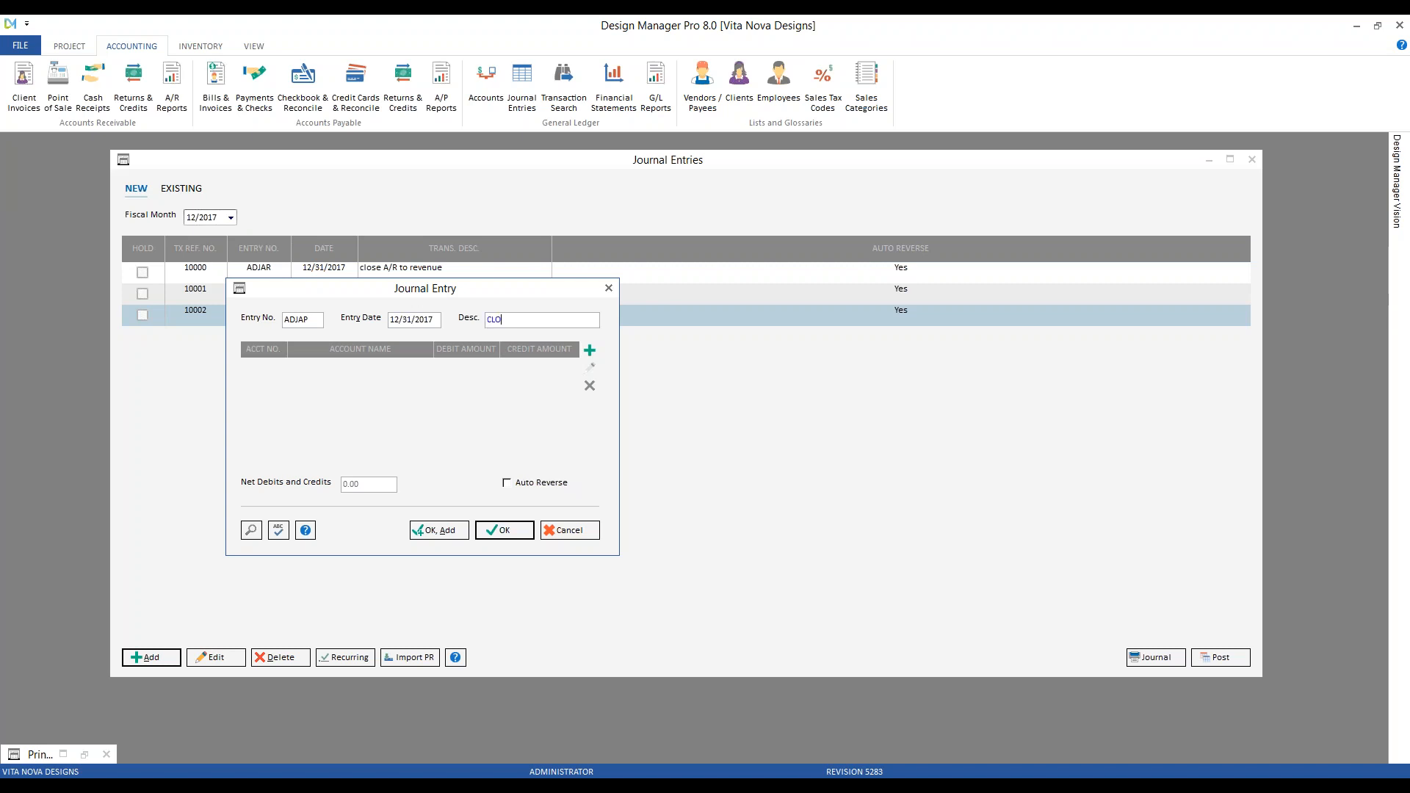
{"action": "type", "text": "SE"}
{"action": "key", "text": "BackSpace"}
{"action": "key", "text": "BackSpace"}
{"action": "key", "text": "BackSpace"}
{"action": "key", "text": "BackSpace"}
{"action": "key", "text": "BackSpace"}
{"action": "type", "text": "close A/P to COGS"}
- Add a distribution line to ADJAP and assign it to account 20000, Accounts Payable
{"action": "left_click", "coordinate": [589, 350]}
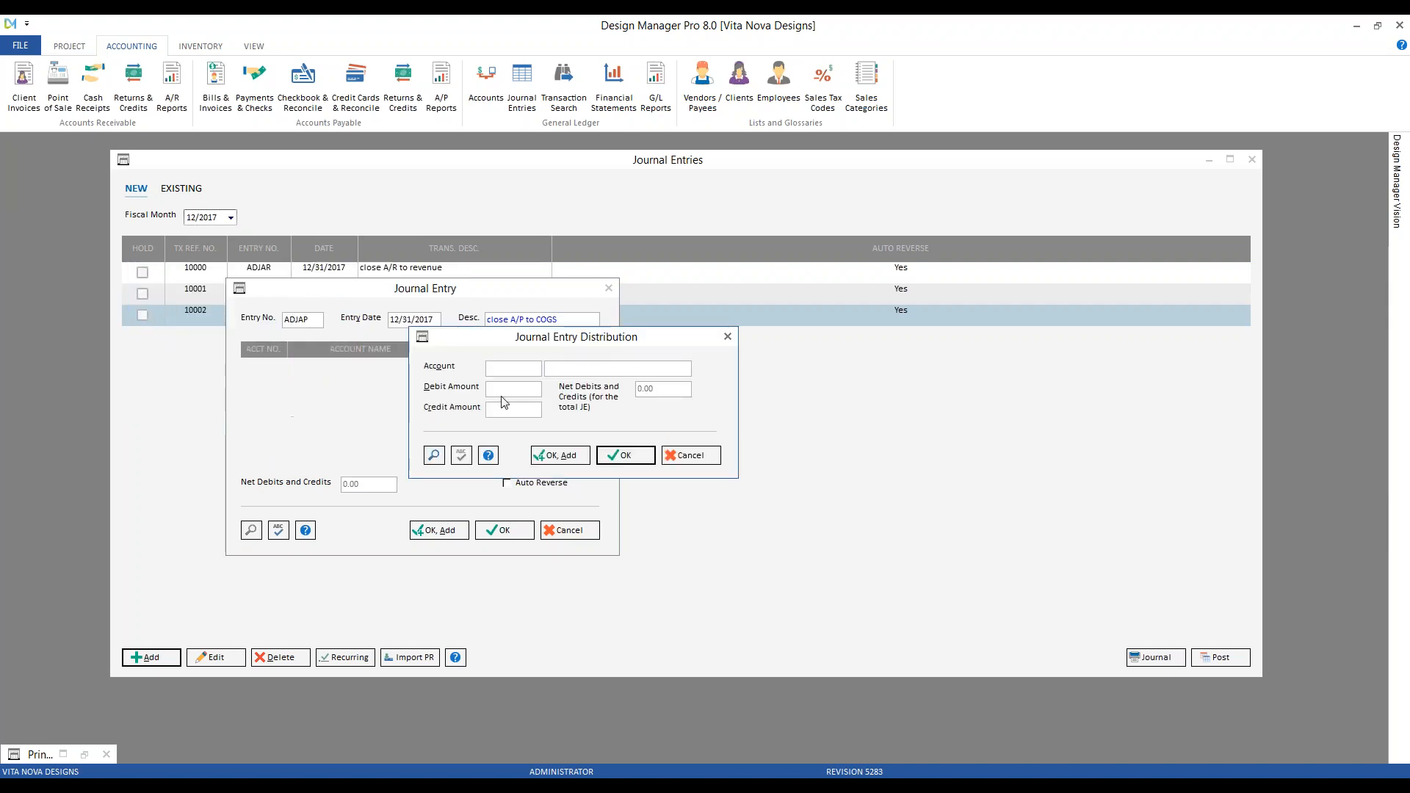
{"action": "left_click", "coordinate": [440, 459]}
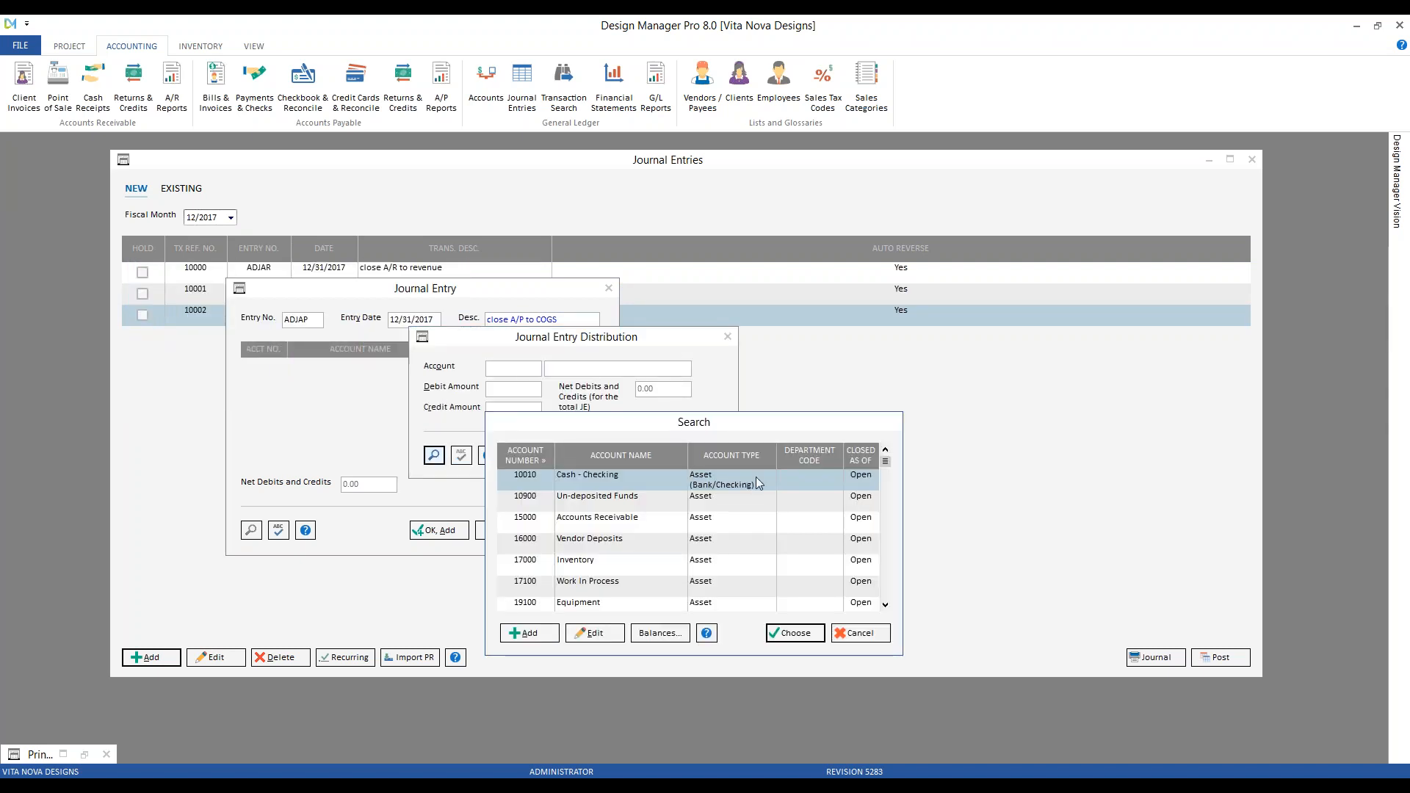
{"action": "type", "text": "2"}
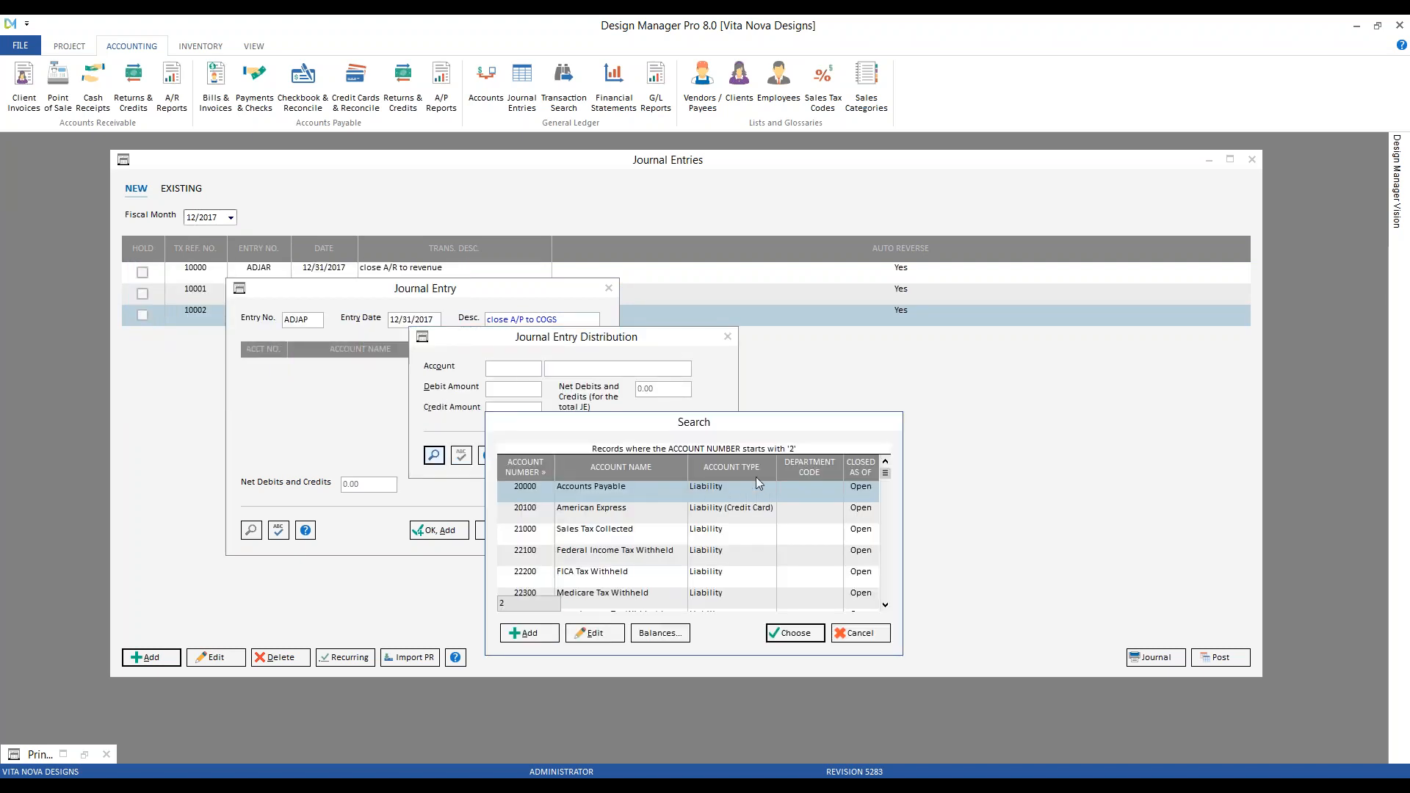
{"action": "left_click", "coordinate": [794, 634]}
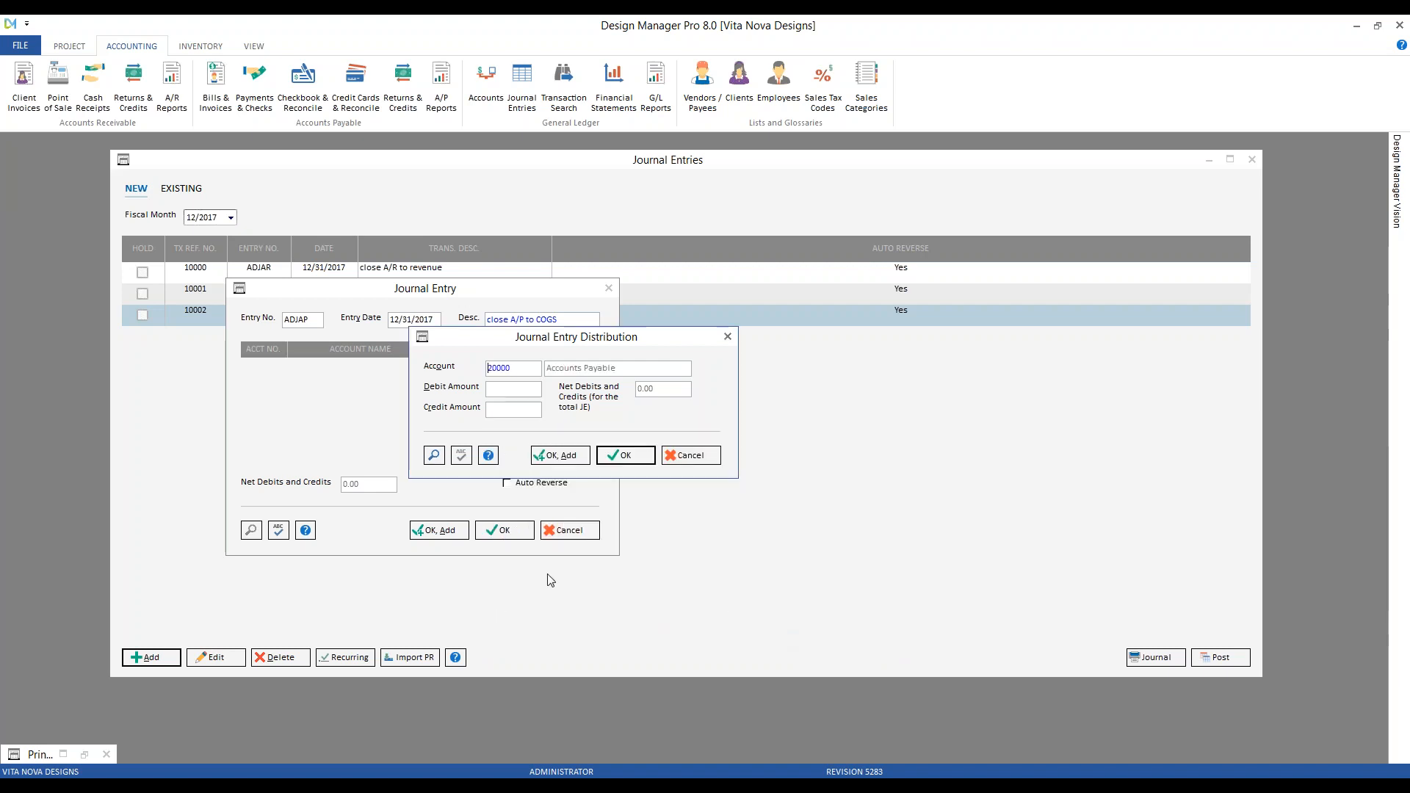
- Copy the Accounts Payable credit balance from the Trial Balance preview and paste 9,377.00 as the line's debit amount
{"action": "left_click", "coordinate": [84, 754]}
{"action": "left_click", "coordinate": [787, 423]}
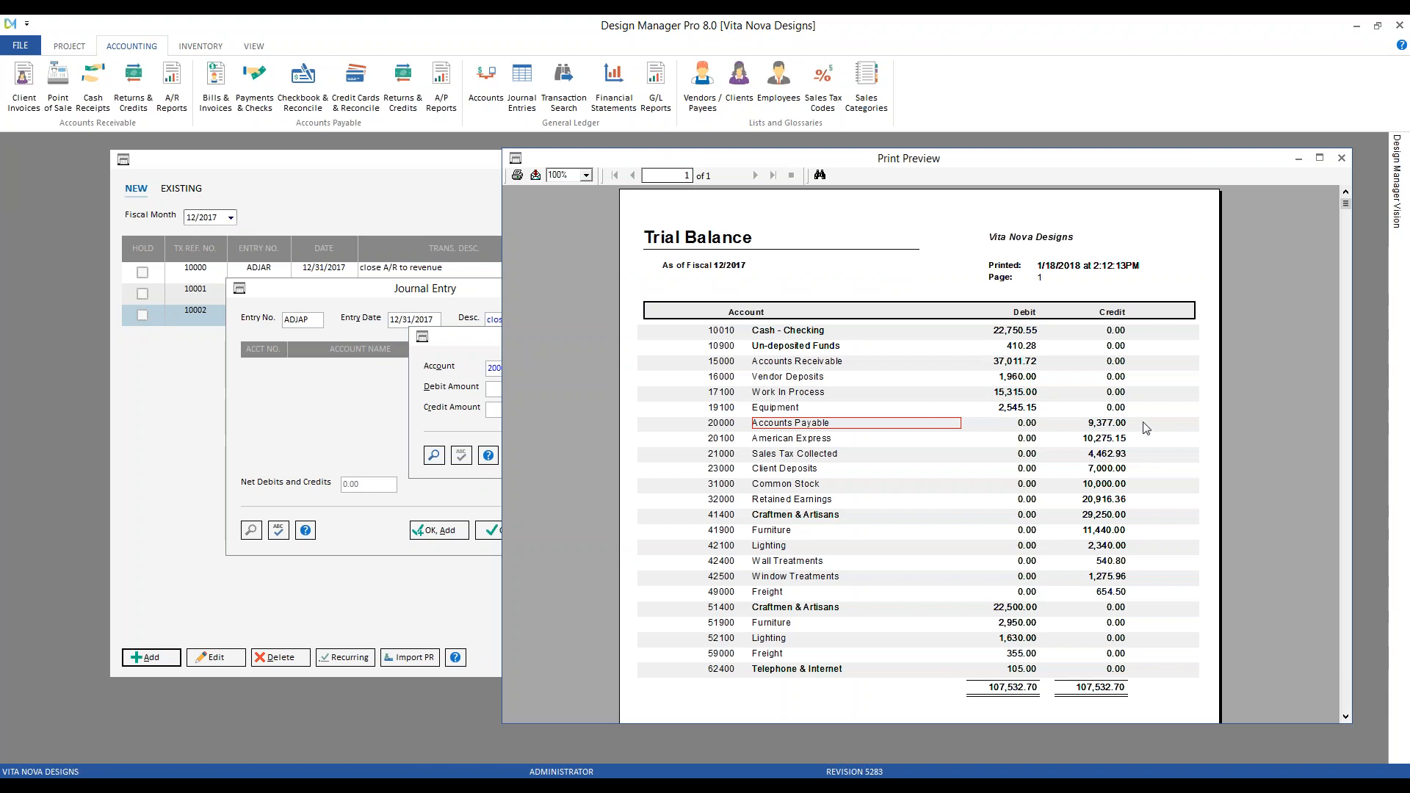
{"action": "right_click", "coordinate": [1106, 425]}
{"action": "left_click", "coordinate": [1142, 461]}
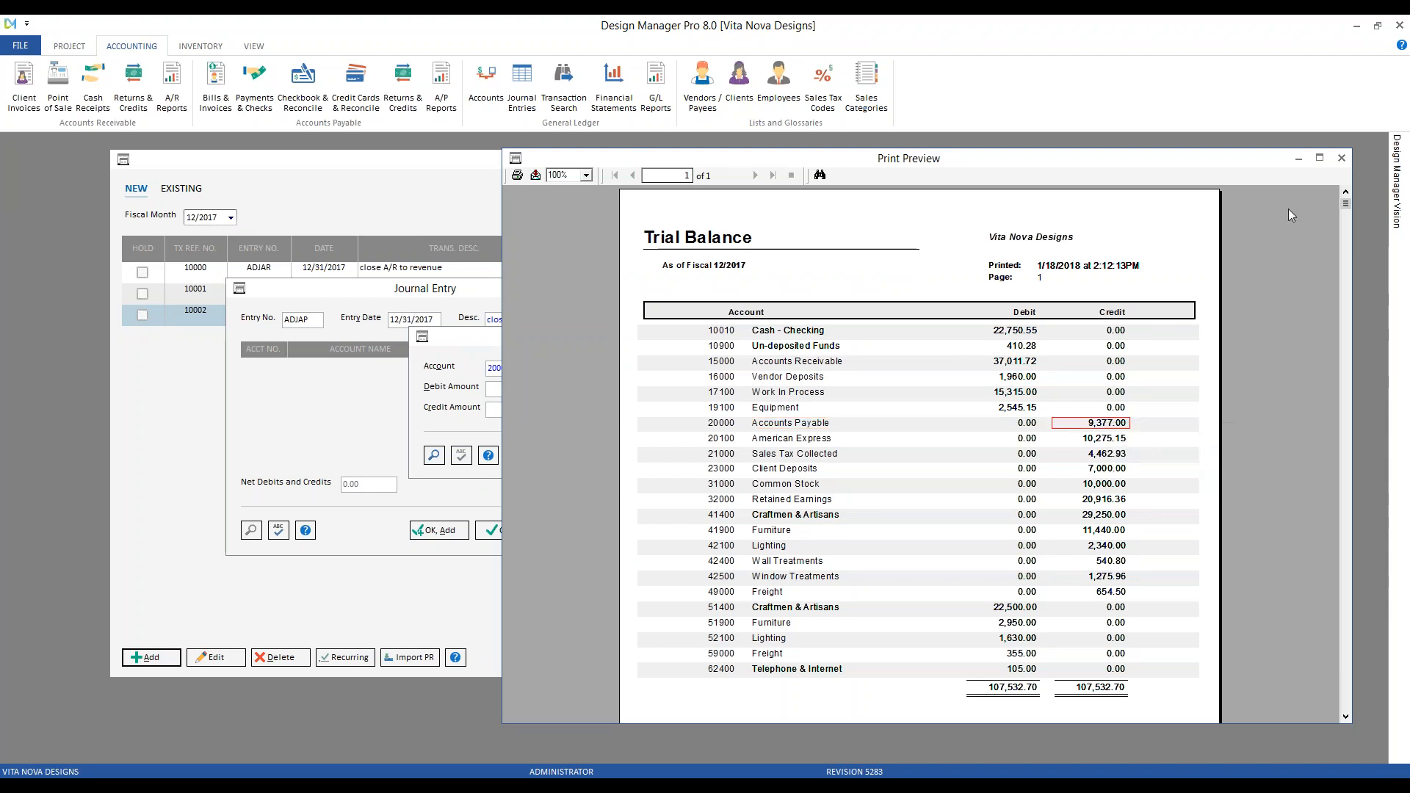
{"action": "left_click", "coordinate": [1297, 159]}
{"action": "right_click", "coordinate": [518, 389]}
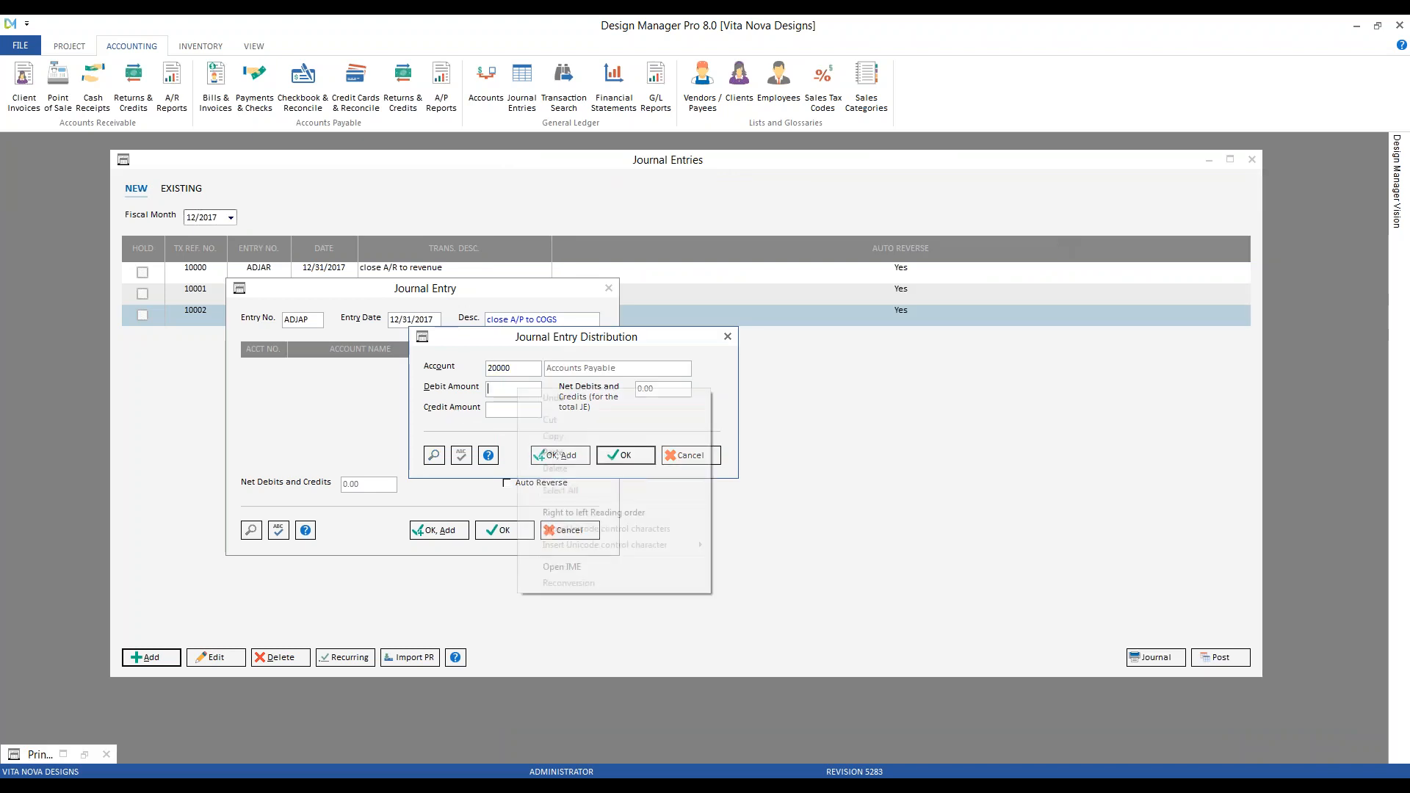
{"action": "left_click", "coordinate": [552, 451]}
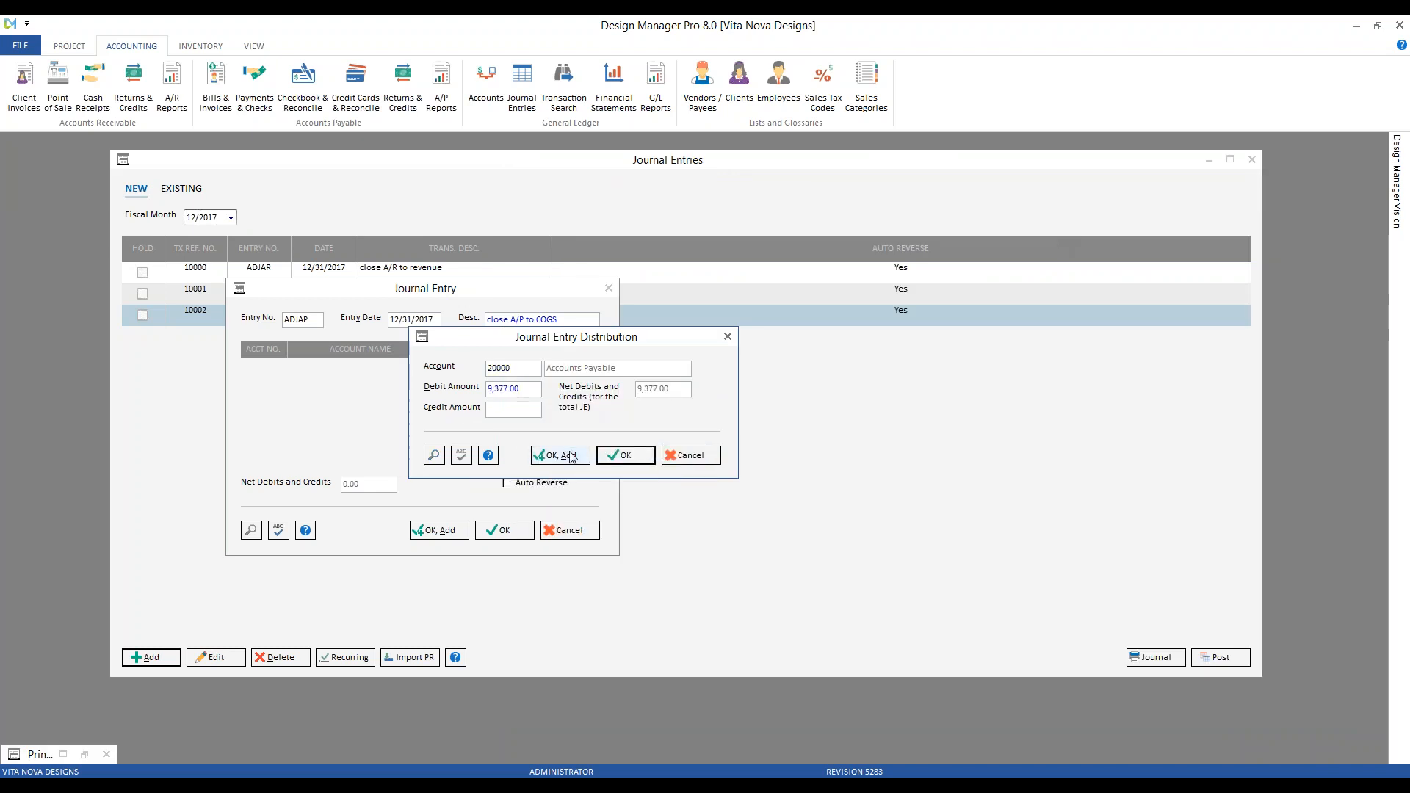
- Assign the second ADJAP distribution line to account 59999, Unpaid Costs and Expenses
{"action": "left_click", "coordinate": [434, 456]}
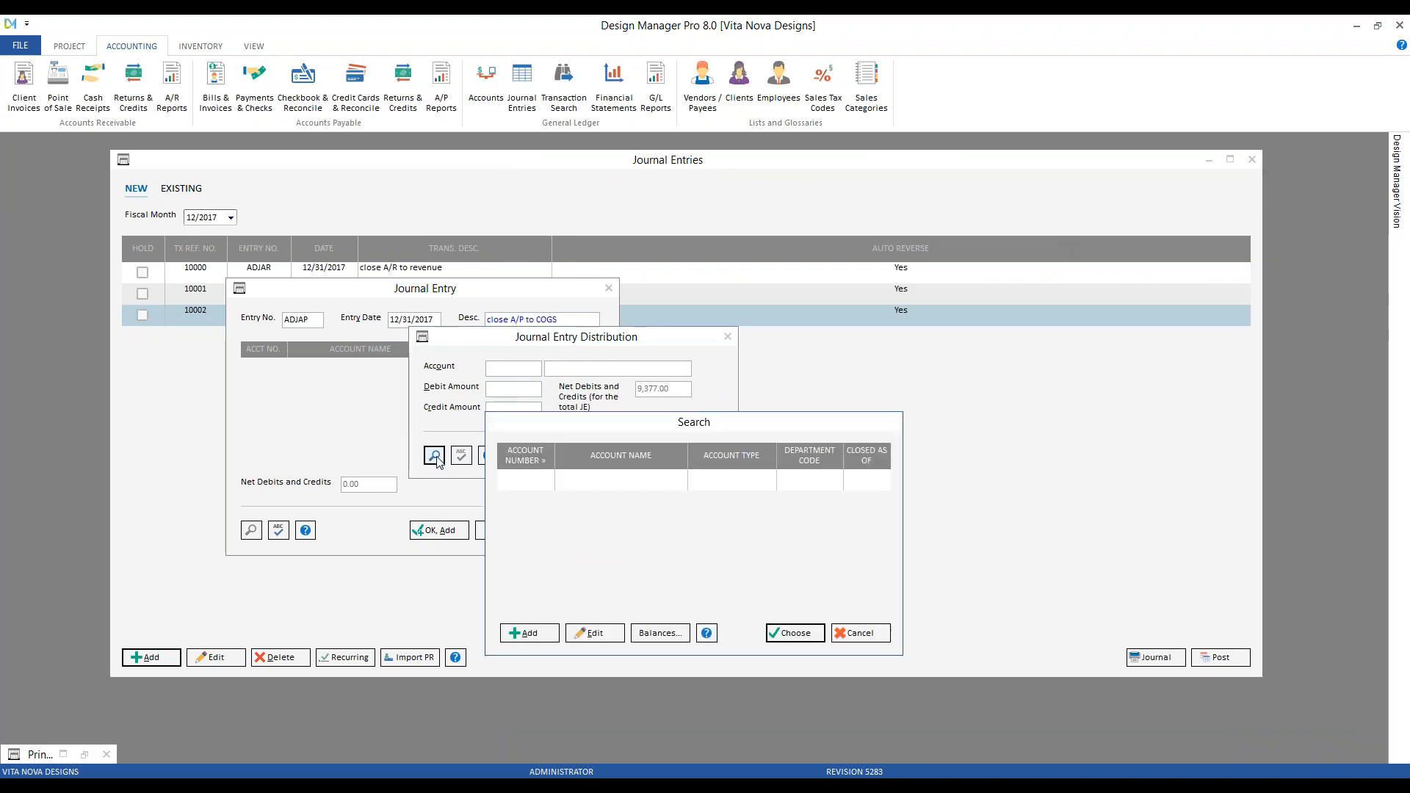
{"action": "type", "text": "59"}
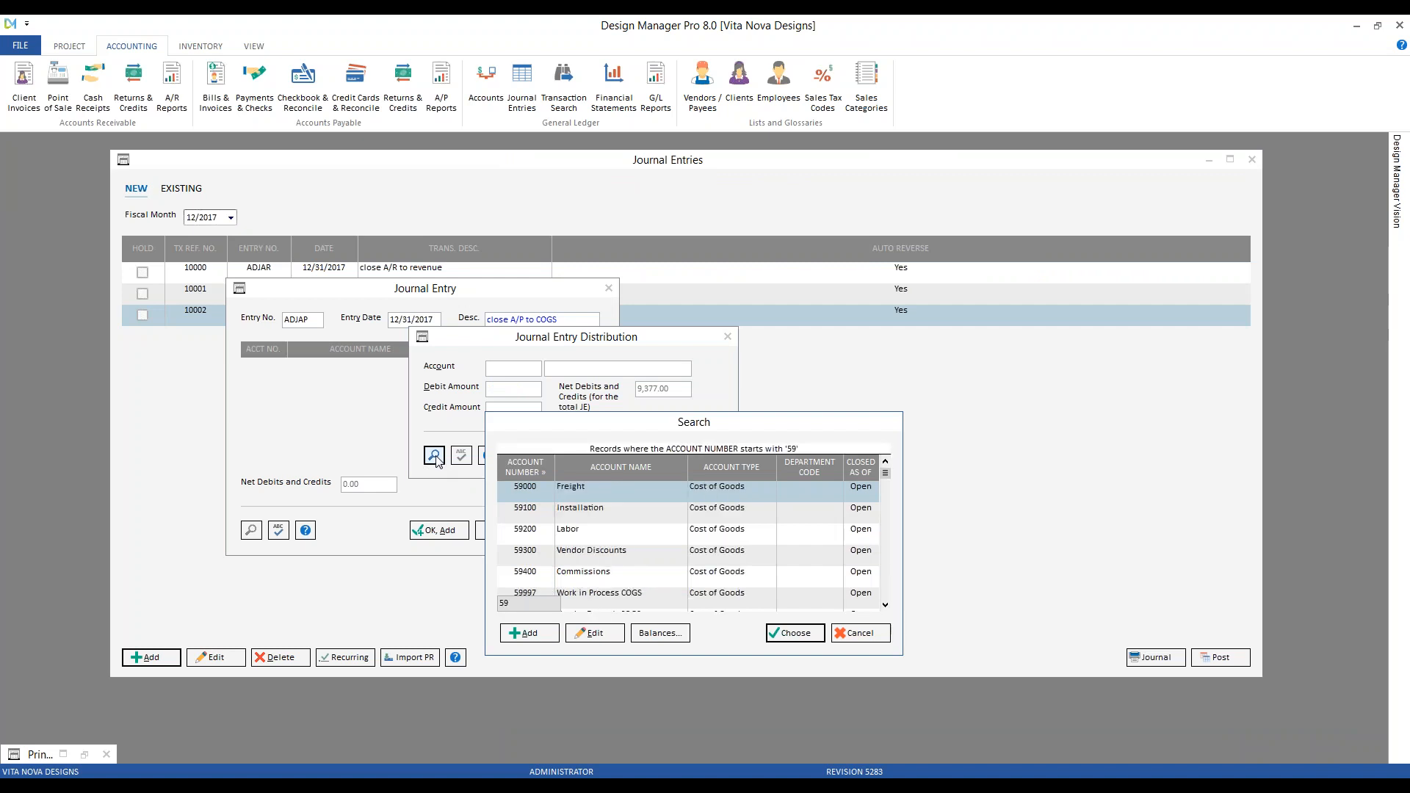
{"action": "type", "text": "9"}
{"action": "left_click", "coordinate": [665, 539]}
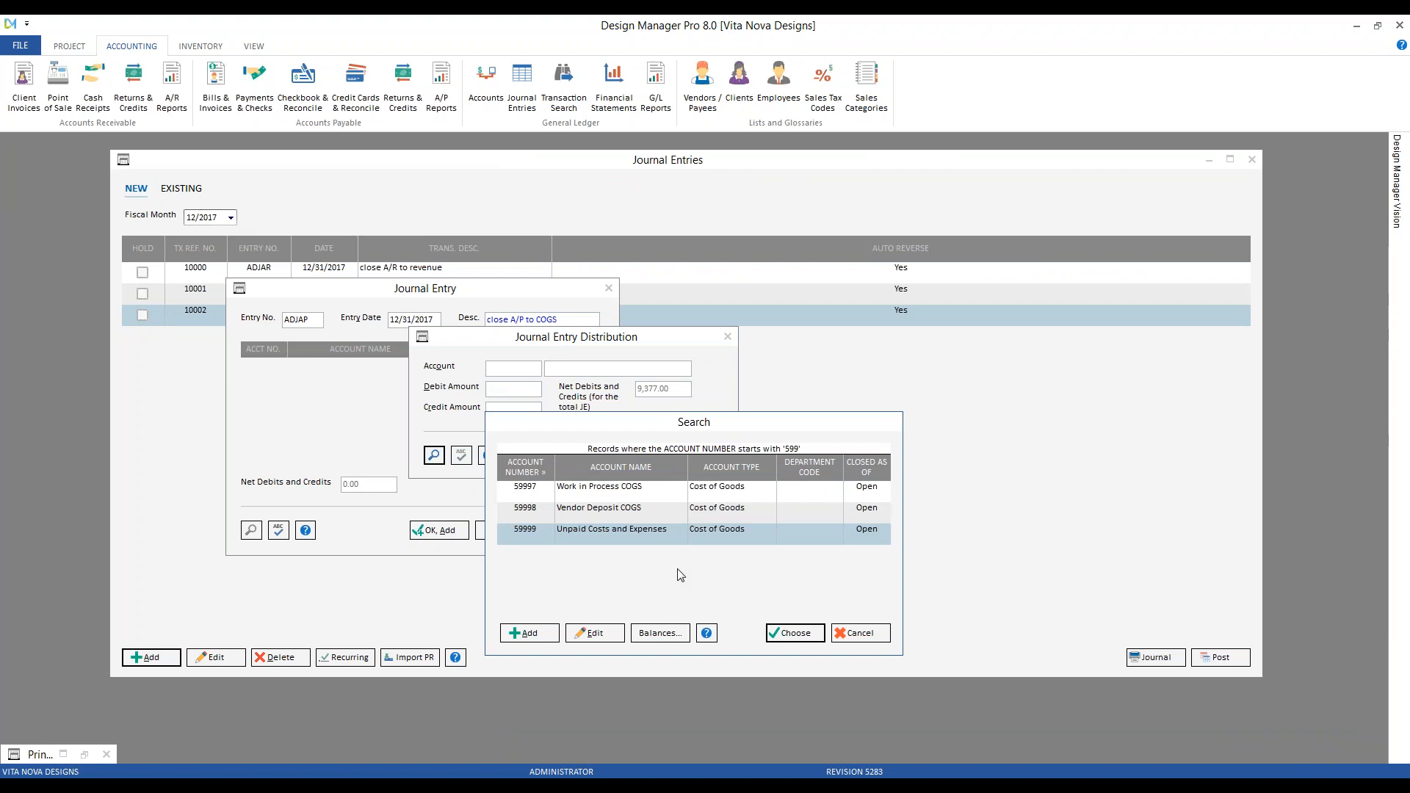
{"action": "left_click", "coordinate": [792, 631]}
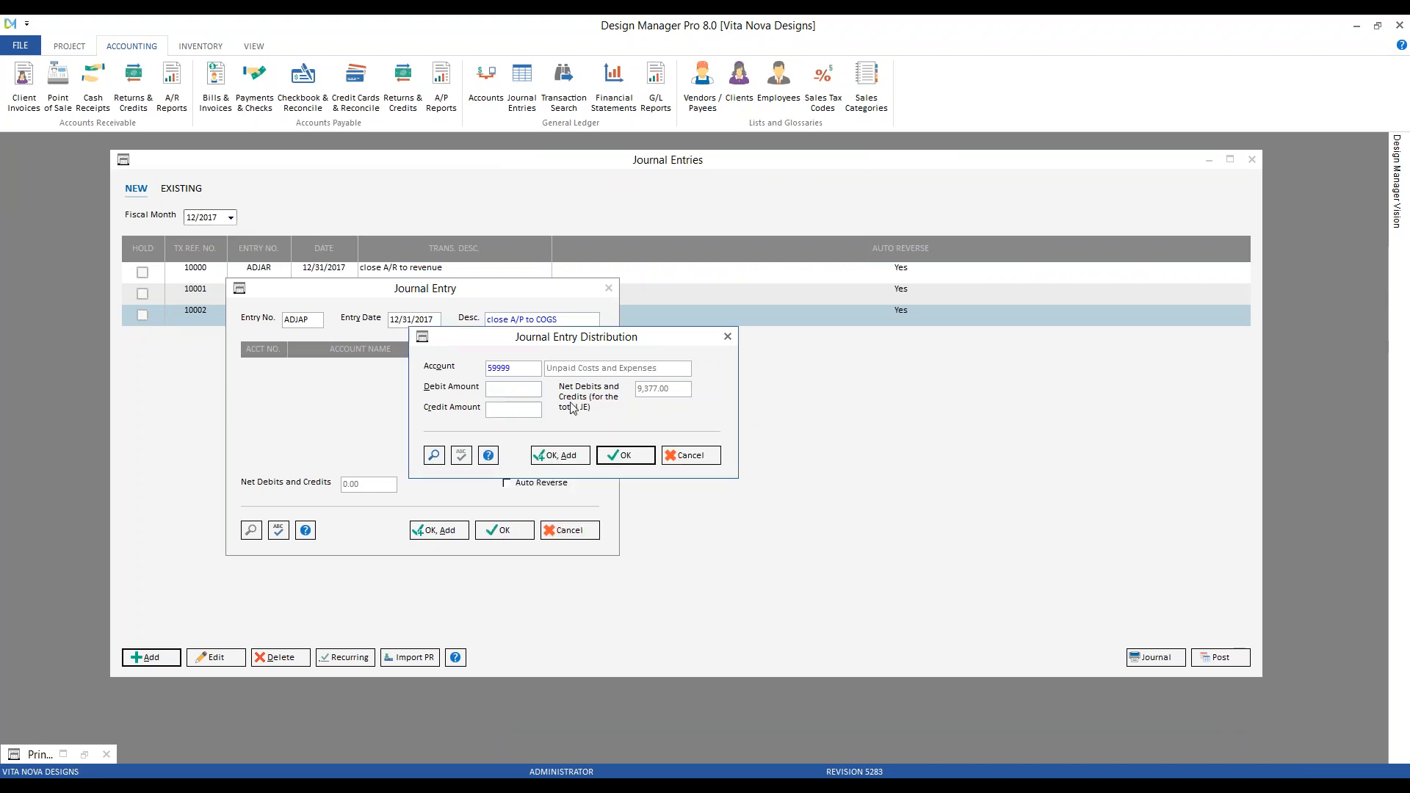
- Paste 9,377.00 as the Unpaid Costs and Expenses credit amount and save the line
{"action": "right_click", "coordinate": [497, 411]}
{"action": "left_click", "coordinate": [529, 476]}
{"action": "left_click", "coordinate": [625, 455]}
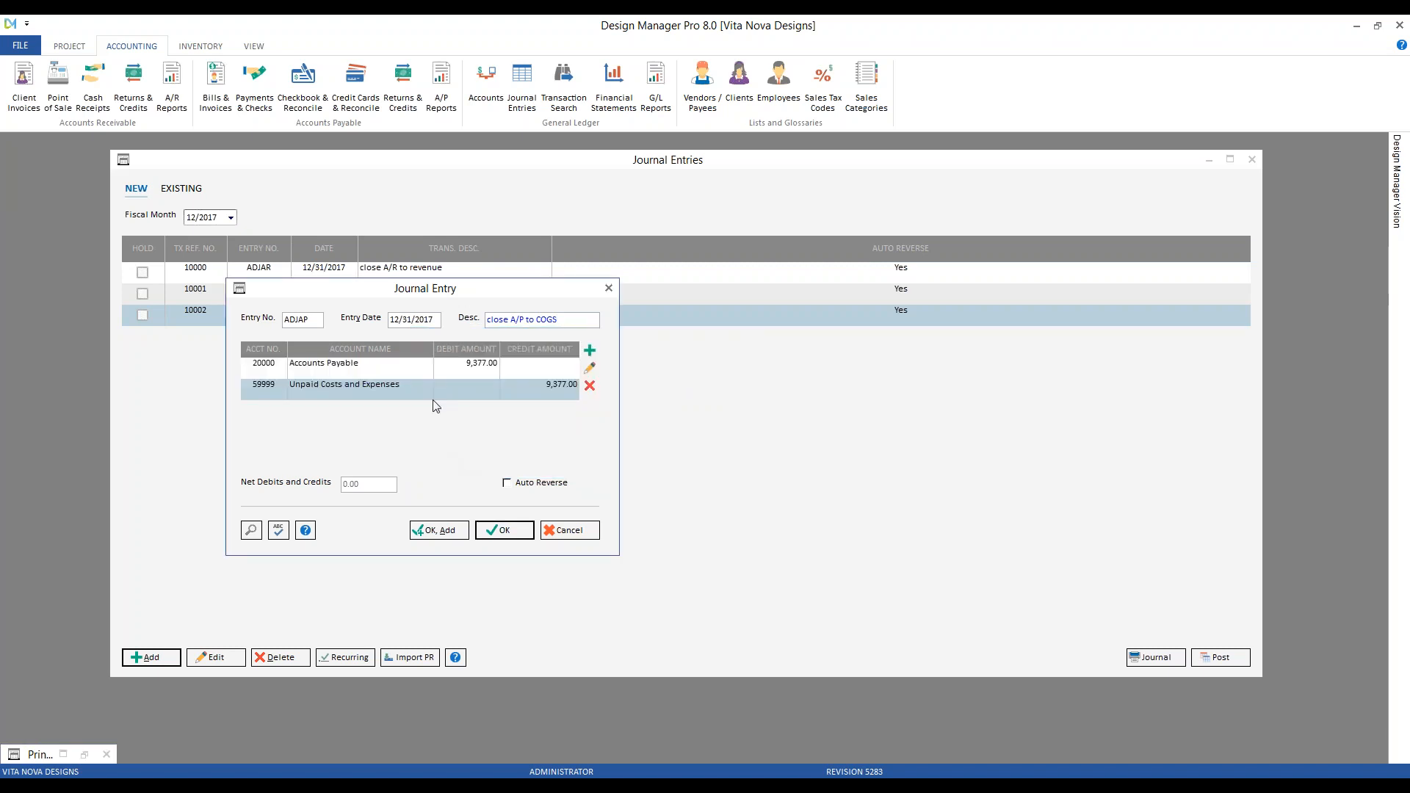
- Check the two ADJAP distribution lines, then set the entry to auto reverse and save it
{"action": "left_click", "coordinate": [444, 368]}
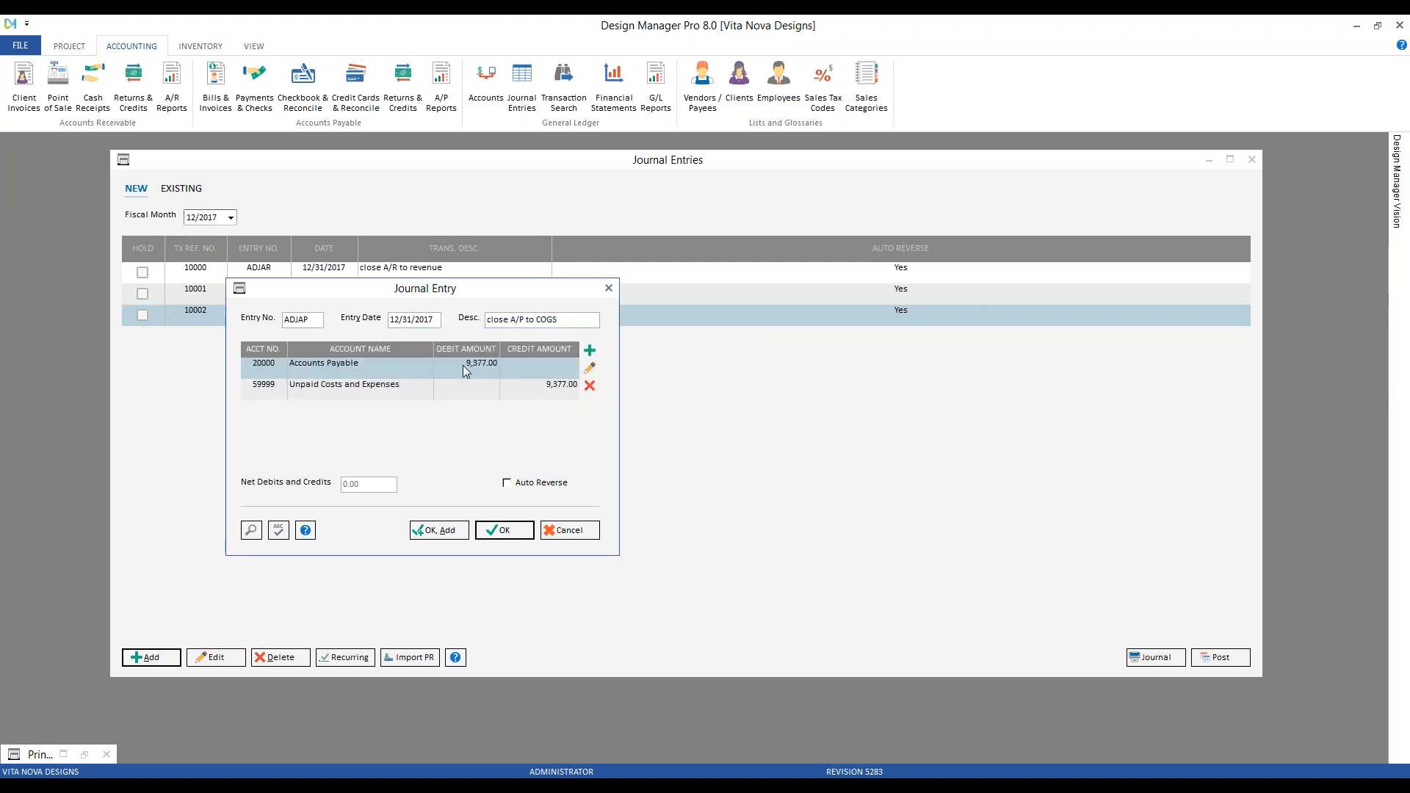
{"action": "left_click", "coordinate": [534, 386]}
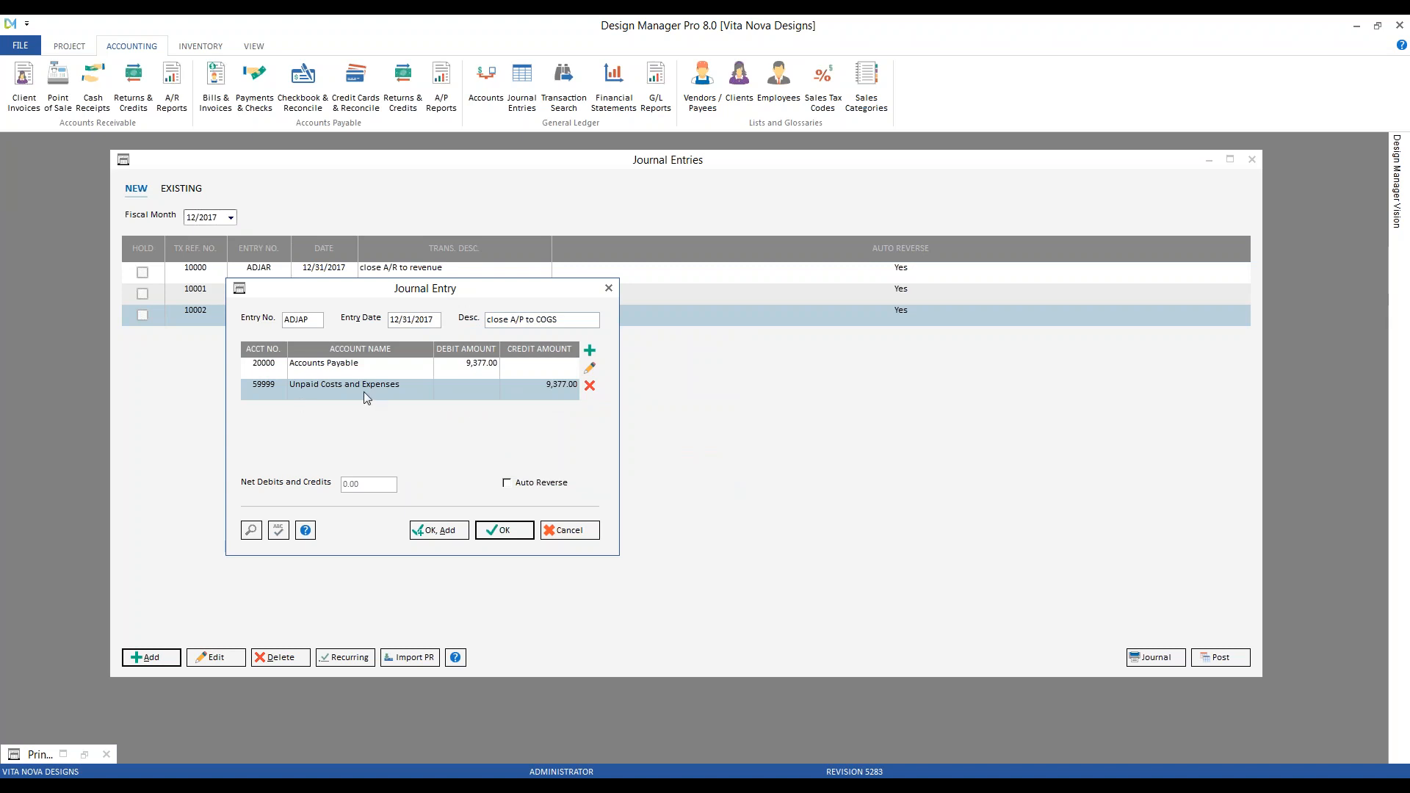
{"action": "left_click", "coordinate": [544, 483]}
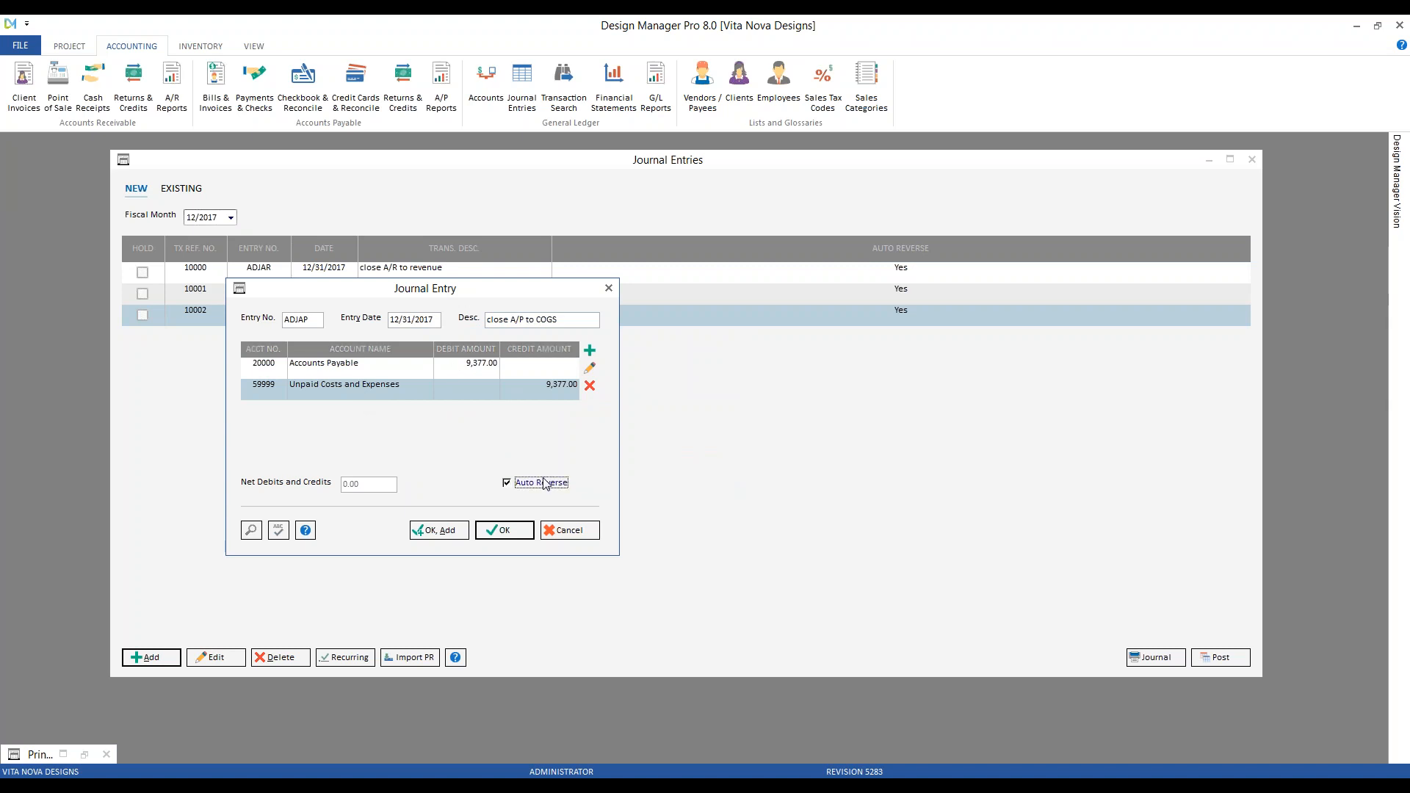
{"action": "left_click", "coordinate": [525, 530]}
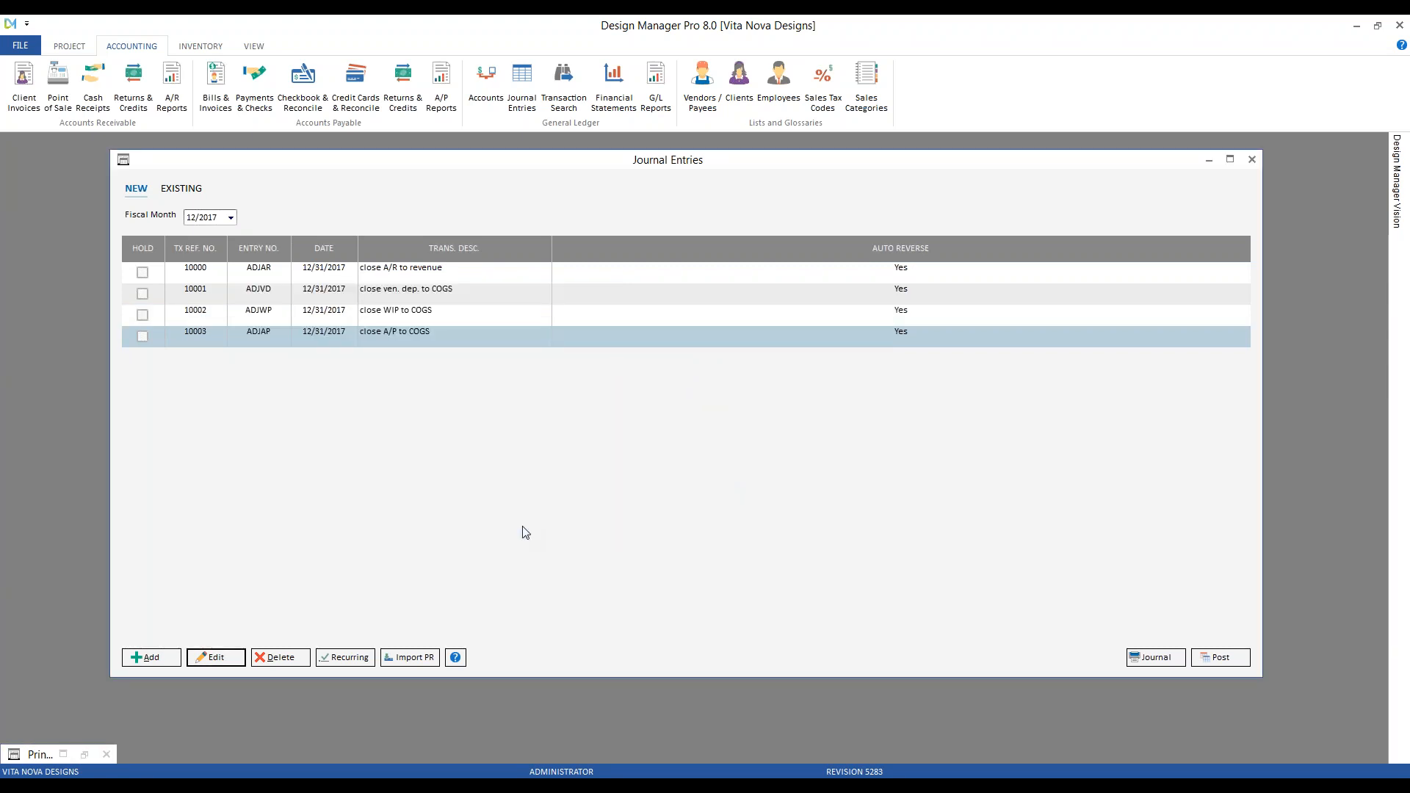
- Add journal entry ADJKD dated 12/31 with the description "close client dep. to revenue"
{"action": "left_click", "coordinate": [149, 657]}
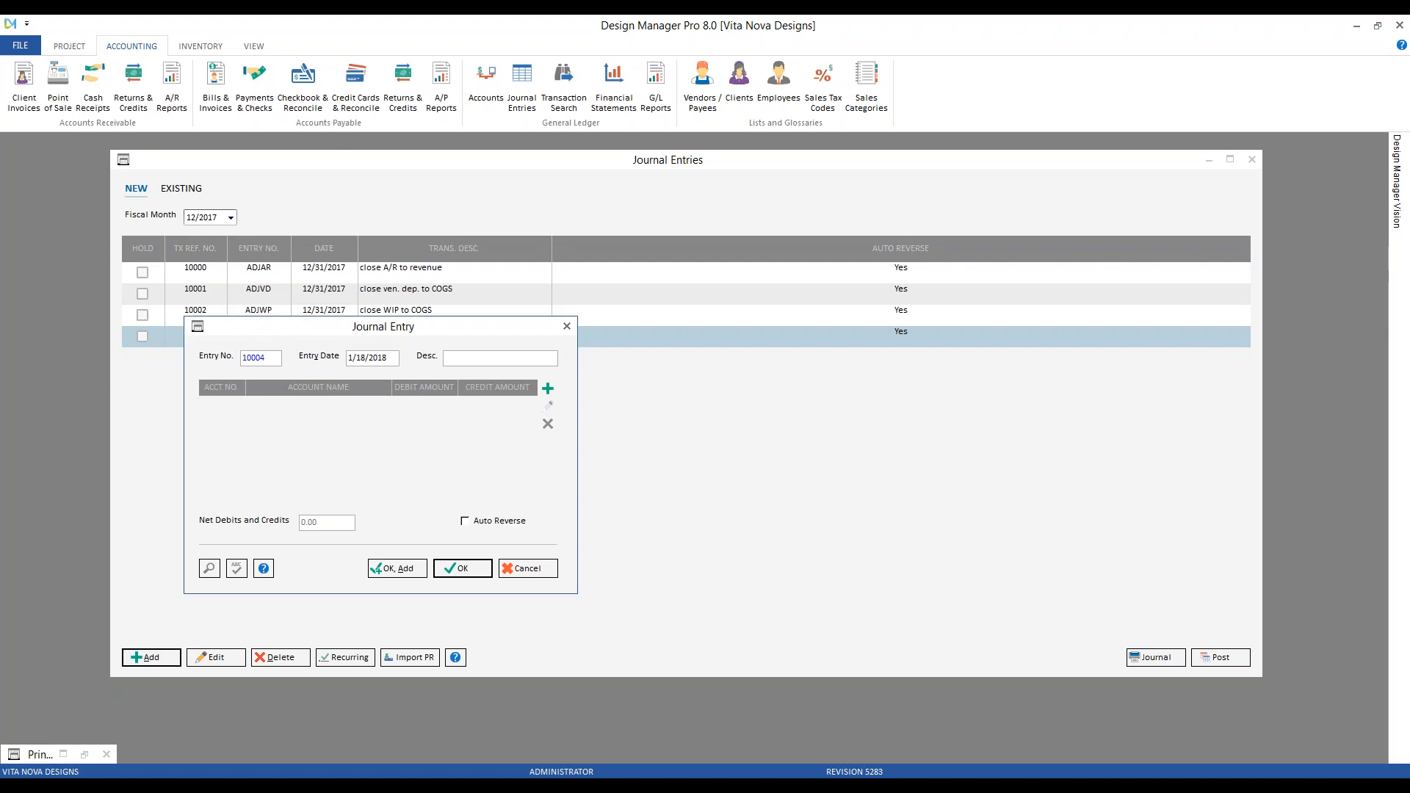
{"action": "type", "text": "AD"}
{"action": "type", "text": "JK"}
{"action": "type", "text": "D"}
{"action": "key", "text": "Tab"}
{"action": "key", "text": "shift+End"}
{"action": "type", "text": "12/31"}
{"action": "key", "text": "Tab"}
{"action": "type", "text": "close client dep. to revn"}
{"action": "key", "text": "BackSpace"}
{"action": "type", "text": "enue"}
- Add a distribution line to the client deposit entry and assign it to account 23000, Client Deposits
{"action": "left_click", "coordinate": [547, 389]}
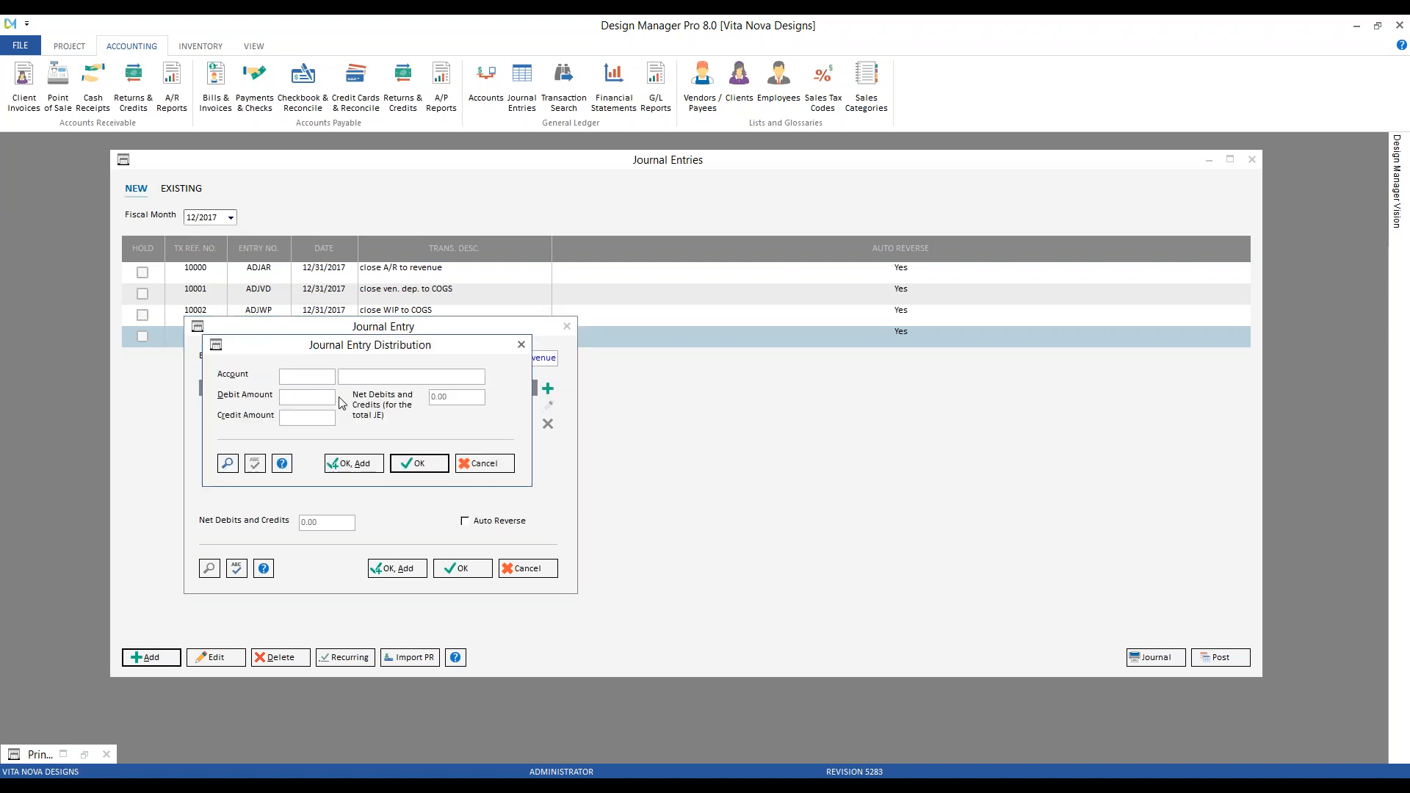
{"action": "left_click", "coordinate": [229, 468]}
{"action": "type", "text": "23"}
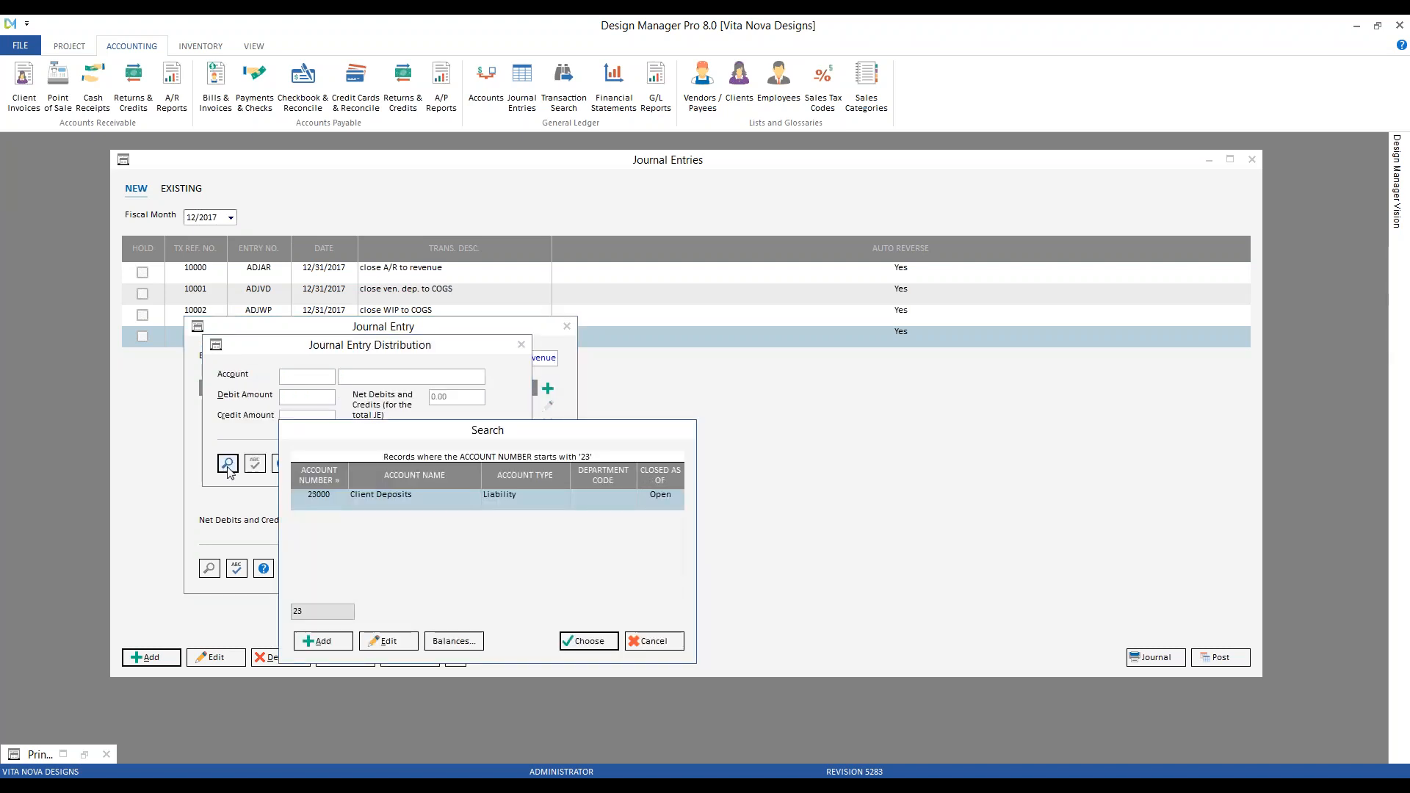
{"action": "left_click", "coordinate": [586, 641]}
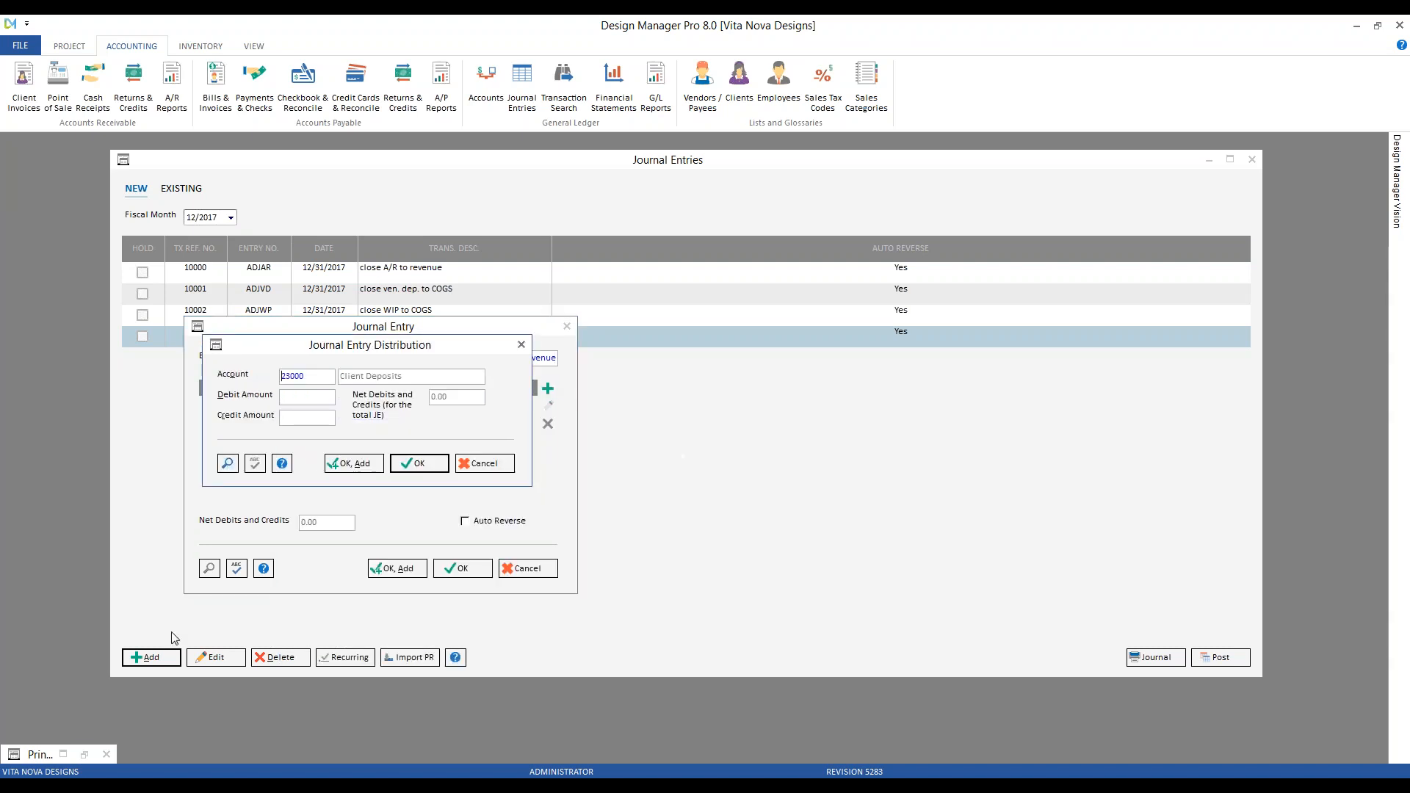
- Copy the 7,000.00 Client Deposits credit from the Trial Balance, paste it as the 23000 line's debit amount, and save with another line
{"action": "left_click", "coordinate": [85, 755]}
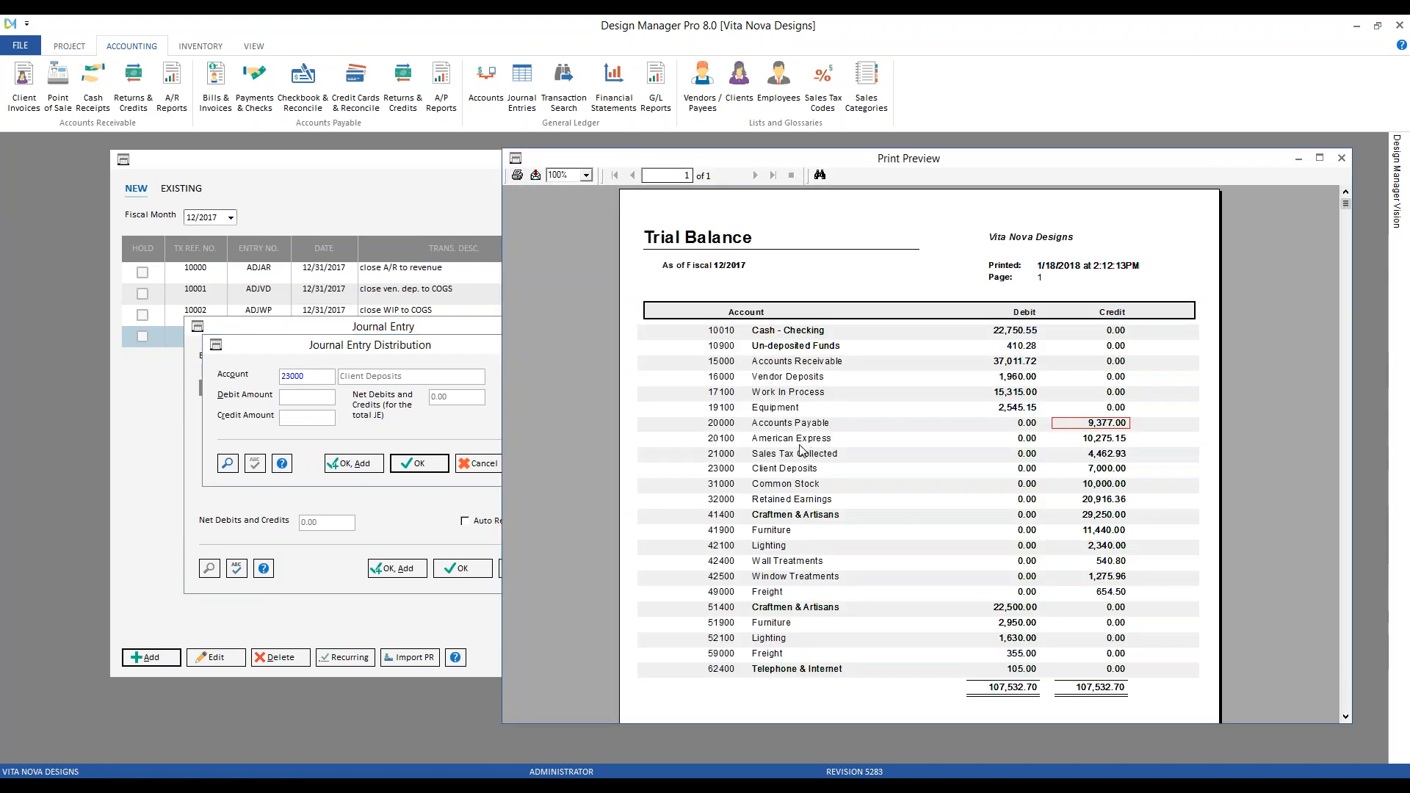
{"action": "left_click", "coordinate": [790, 470]}
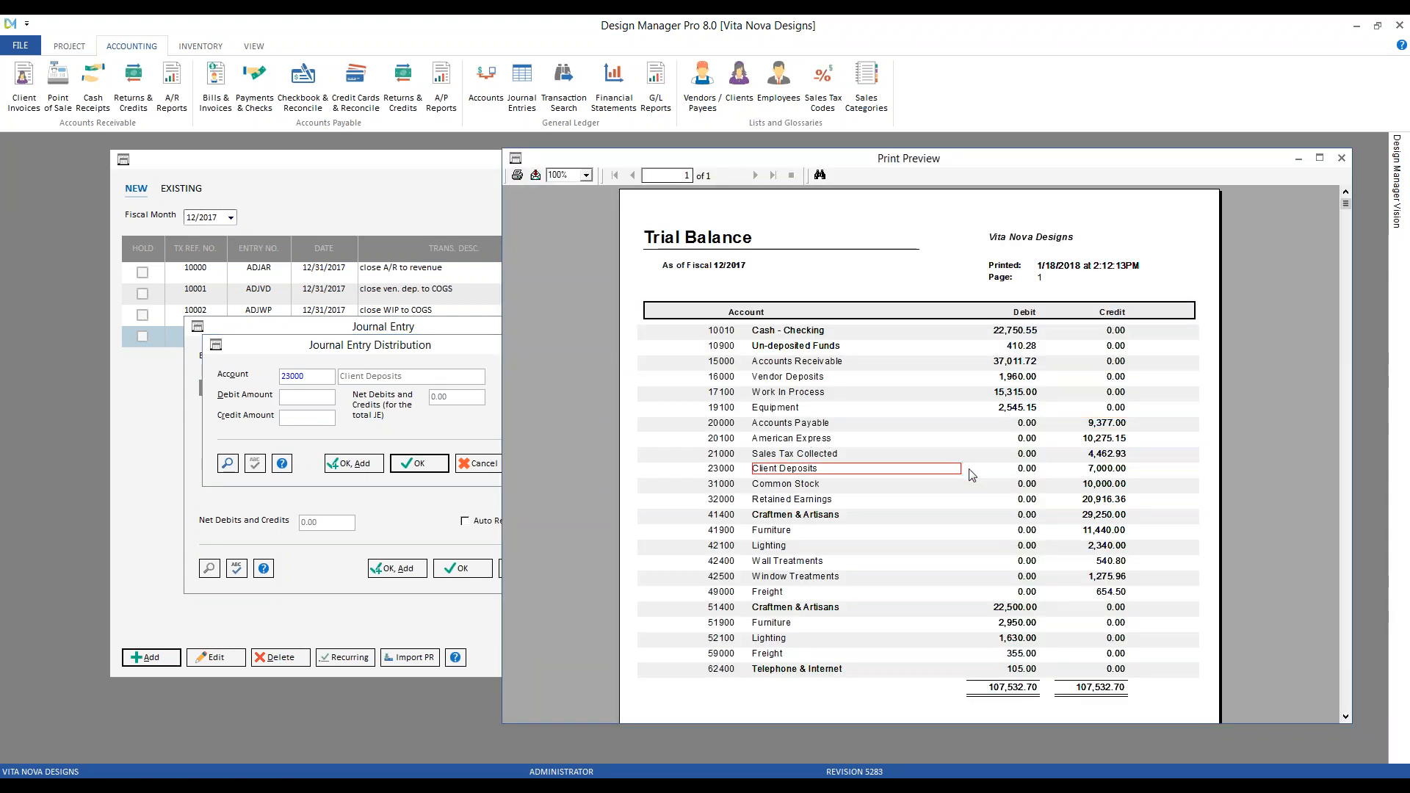
{"action": "left_click", "coordinate": [1126, 471]}
{"action": "right_click", "coordinate": [1126, 470]}
{"action": "left_click", "coordinate": [1172, 500]}
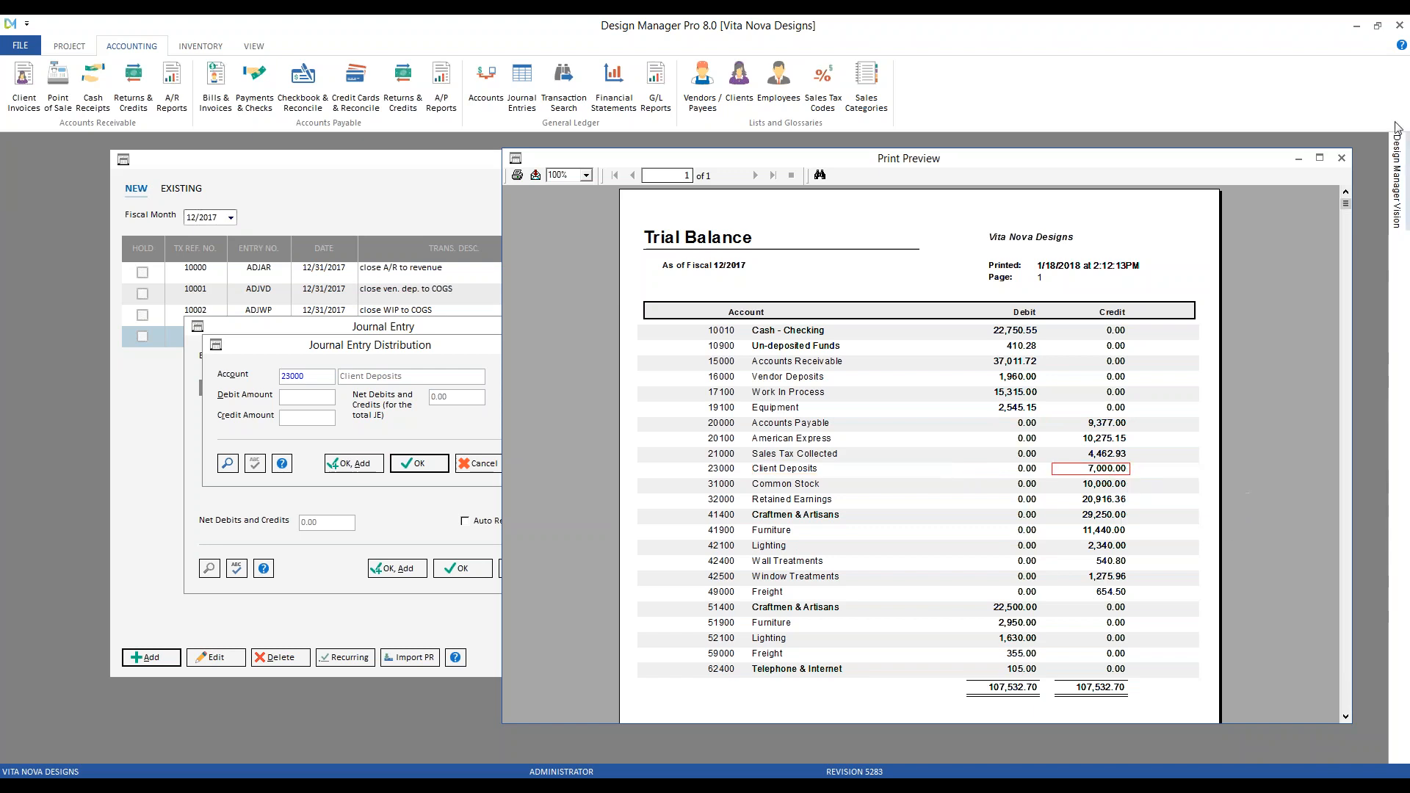
{"action": "left_click", "coordinate": [1298, 160]}
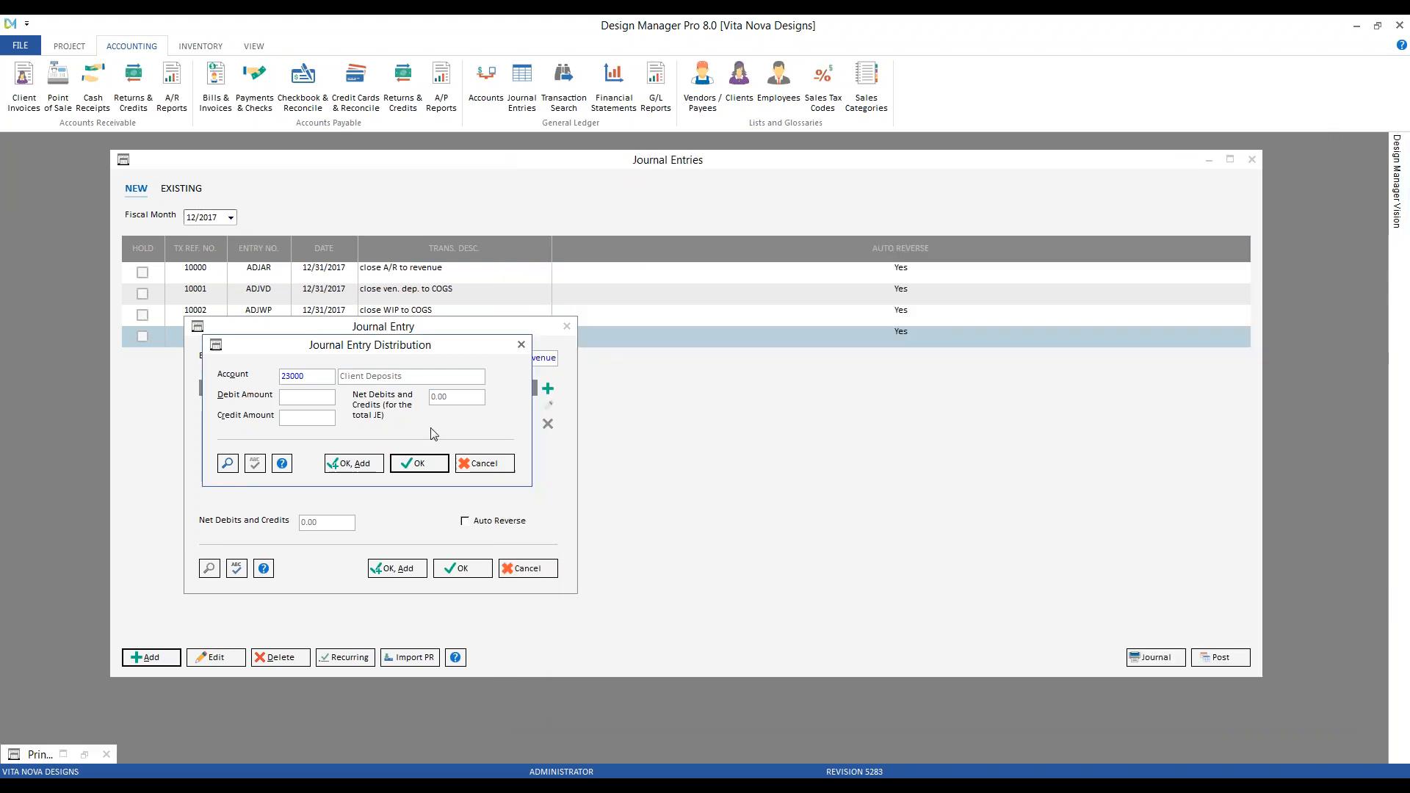
{"action": "right_click", "coordinate": [309, 399]}
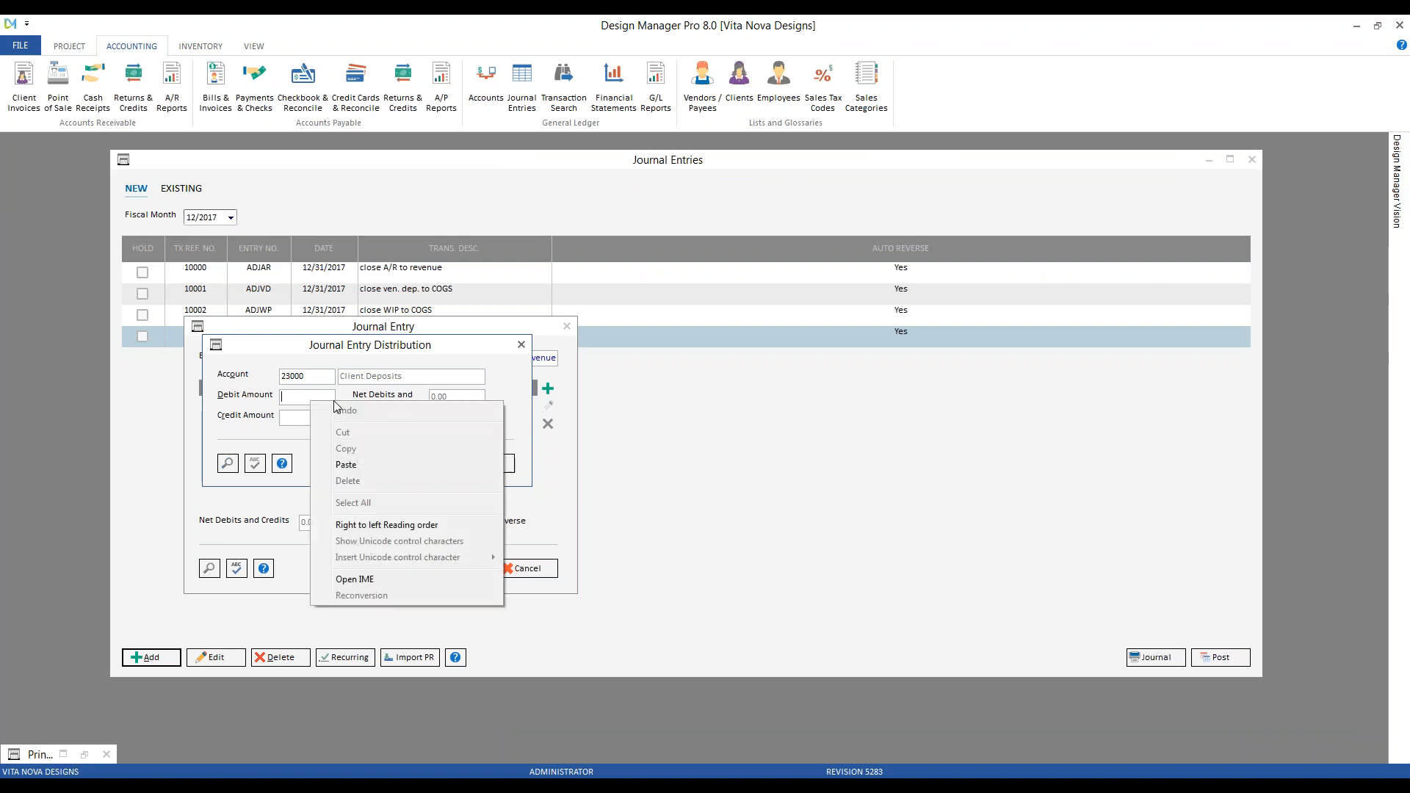
{"action": "left_click", "coordinate": [377, 466]}
{"action": "left_click", "coordinate": [366, 465]}
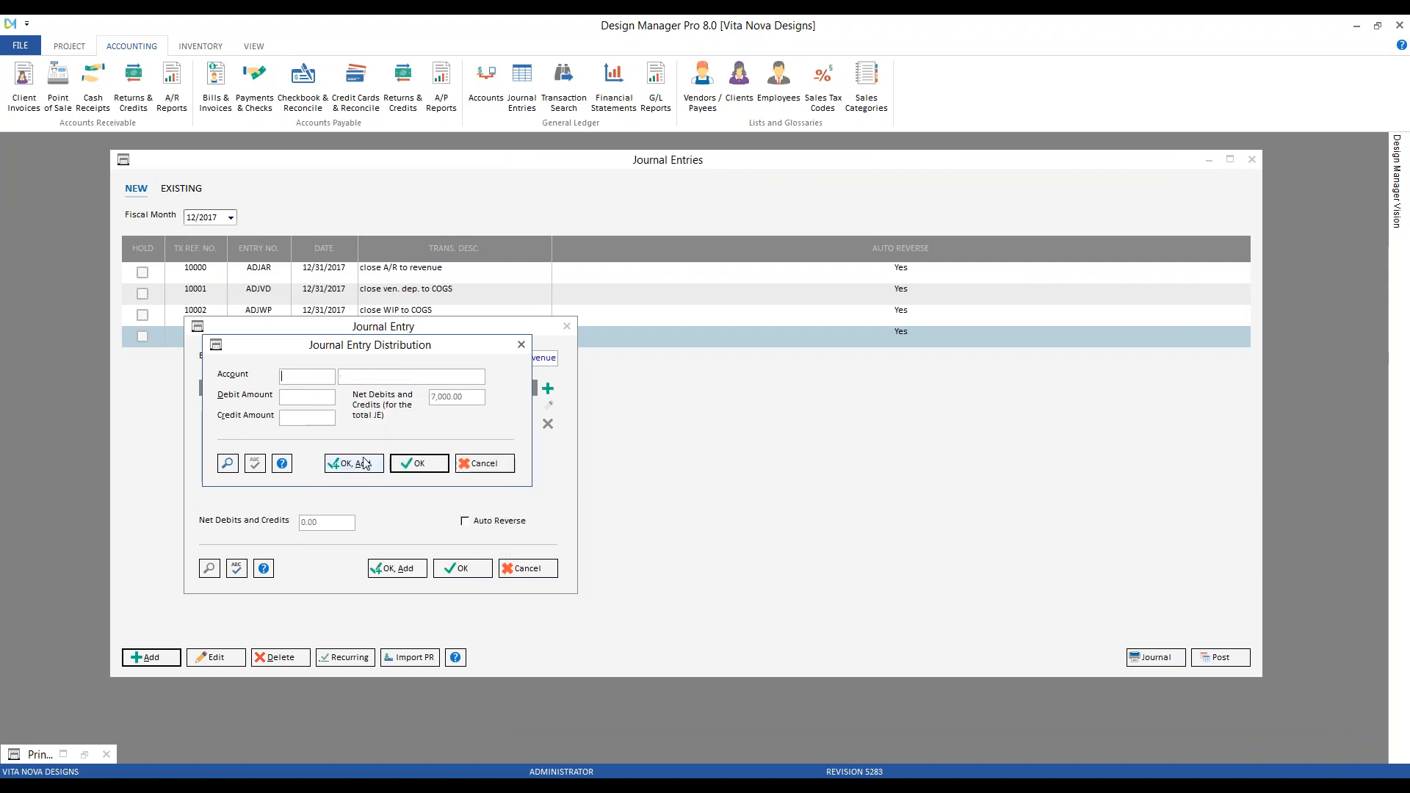
- Assign the new distribution line to account 49998, Client Deposit Revenue, paste 7,000.00 as its credit amount and save the line
{"action": "left_click", "coordinate": [228, 464]}
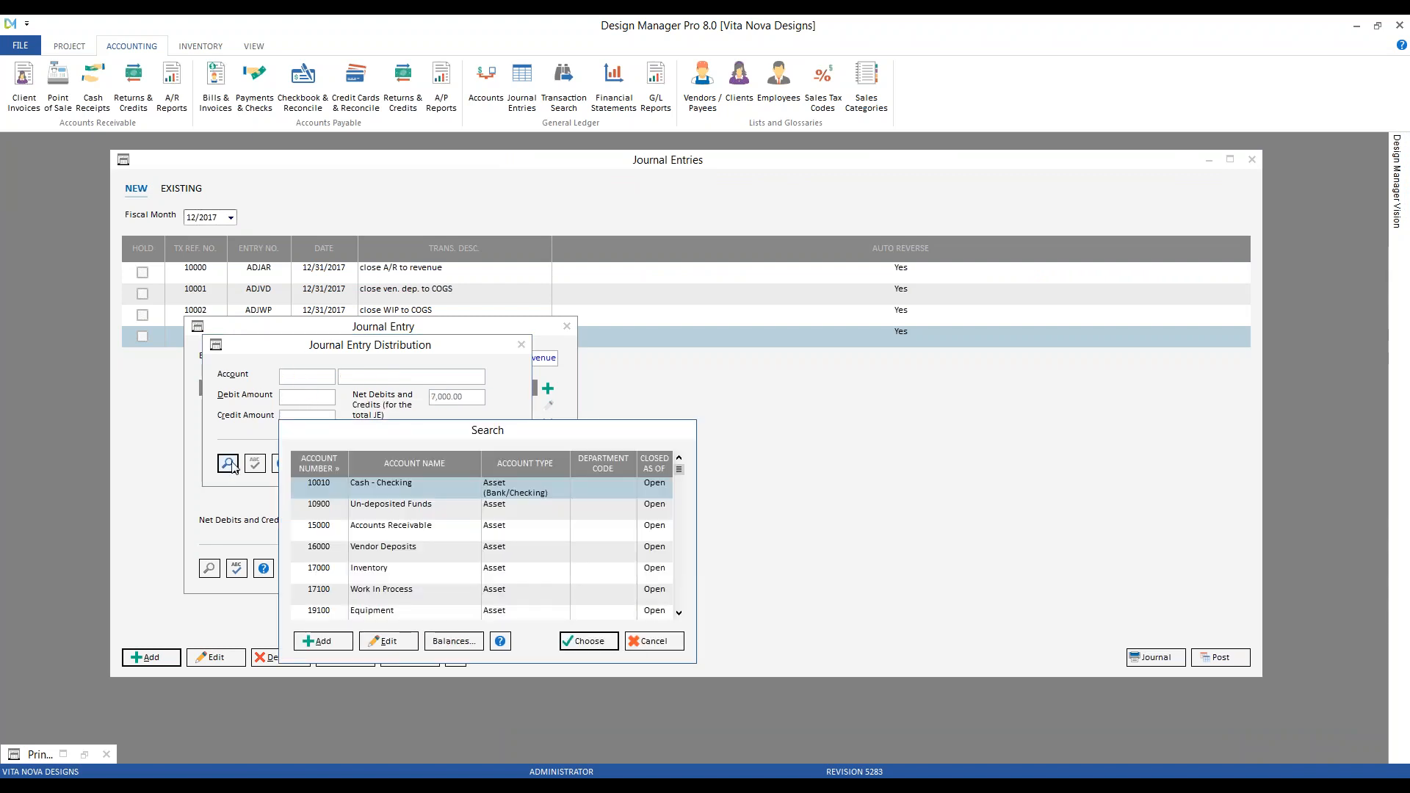
{"action": "type", "text": "499"}
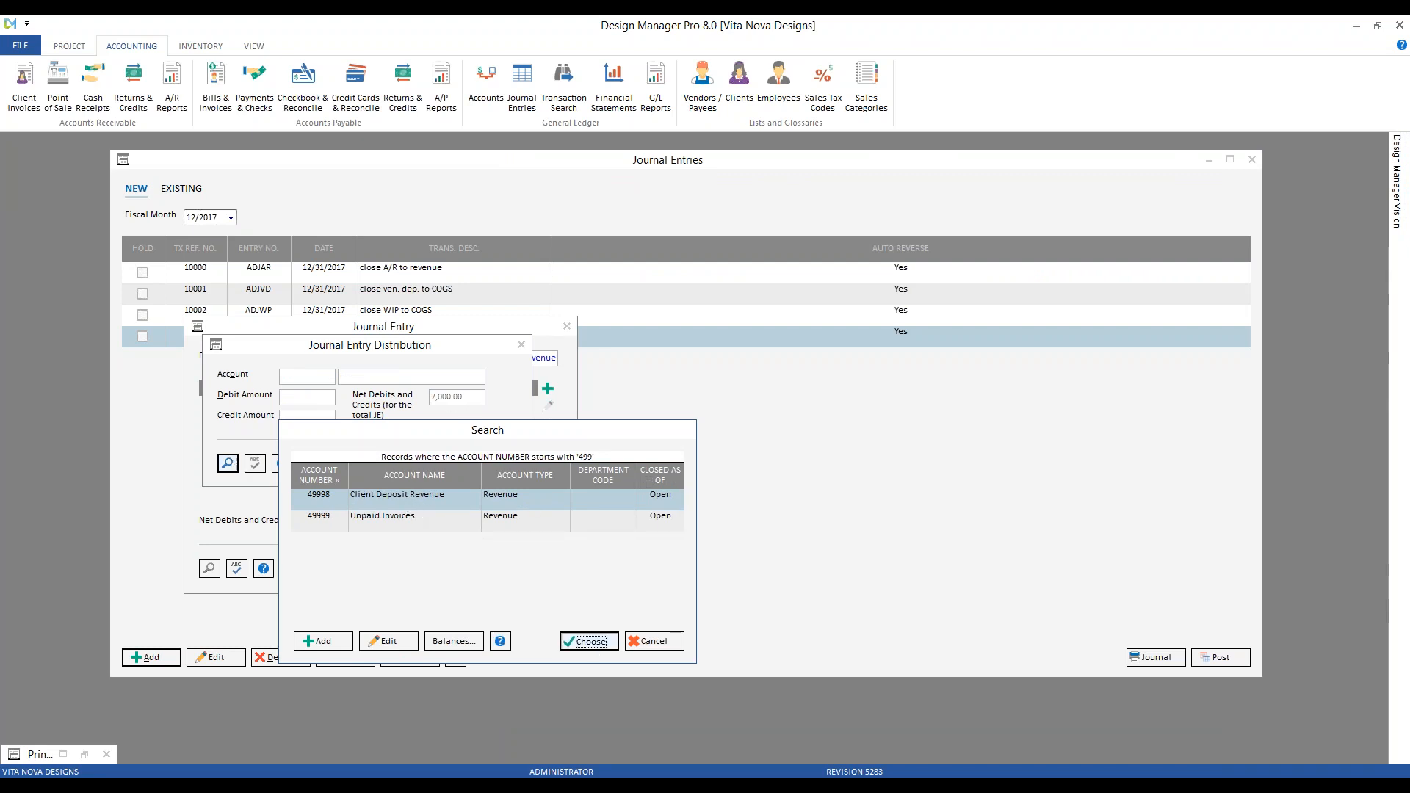
{"action": "left_click", "coordinate": [587, 640]}
{"action": "right_click", "coordinate": [330, 416]}
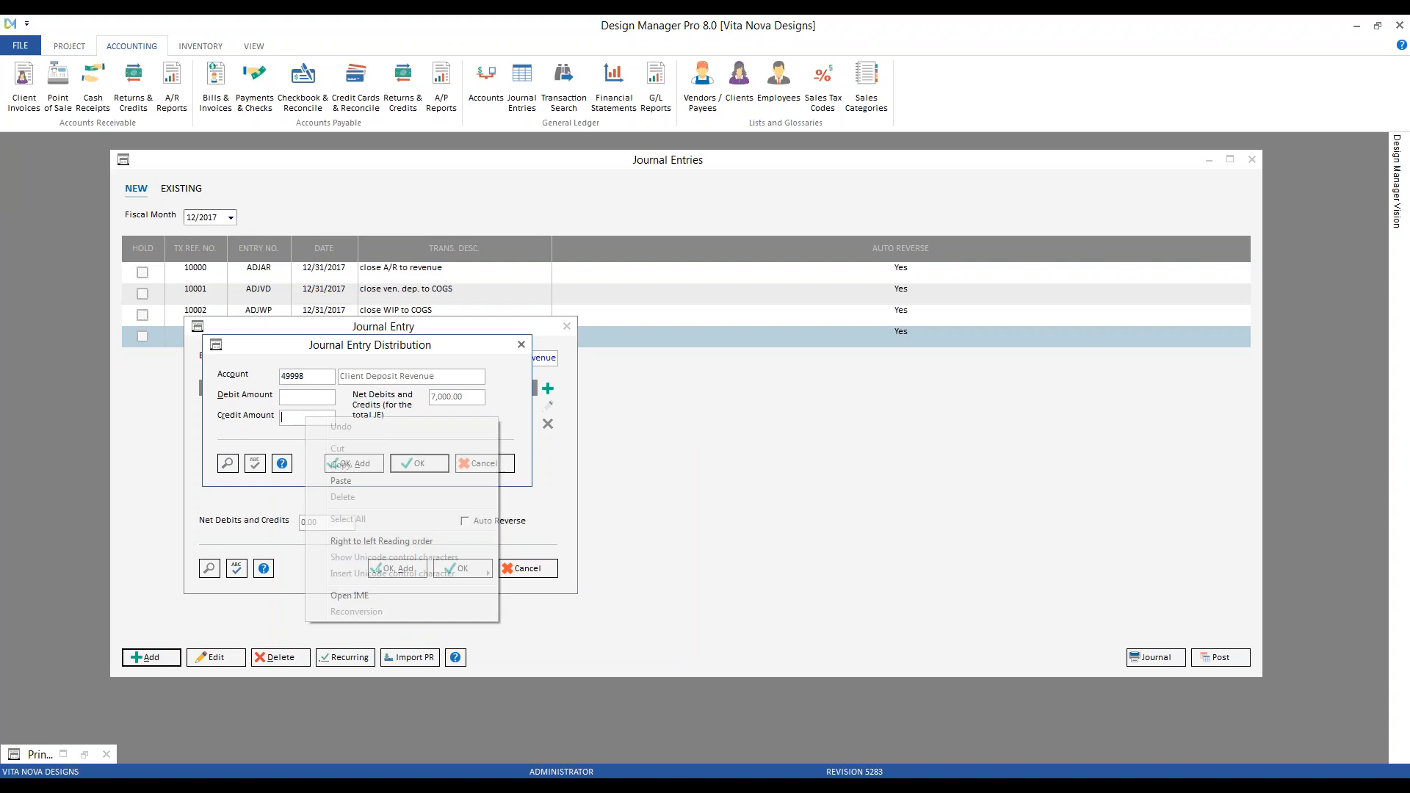
{"action": "left_click", "coordinate": [332, 478]}
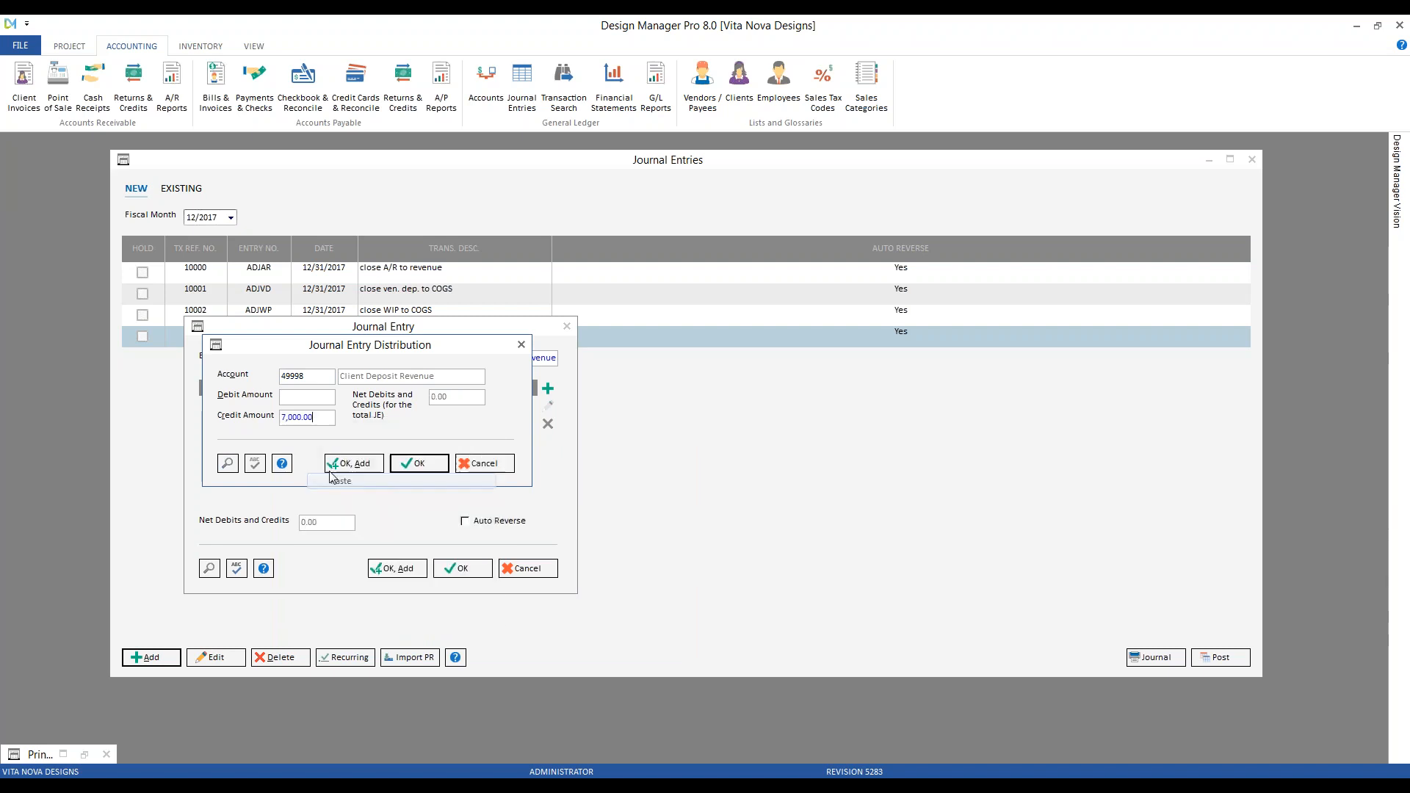
{"action": "left_click", "coordinate": [416, 463]}
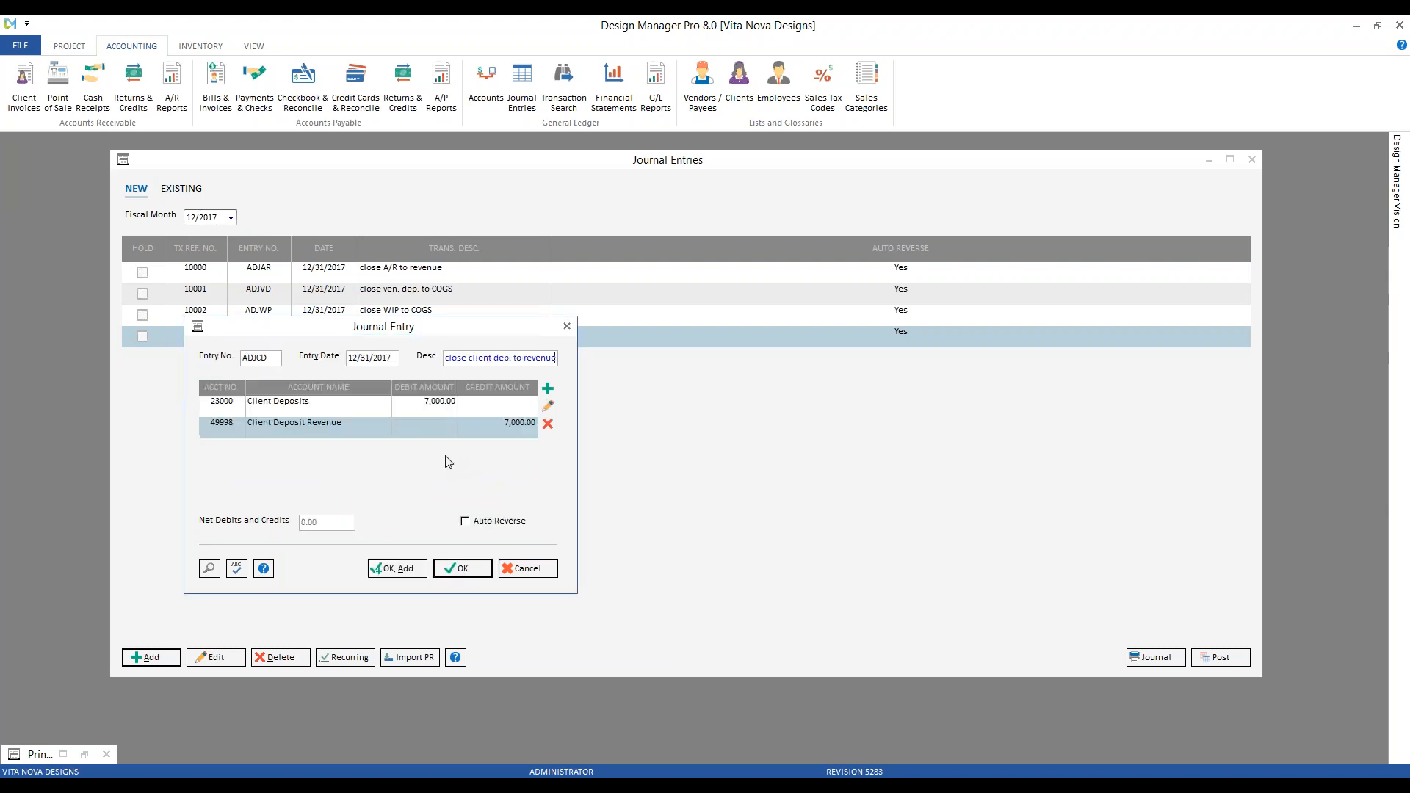
- Check the two ADJCD distribution lines, then set the entry to auto reverse and save it
{"action": "left_click", "coordinate": [400, 411]}
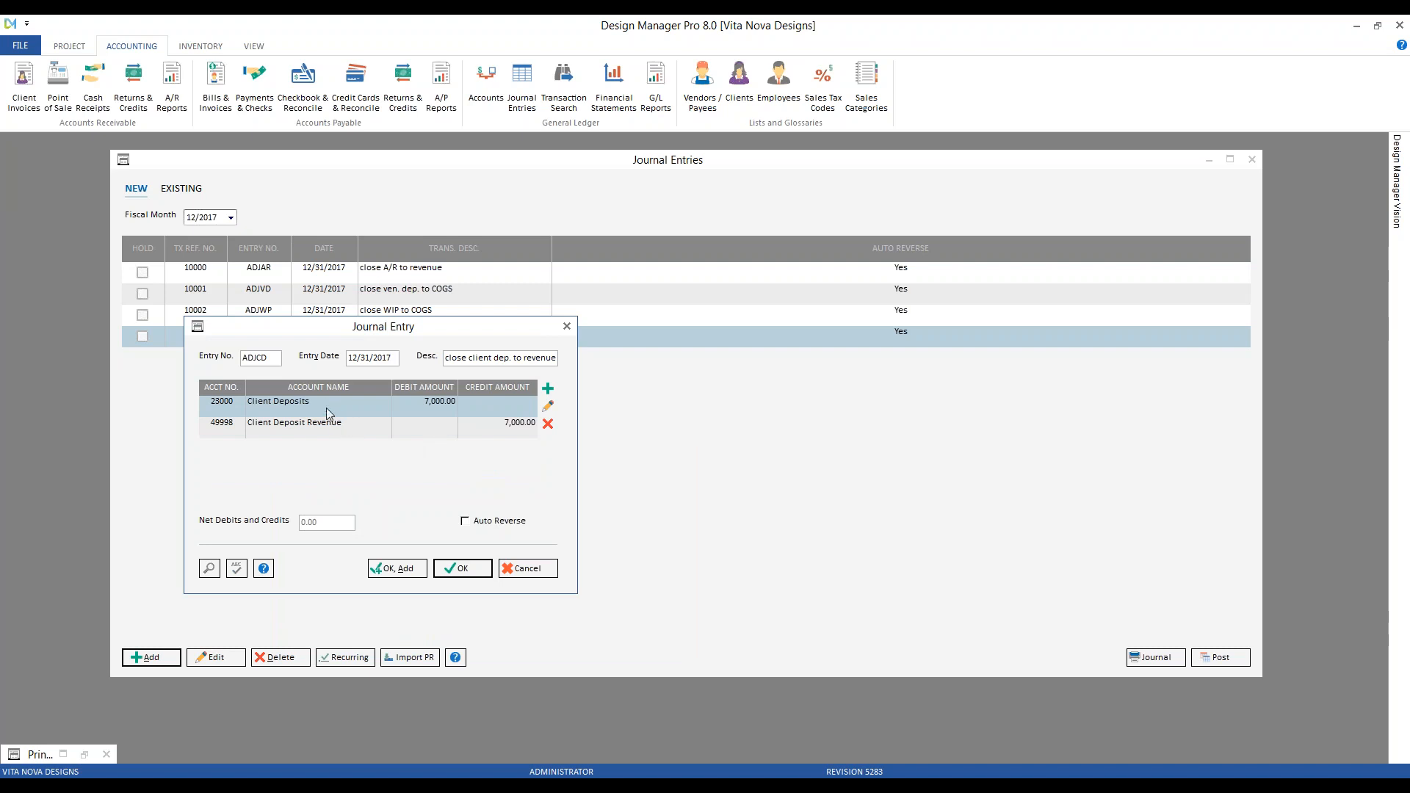
{"action": "left_click", "coordinate": [349, 425]}
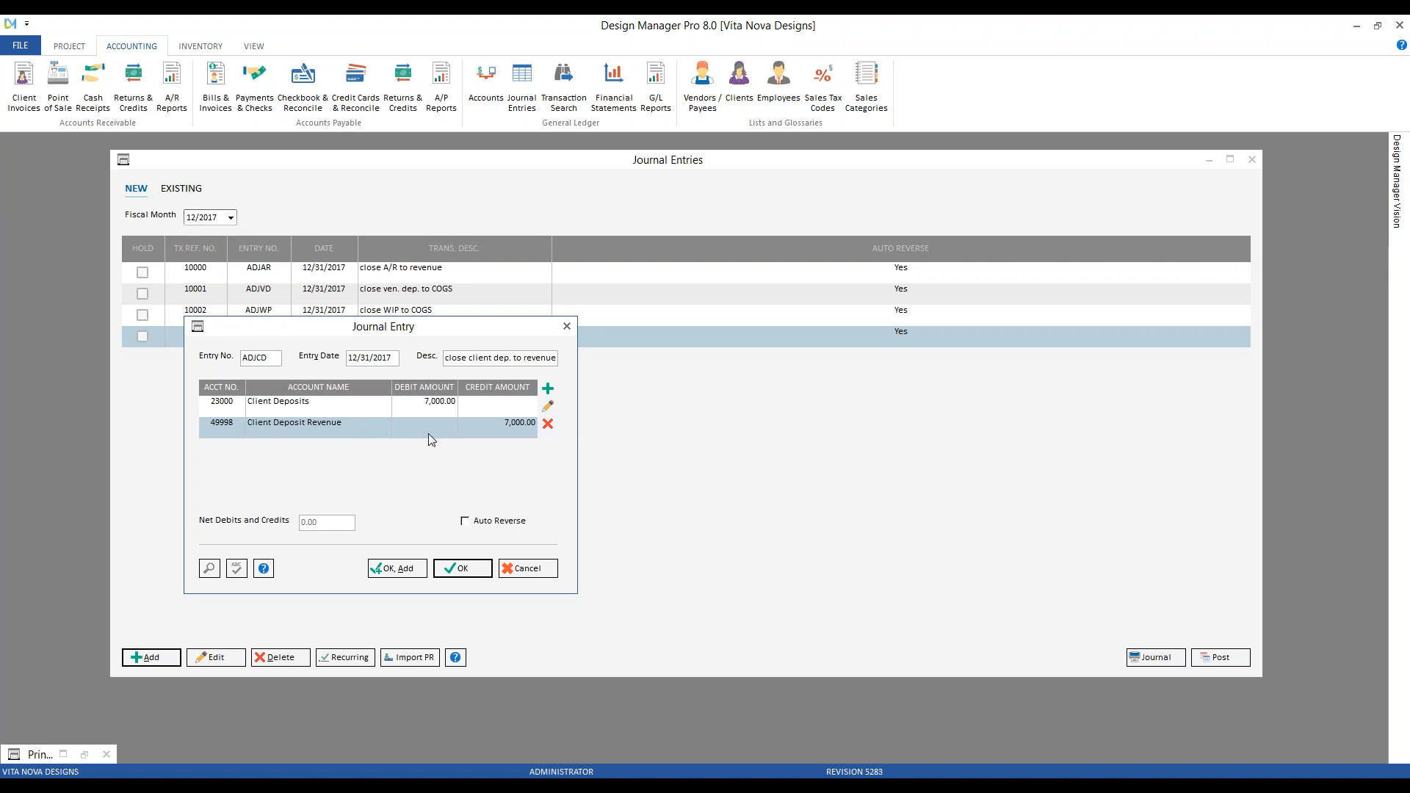
{"action": "left_click", "coordinate": [489, 527]}
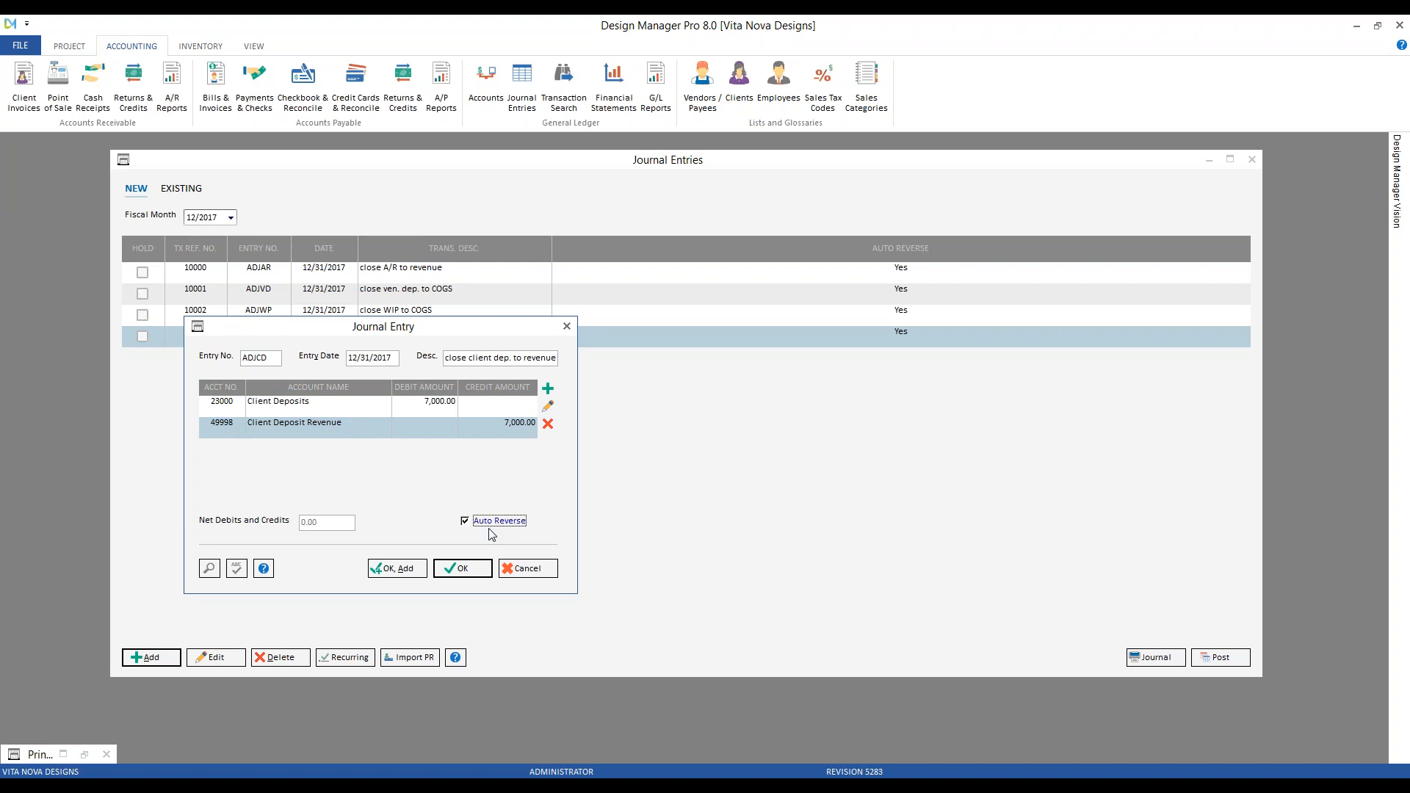
{"action": "left_click", "coordinate": [470, 569]}
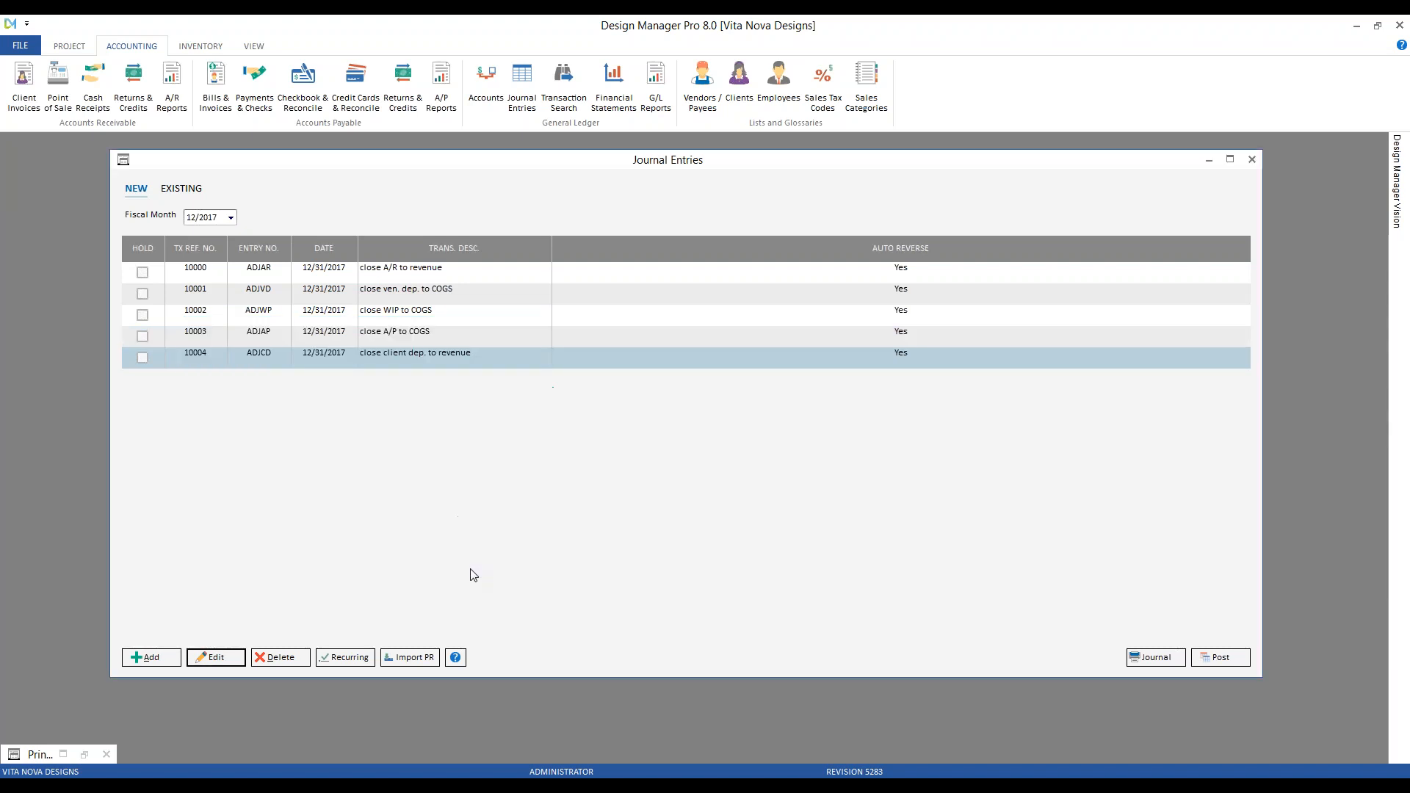
- Review the descriptions and dates of the five unposted adjusting entries in fiscal month 12/2017
{"action": "left_click", "coordinate": [404, 276]}
{"action": "left_click", "coordinate": [406, 316]}
{"action": "left_click", "coordinate": [409, 332]}
{"action": "left_click", "coordinate": [410, 360]}
{"action": "left_click", "coordinate": [334, 277]}
{"action": "left_click", "coordinate": [334, 293]}
{"action": "left_click", "coordinate": [333, 315]}
{"action": "left_click", "coordinate": [336, 336]}
{"action": "left_click", "coordinate": [340, 358]}
{"action": "left_click", "coordinate": [336, 335]}
{"action": "left_click", "coordinate": [334, 315]}
{"action": "left_click", "coordinate": [332, 297]}
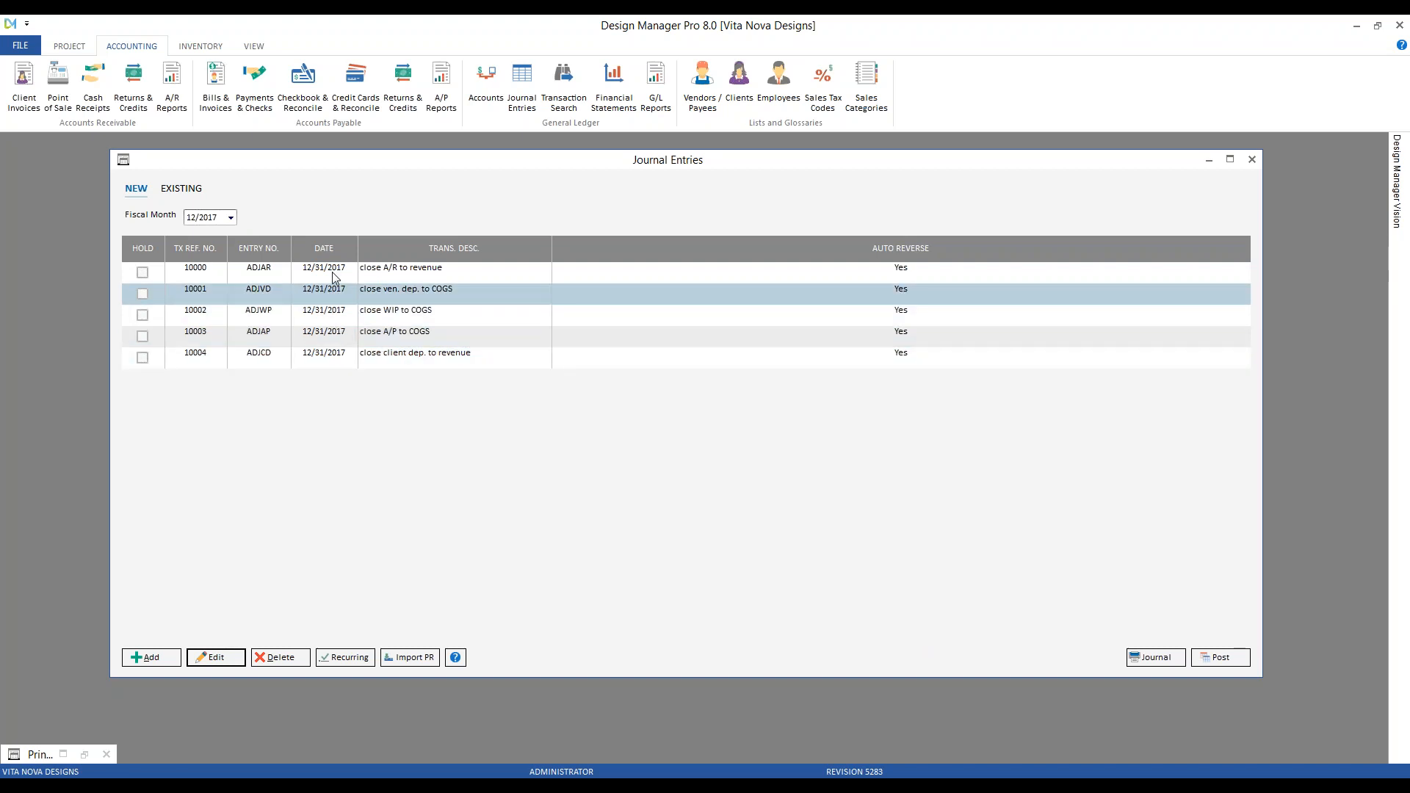
{"action": "left_click", "coordinate": [332, 274]}
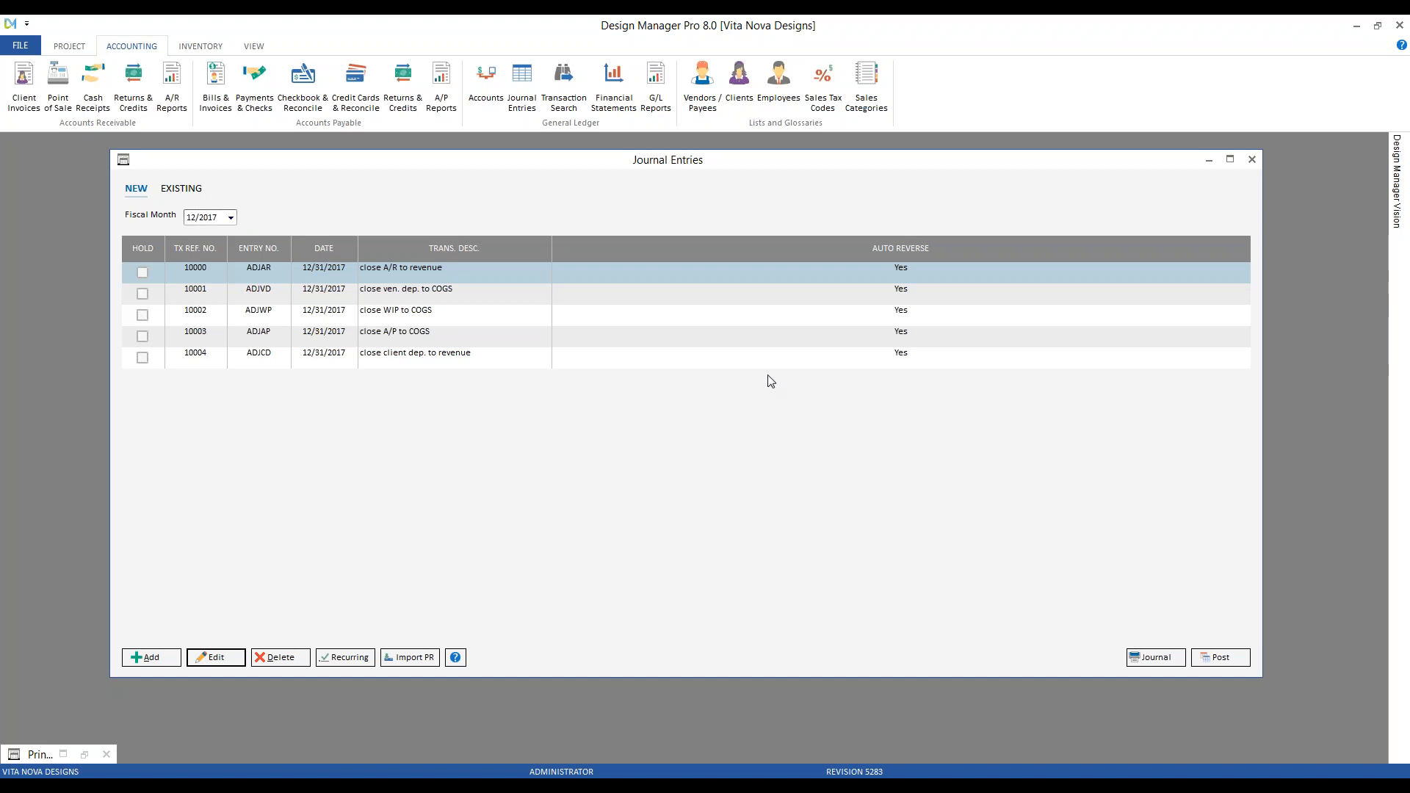
- Preview the Journal Entry Posting List and close it, then post the list of journal entries into 12/2017
{"action": "left_click", "coordinate": [1155, 658]}
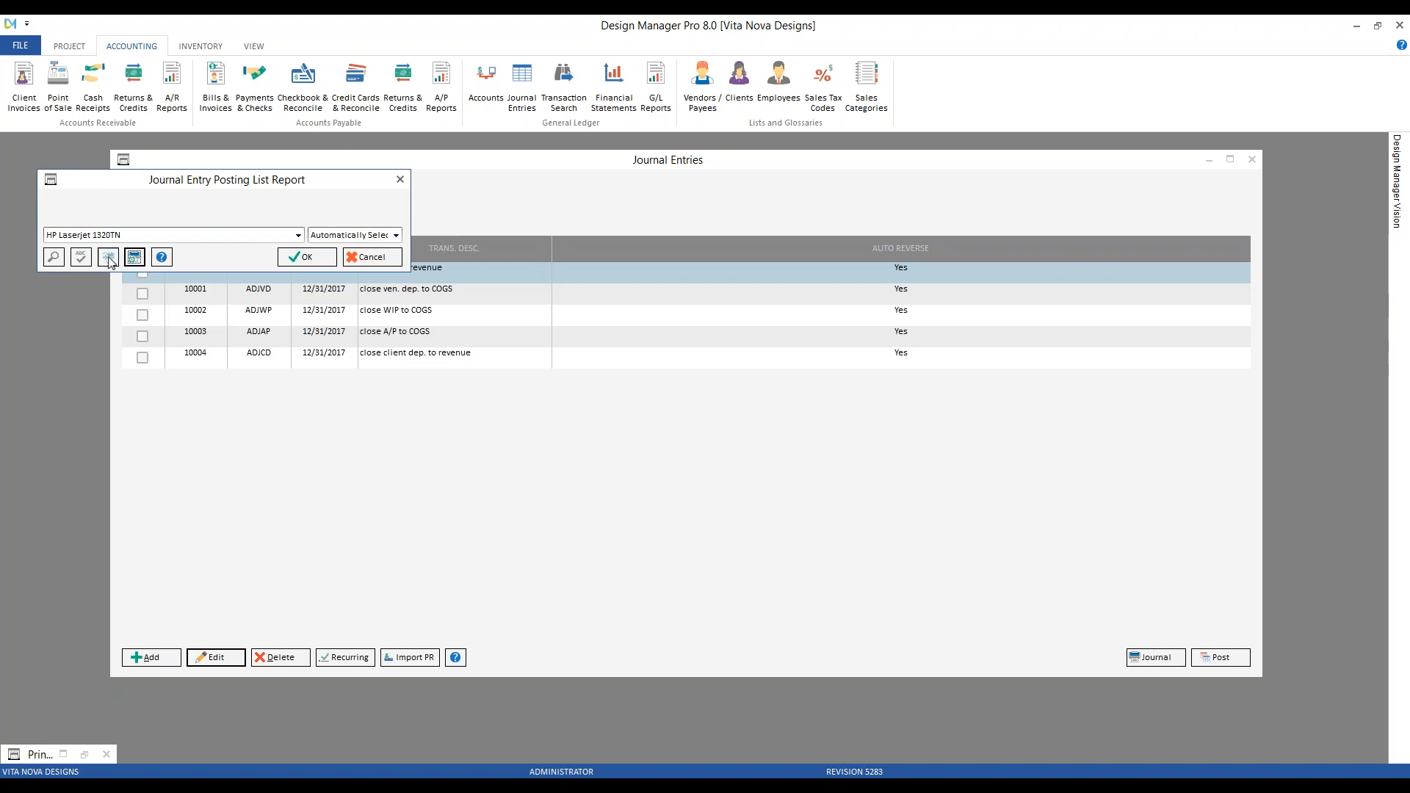
{"action": "left_click", "coordinate": [302, 258]}
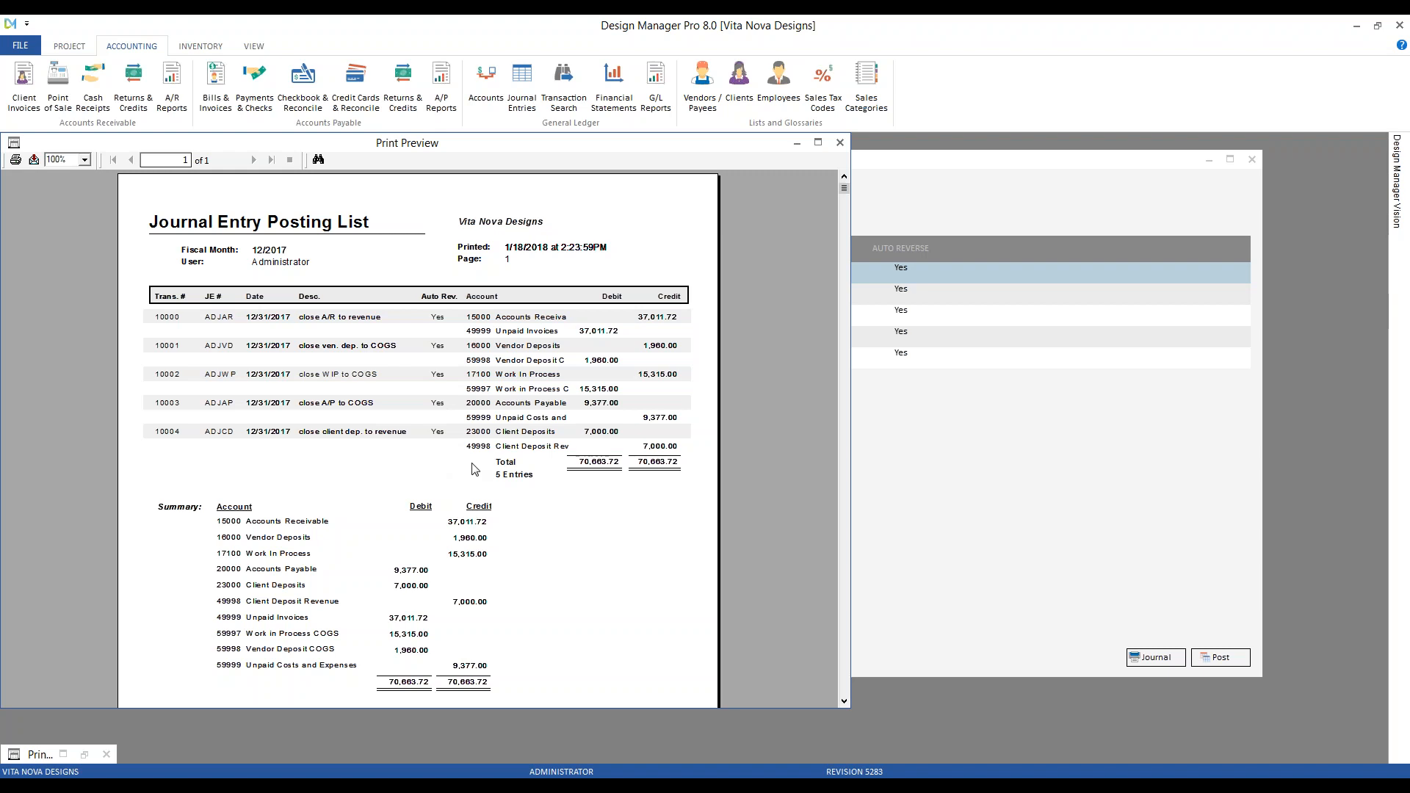
{"action": "left_click", "coordinate": [840, 144]}
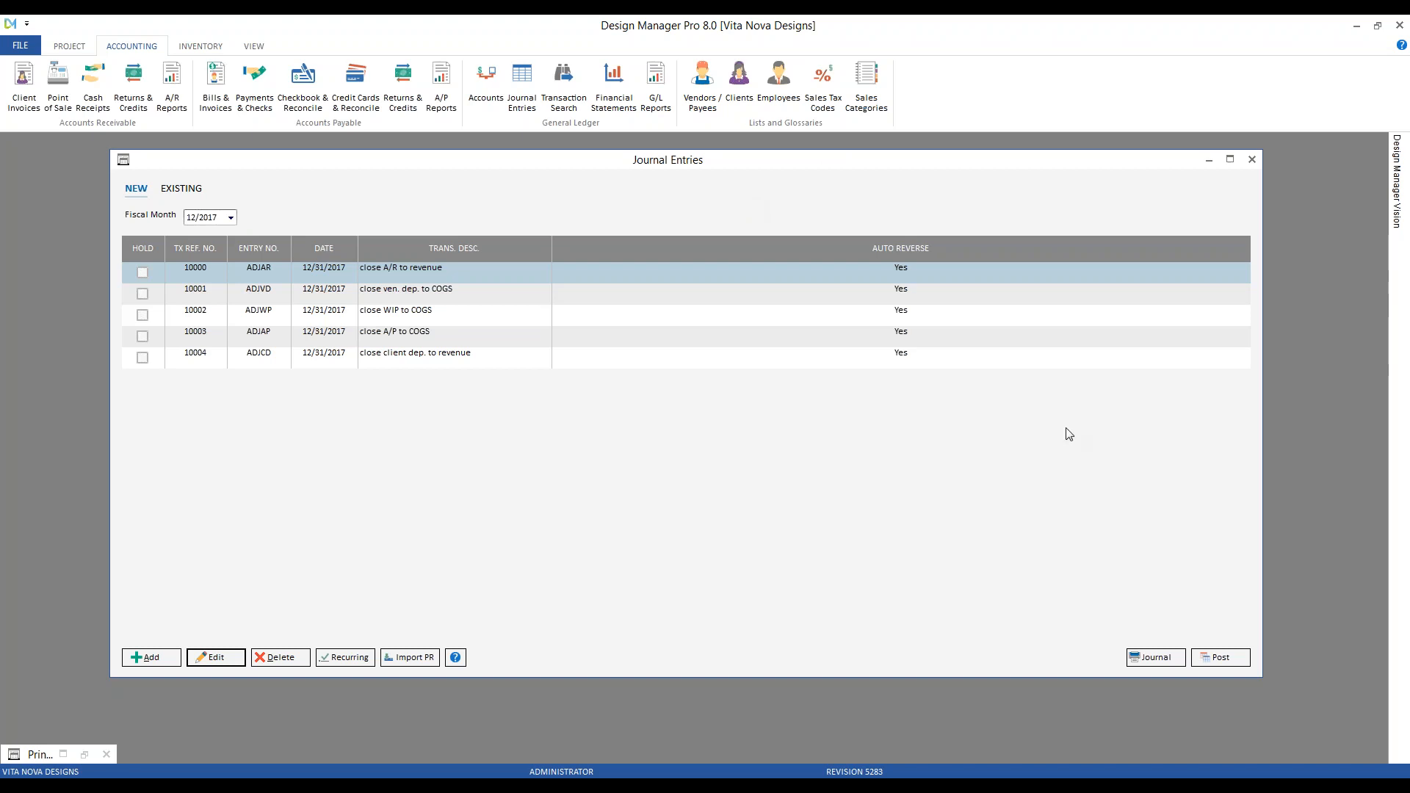
{"action": "left_click", "coordinate": [1220, 658]}
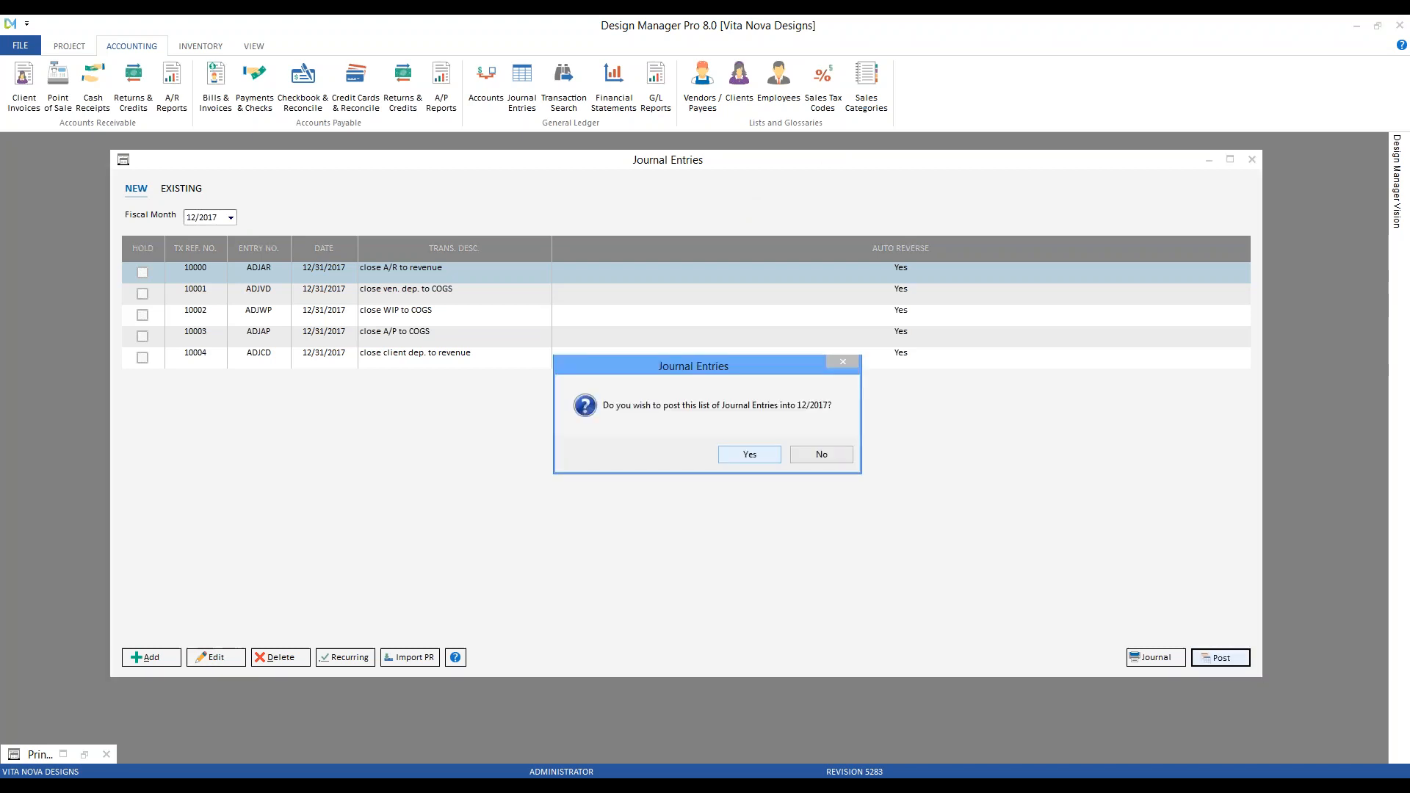
{"action": "left_click", "coordinate": [749, 455]}
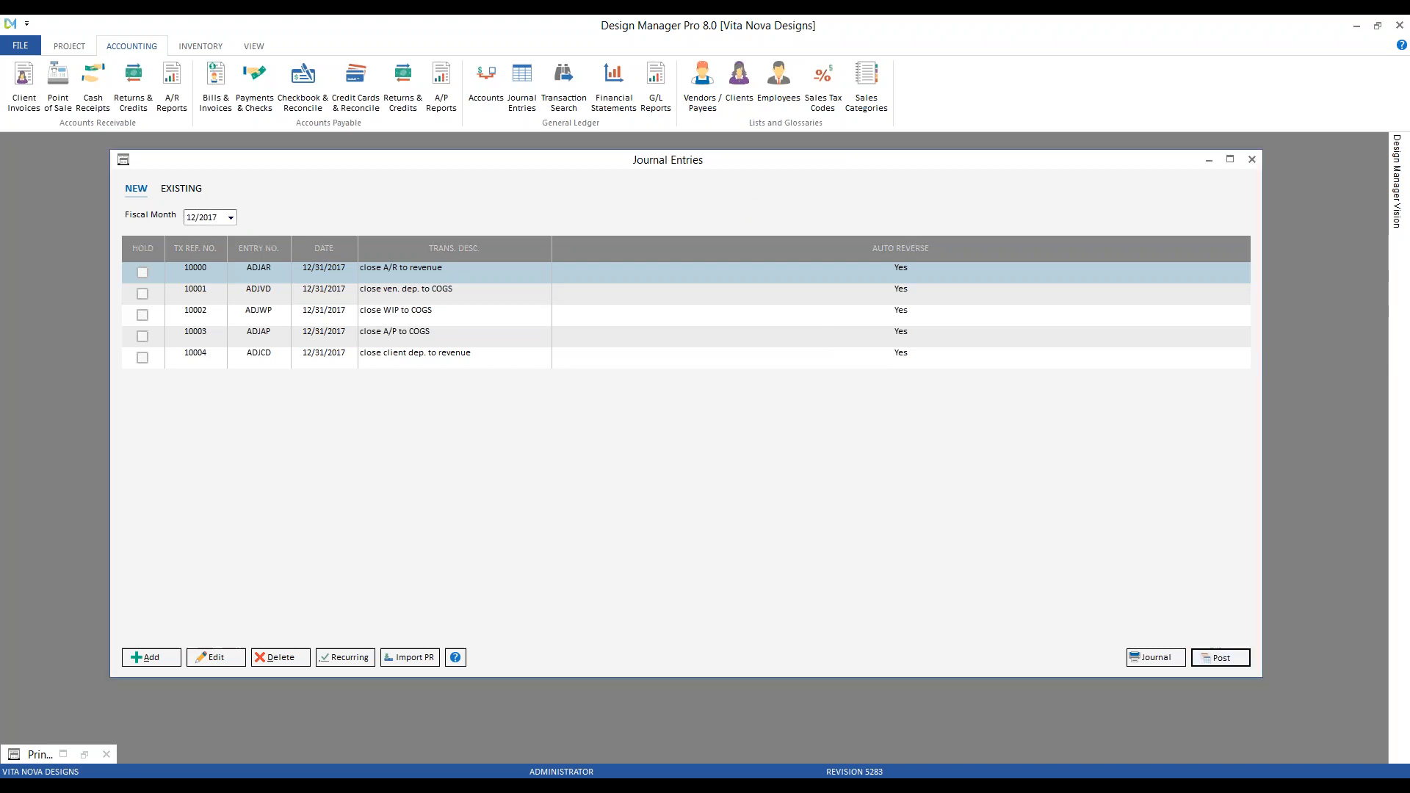
- Review the posted 12/2017 entries and their 01/2018 reversals among the existing journal entries, then close the Journal Entries window
{"action": "left_click", "coordinate": [189, 190]}
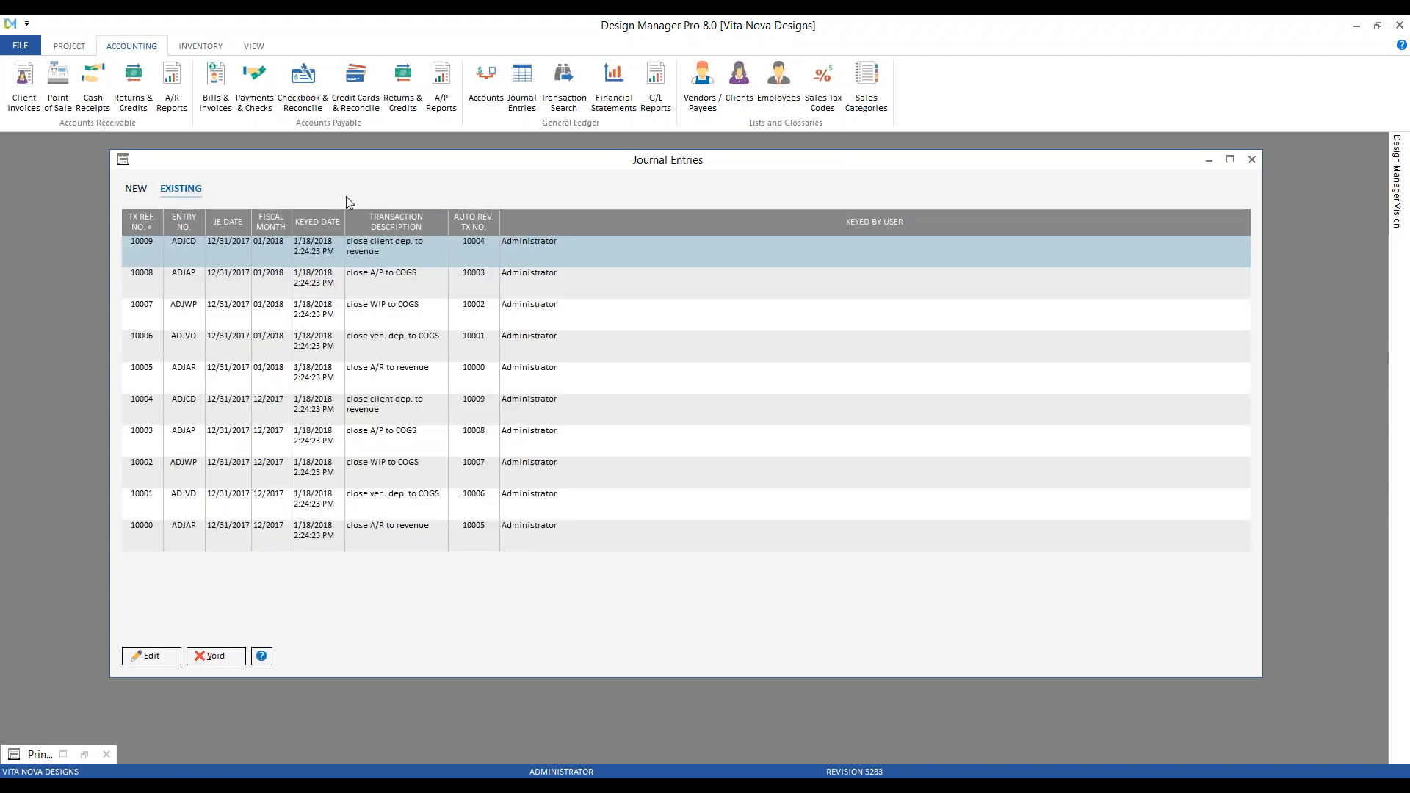
{"action": "left_click", "coordinate": [237, 381]}
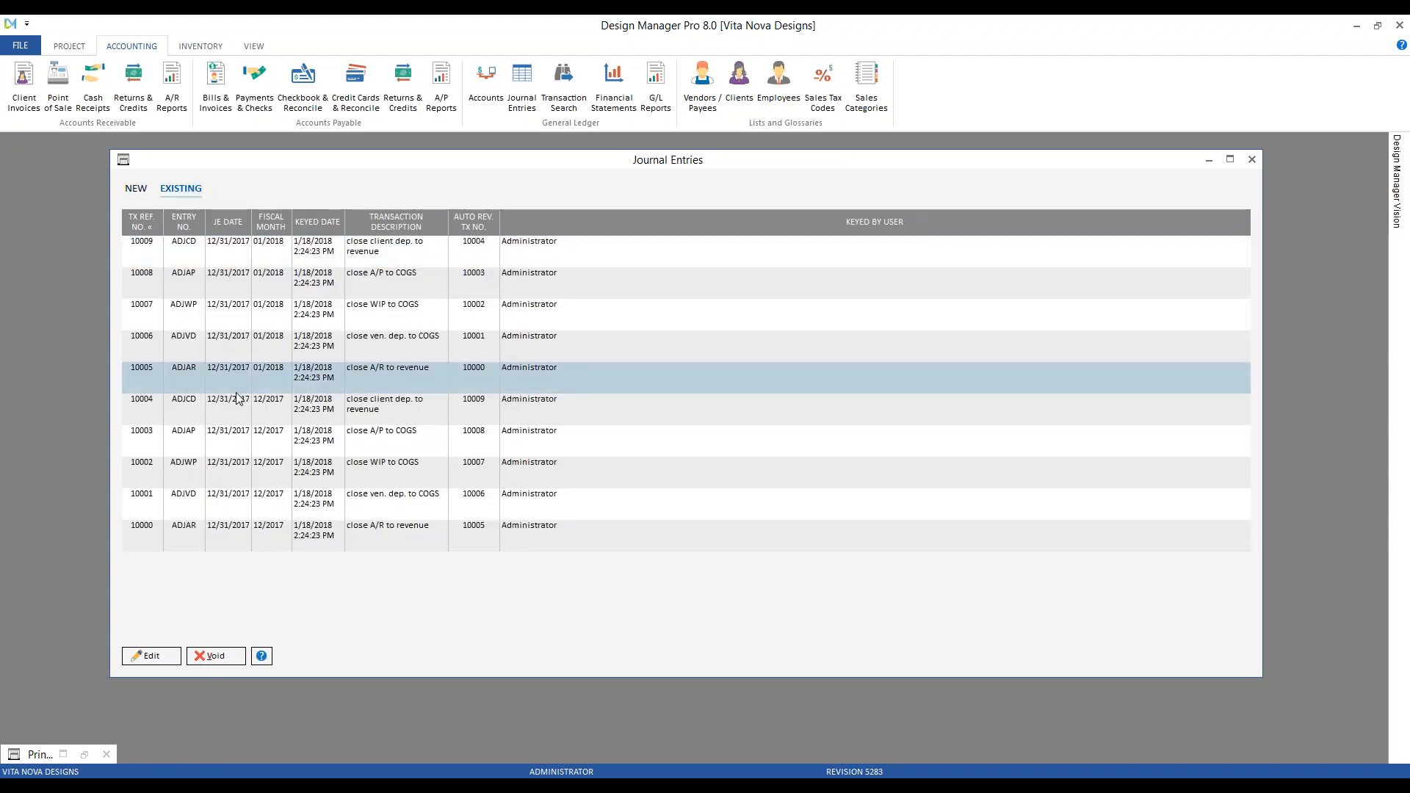
{"action": "left_click", "coordinate": [242, 442]}
{"action": "left_click", "coordinate": [292, 505]}
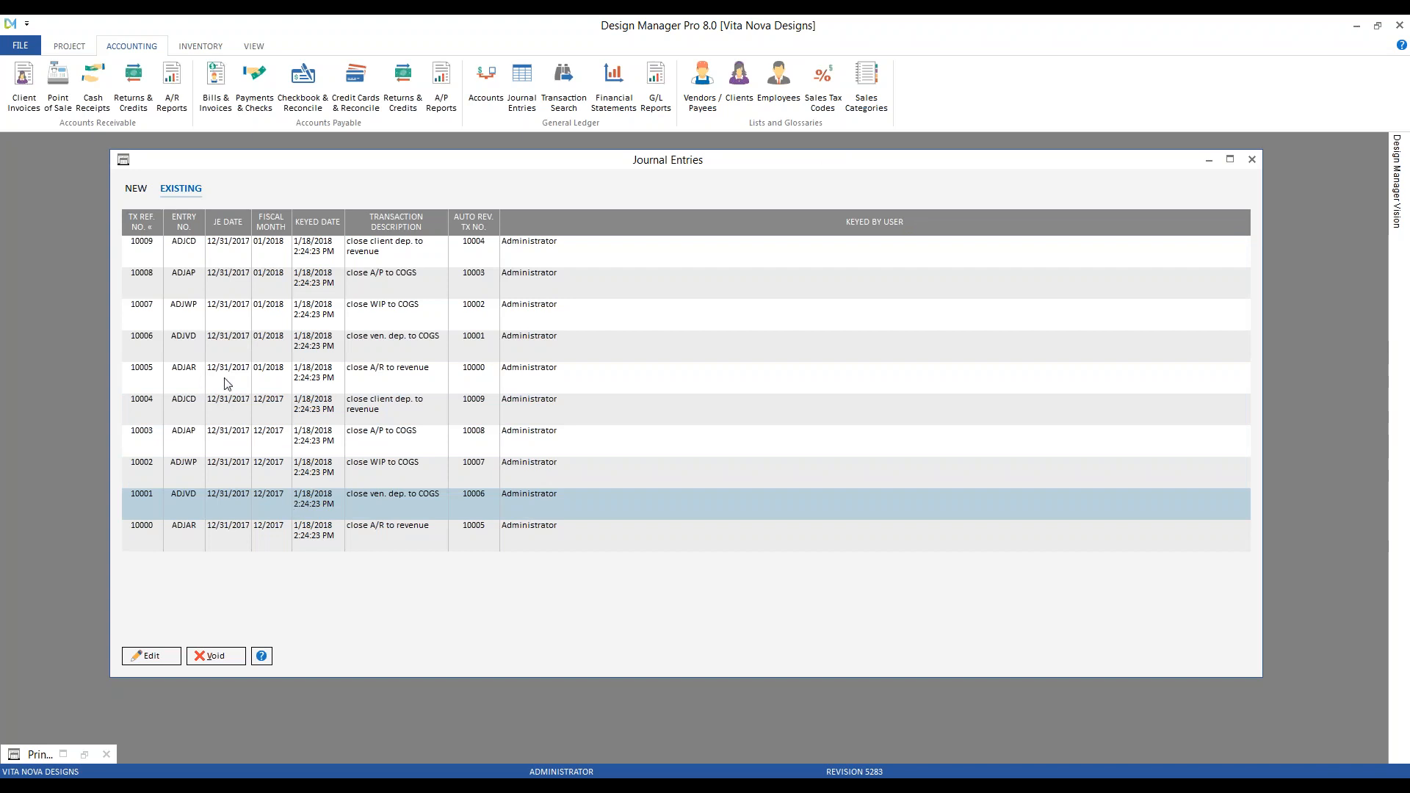
{"action": "left_click", "coordinate": [266, 347]}
{"action": "left_click", "coordinate": [271, 312]}
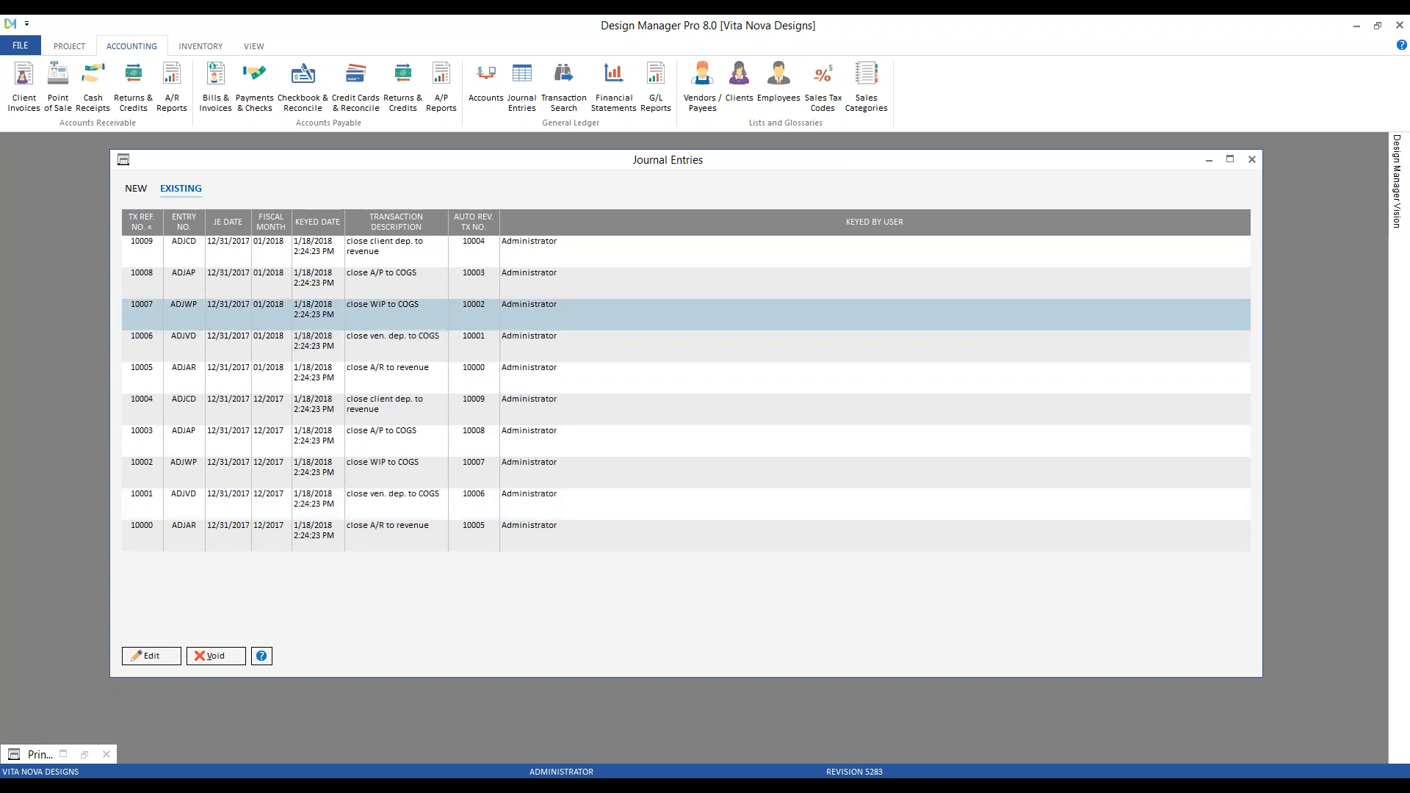
{"action": "left_click", "coordinate": [271, 275]}
{"action": "left_click", "coordinate": [278, 258]}
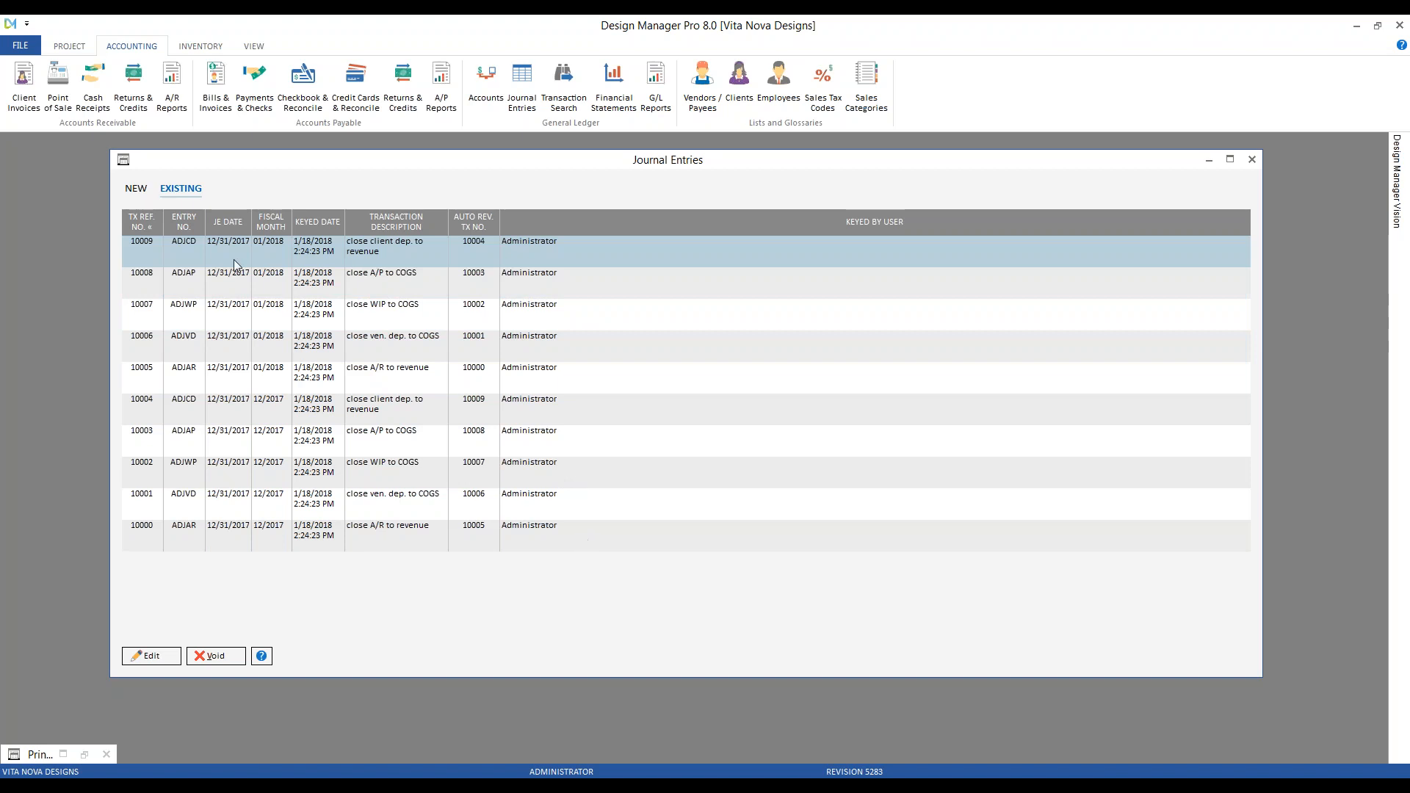
{"action": "left_click", "coordinate": [1259, 158]}
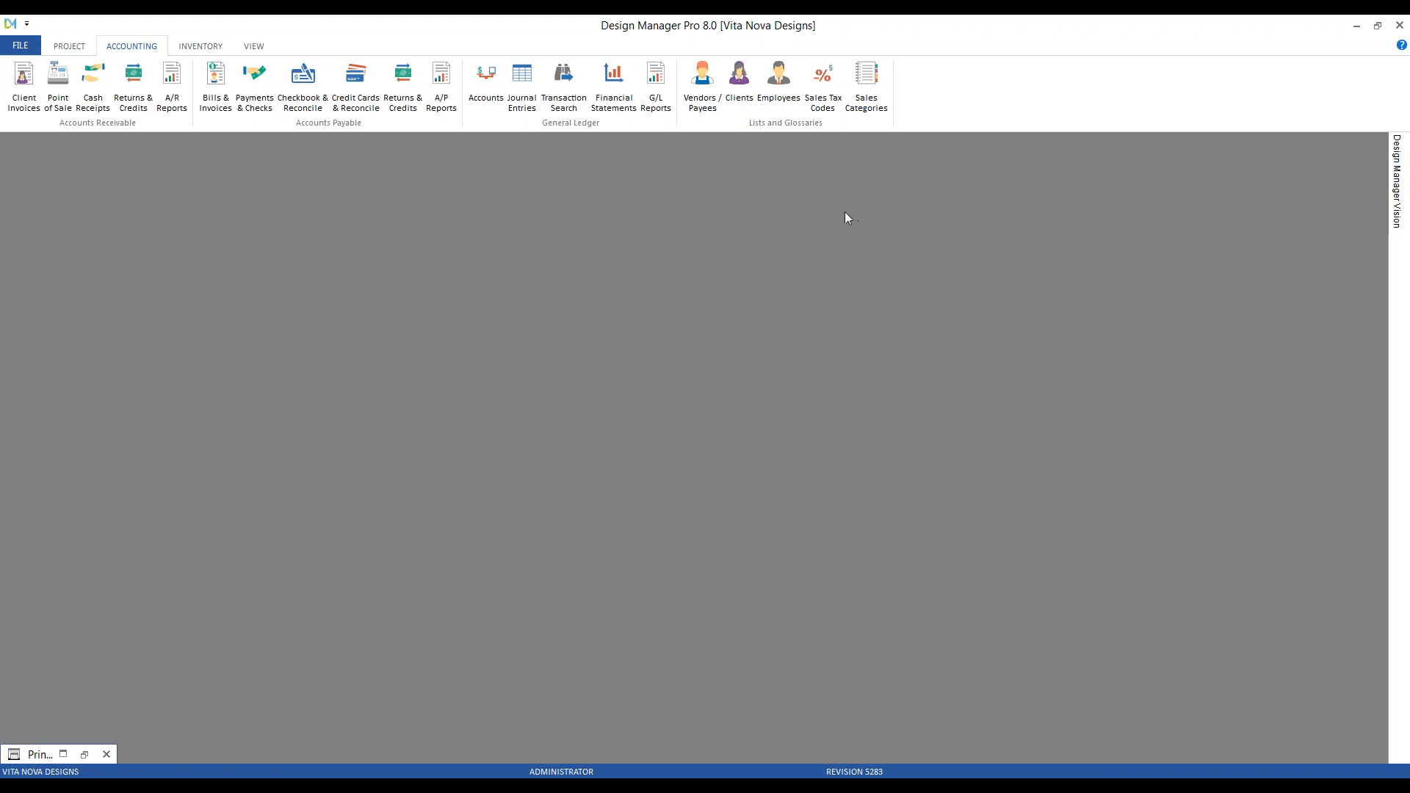
- Switch to Design Manager 2013 and expand the General Ledger Journal Entries for 12/2017 to review the five adjusting entries
{"action": "mouse_move", "coordinate": [687, 772]}
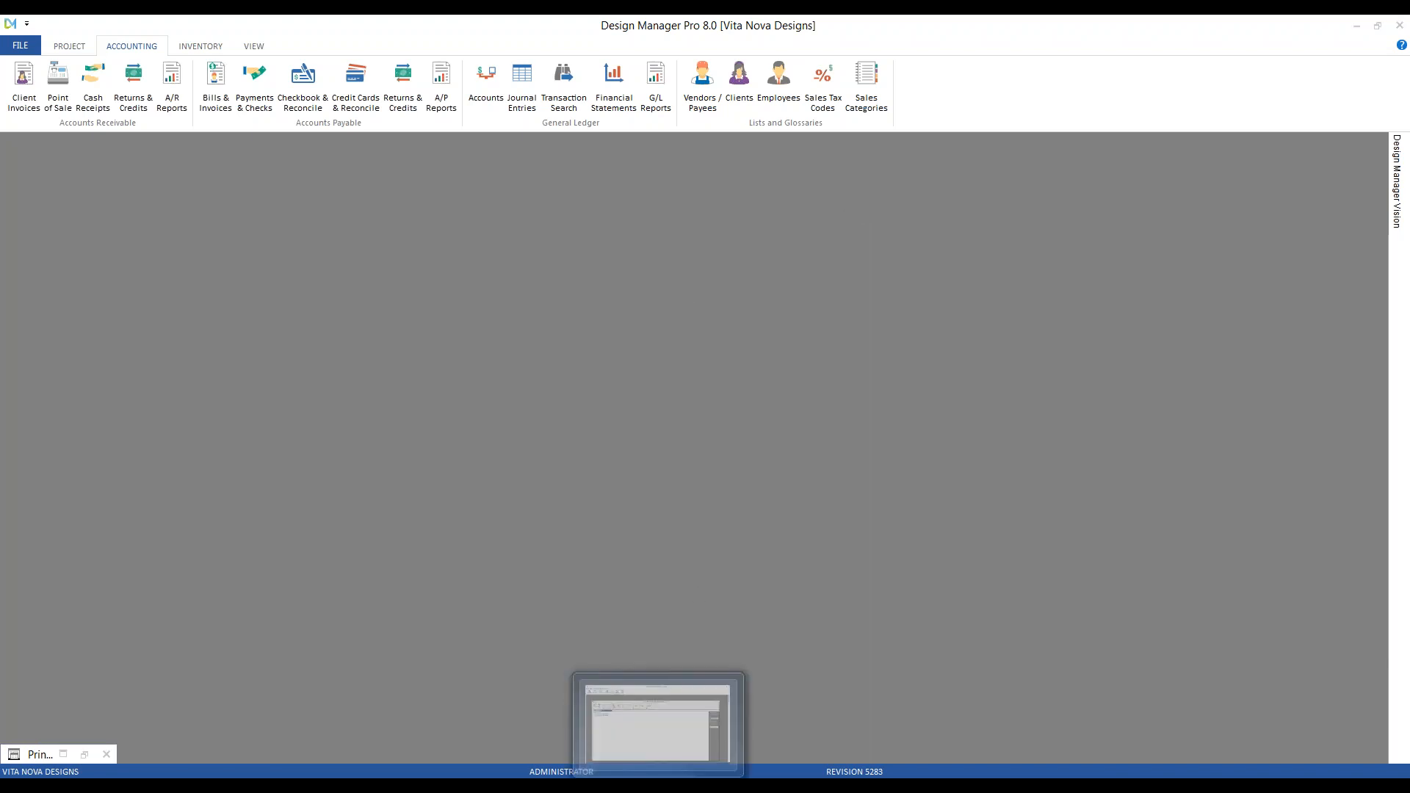
{"action": "left_click", "coordinate": [672, 698]}
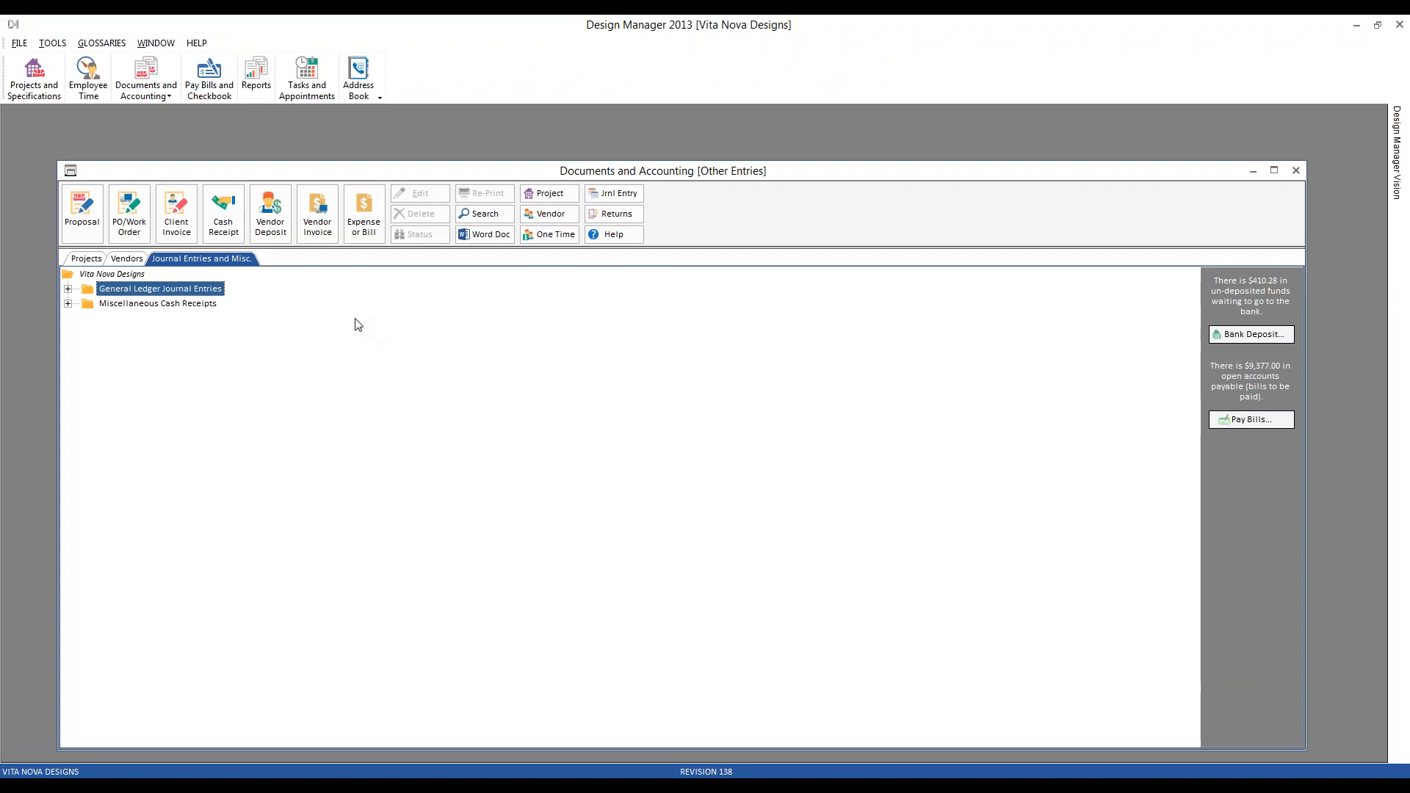
{"action": "left_click", "coordinate": [68, 288]}
{"action": "left_click", "coordinate": [88, 318]}
{"action": "left_click", "coordinate": [107, 333]}
{"action": "left_click", "coordinate": [199, 349]}
{"action": "left_click", "coordinate": [210, 363]}
{"action": "left_click", "coordinate": [212, 376]}
{"action": "left_click", "coordinate": [232, 392]}
{"action": "left_click", "coordinate": [268, 406]}
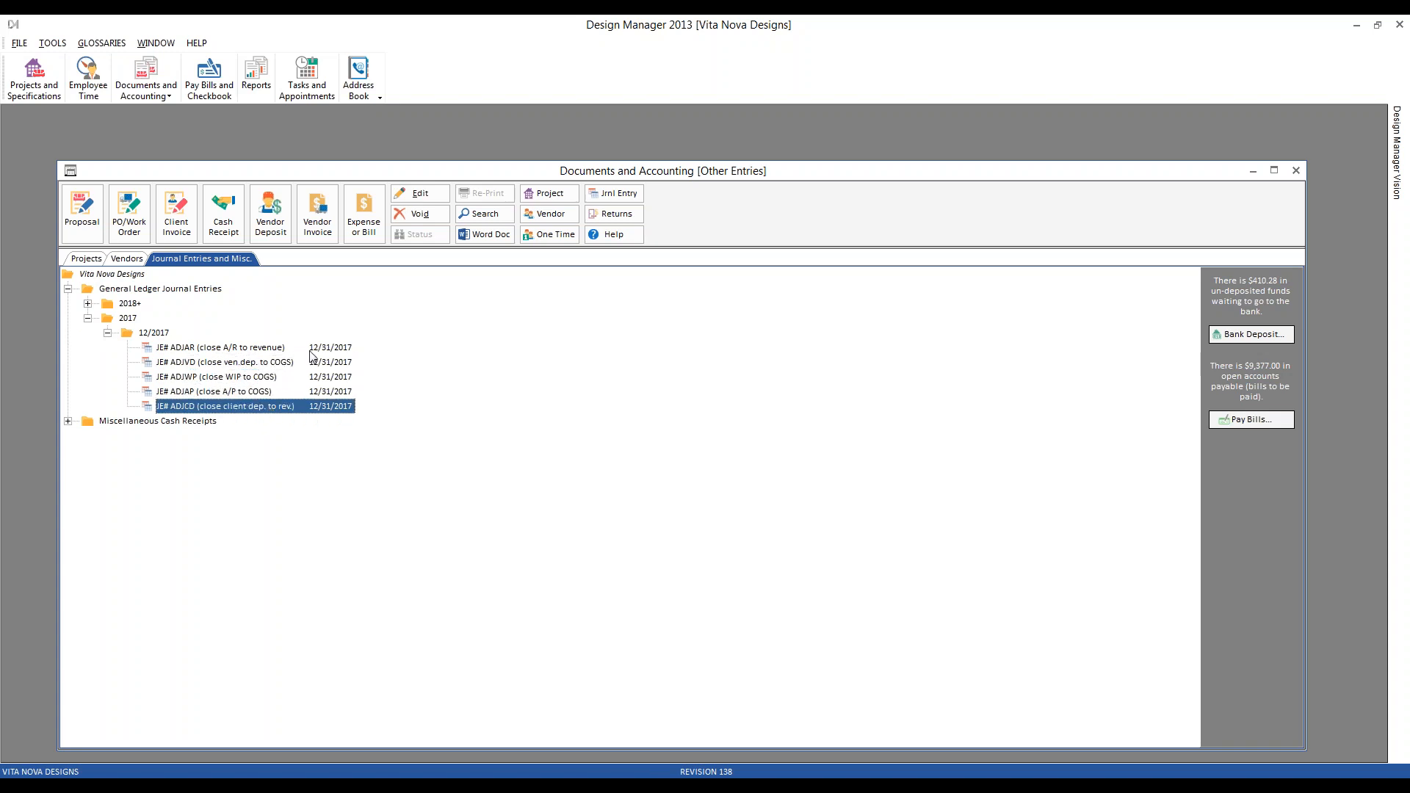
- Open the 12/2017 ADJAR journal entry to view its distribution lines, then close it without changes
{"action": "left_click", "coordinate": [312, 349]}
{"action": "left_click", "coordinate": [419, 194]}
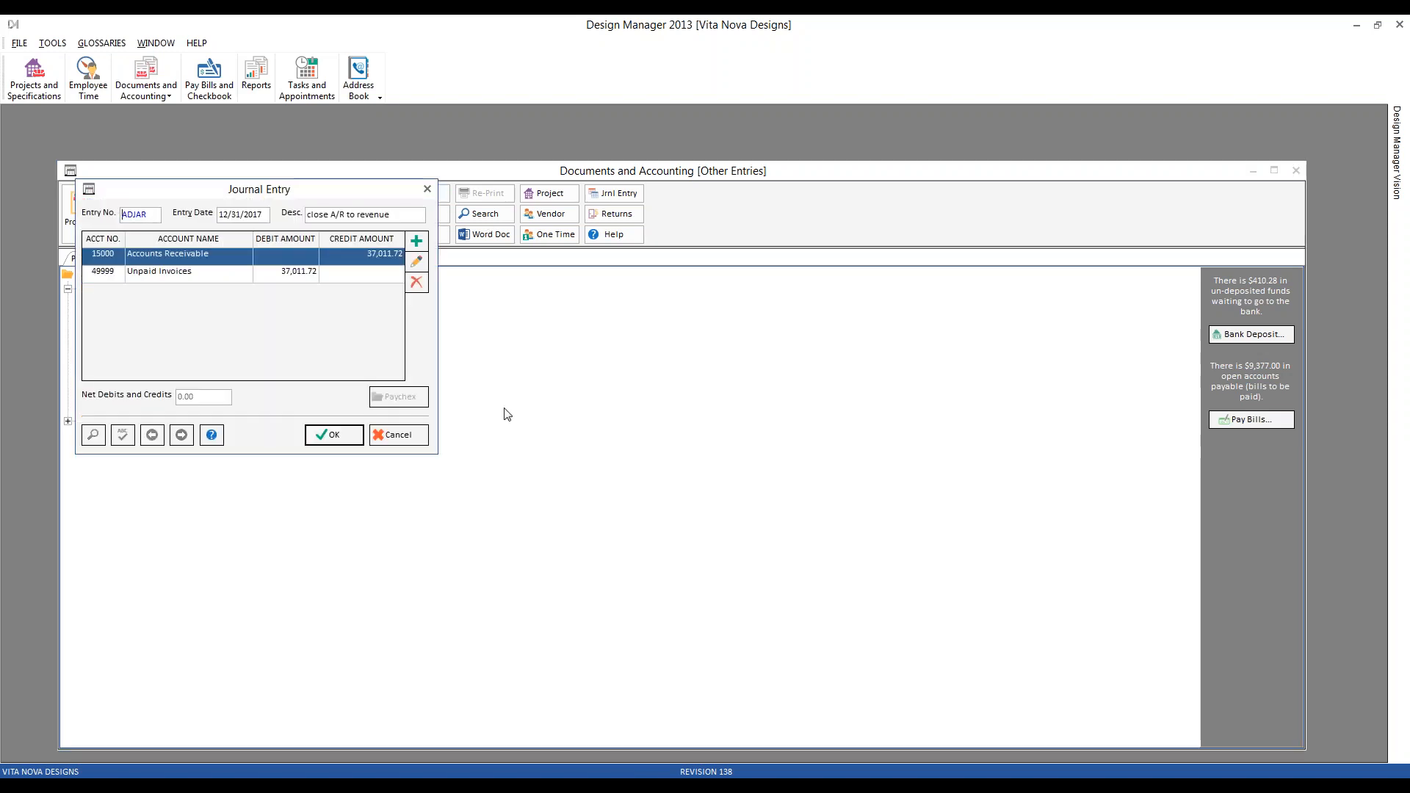
{"action": "left_click", "coordinate": [397, 436]}
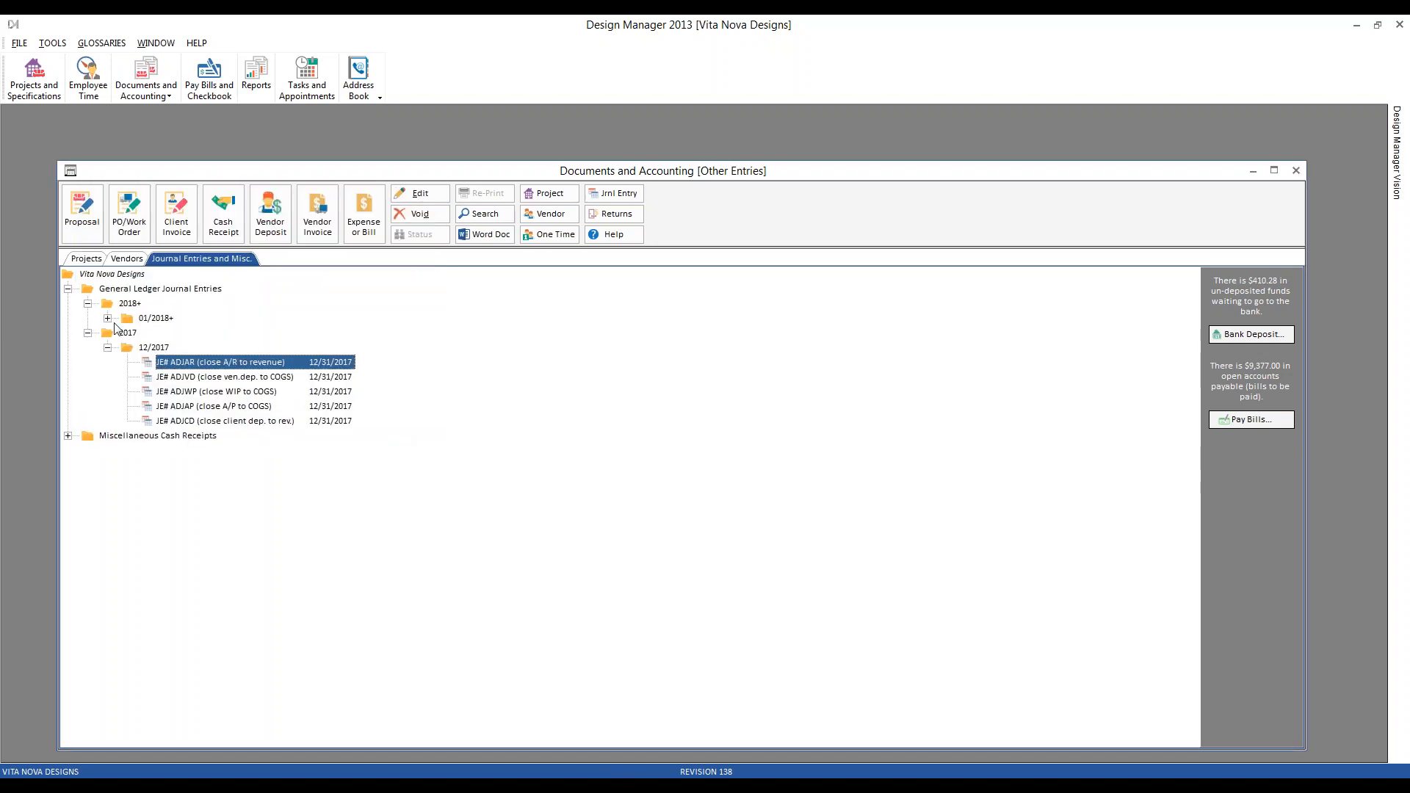
- Expand the 01/2018+ journal entries under 2018+ to review the reversing entries, then close the Documents and Accounting window
{"action": "left_click", "coordinate": [107, 318]}
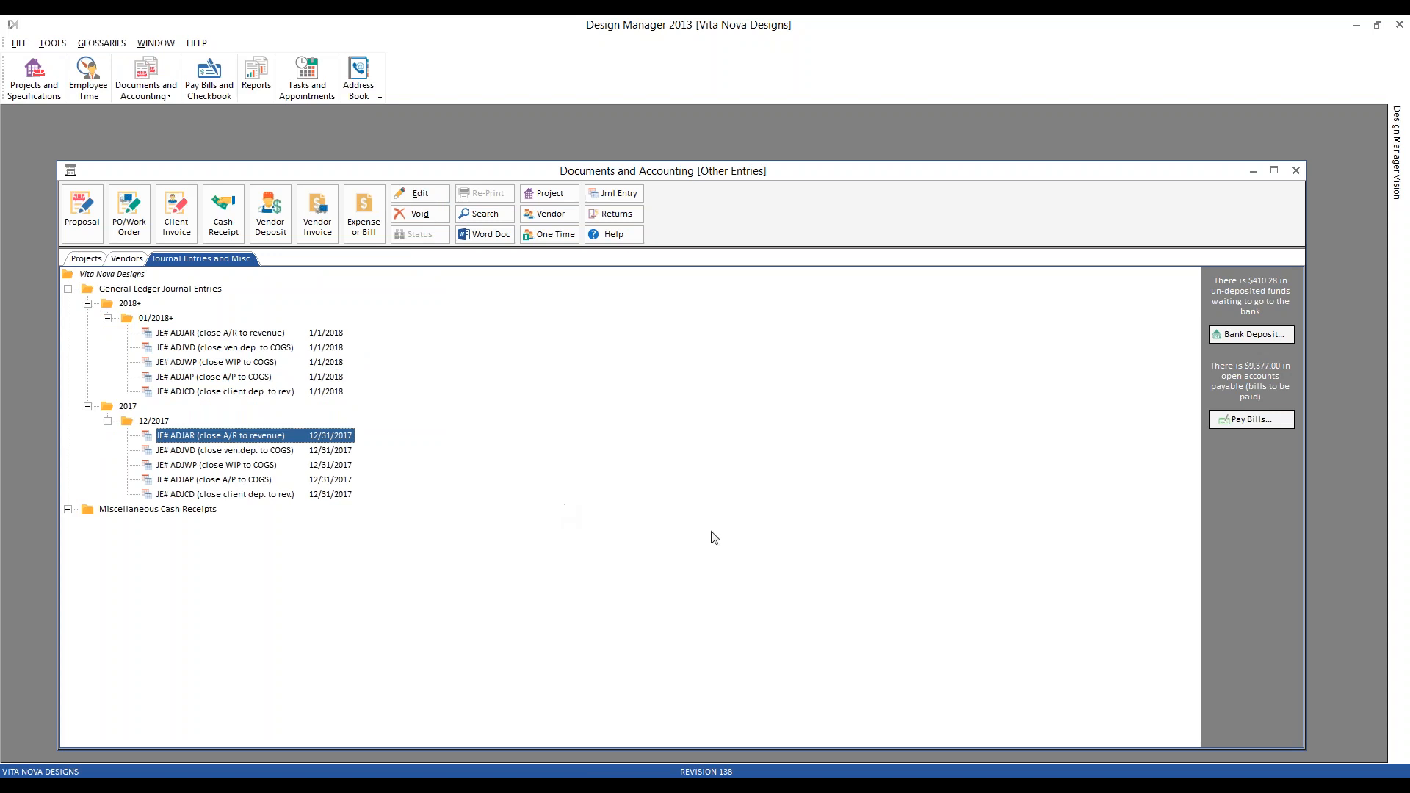
{"action": "left_click", "coordinate": [1297, 170]}
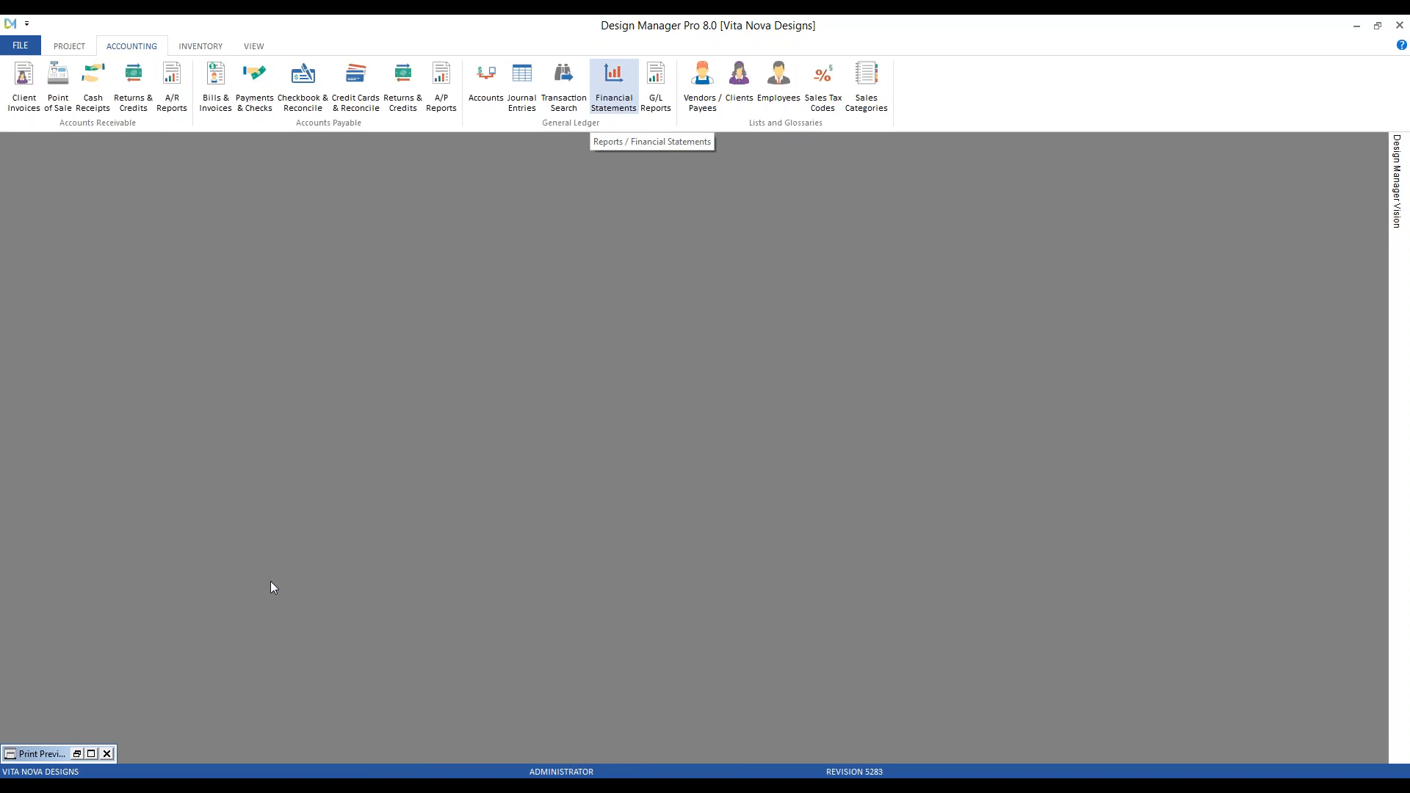
- Preview the Balance Sheet for December 2017 with zero accounts not suppressed, review the assets and liabilities, then close the preview
{"action": "left_click", "coordinate": [614, 87]}
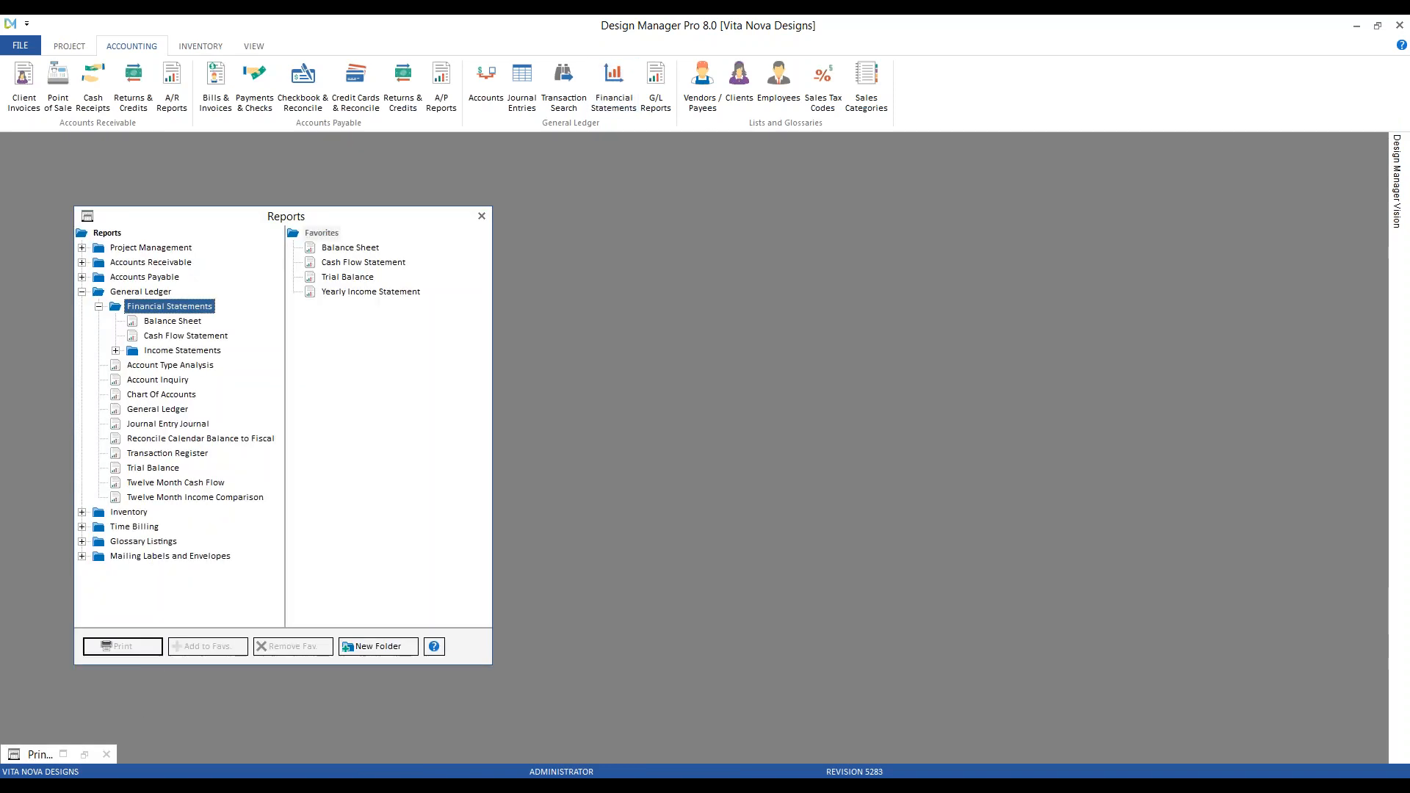
{"action": "left_click", "coordinate": [376, 251]}
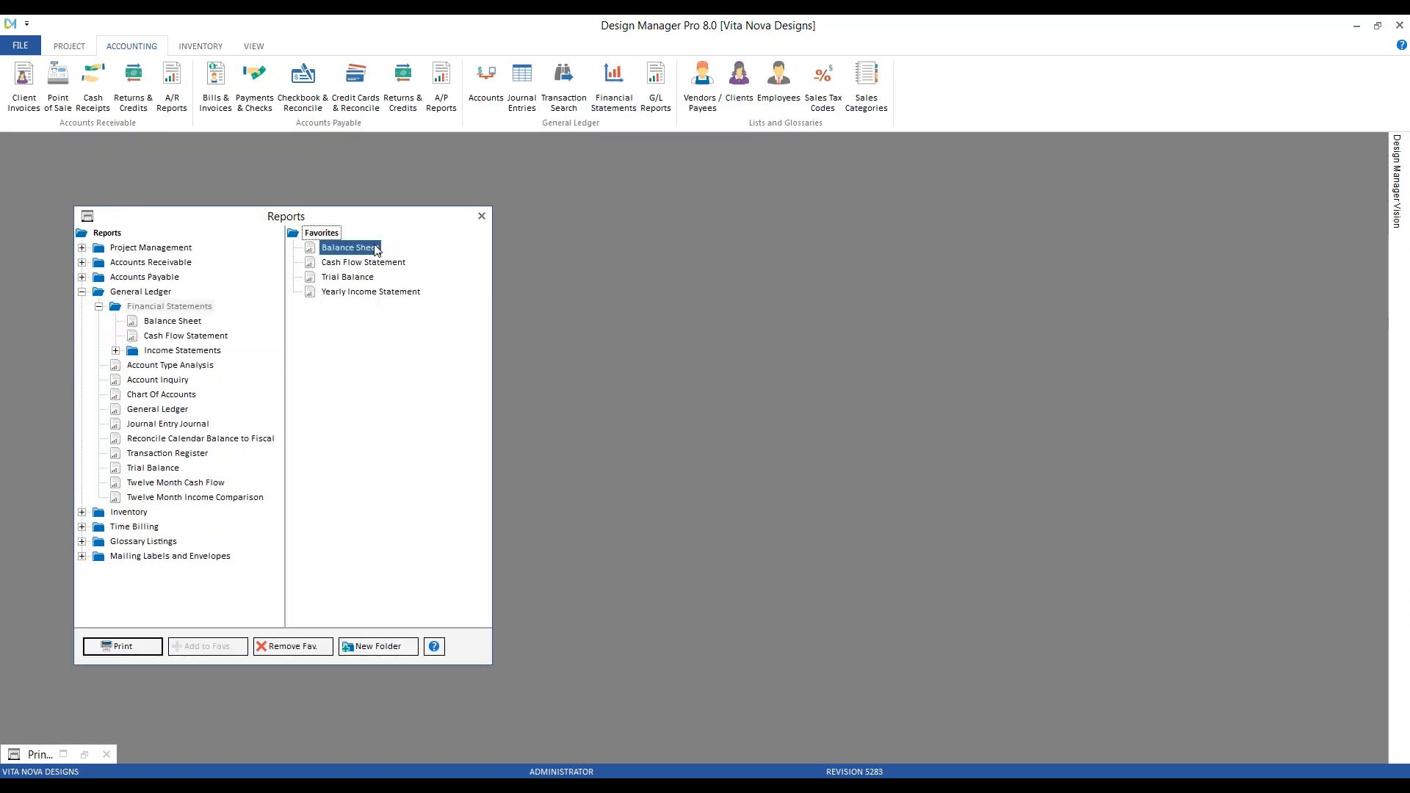
{"action": "double_click", "coordinate": [377, 251]}
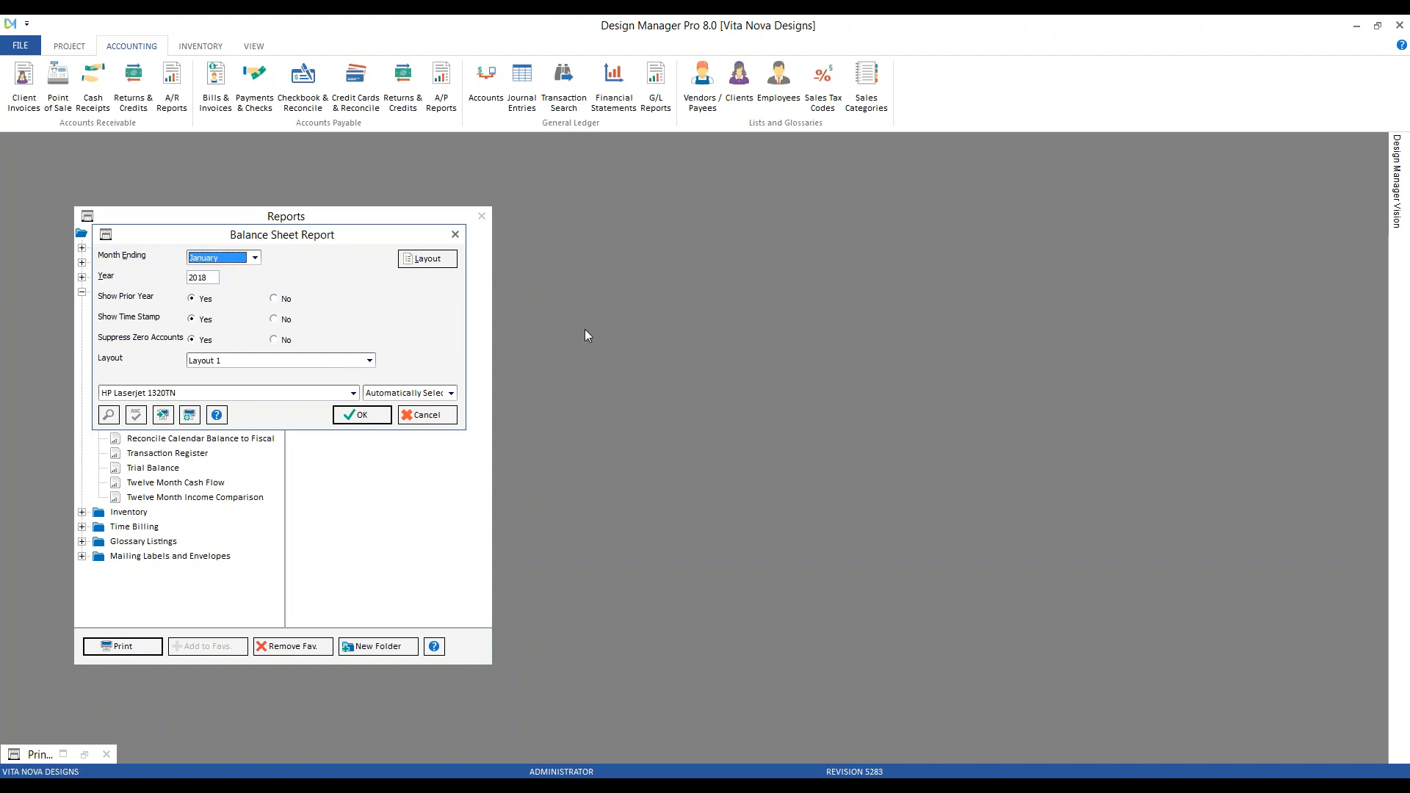
{"action": "type", "text": "d"}
{"action": "key", "text": "Tab"}
{"action": "type", "text": "2014"}
{"action": "key", "text": "BackSpace"}
{"action": "type", "text": "7"}
{"action": "left_click", "coordinate": [283, 340]}
{"action": "left_click", "coordinate": [380, 415]}
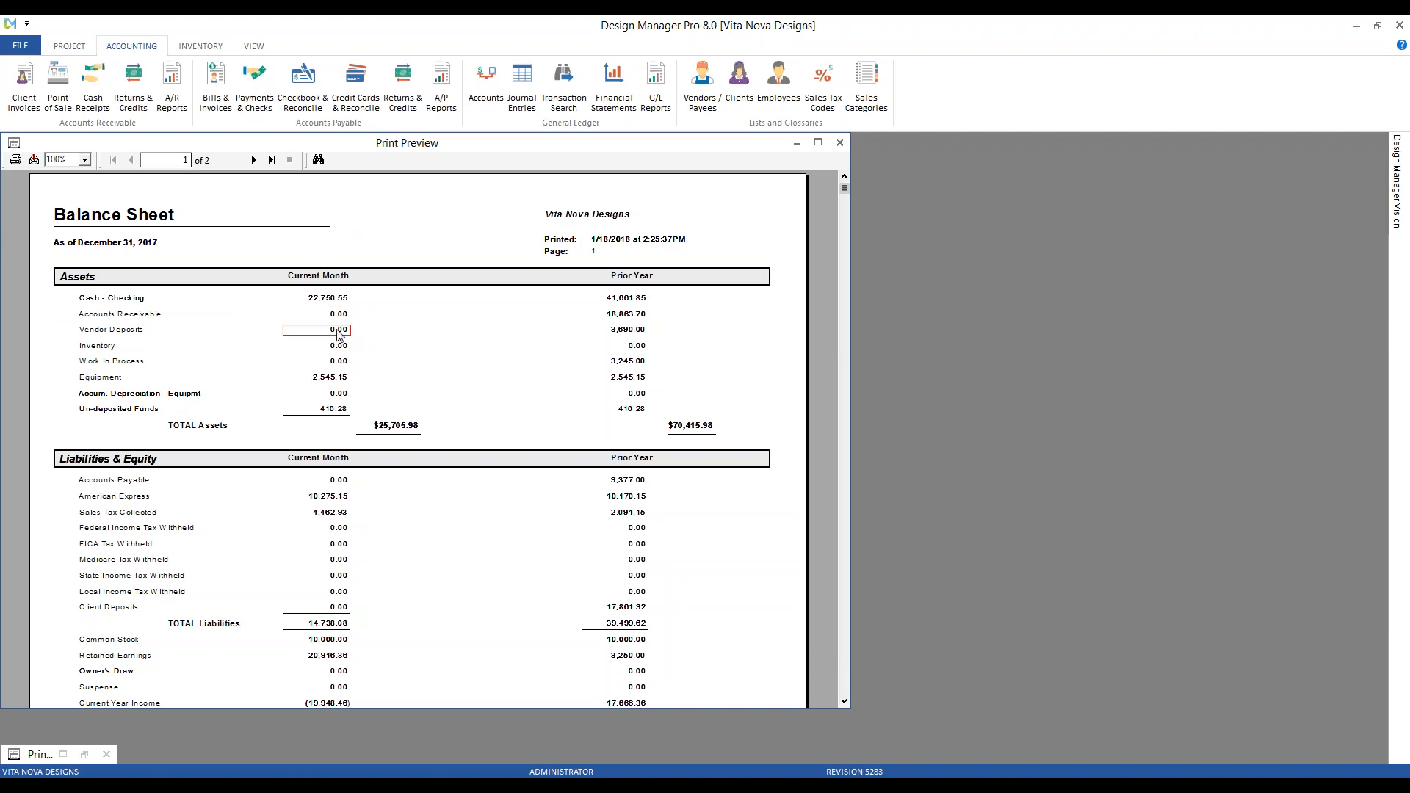
{"action": "scroll", "coordinate": [374, 332], "scroll_direction": "down", "scroll_amount": 1}
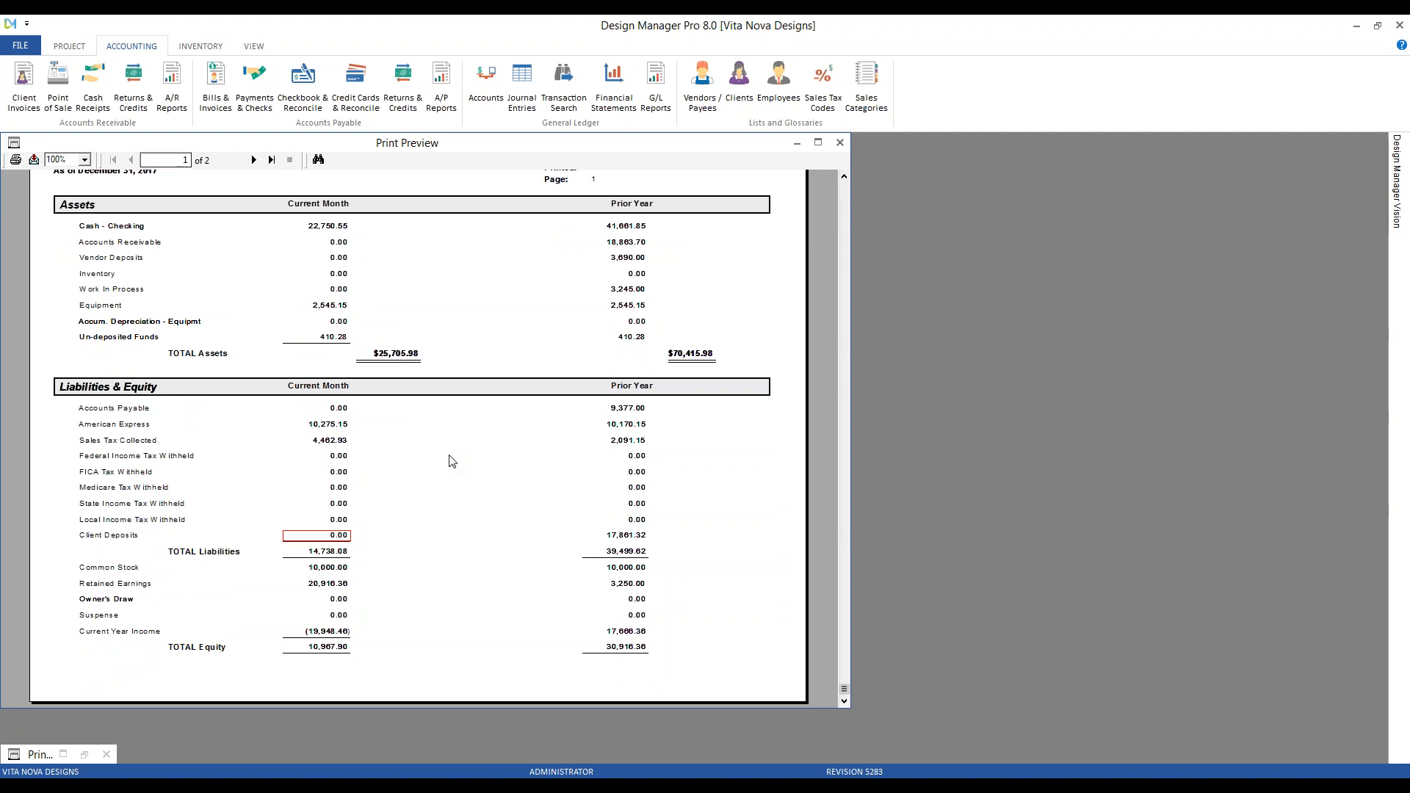
{"action": "left_click", "coordinate": [840, 142]}
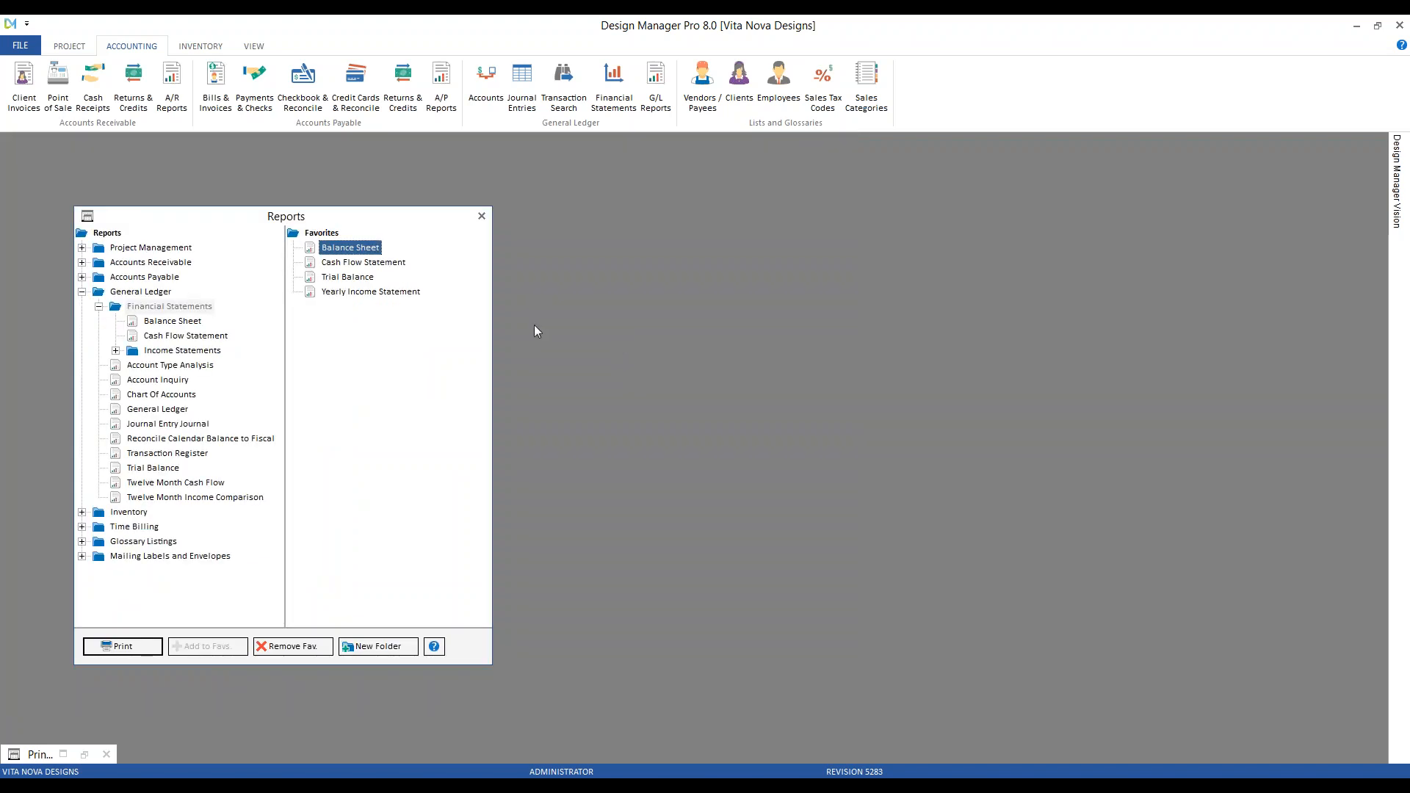
- Preview the company-wide Yearly Income Statement for fiscal year 2017, review its sales and cost of goods sold, then close the preview
{"action": "double_click", "coordinate": [395, 293]}
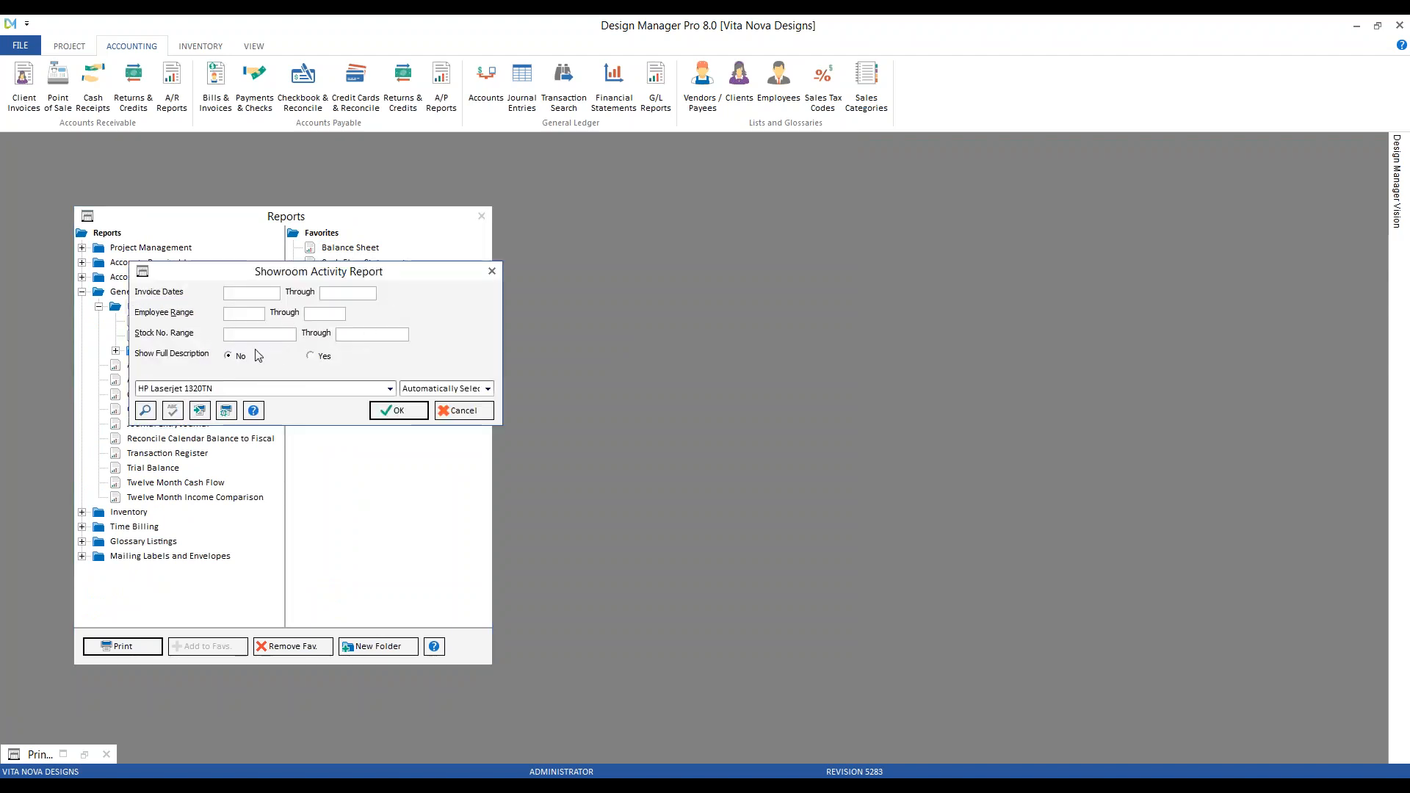
{"action": "left_click", "coordinate": [463, 410]}
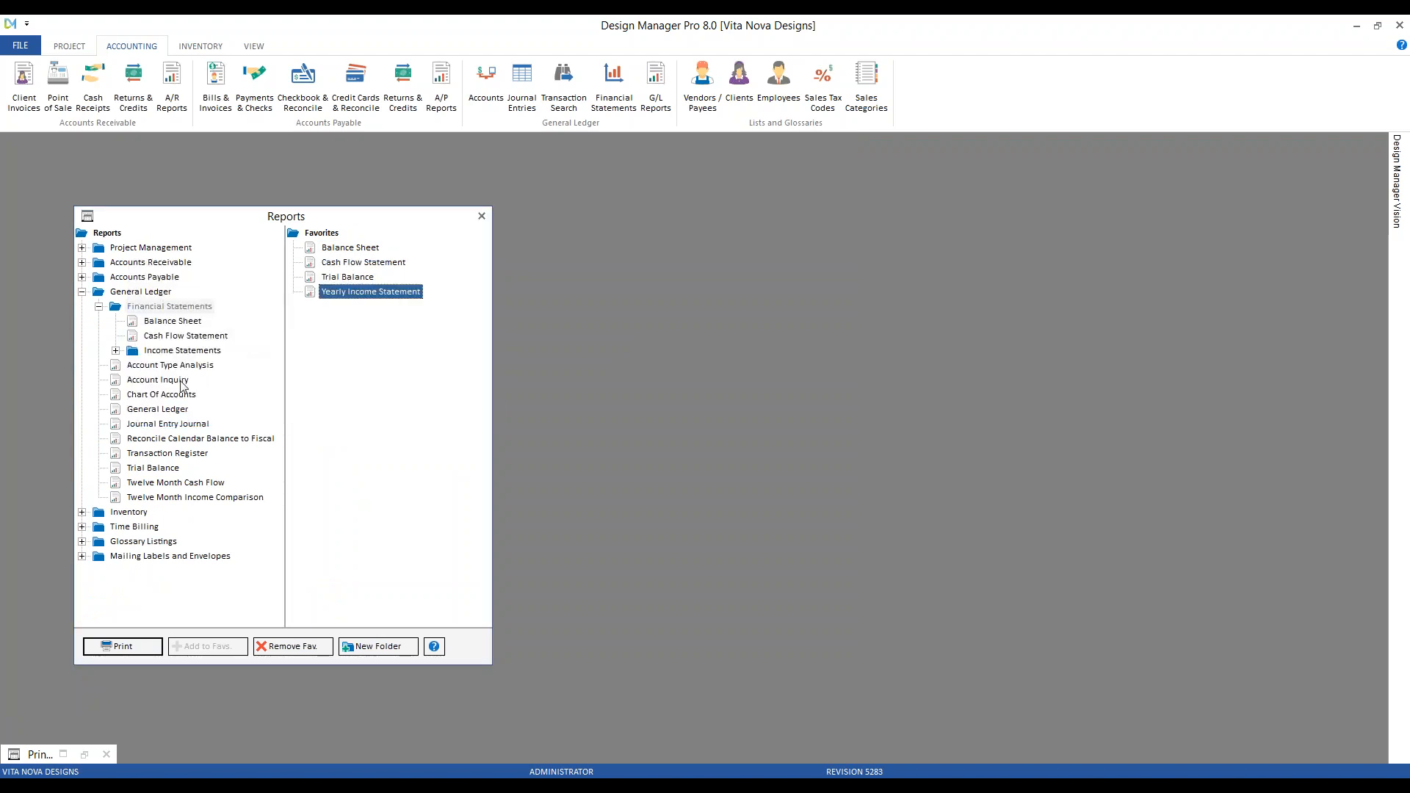
{"action": "left_click", "coordinate": [116, 351]}
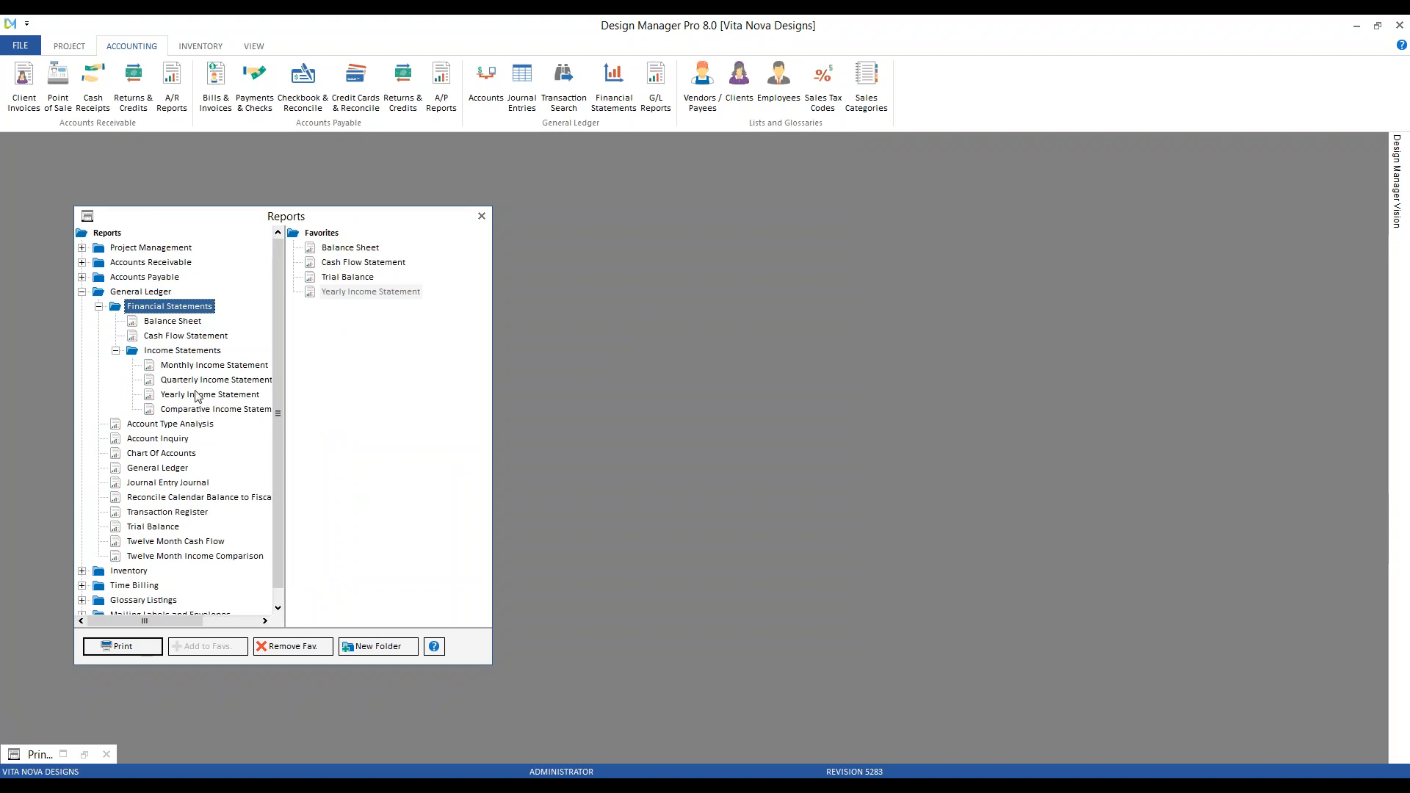
{"action": "left_click", "coordinate": [205, 395]}
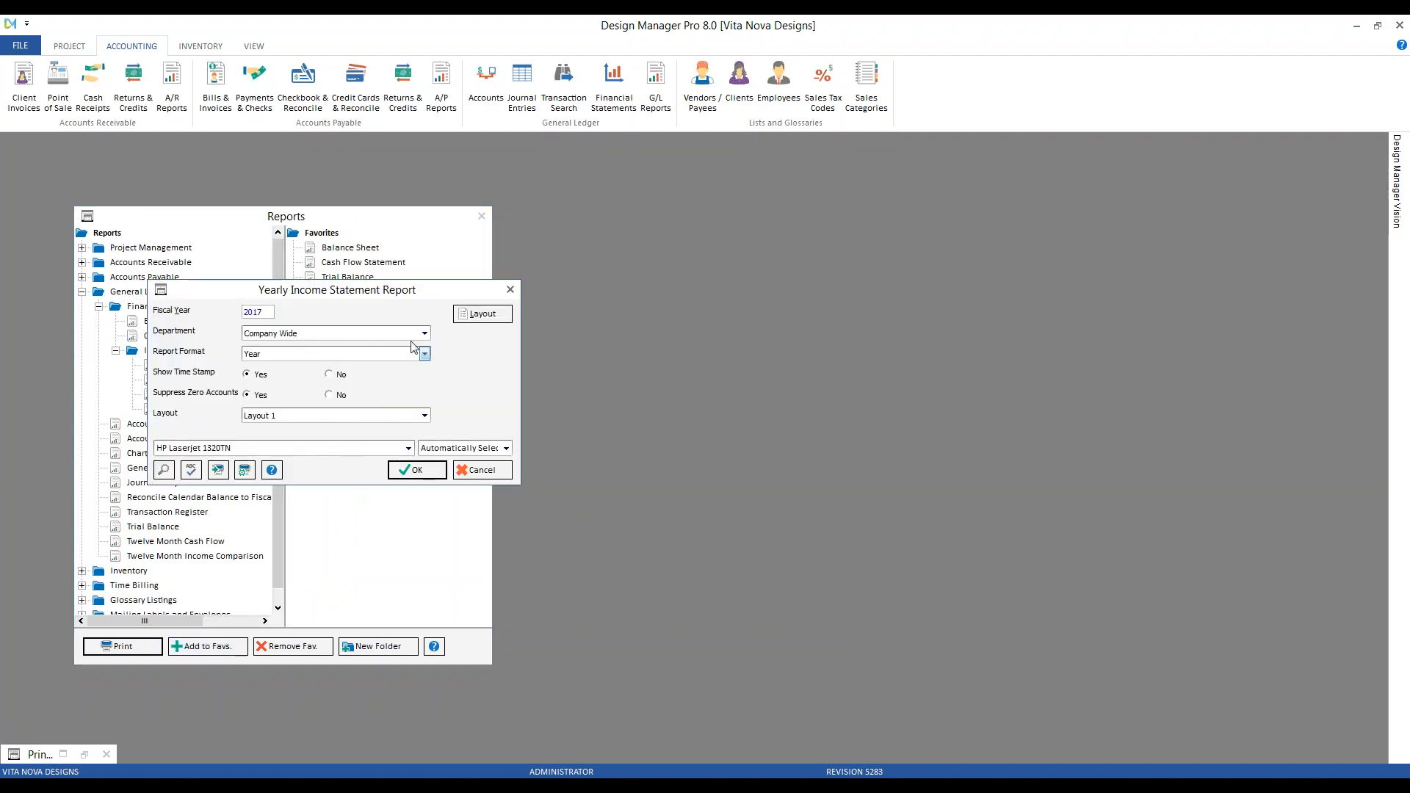
{"action": "left_click", "coordinate": [413, 470]}
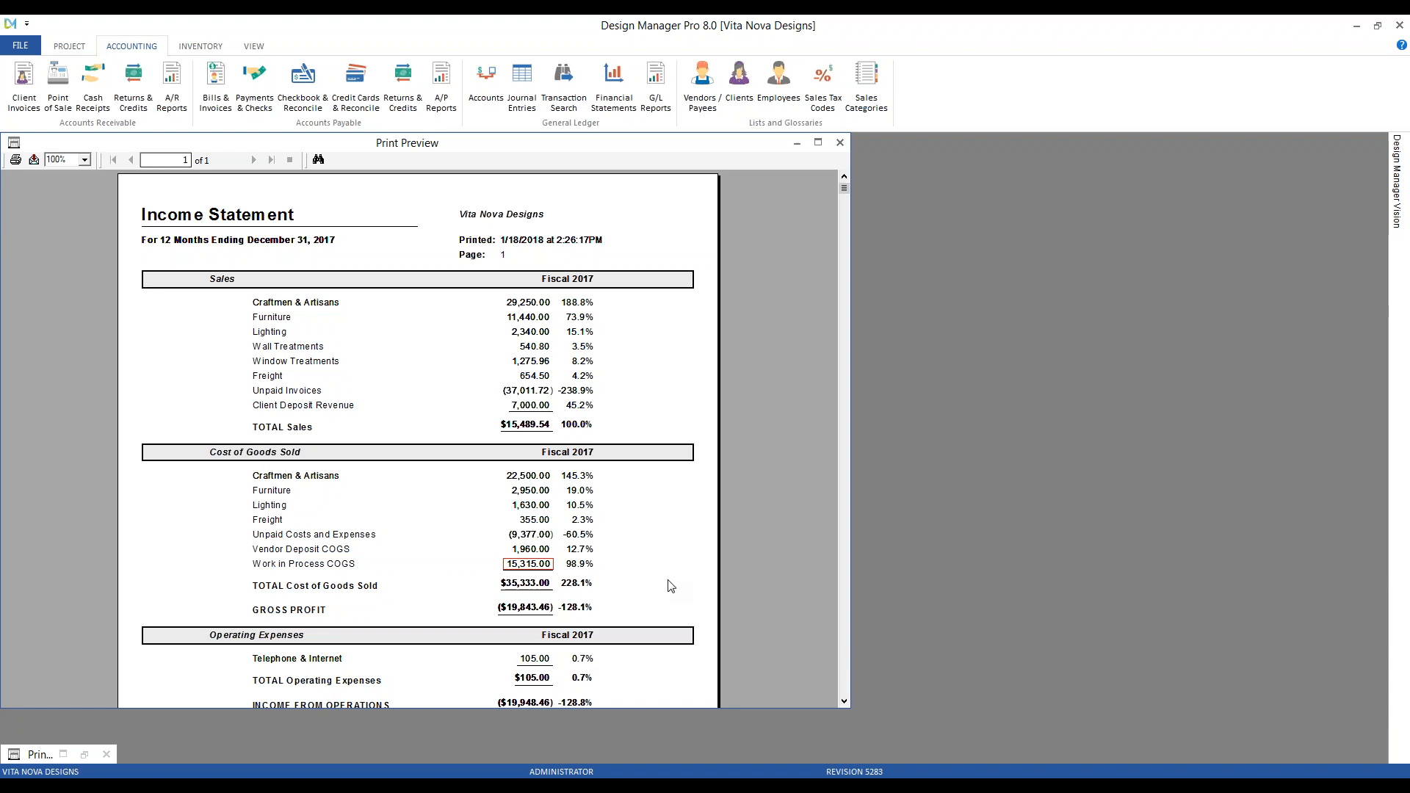
{"action": "left_click", "coordinate": [840, 142]}
- Run the Balance Sheet report for January 2018 with the prior year shown and zero accounts suppressed
{"action": "double_click", "coordinate": [353, 248]}
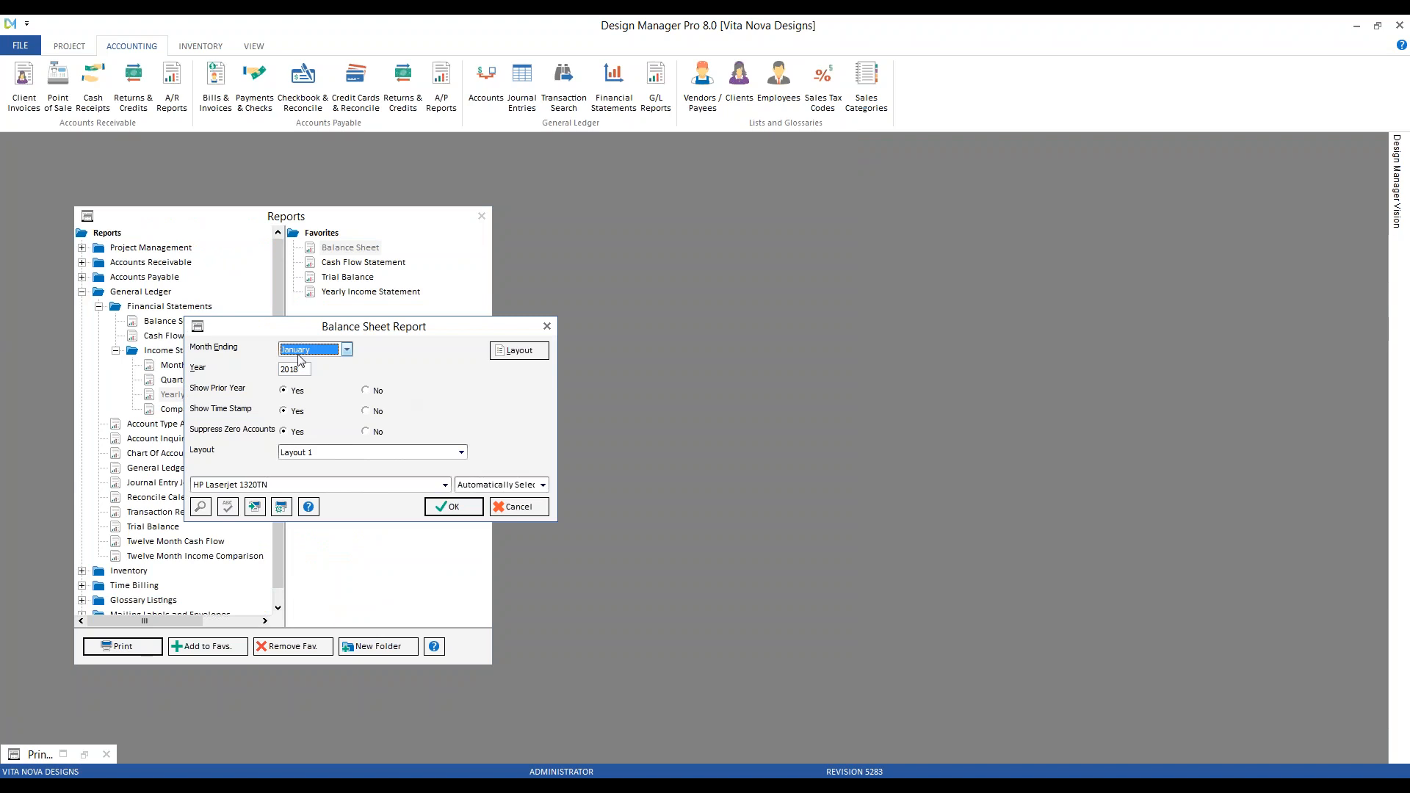
{"action": "left_click", "coordinate": [455, 508]}
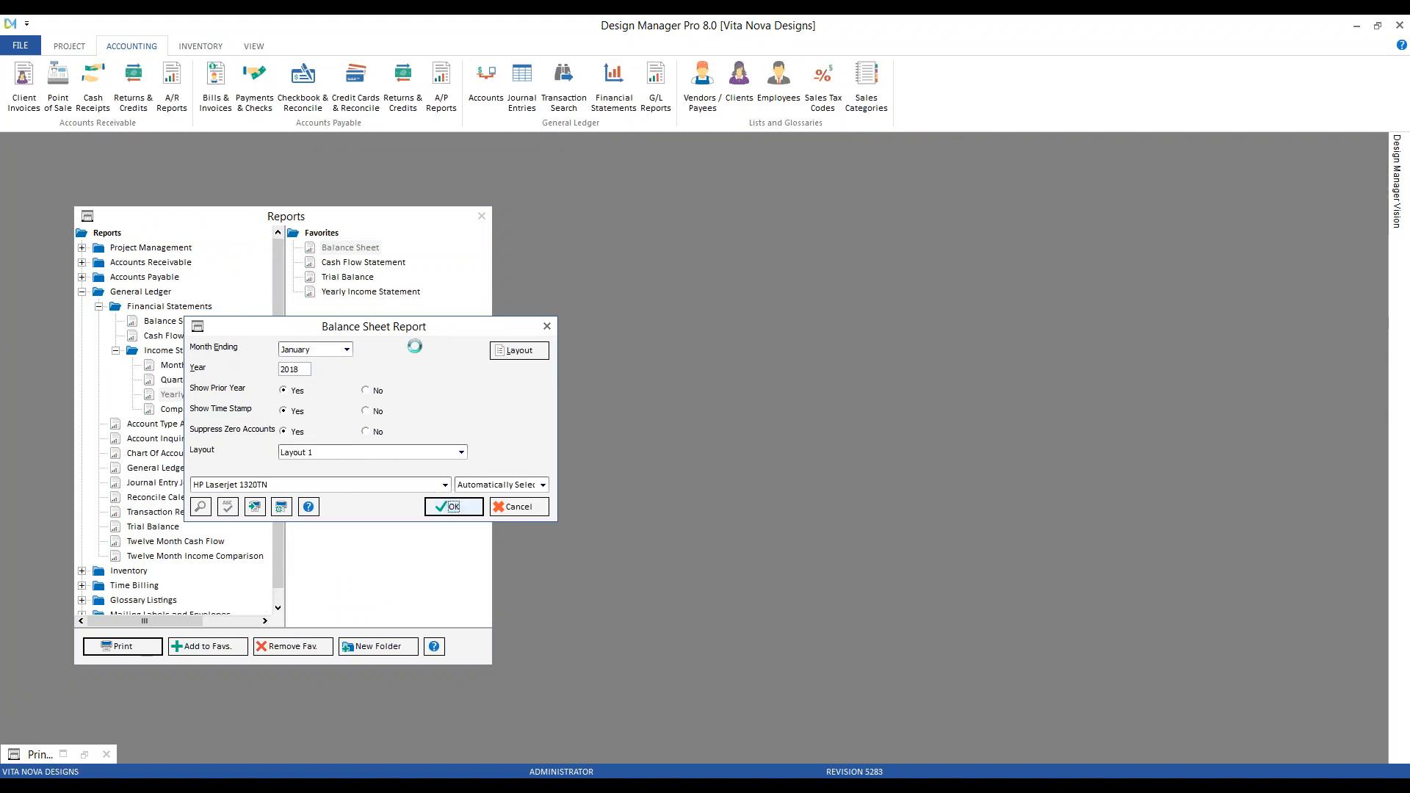